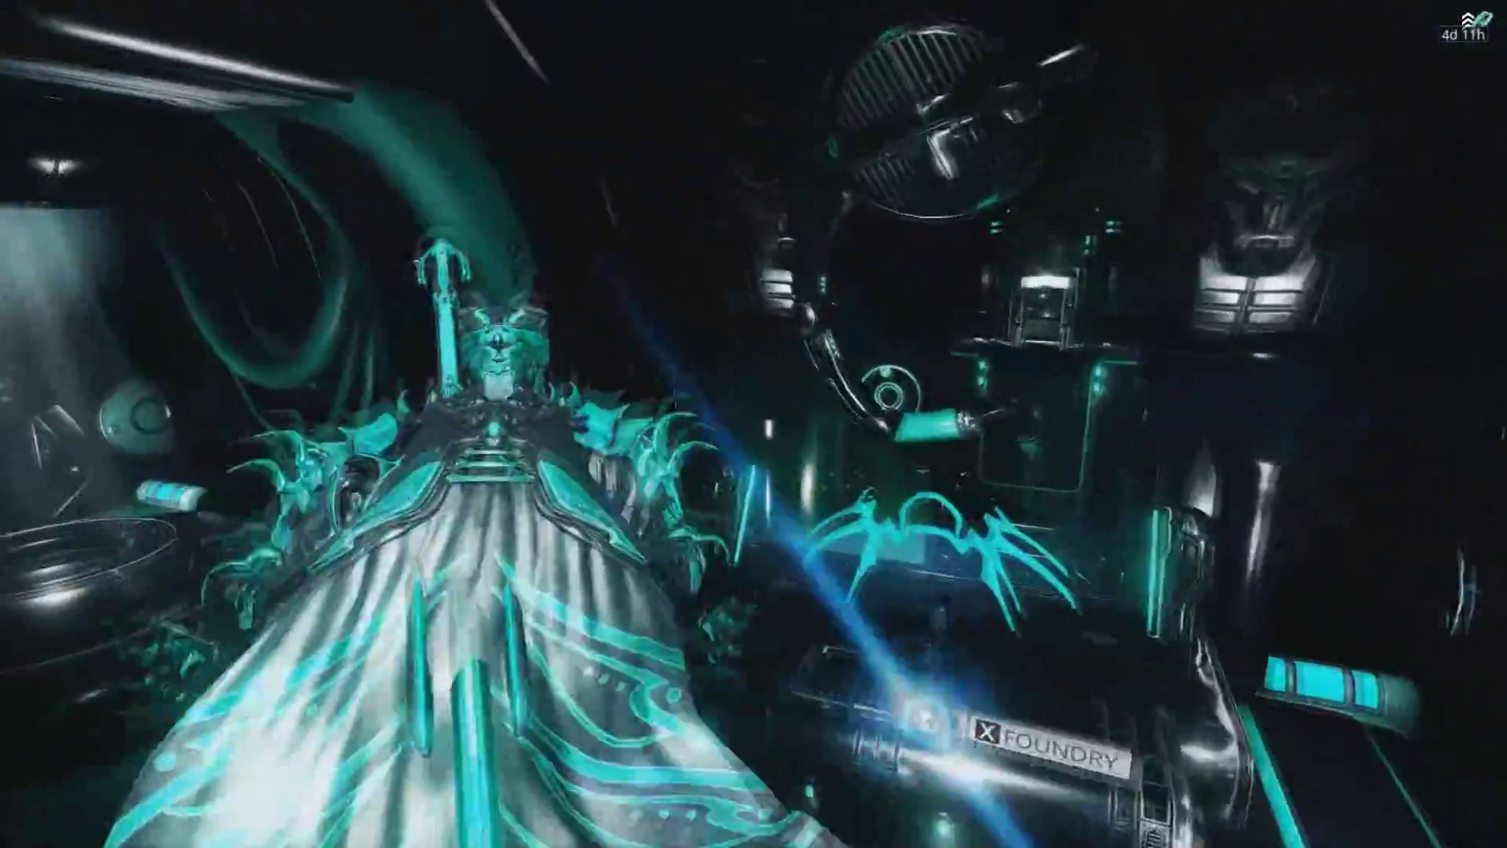
- Open the Foundry at its console and close it again
{"action": "key", "text": "x"}
{"action": "scroll", "coordinate": [825, 318], "scroll_direction": "down", "scroll_amount": 5}
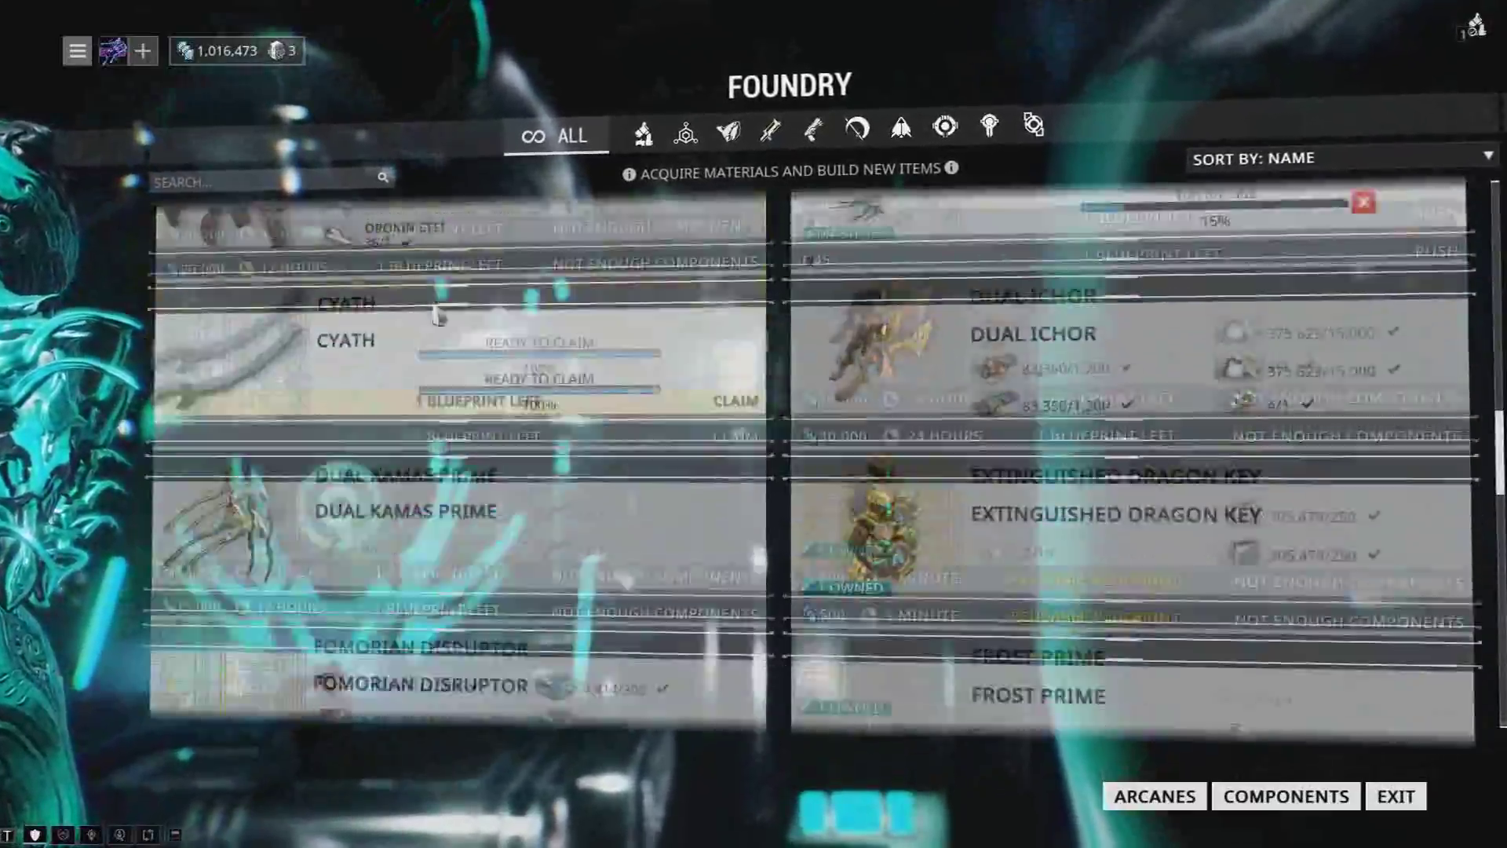
{"action": "scroll", "coordinate": [826, 319], "scroll_direction": "up", "scroll_amount": 1}
{"action": "key", "text": "Escape"}
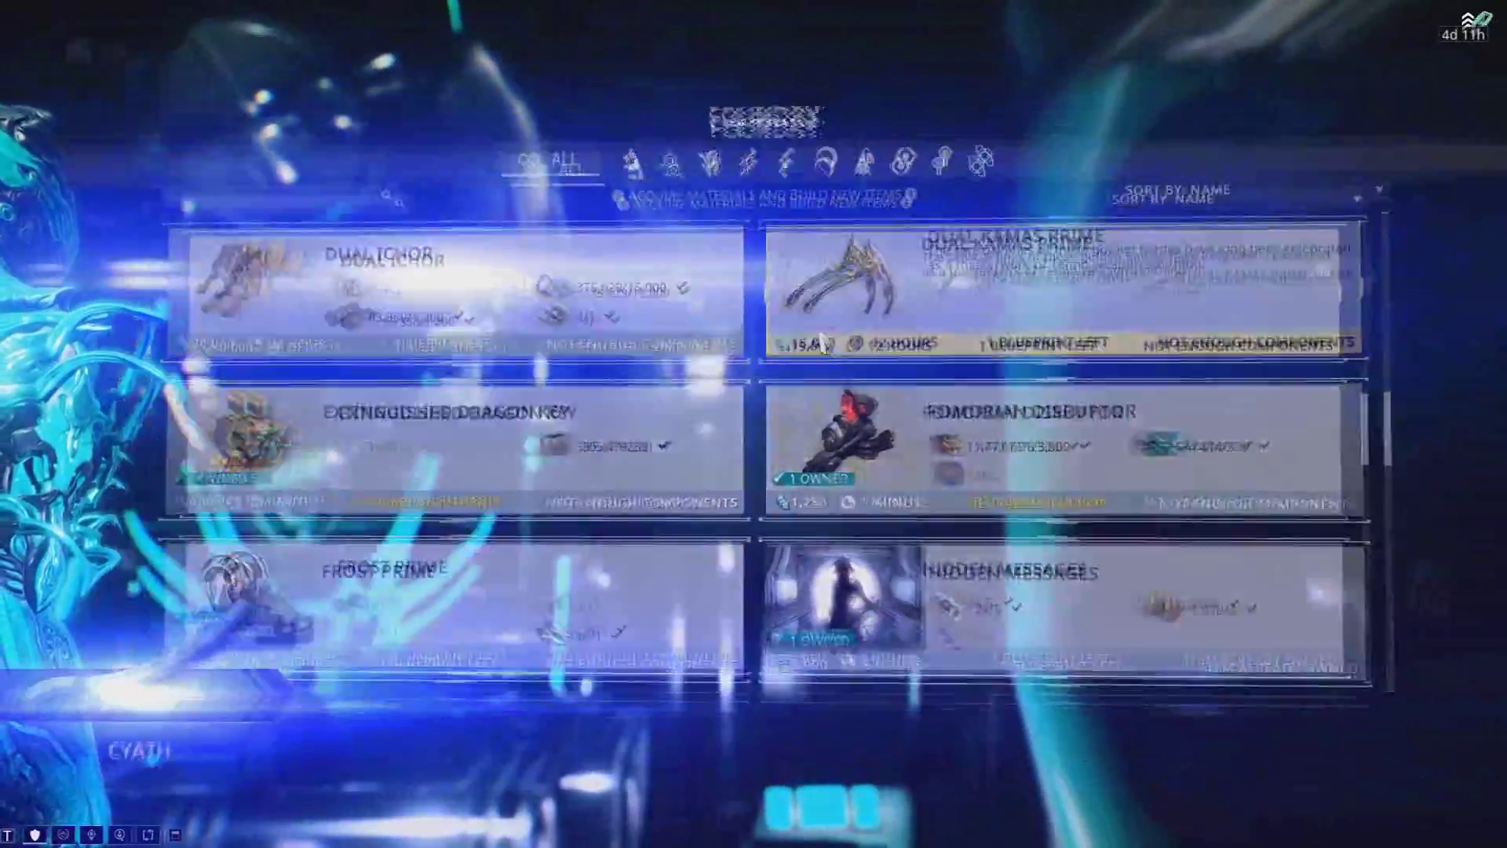
- Walk the Warframe into the cockpit and bring up the game's main menu
{"action": "key", "text": "w"}
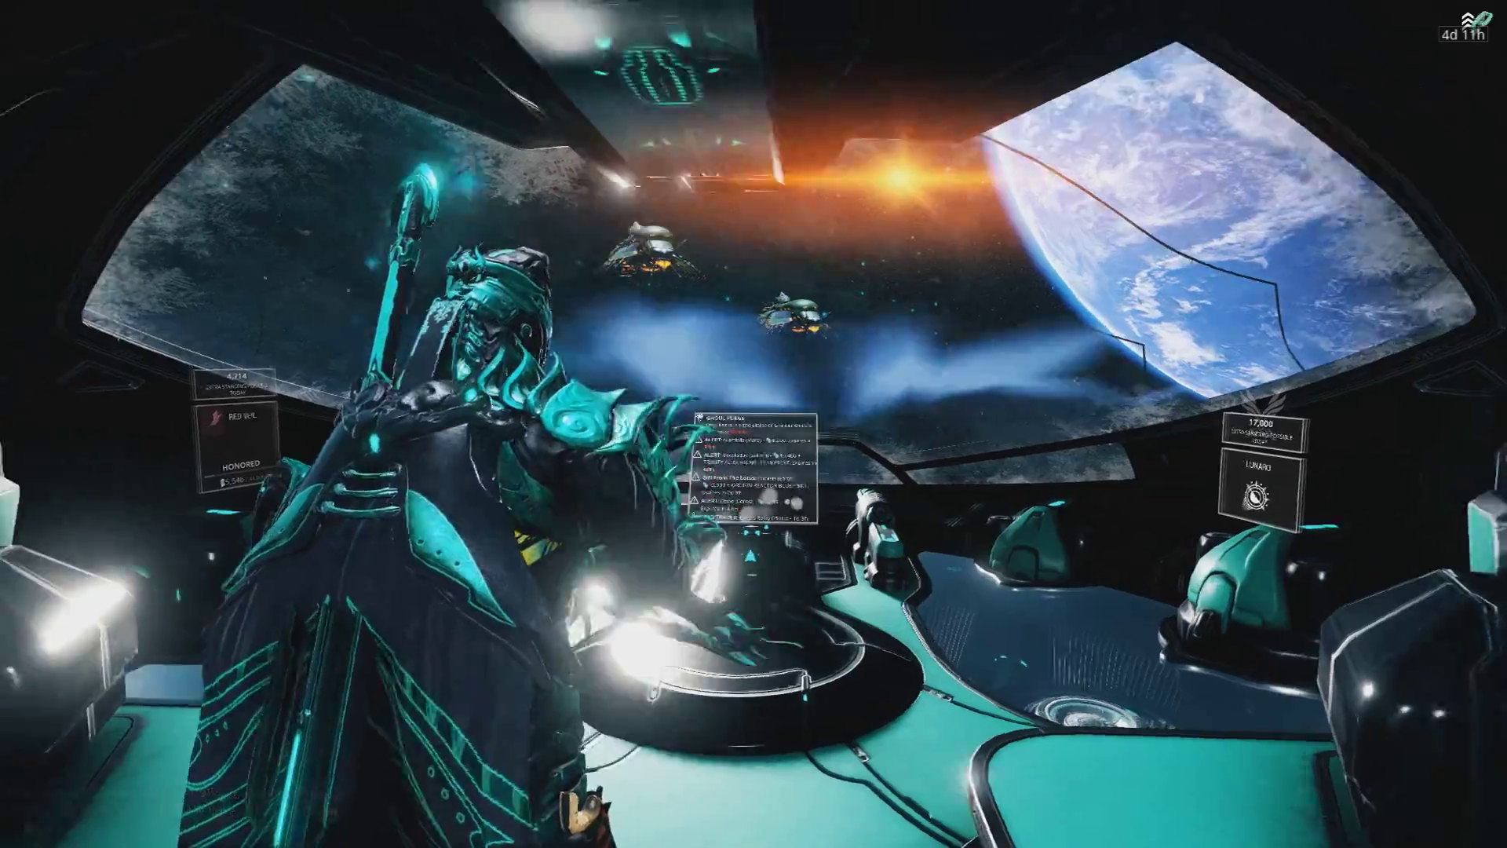
{"action": "key", "text": "w"}
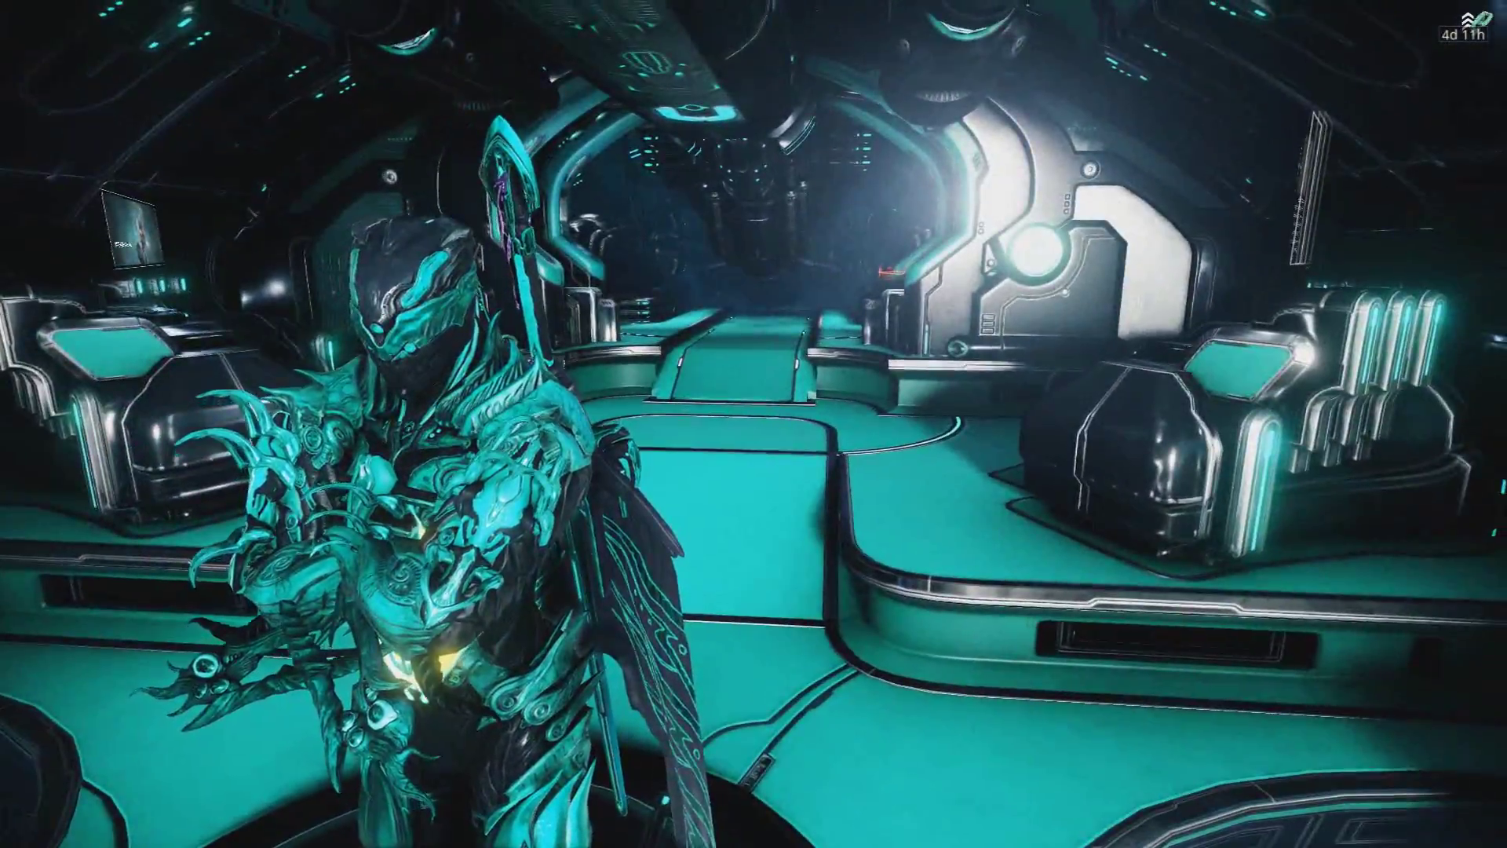
{"action": "key", "text": "Escape"}
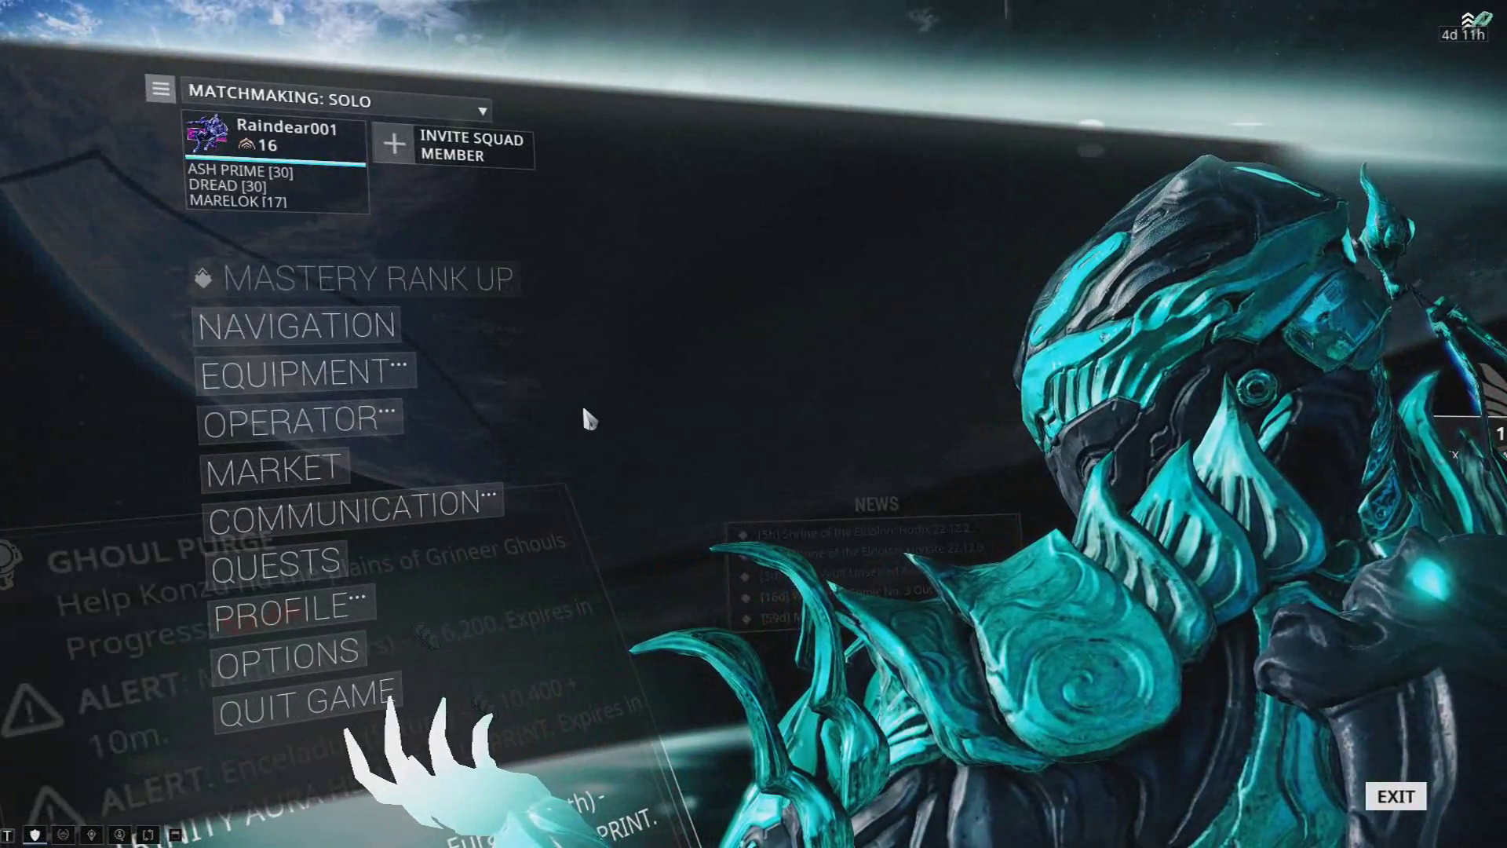
- On the Display tab, lower Video Resolution three steps, then return it to 1920 x 1080
{"action": "left_click", "coordinate": [333, 658]}
{"action": "left_click", "coordinate": [1021, 106]}
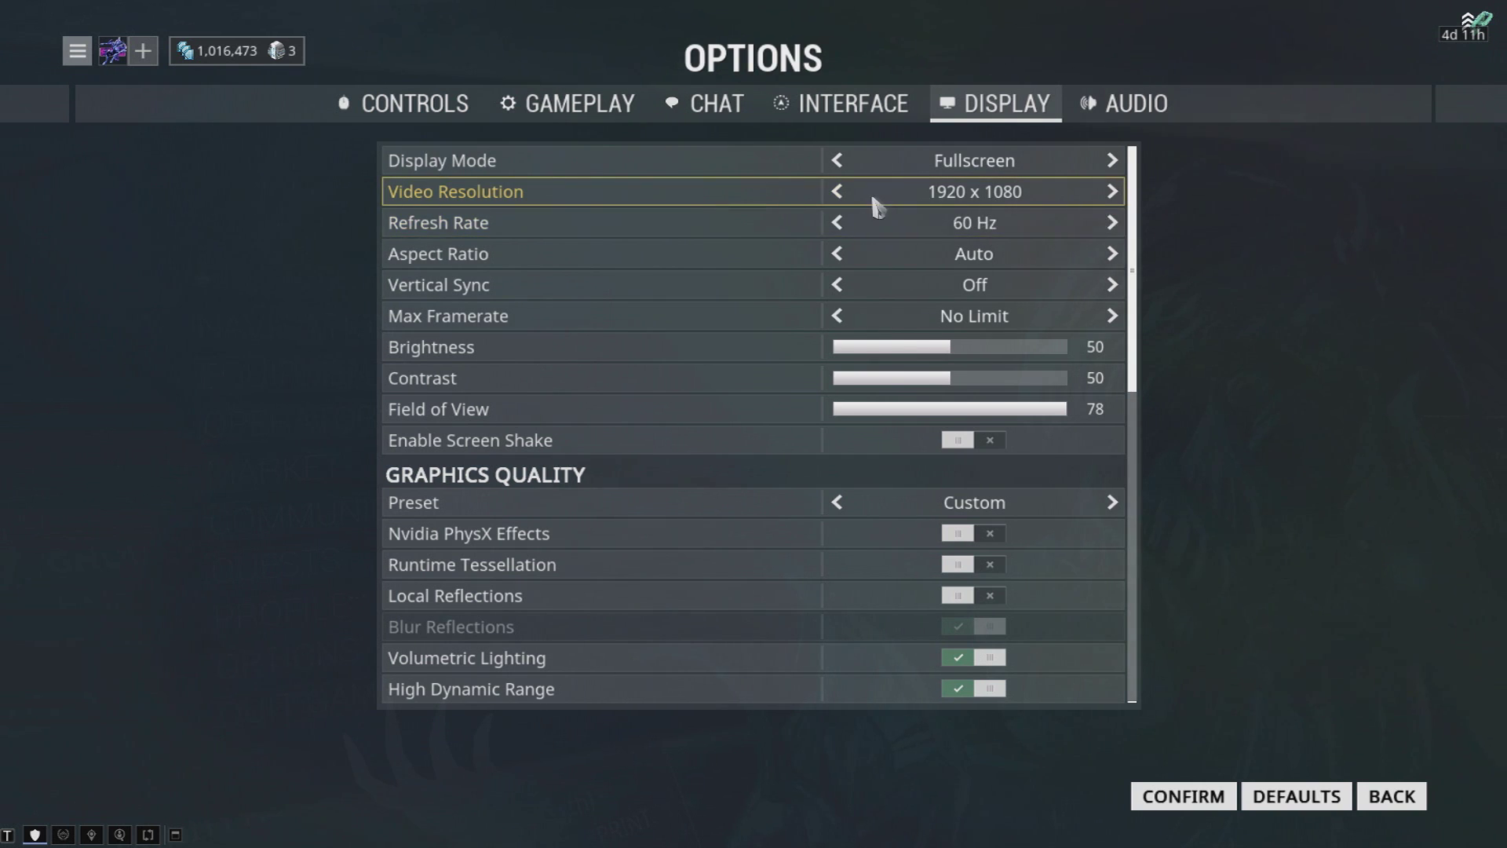
{"action": "left_click", "coordinate": [838, 191]}
{"action": "left_click", "coordinate": [838, 192]}
{"action": "left_click", "coordinate": [837, 191]}
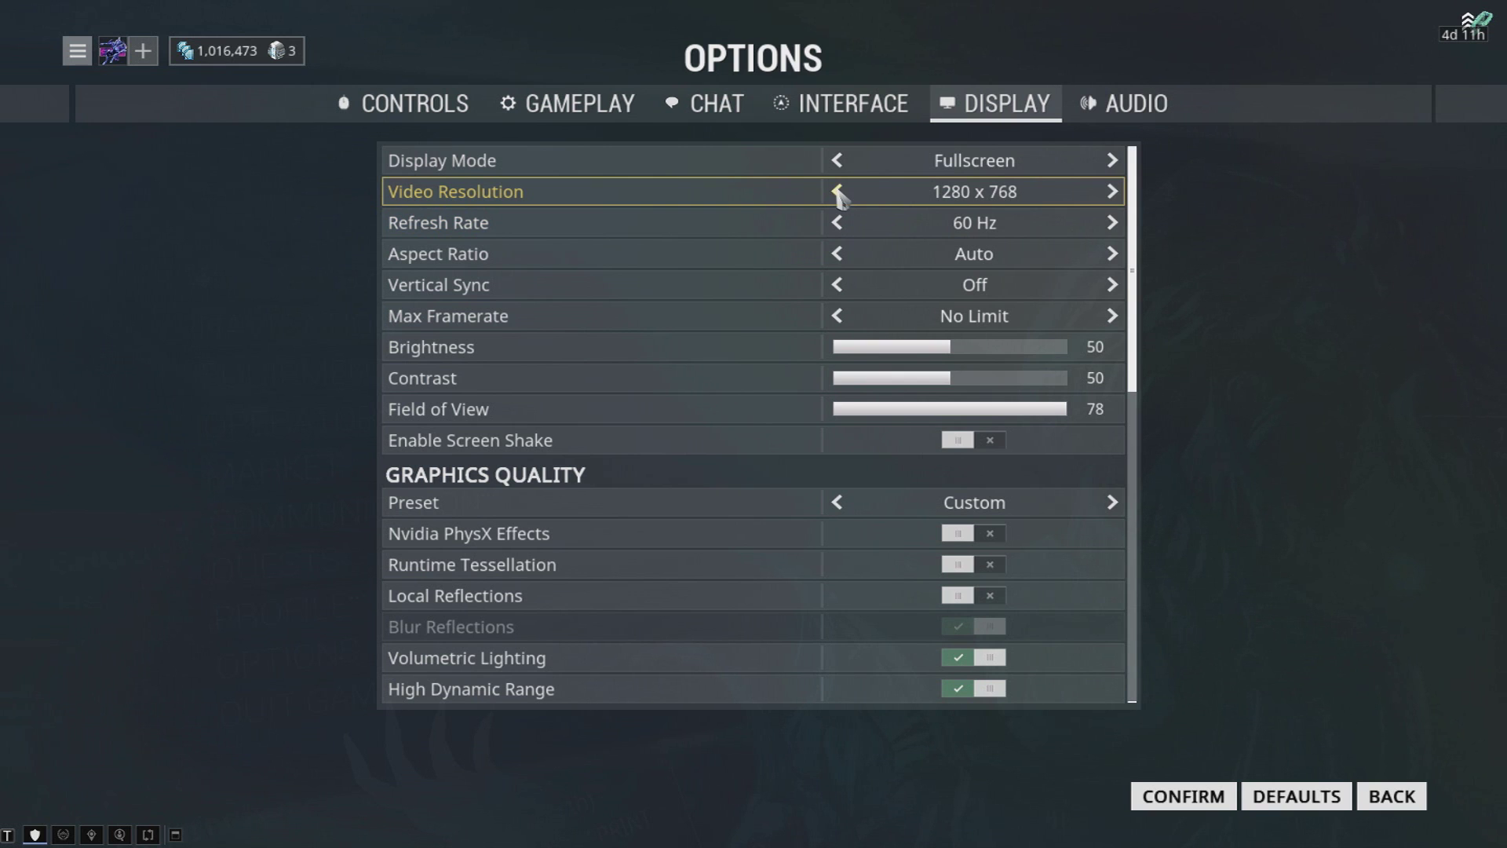
{"action": "left_click", "coordinate": [1113, 193]}
{"action": "left_click", "coordinate": [1113, 193]}
{"action": "left_click", "coordinate": [1112, 193]}
{"action": "left_click", "coordinate": [1113, 193]}
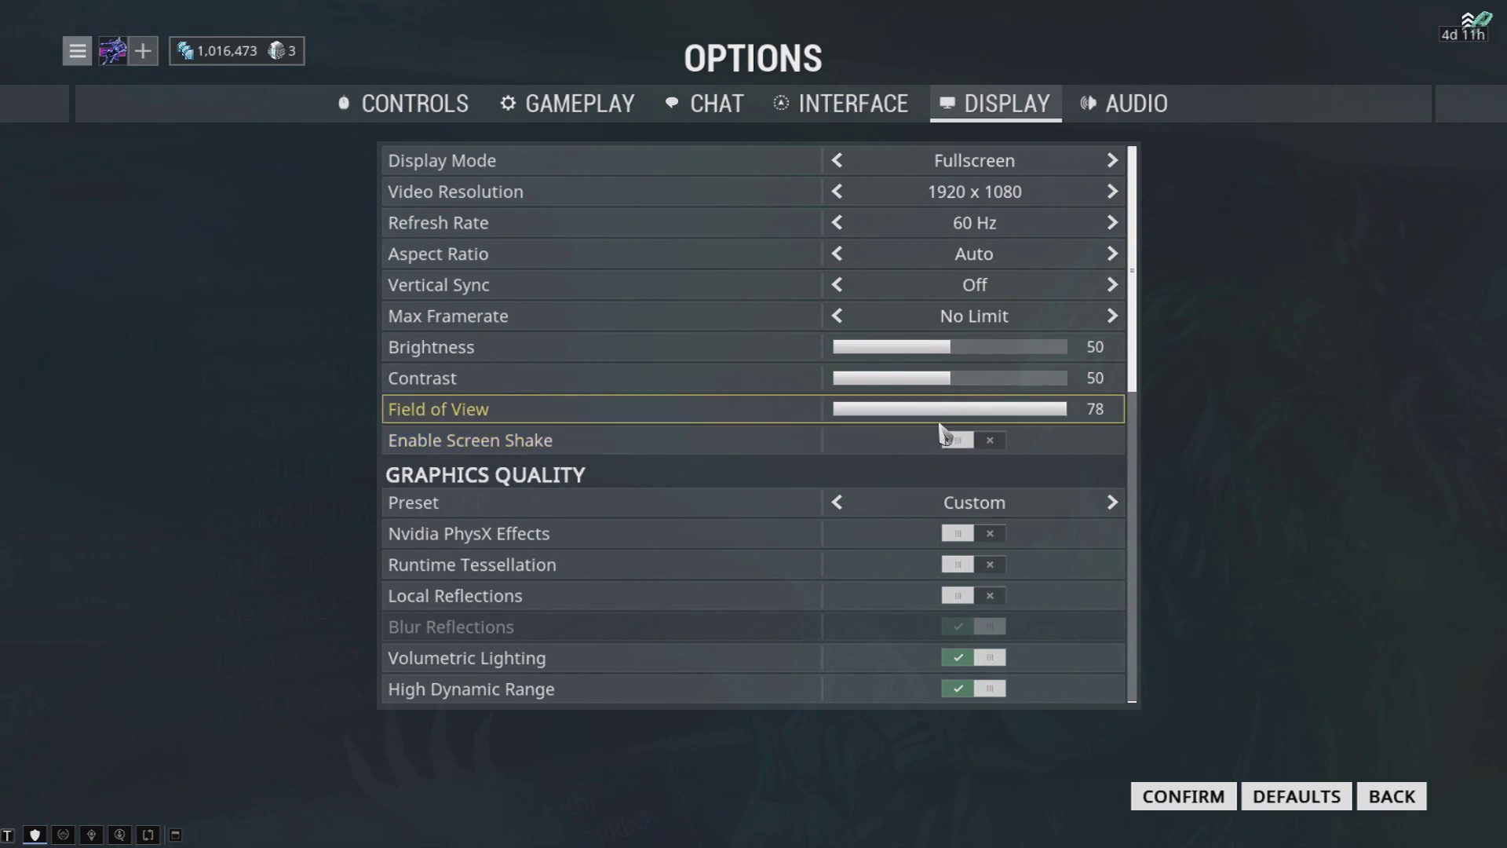
- Turn on Local Reflections in the Display settings
{"action": "scroll", "coordinate": [967, 451], "scroll_direction": "down", "scroll_amount": 3}
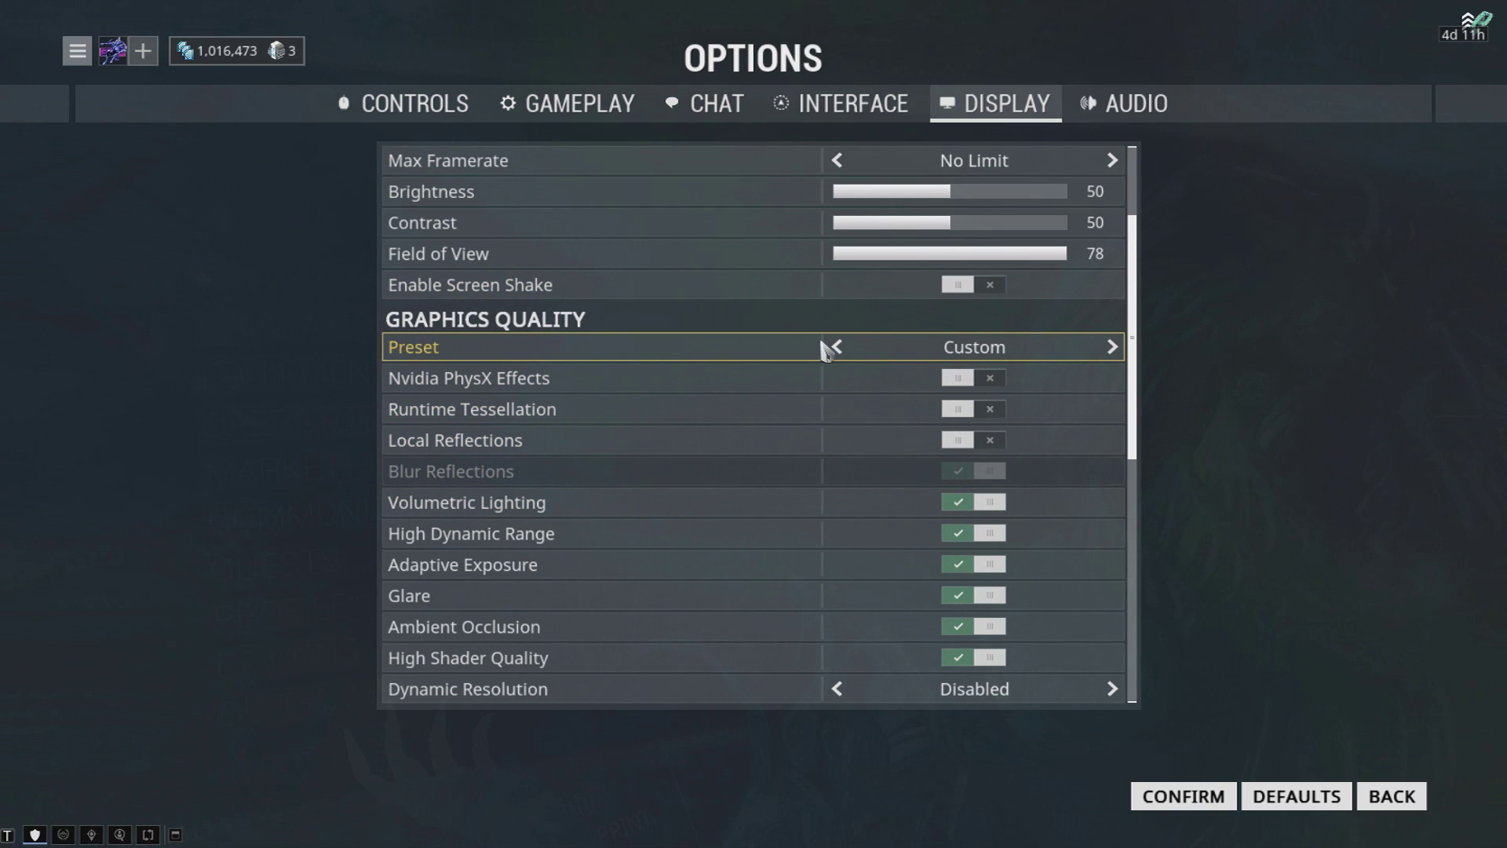
{"action": "scroll", "coordinate": [978, 463], "scroll_direction": "down", "scroll_amount": 3}
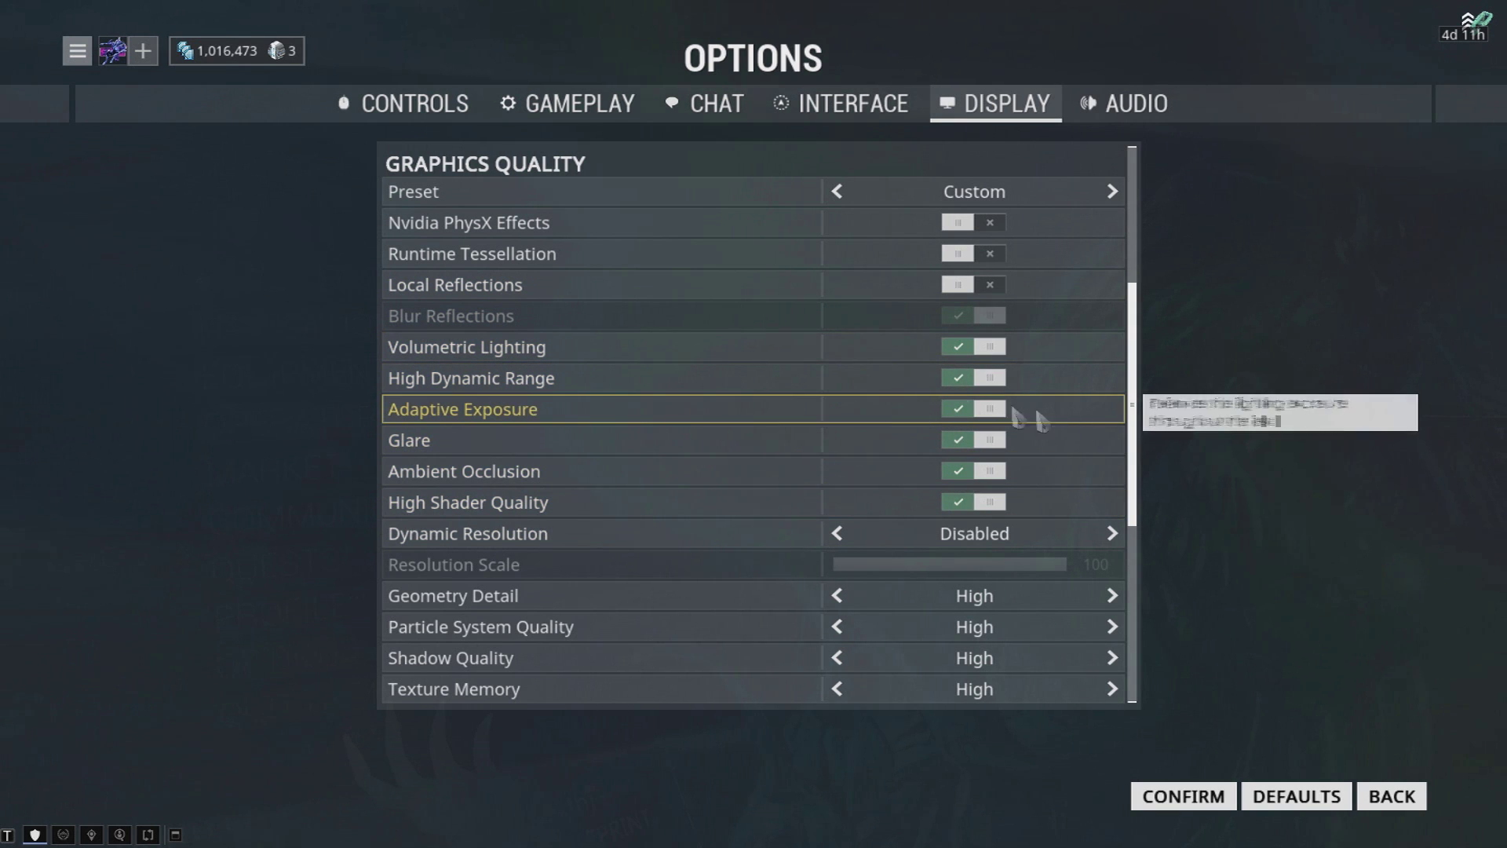
{"action": "scroll", "coordinate": [884, 389], "scroll_direction": "up", "scroll_amount": 2}
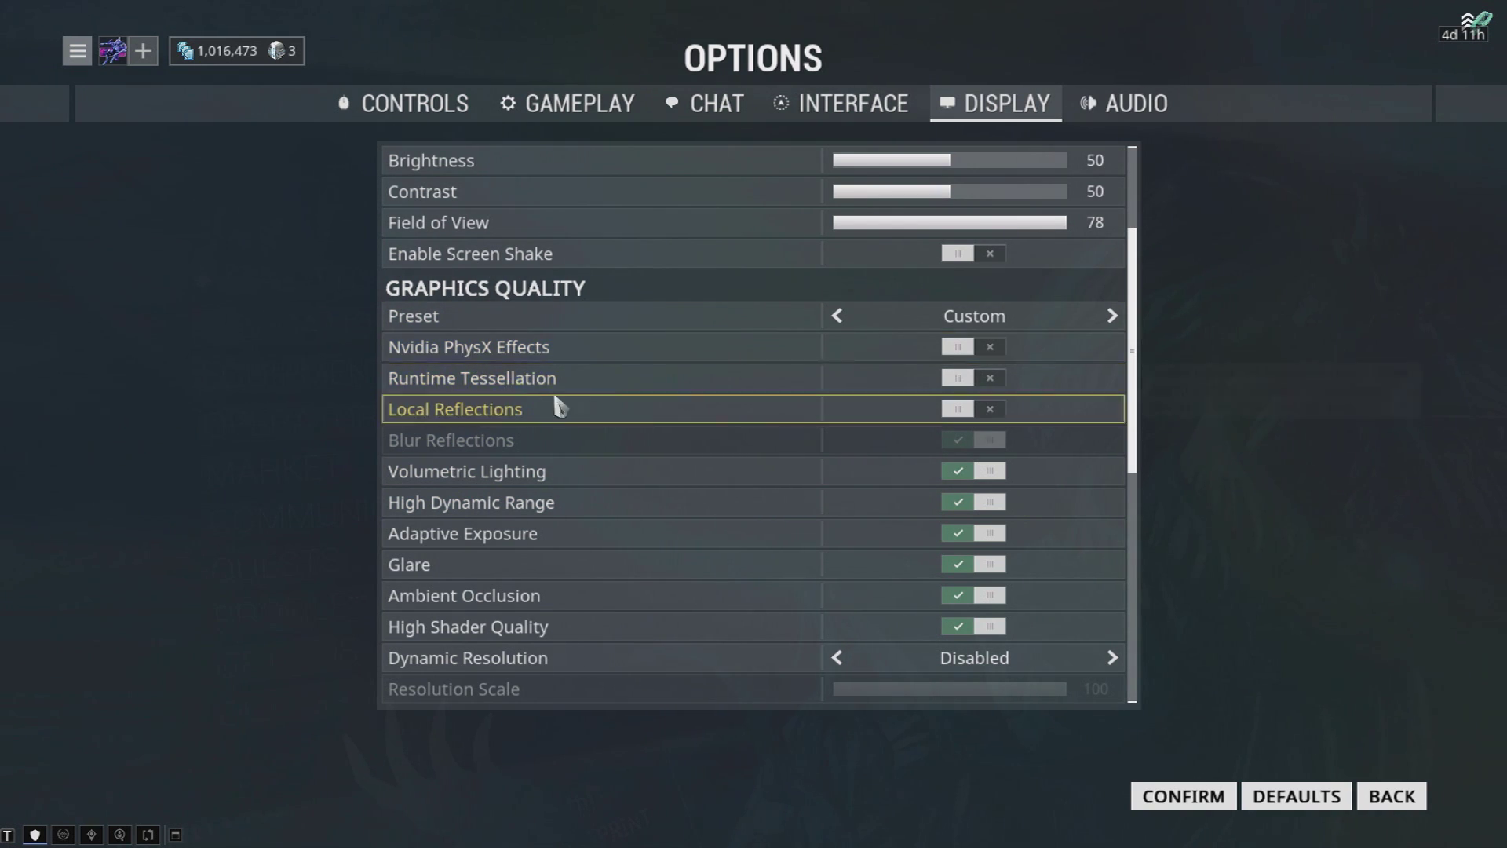
{"action": "left_click", "coordinate": [976, 408]}
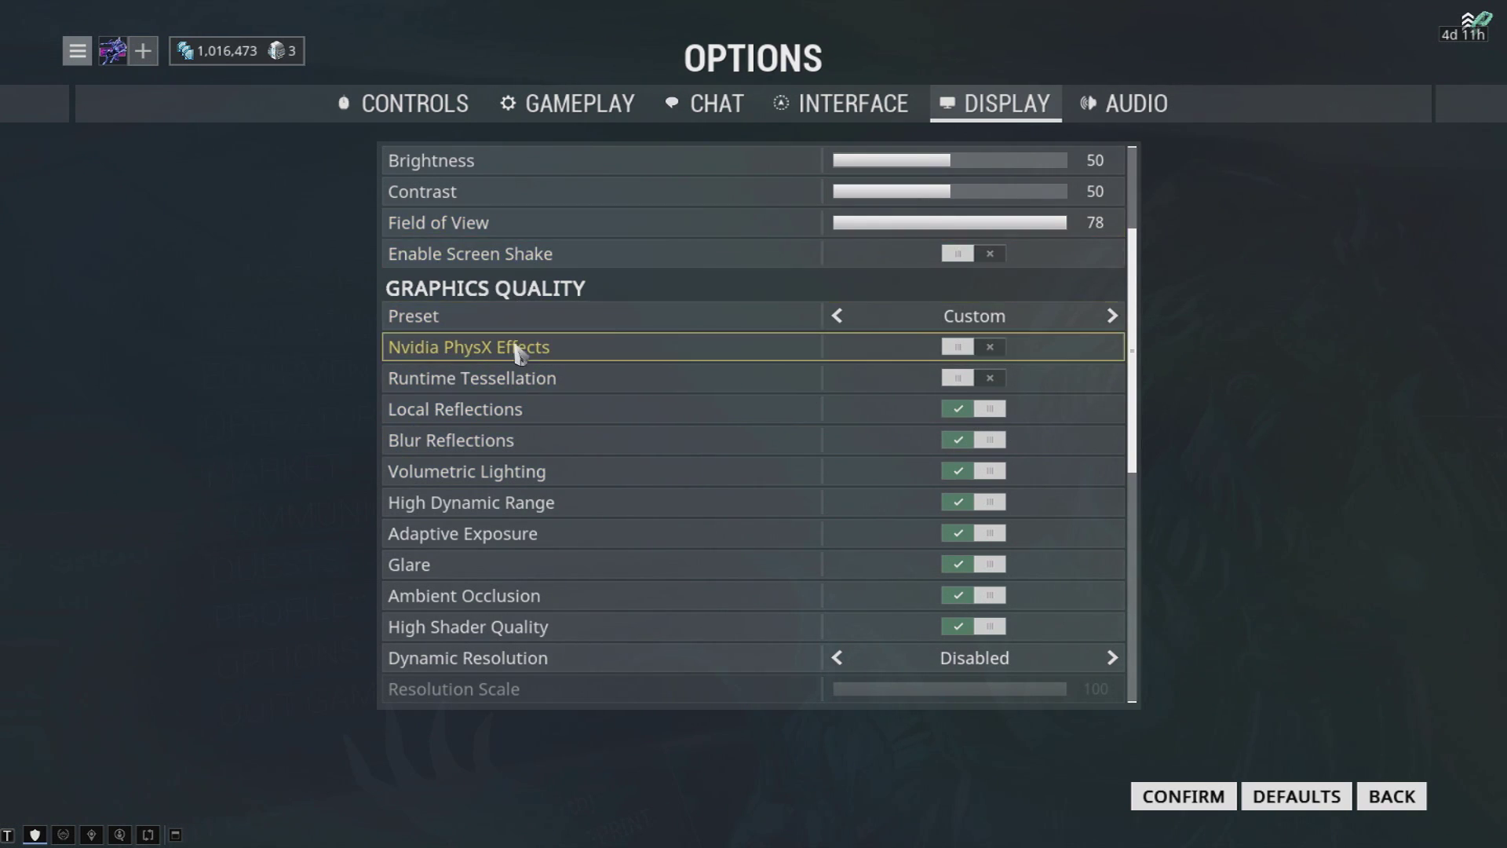
- Drop Geometry Detail to Medium and set it back to High
{"action": "scroll", "coordinate": [898, 440], "scroll_direction": "down", "scroll_amount": 6}
{"action": "scroll", "coordinate": [858, 424], "scroll_direction": "down", "scroll_amount": 2}
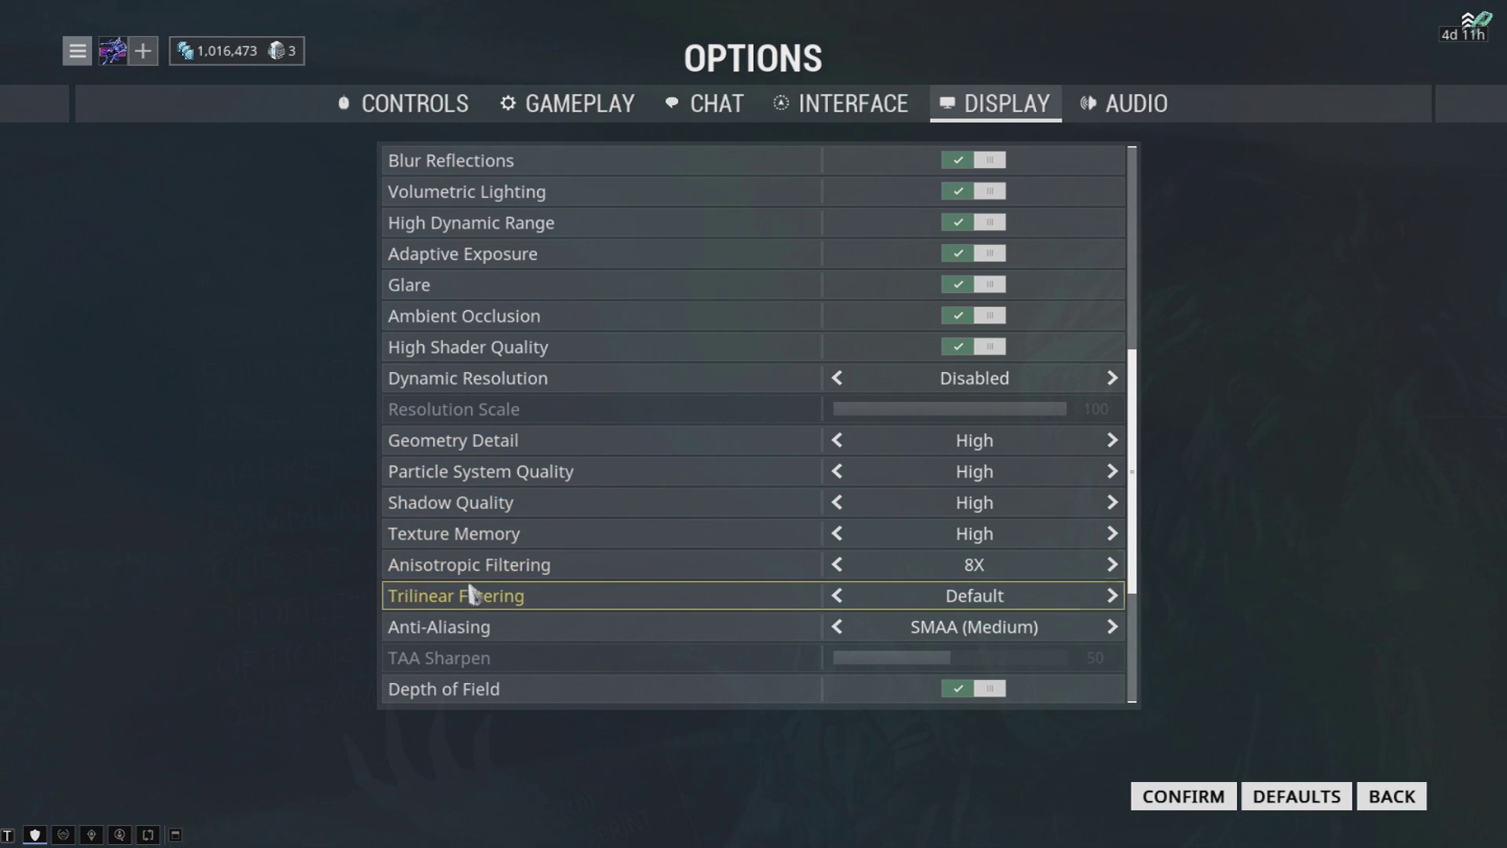
{"action": "scroll", "coordinate": [620, 569], "scroll_direction": "down", "scroll_amount": 1}
{"action": "scroll", "coordinate": [620, 569], "scroll_direction": "down", "scroll_amount": 2}
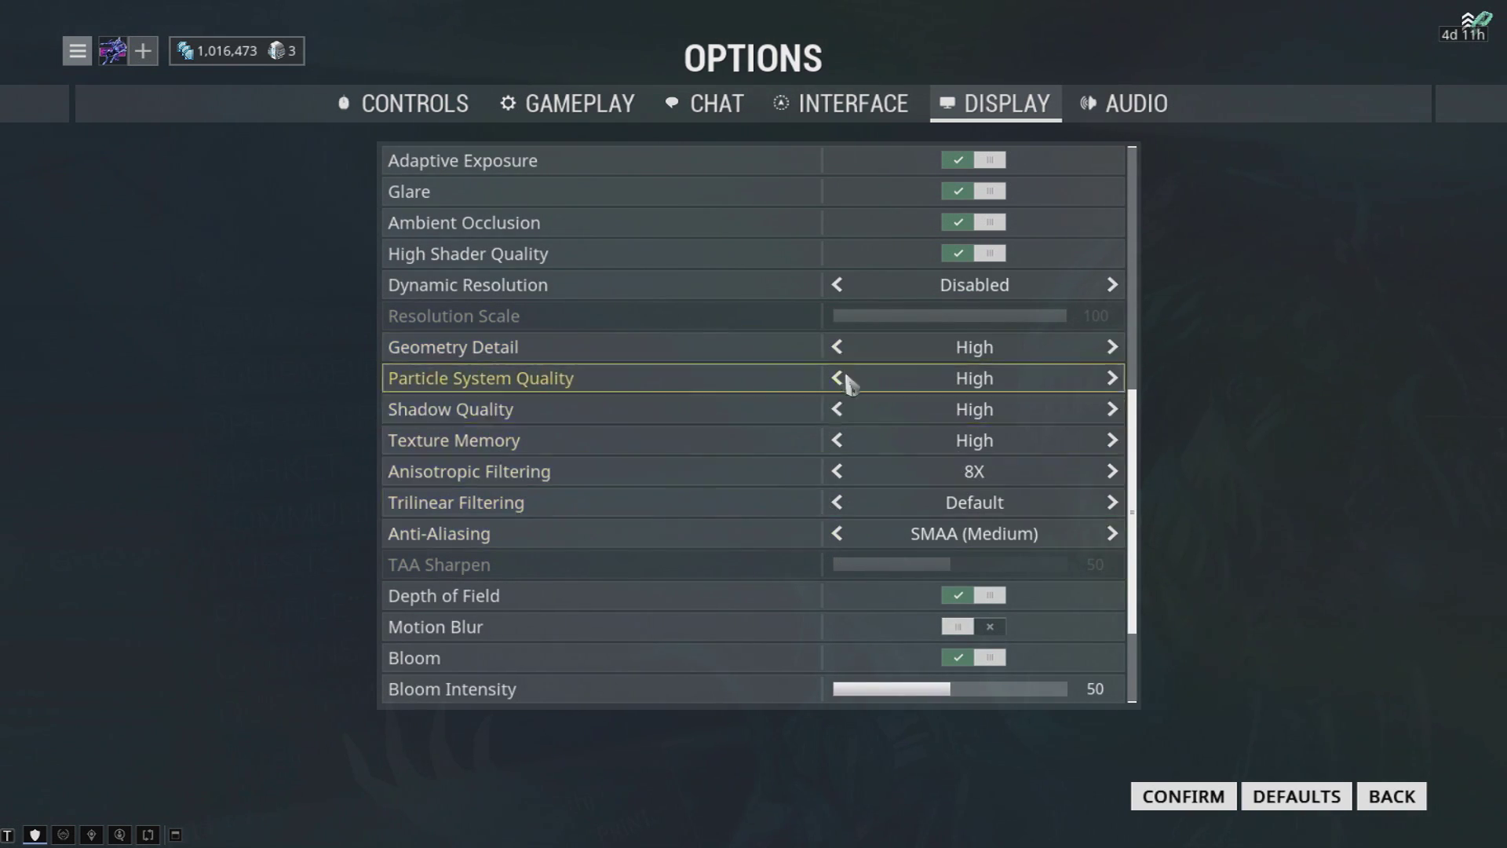
{"action": "left_click", "coordinate": [837, 347]}
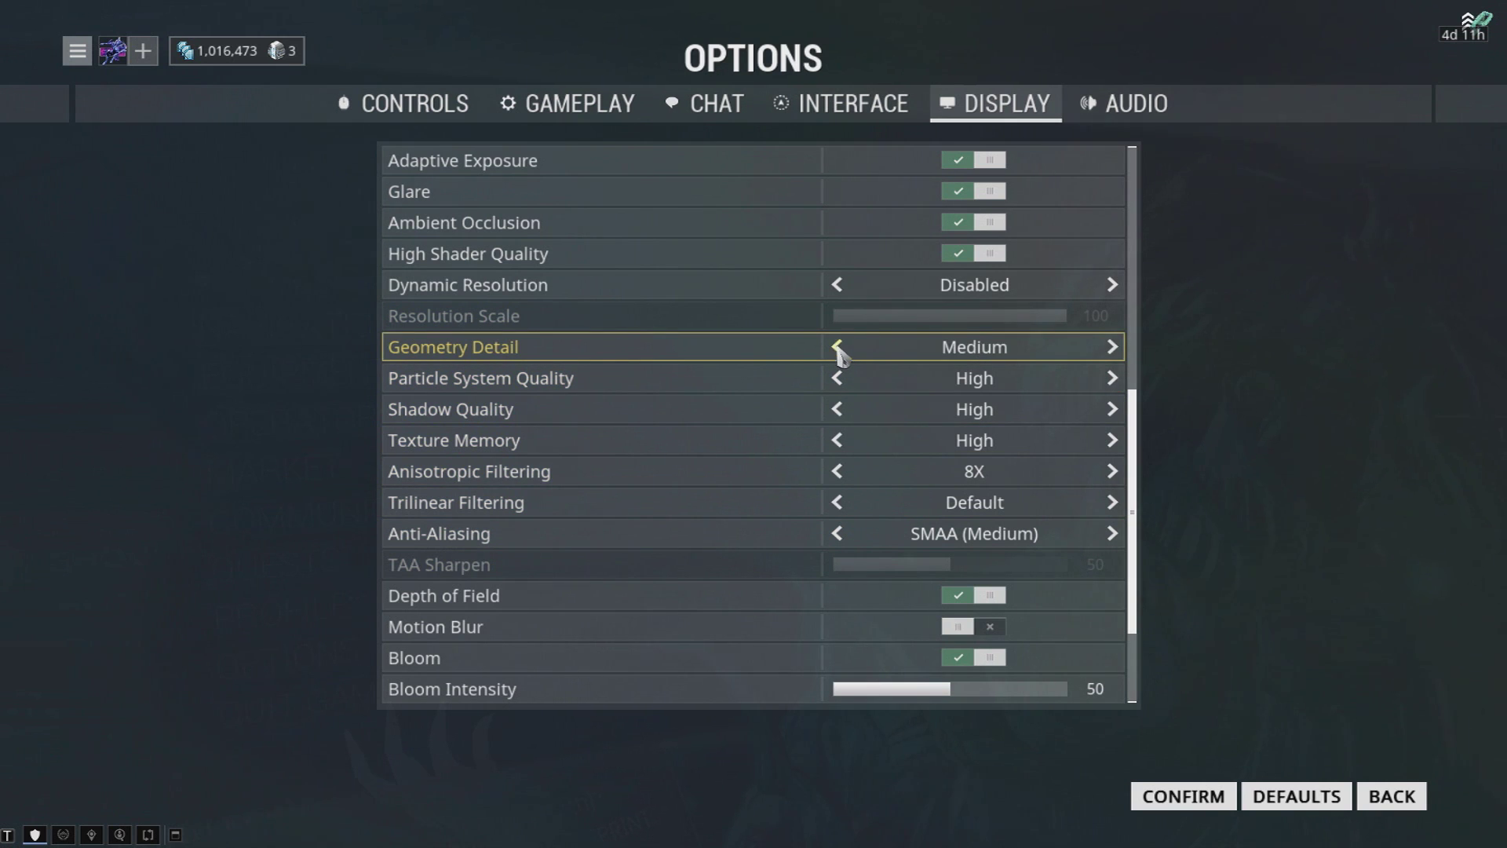
{"action": "left_click", "coordinate": [837, 348]}
- Scroll through the remaining Display options and switch to the Interface settings
{"action": "scroll", "coordinate": [746, 416], "scroll_direction": "down", "scroll_amount": 2}
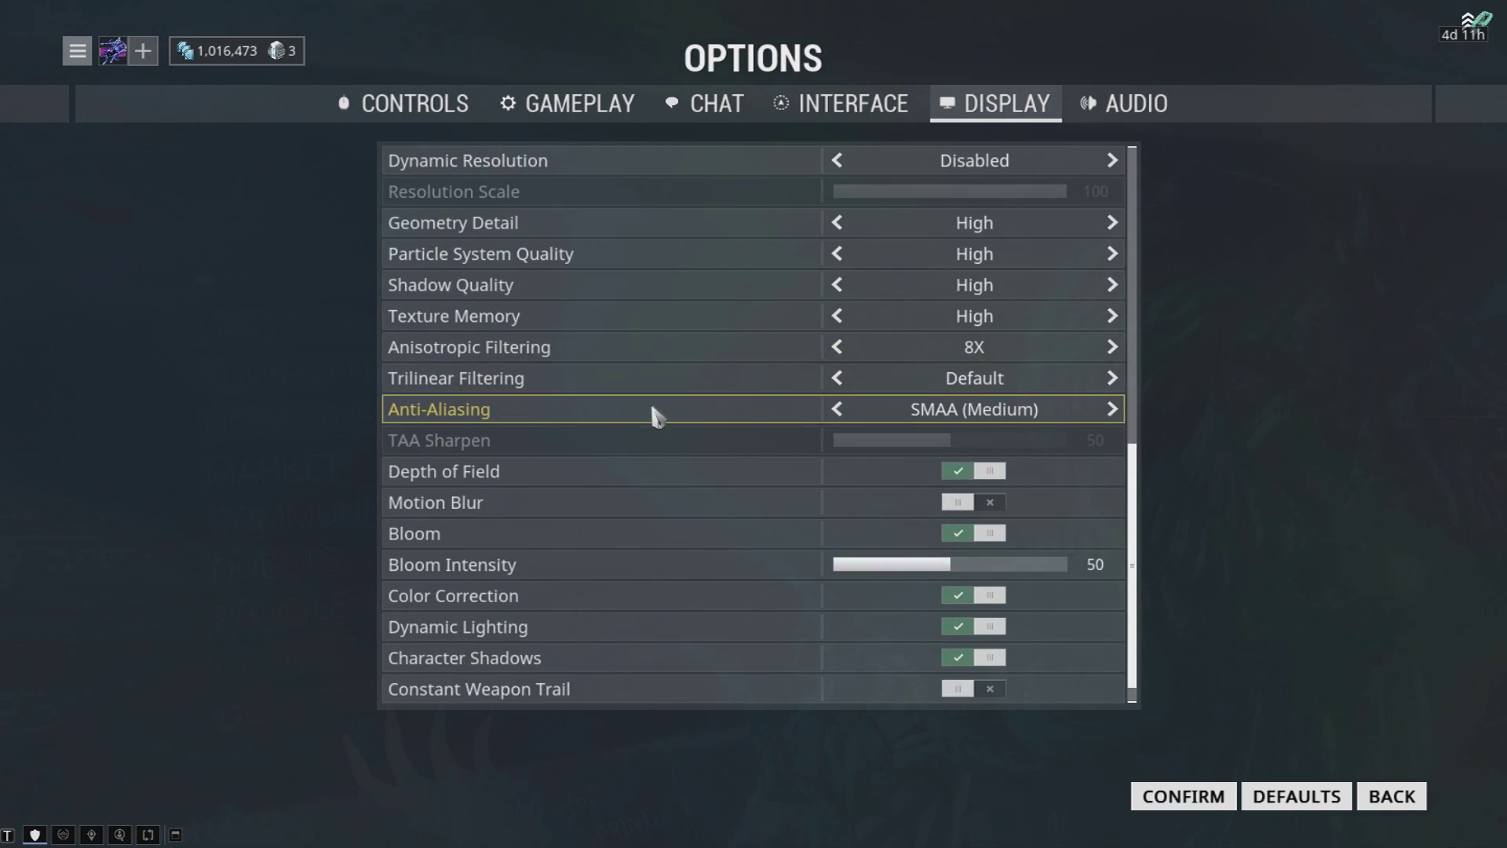
{"action": "scroll", "coordinate": [694, 399], "scroll_direction": "down", "scroll_amount": 1}
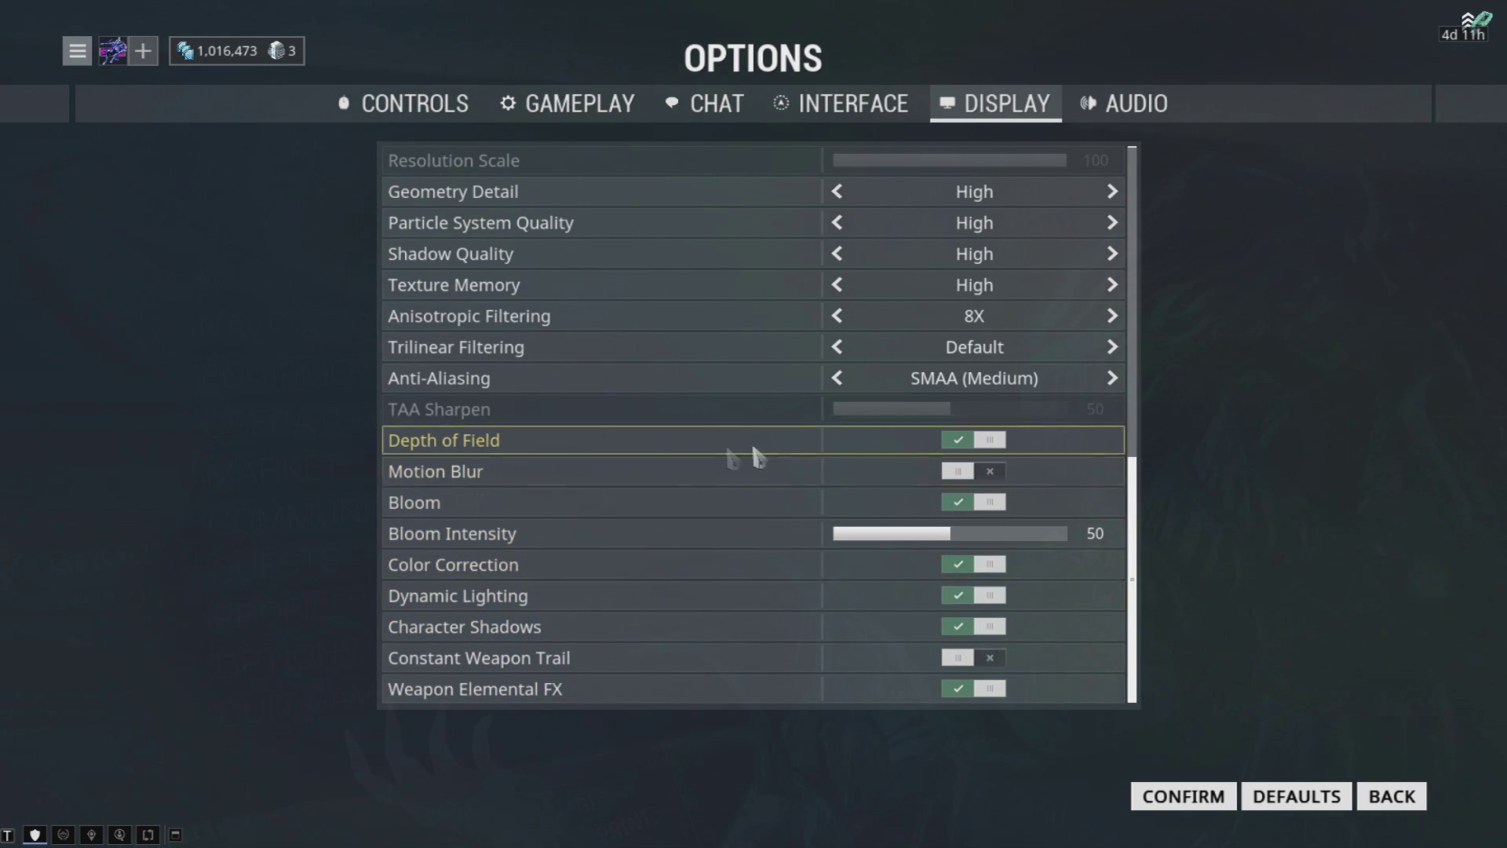
{"action": "left_click", "coordinate": [879, 118]}
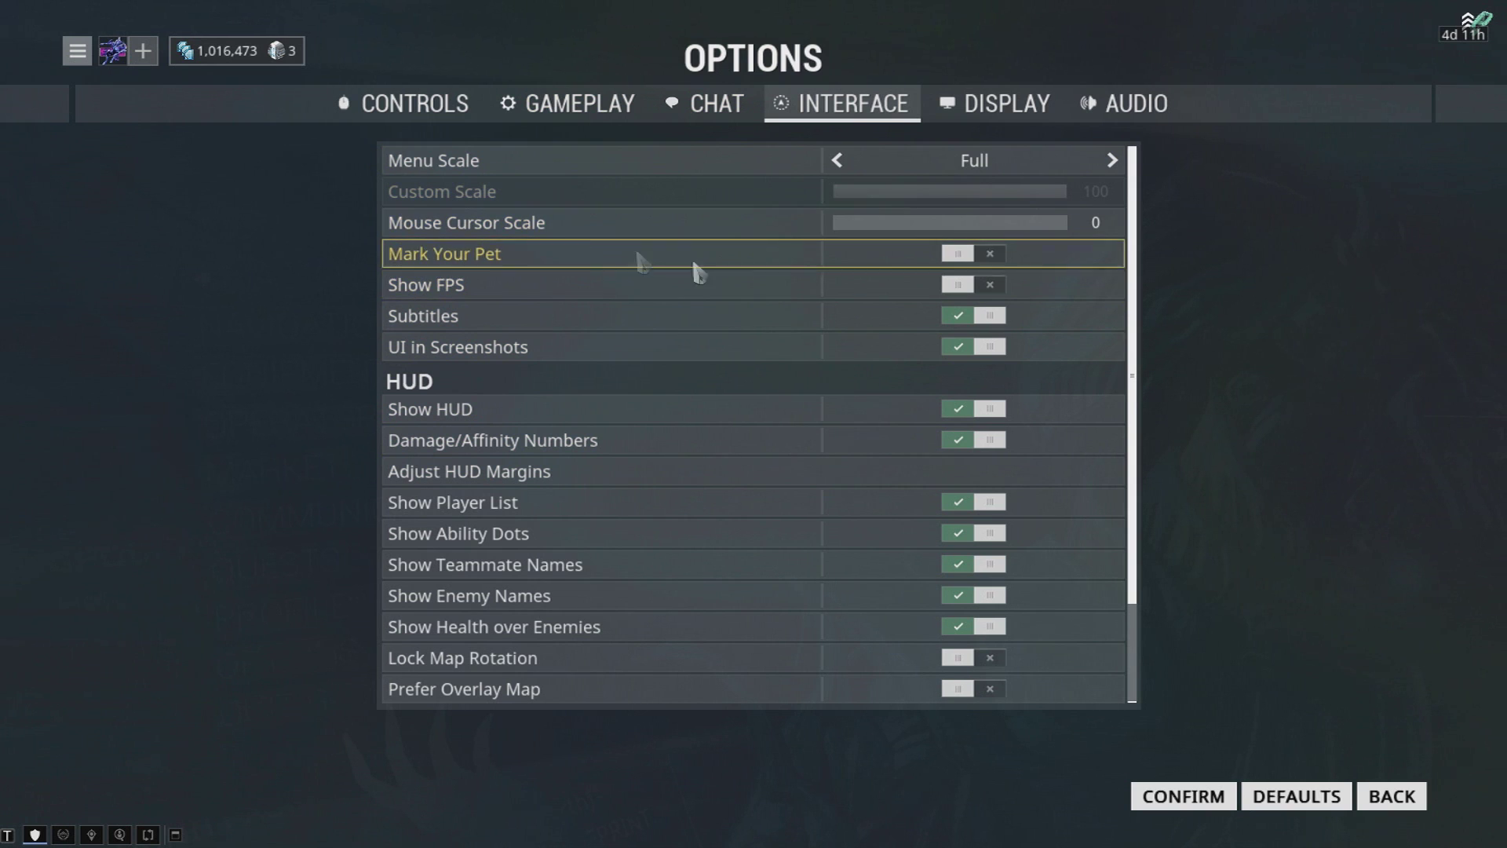
- Look through the Gameplay, Display and Interface tabs, ending on Gameplay
{"action": "left_click", "coordinate": [551, 120]}
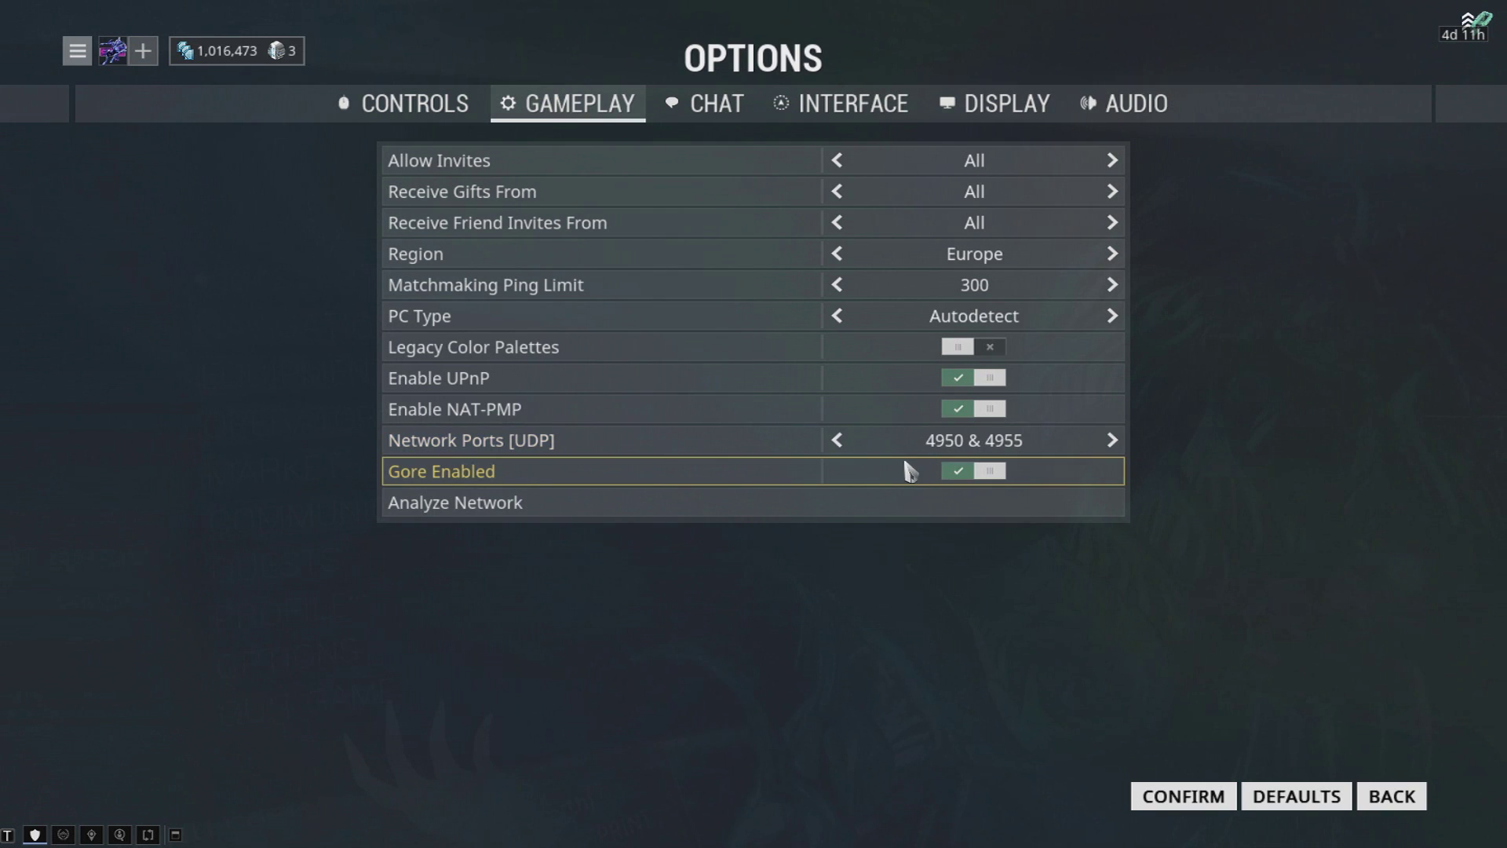
{"action": "left_click", "coordinate": [997, 103]}
{"action": "scroll", "coordinate": [909, 471], "scroll_direction": "down", "scroll_amount": 10}
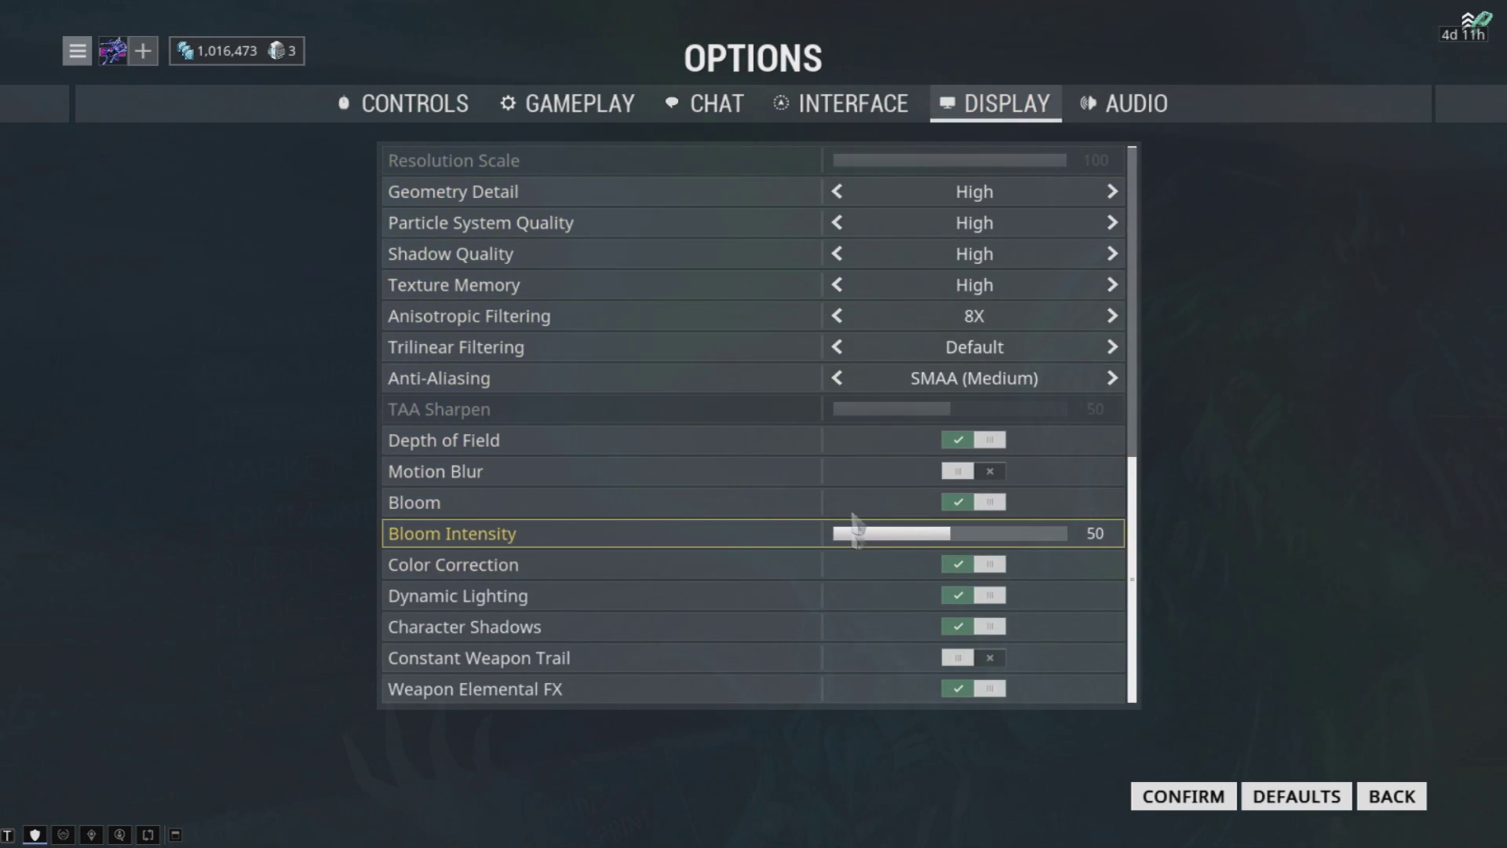
{"action": "left_click", "coordinate": [863, 102]}
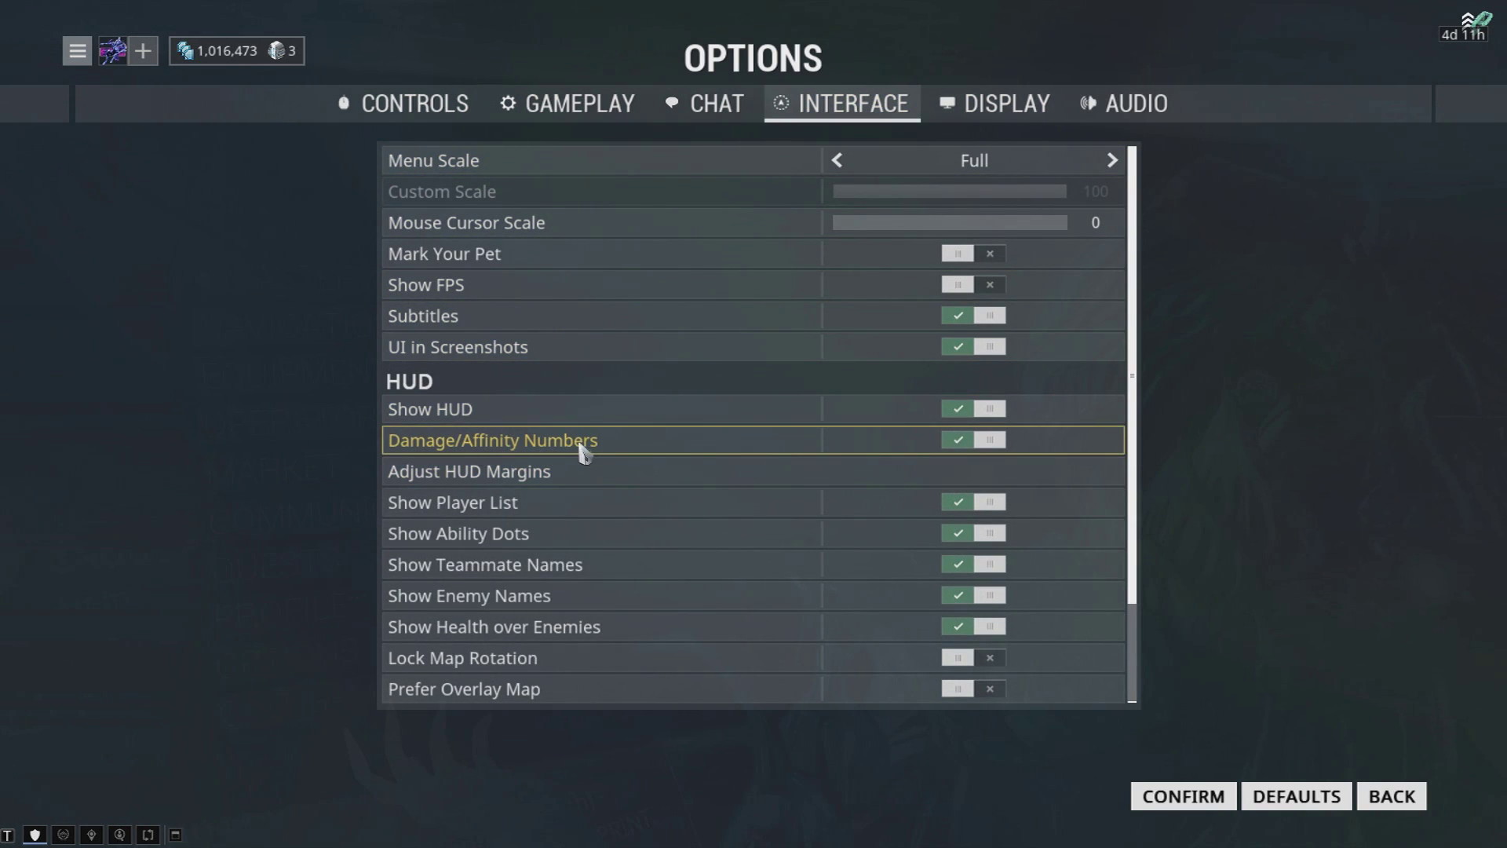
{"action": "left_click", "coordinate": [580, 118]}
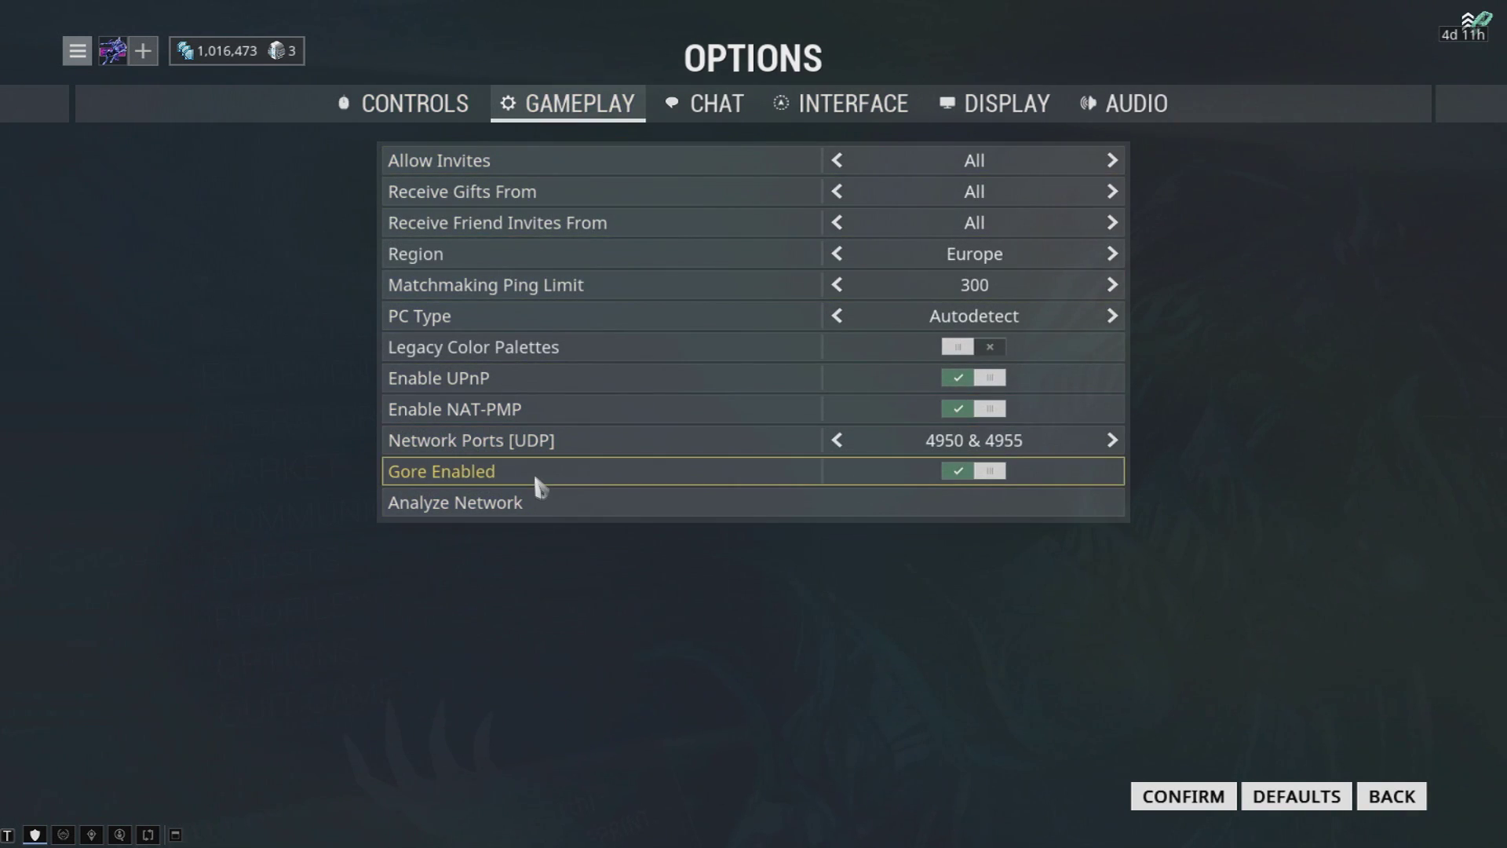
- Leave Options, save the modified settings, and close the main menu
{"action": "key", "text": "Escape"}
{"action": "left_click", "coordinate": [640, 449]}
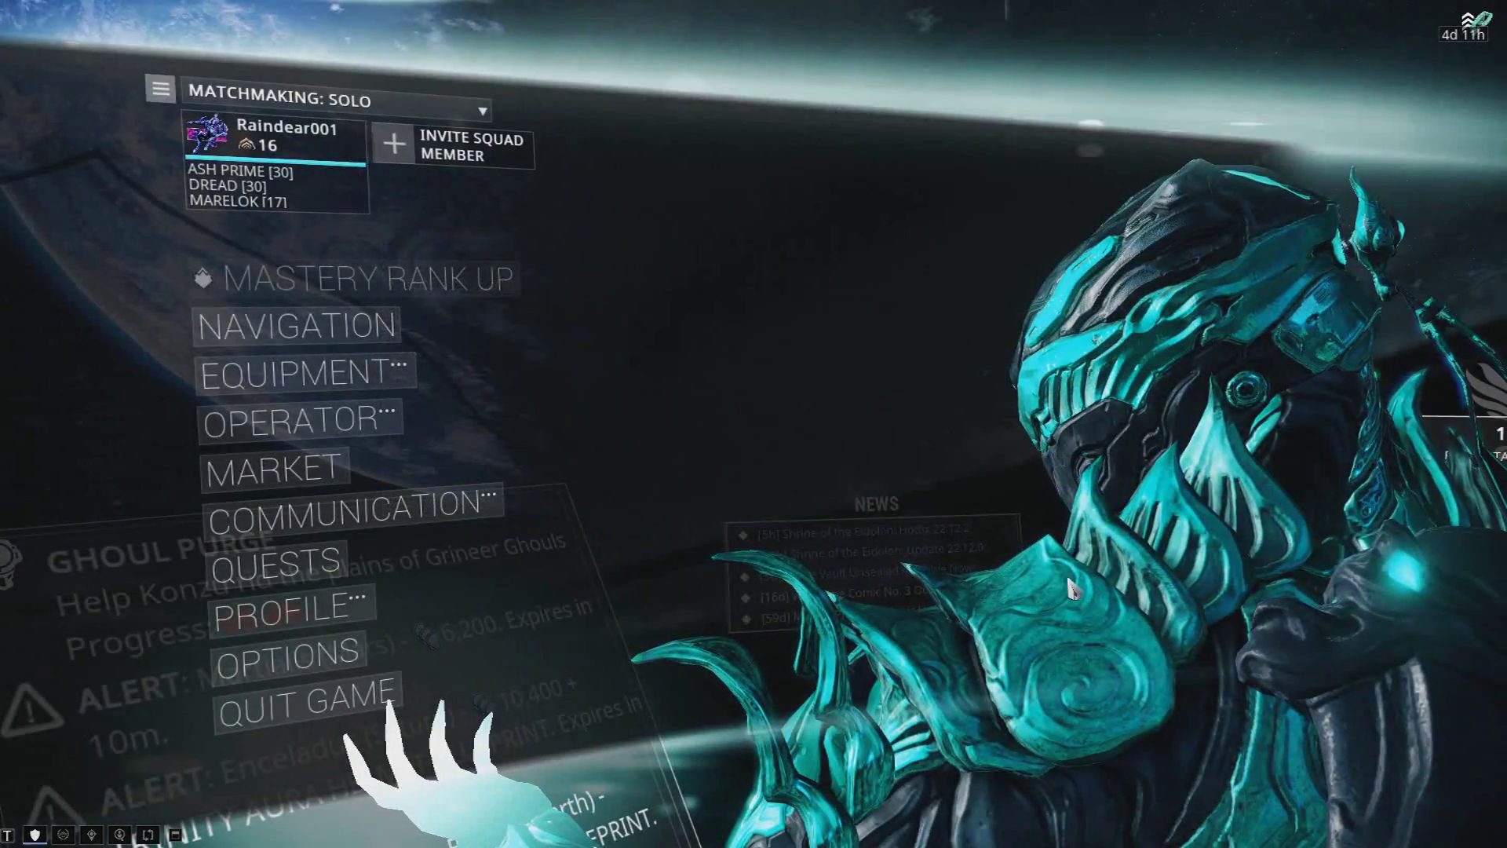
{"action": "key", "text": "Escape"}
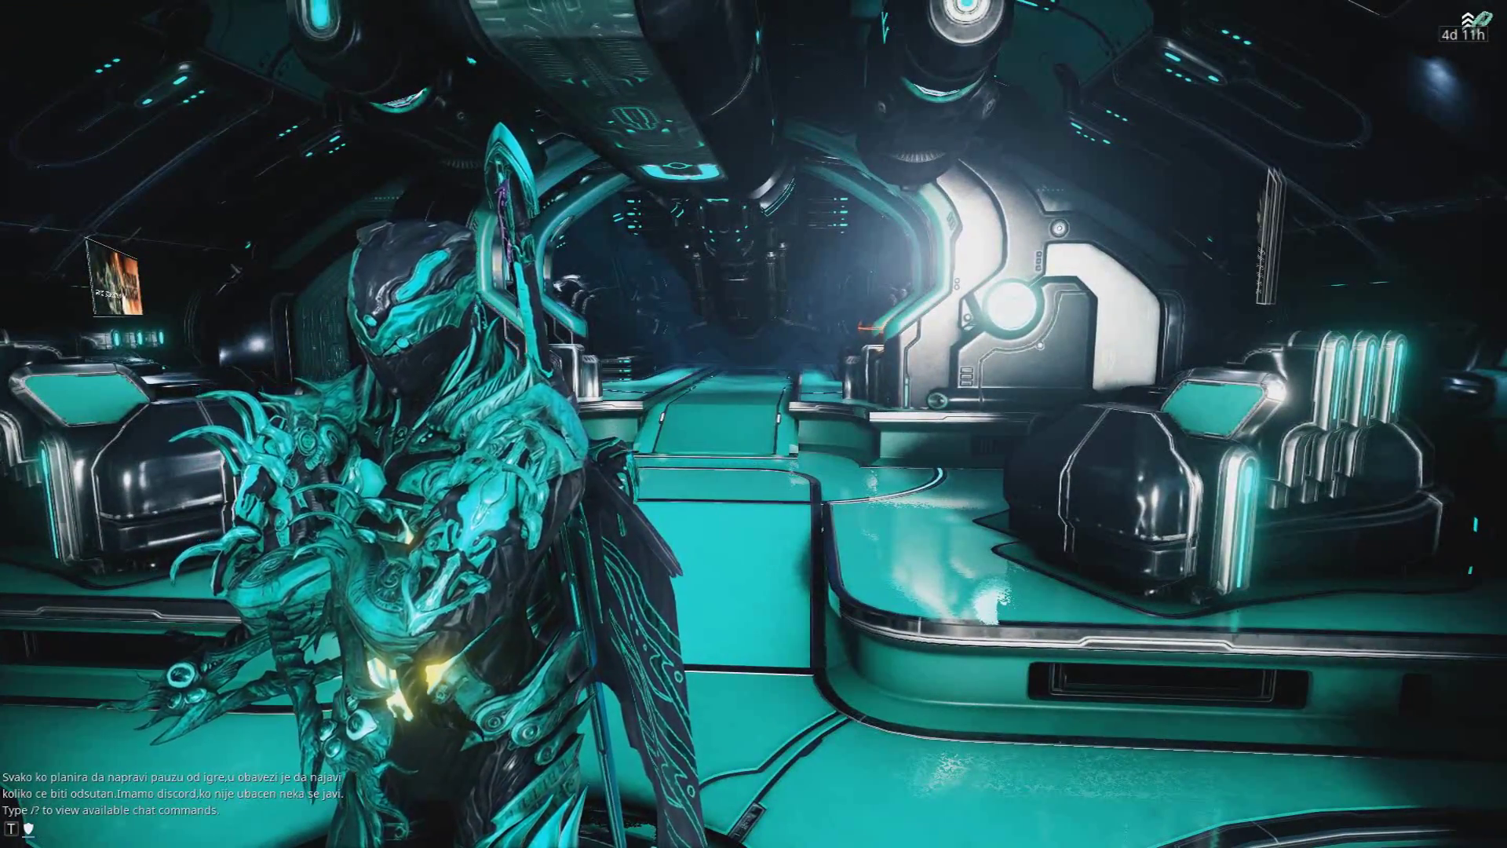
- Walk down the orbiter corridor and exit Warframe to the Windows desktop
{"action": "key", "text": "w"}
{"action": "key", "text": "w"}
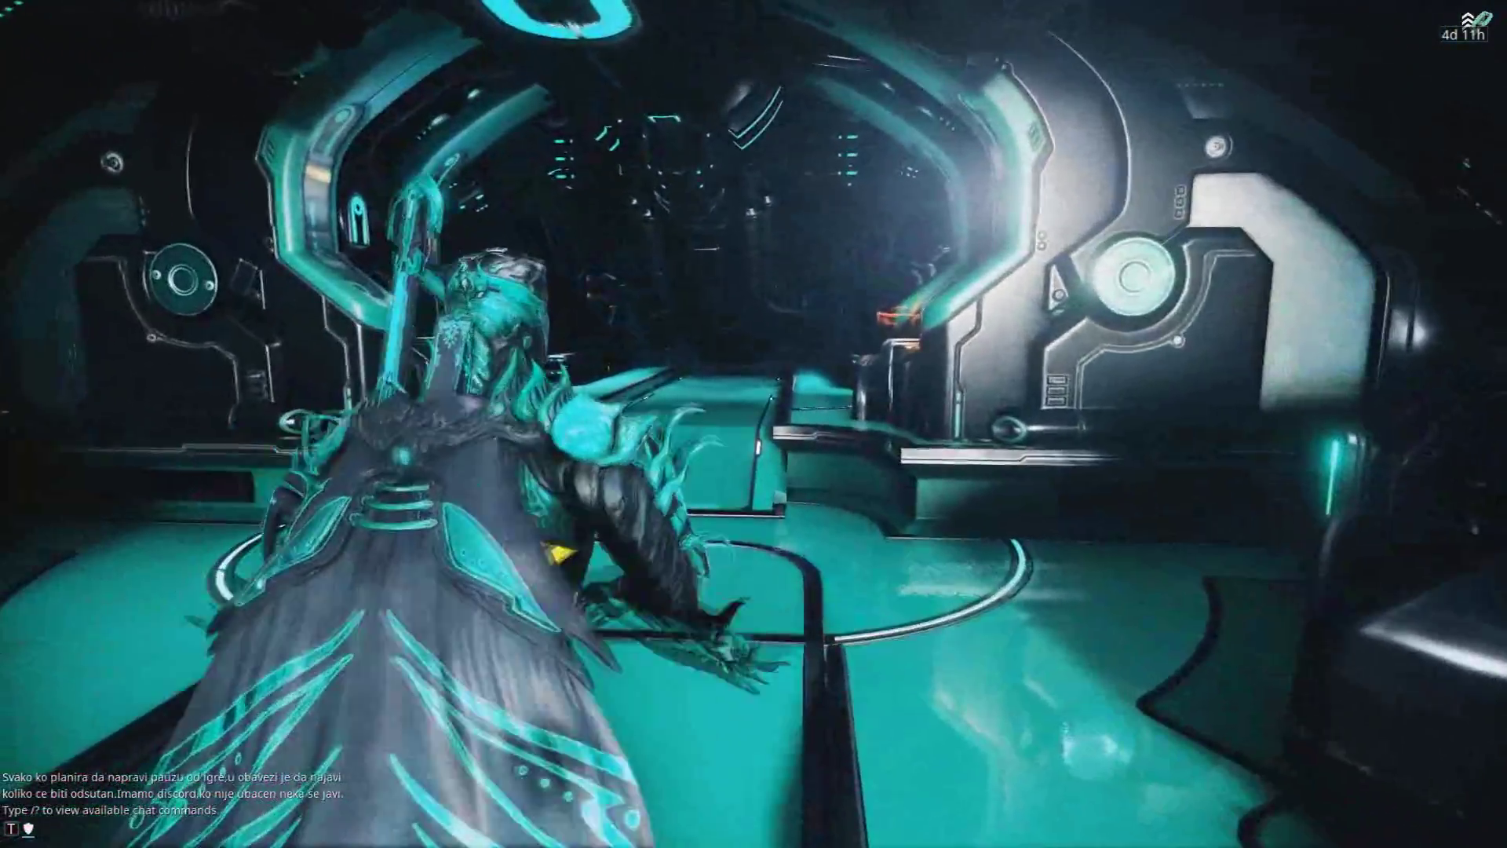
{"action": "key", "text": "w"}
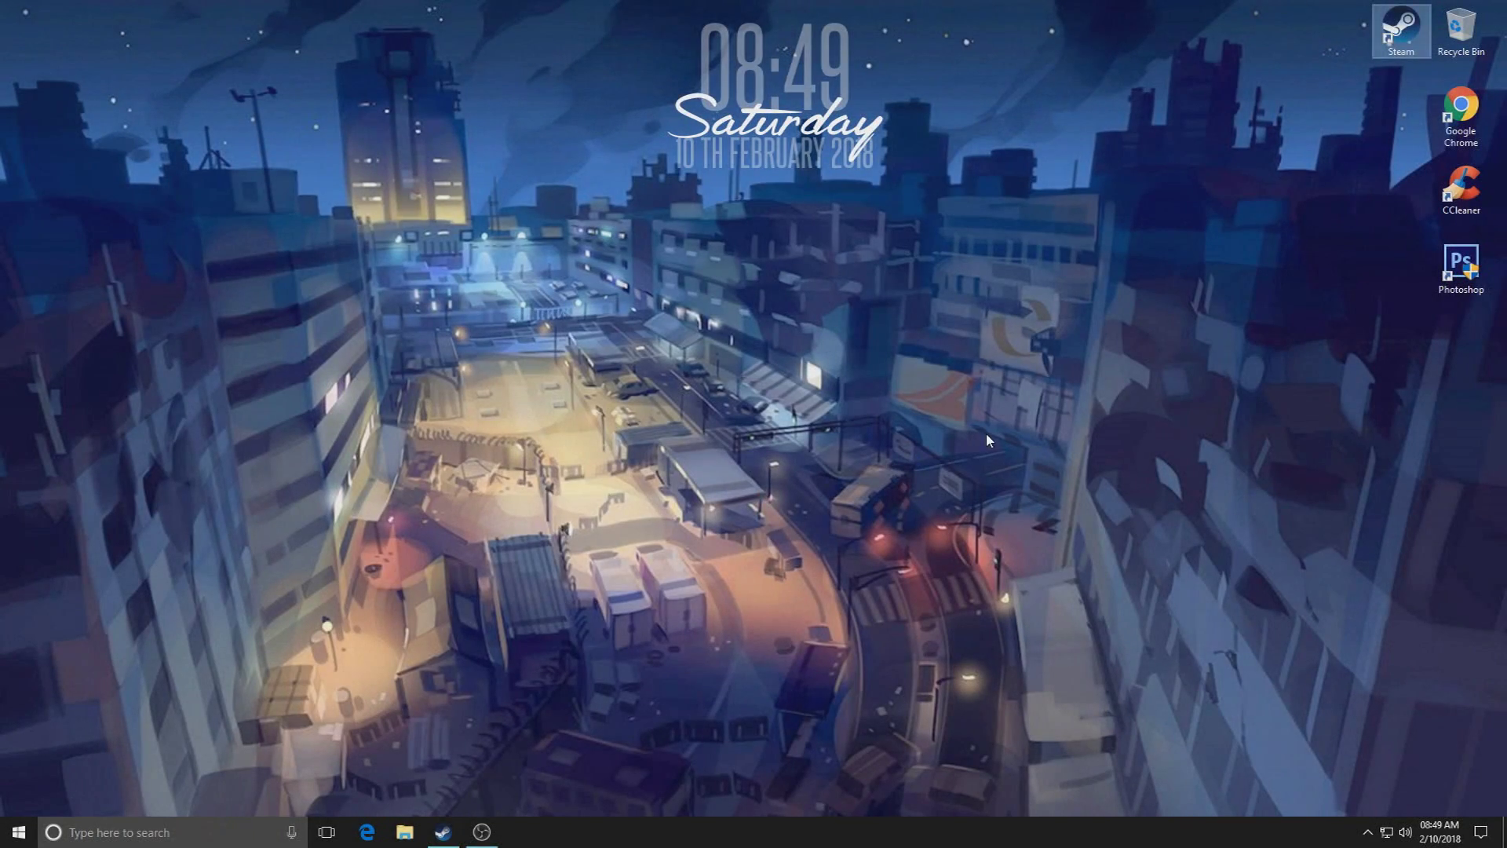
{"action": "left_click", "coordinate": [987, 440]}
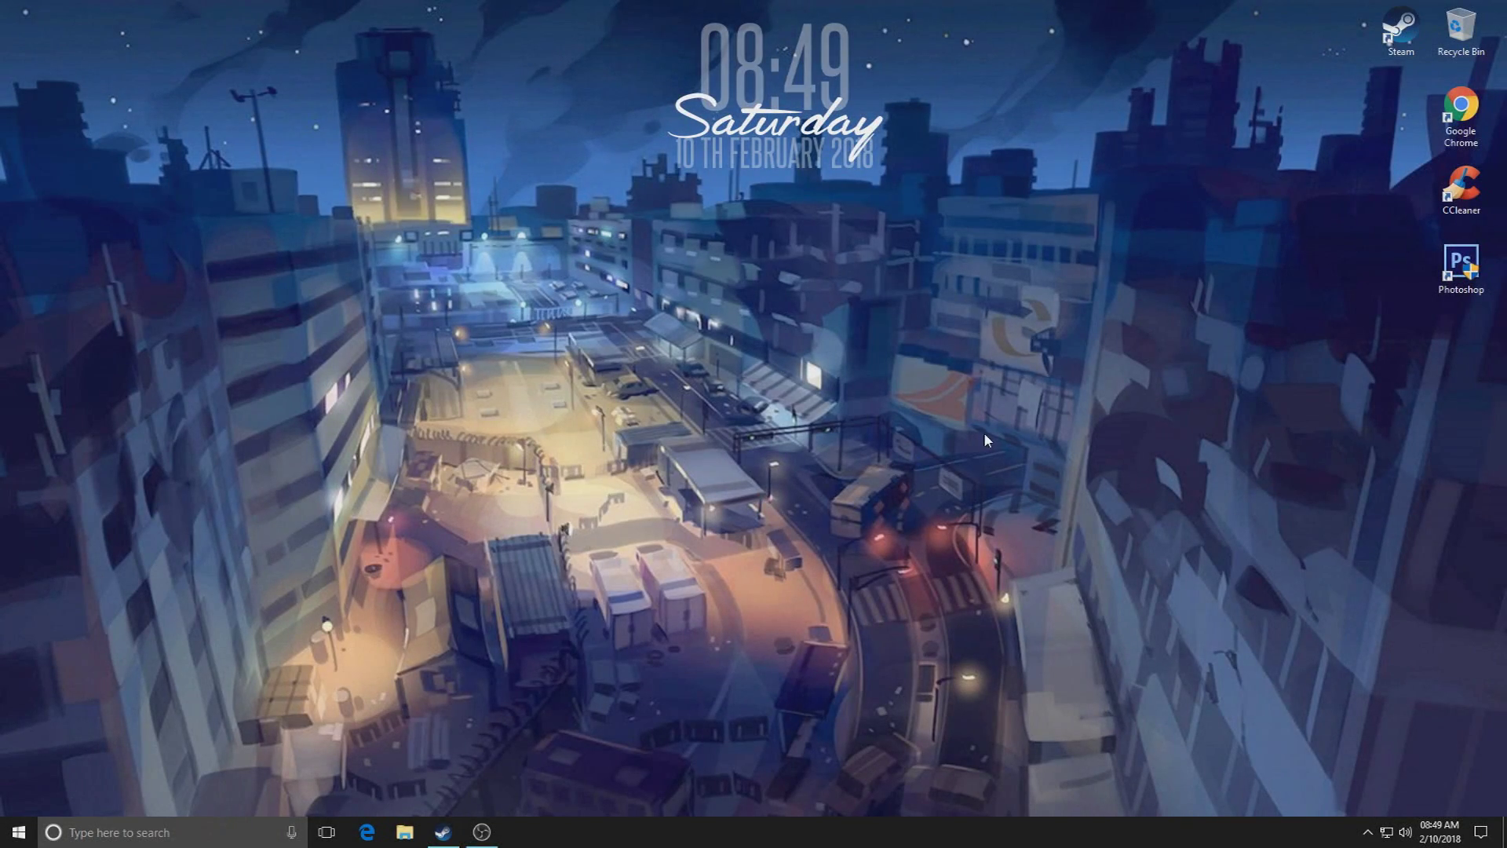
- Bring up and minimize OBS, then launch Steam from the desktop
{"action": "left_click", "coordinate": [482, 831]}
{"action": "left_click", "coordinate": [482, 832]}
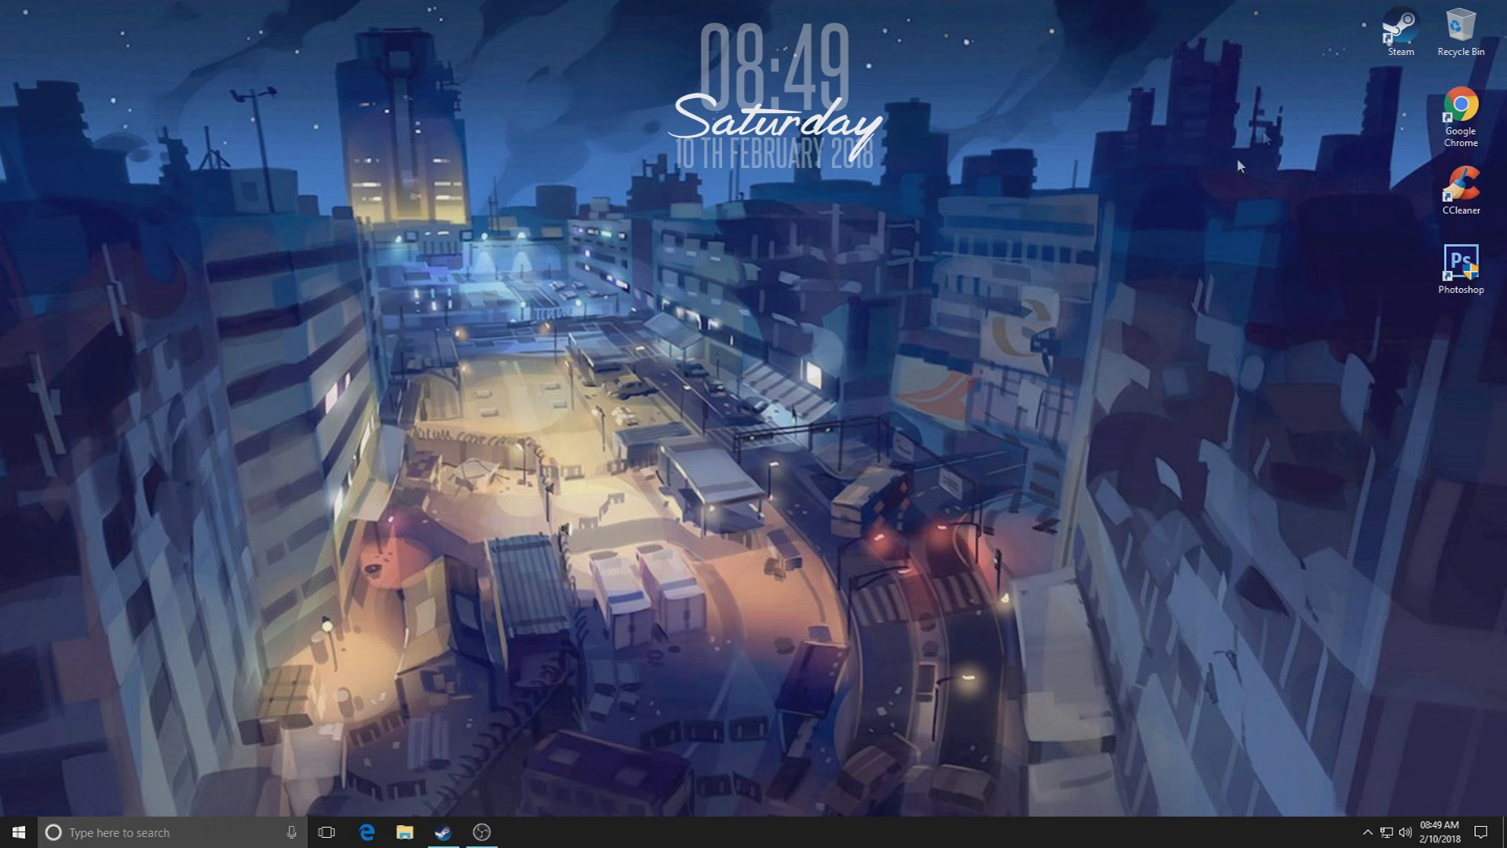
{"action": "double_click", "coordinate": [1404, 25]}
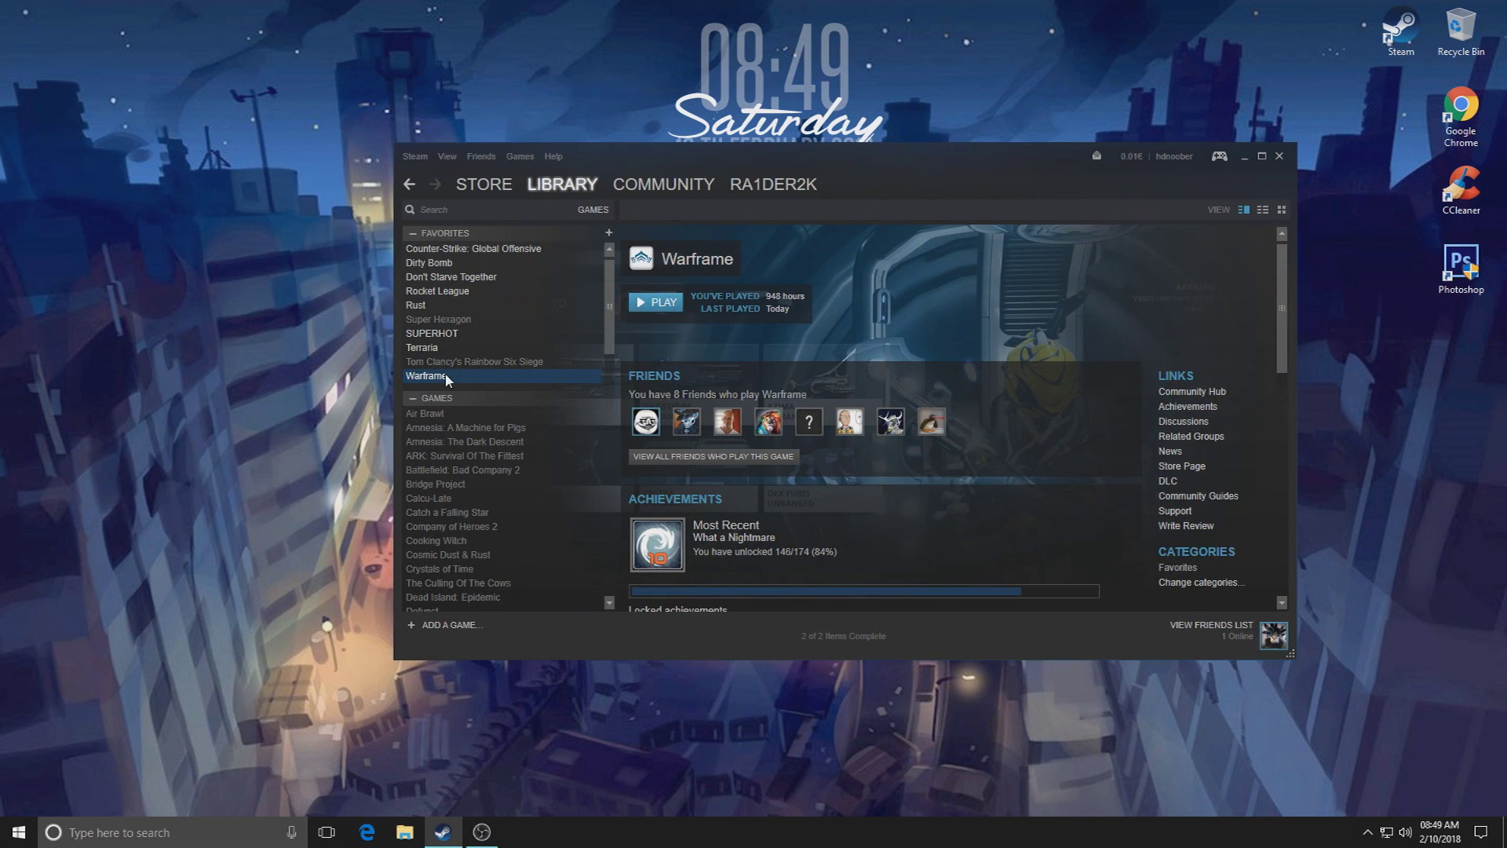
- Browse Warframe's local files from its Steam properties, then close the properties dialog
{"action": "right_click", "coordinate": [446, 376]}
{"action": "left_click", "coordinate": [506, 582]}
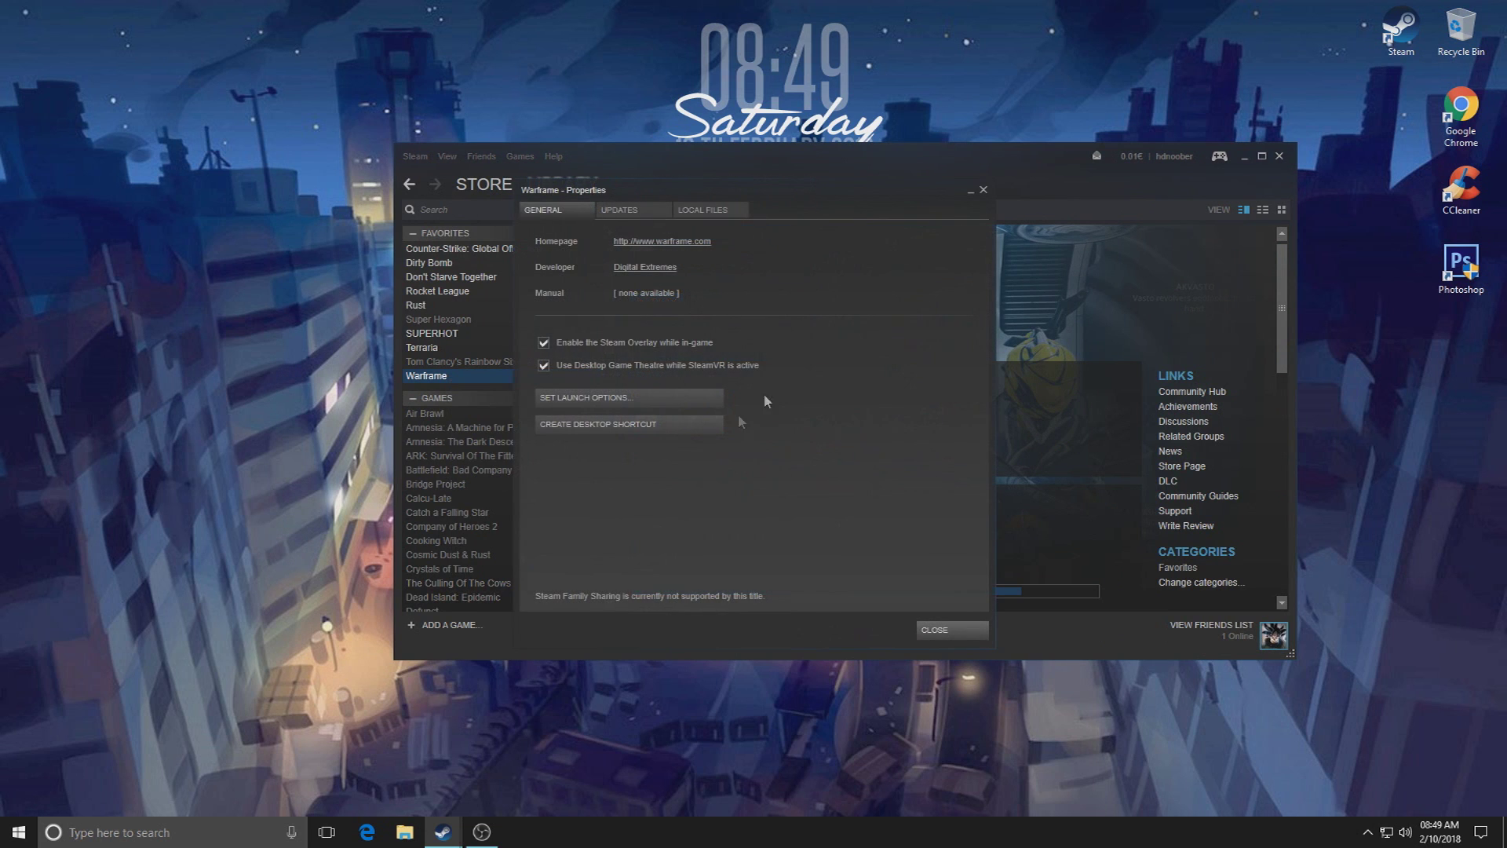
{"action": "left_click", "coordinate": [702, 211]}
{"action": "left_click", "coordinate": [581, 274]}
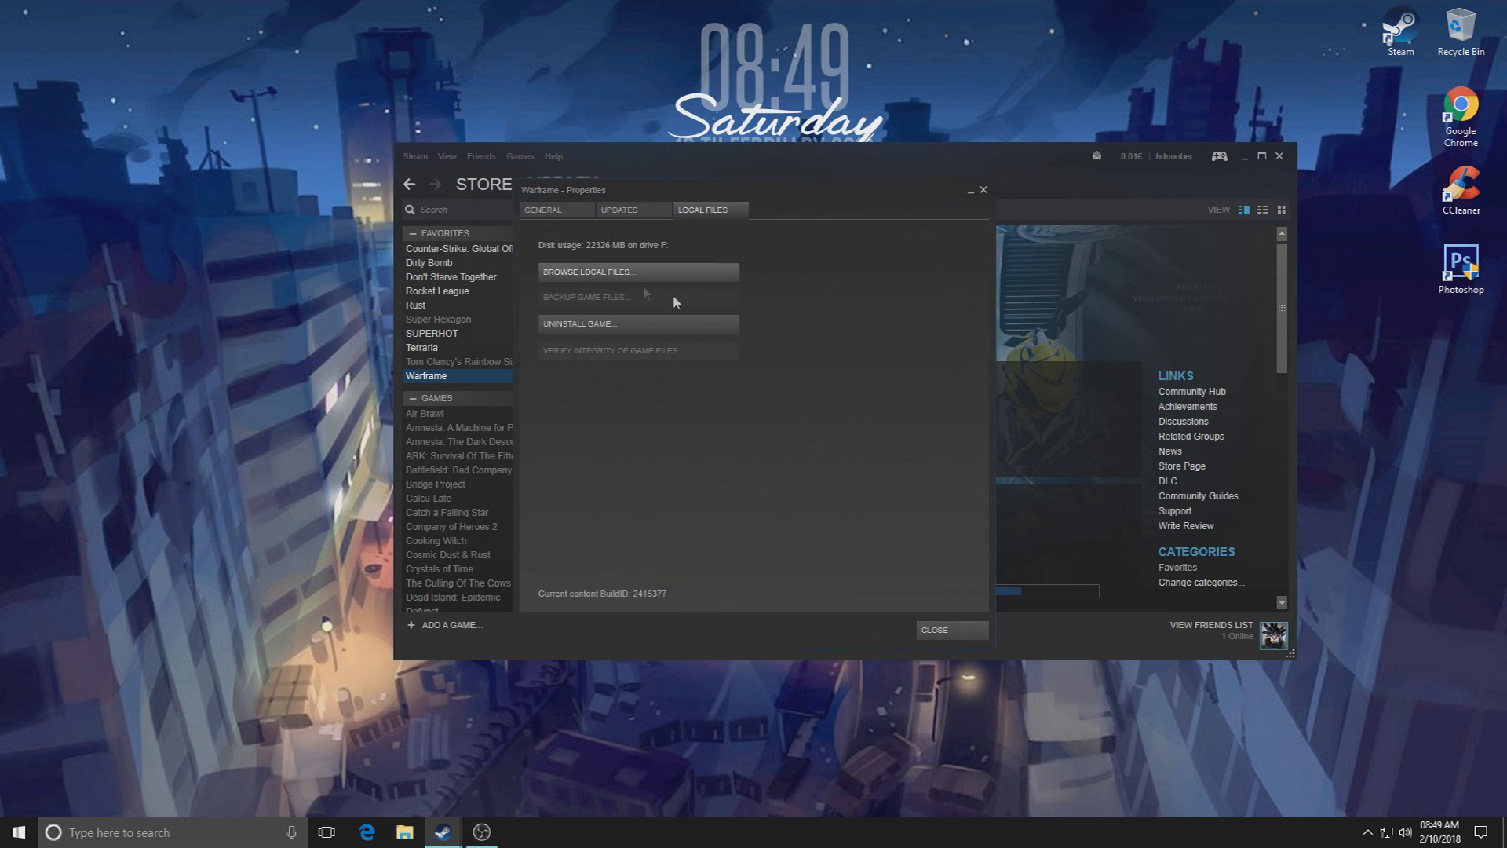
{"action": "left_click", "coordinate": [983, 190]}
- Enable Override high DPI and Disable fullscreen optimizations for Warframe
{"action": "left_click_drag", "start_coordinate": [787, 251], "coordinate": [820, 143]}
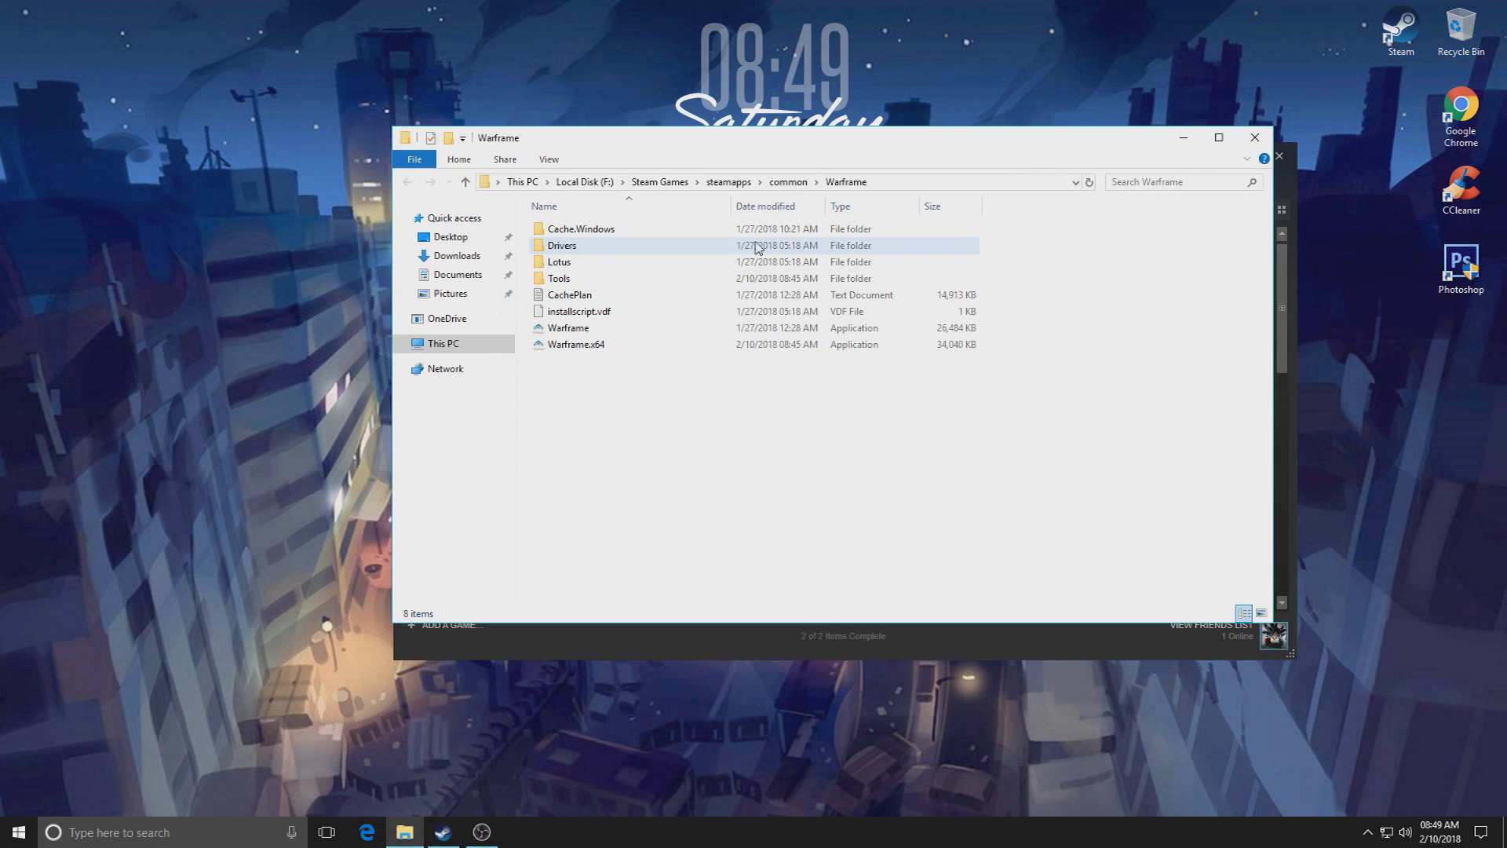
{"action": "left_click", "coordinate": [585, 345]}
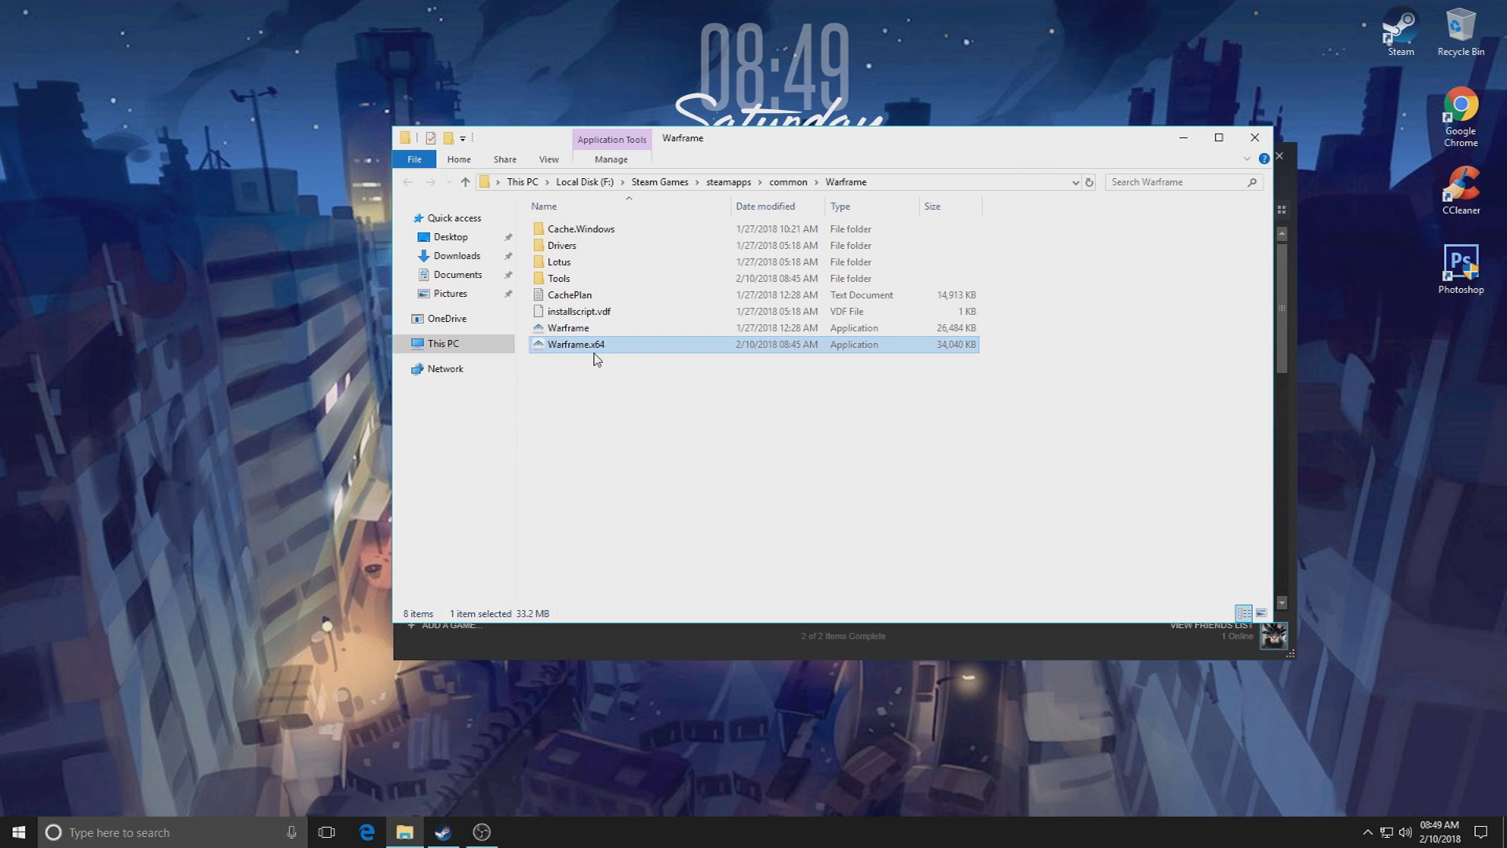
{"action": "right_click", "coordinate": [567, 328]}
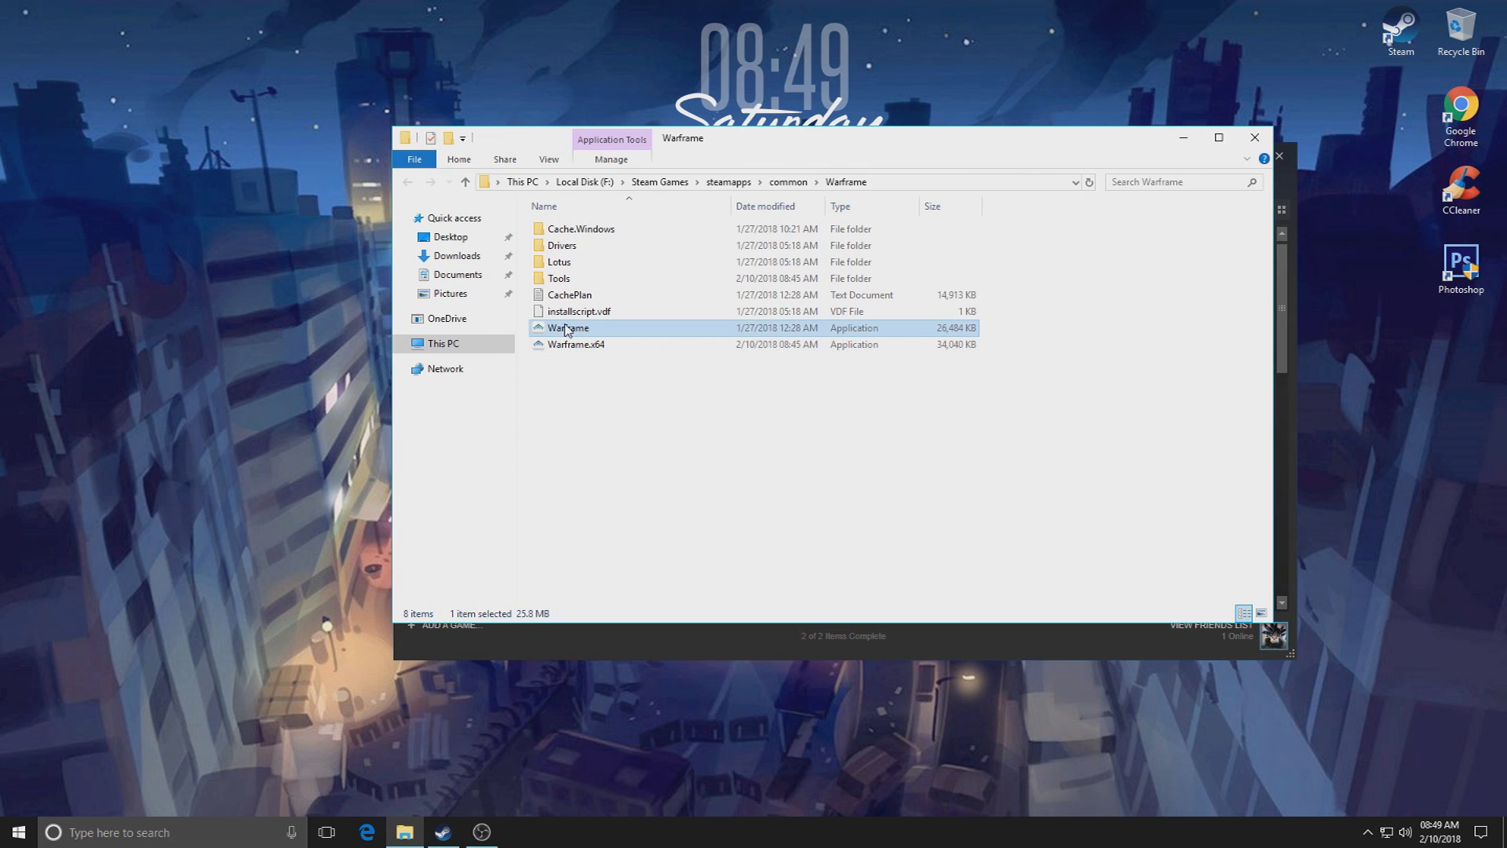
{"action": "left_click", "coordinate": [617, 687]}
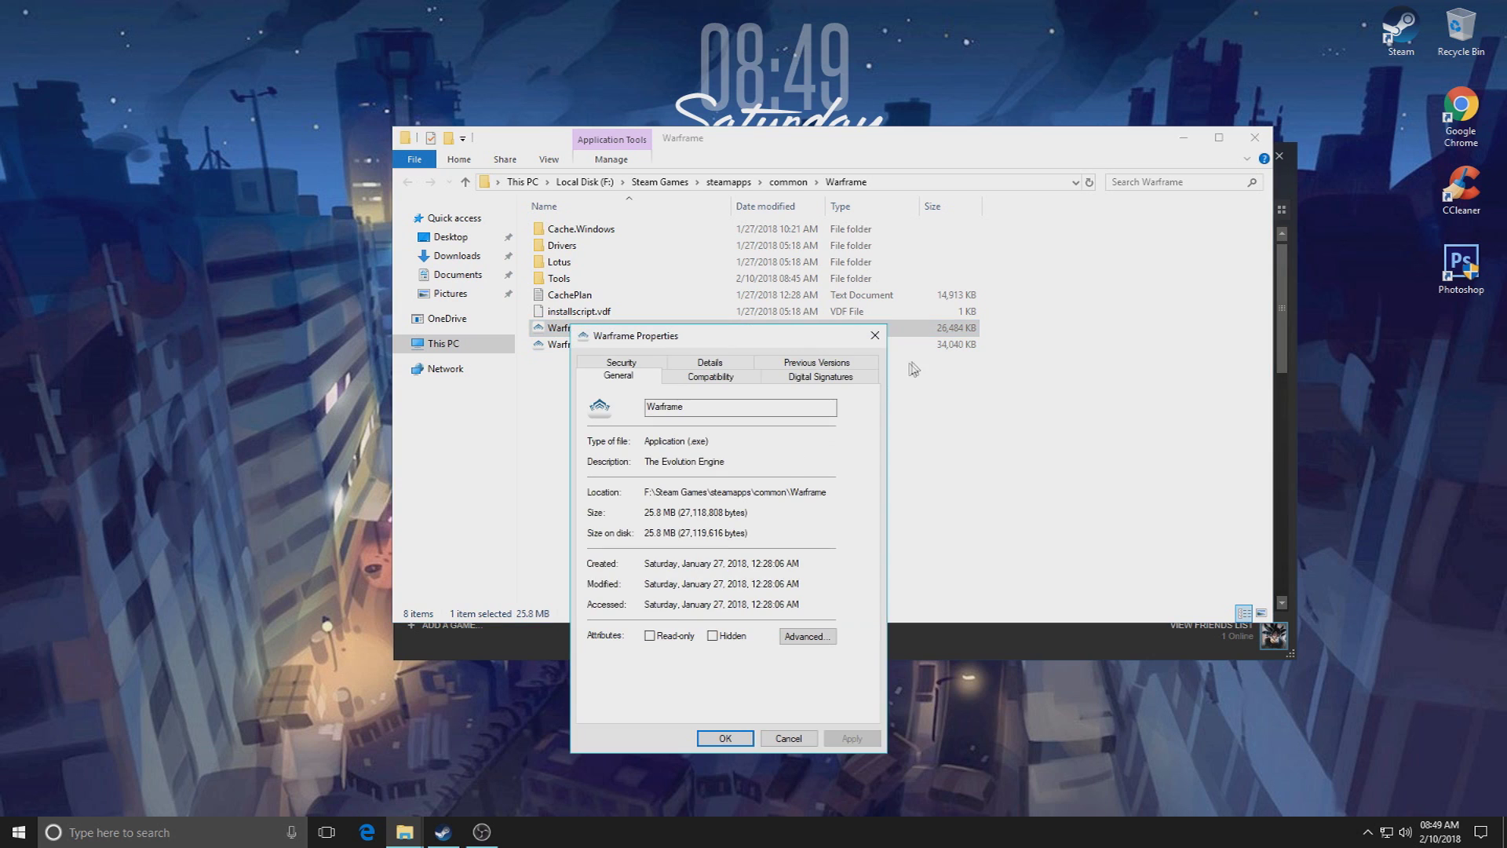
{"action": "left_click", "coordinate": [729, 380]}
{"action": "left_click_drag", "start_coordinate": [739, 343], "coordinate": [785, 186]}
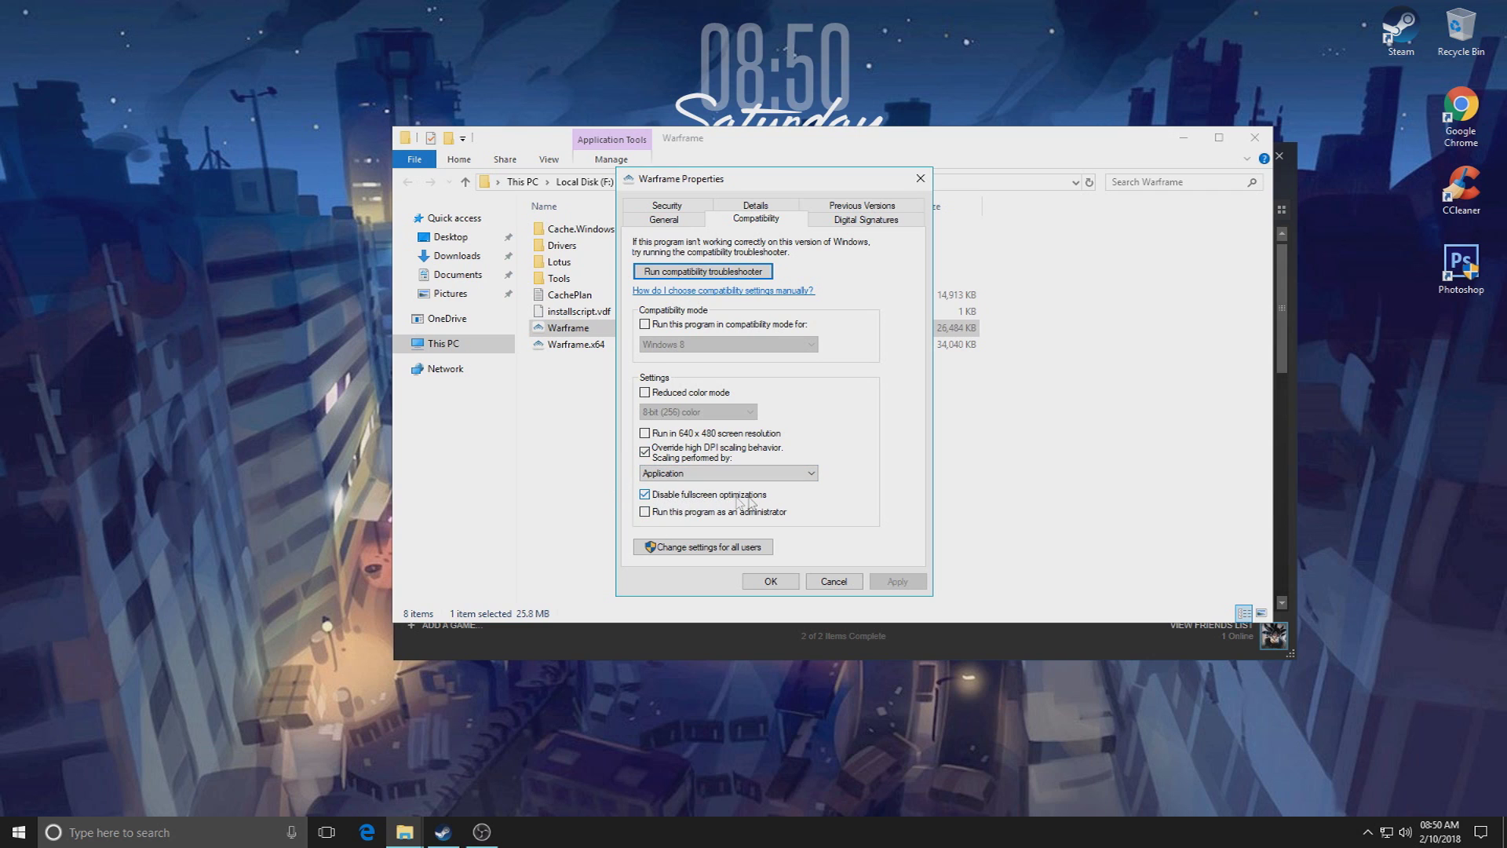
{"action": "left_click", "coordinate": [771, 582]}
- Apply the same compatibility settings to Warframe.x64, close the folder, and launch Warframe
{"action": "left_click", "coordinate": [578, 344]}
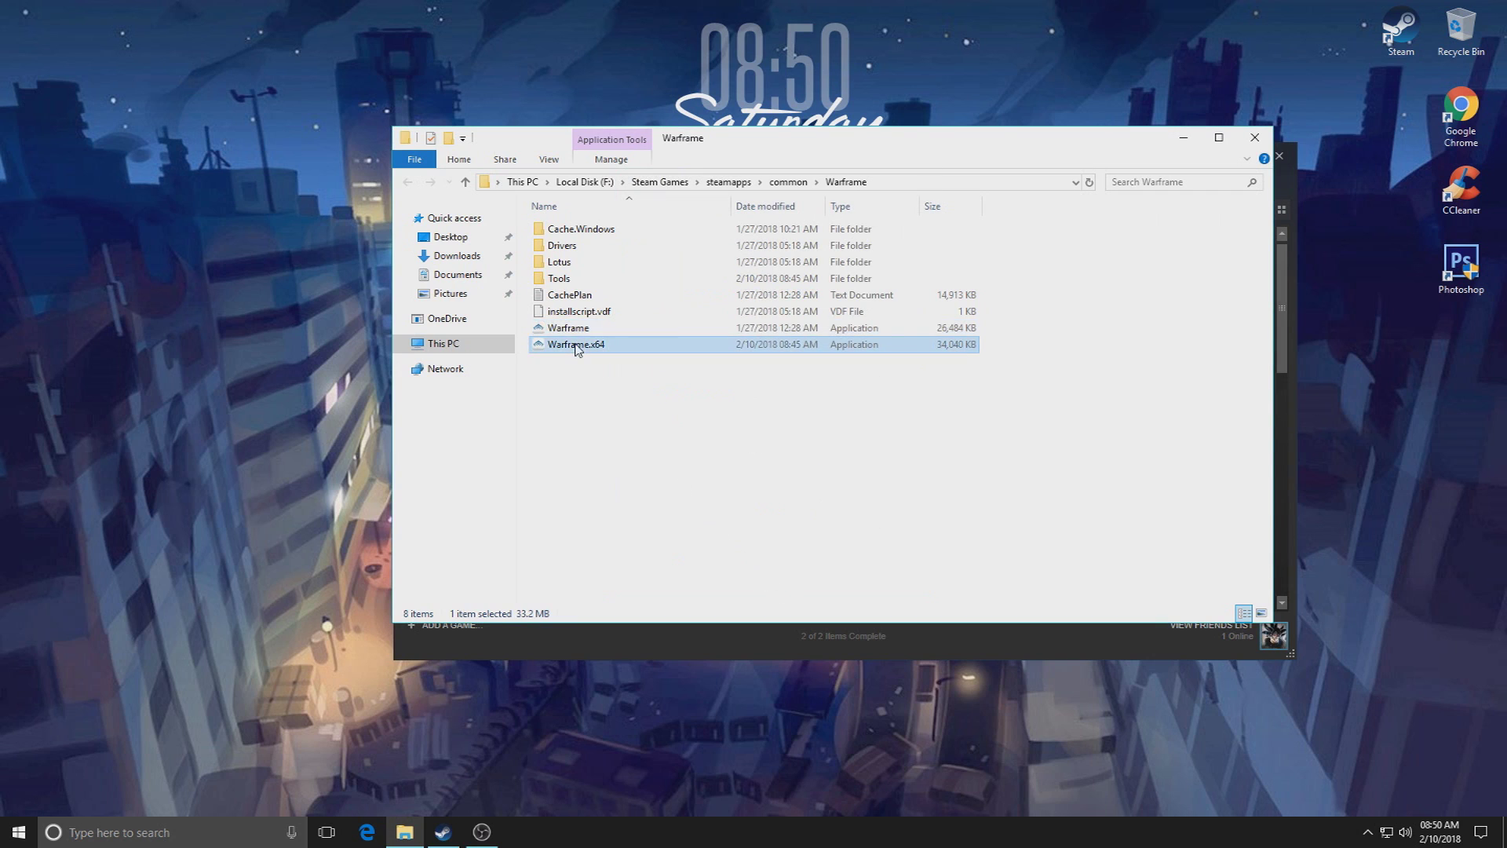
{"action": "right_click", "coordinate": [579, 344]}
{"action": "left_click", "coordinate": [621, 705]}
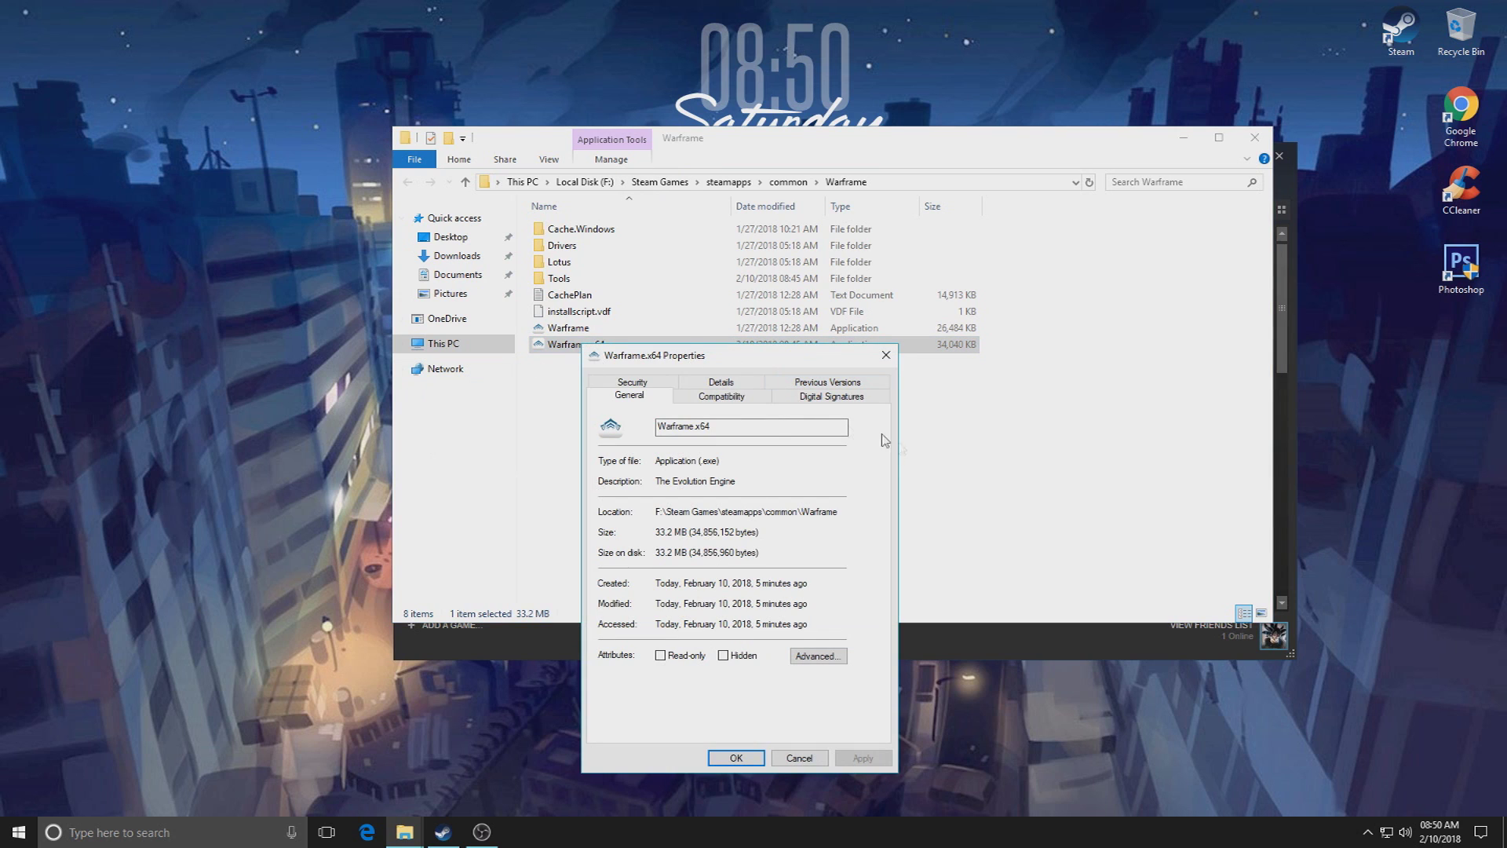
{"action": "left_click", "coordinate": [723, 396]}
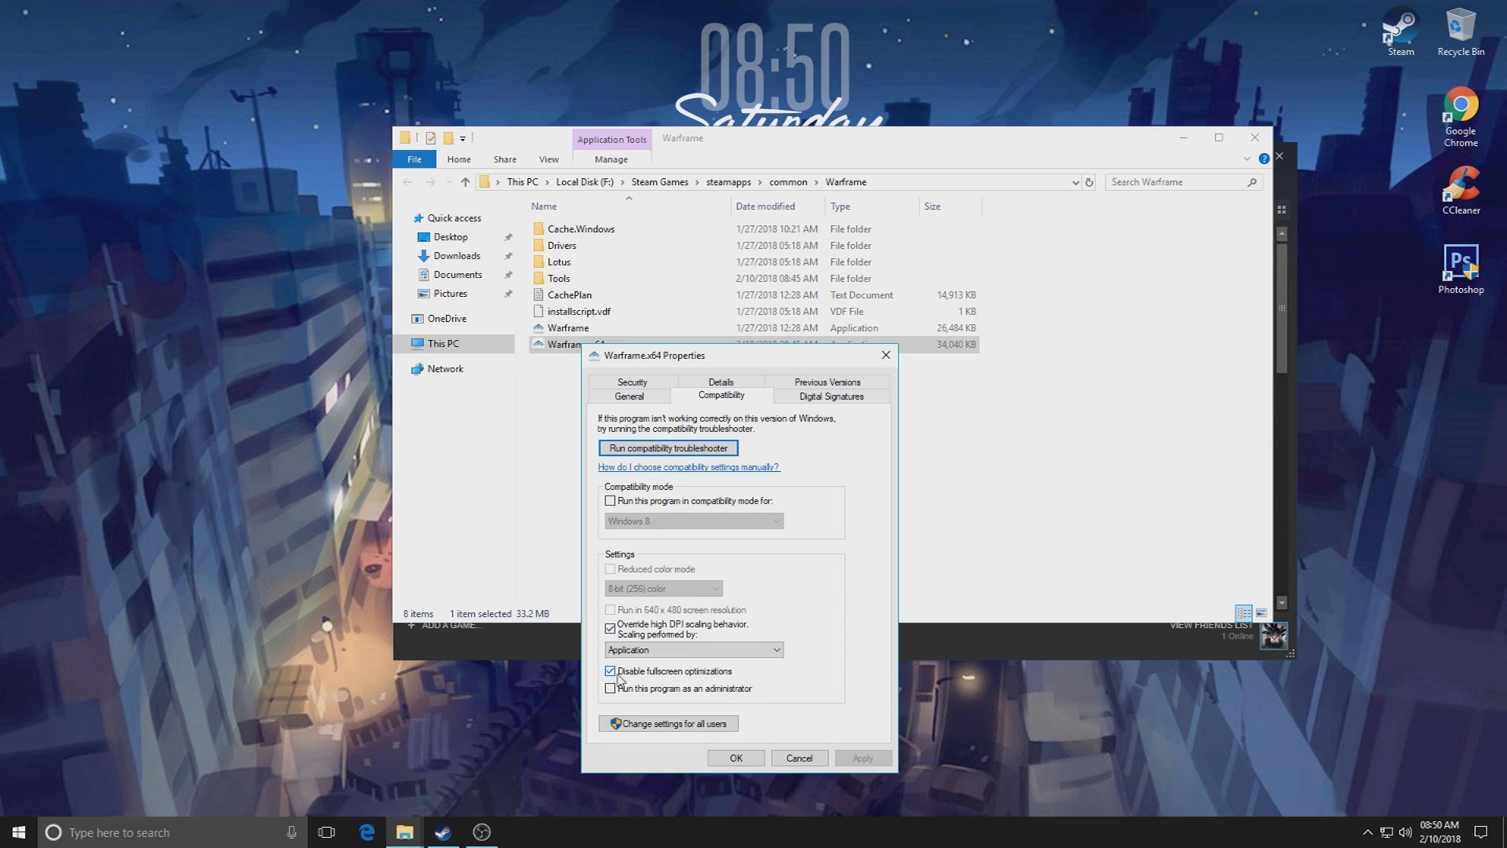
{"action": "left_click", "coordinate": [737, 757]}
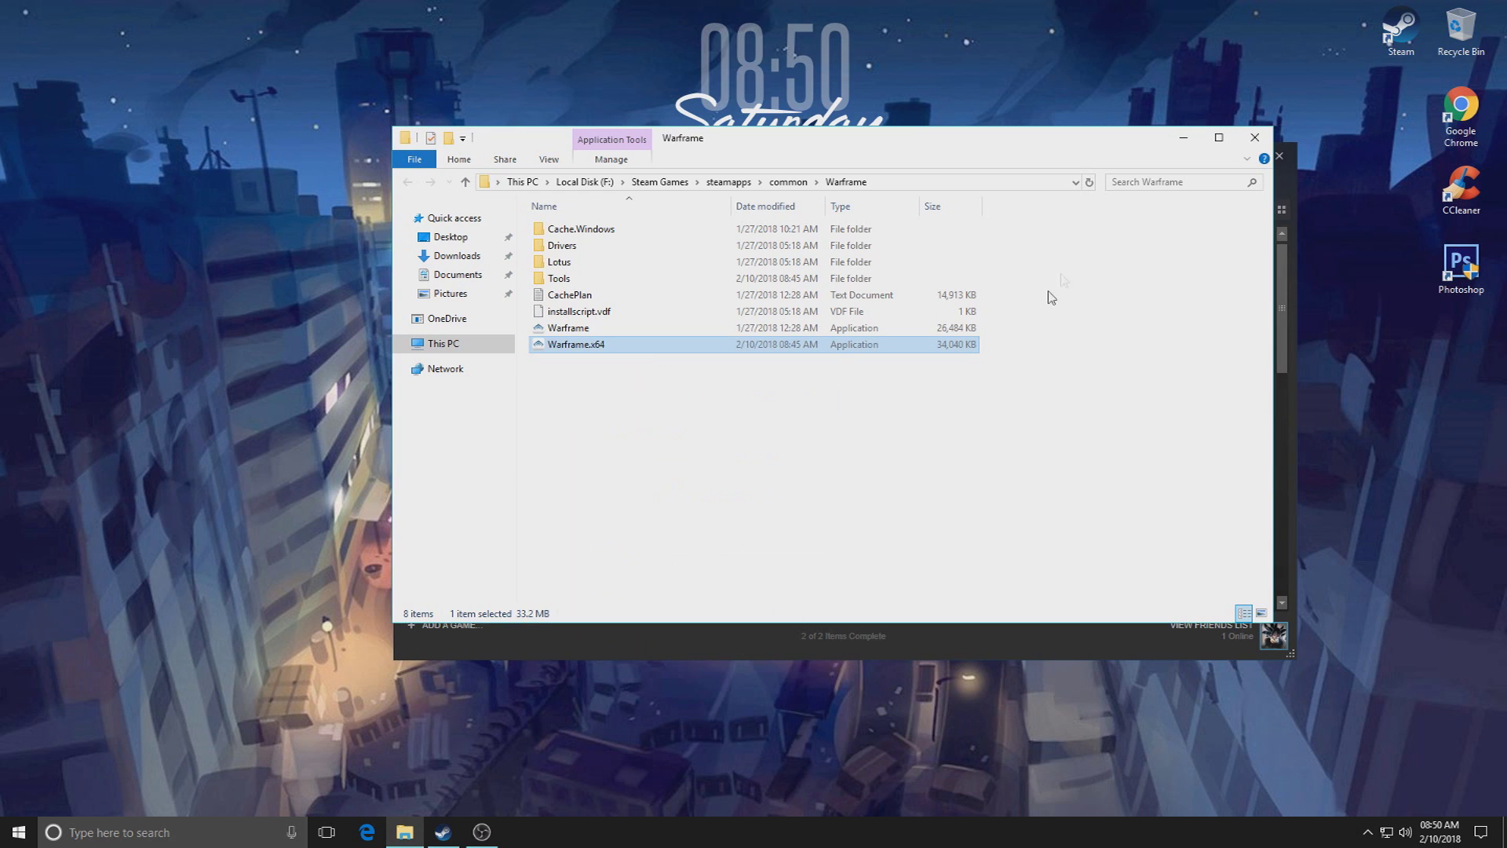
{"action": "left_click", "coordinate": [1260, 138]}
{"action": "left_click", "coordinate": [656, 302]}
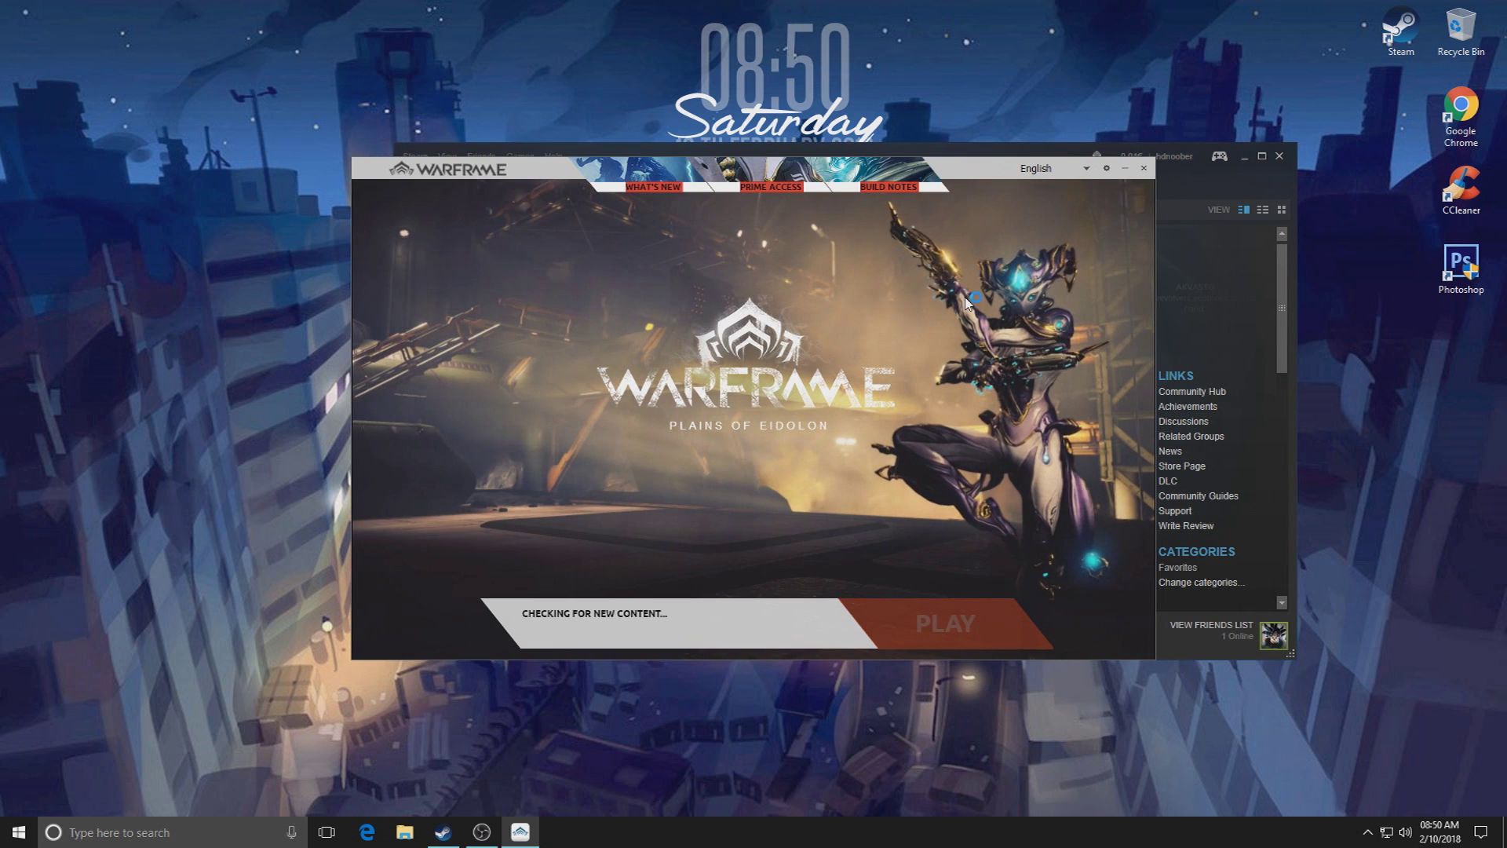
- Review and confirm the Warframe Launcher settings, then close the launcher
{"action": "left_click", "coordinate": [1106, 168]}
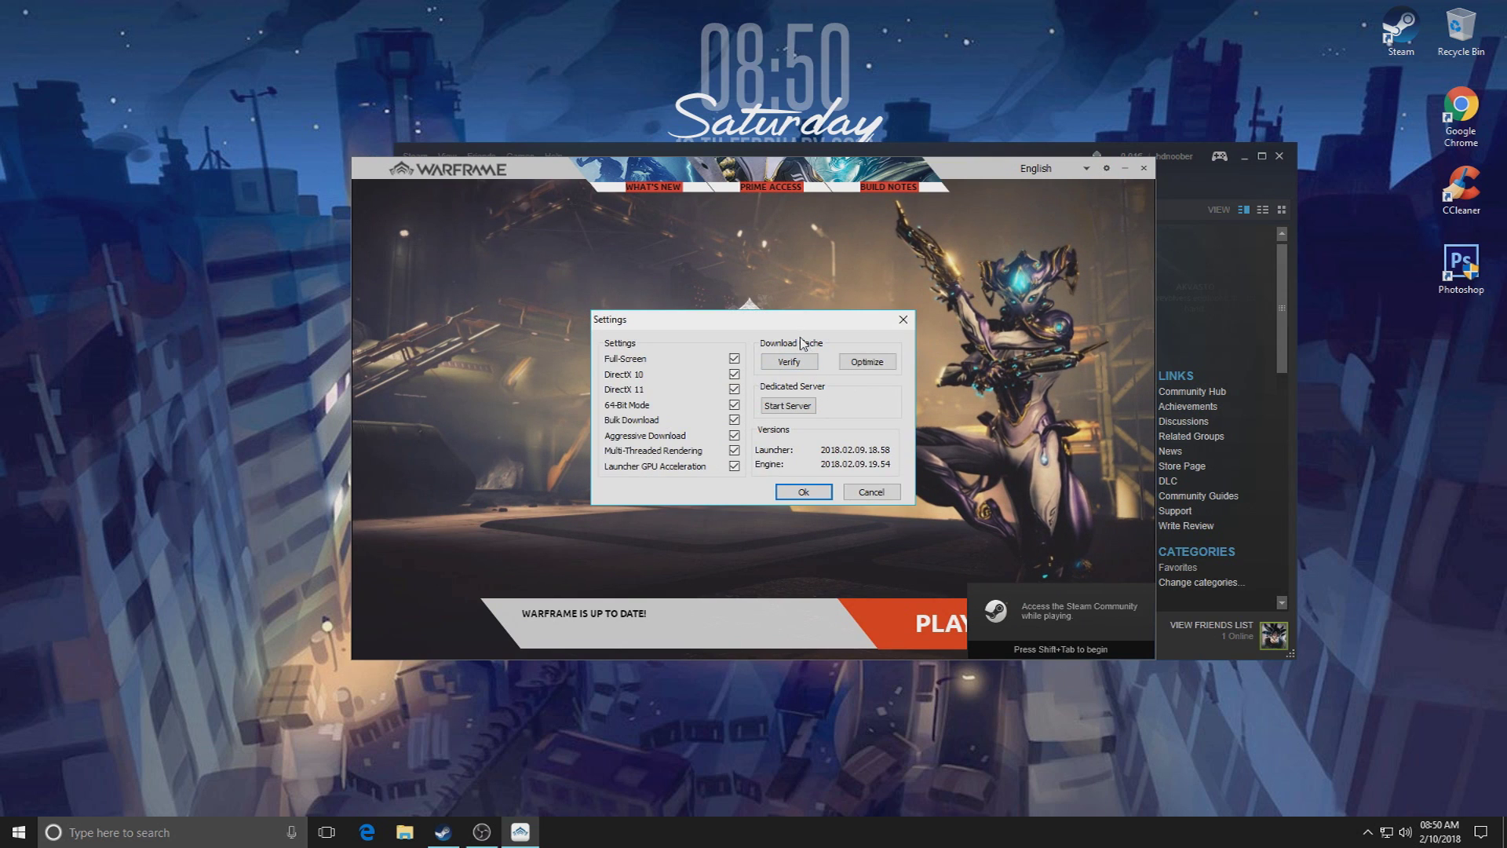
{"action": "left_click_drag", "start_coordinate": [793, 325], "coordinate": [783, 304]}
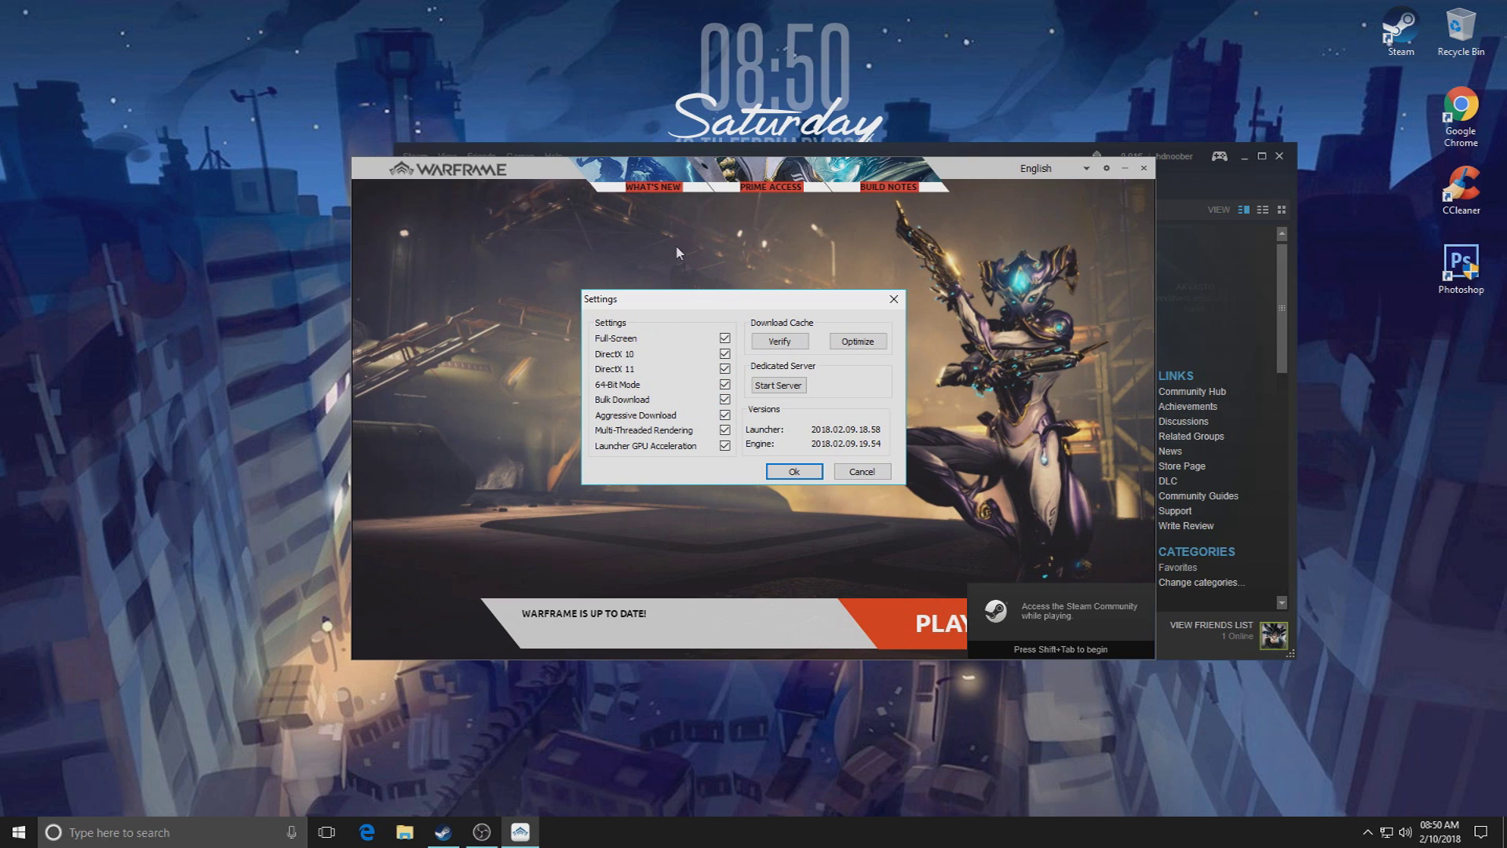
{"action": "left_click", "coordinate": [794, 471]}
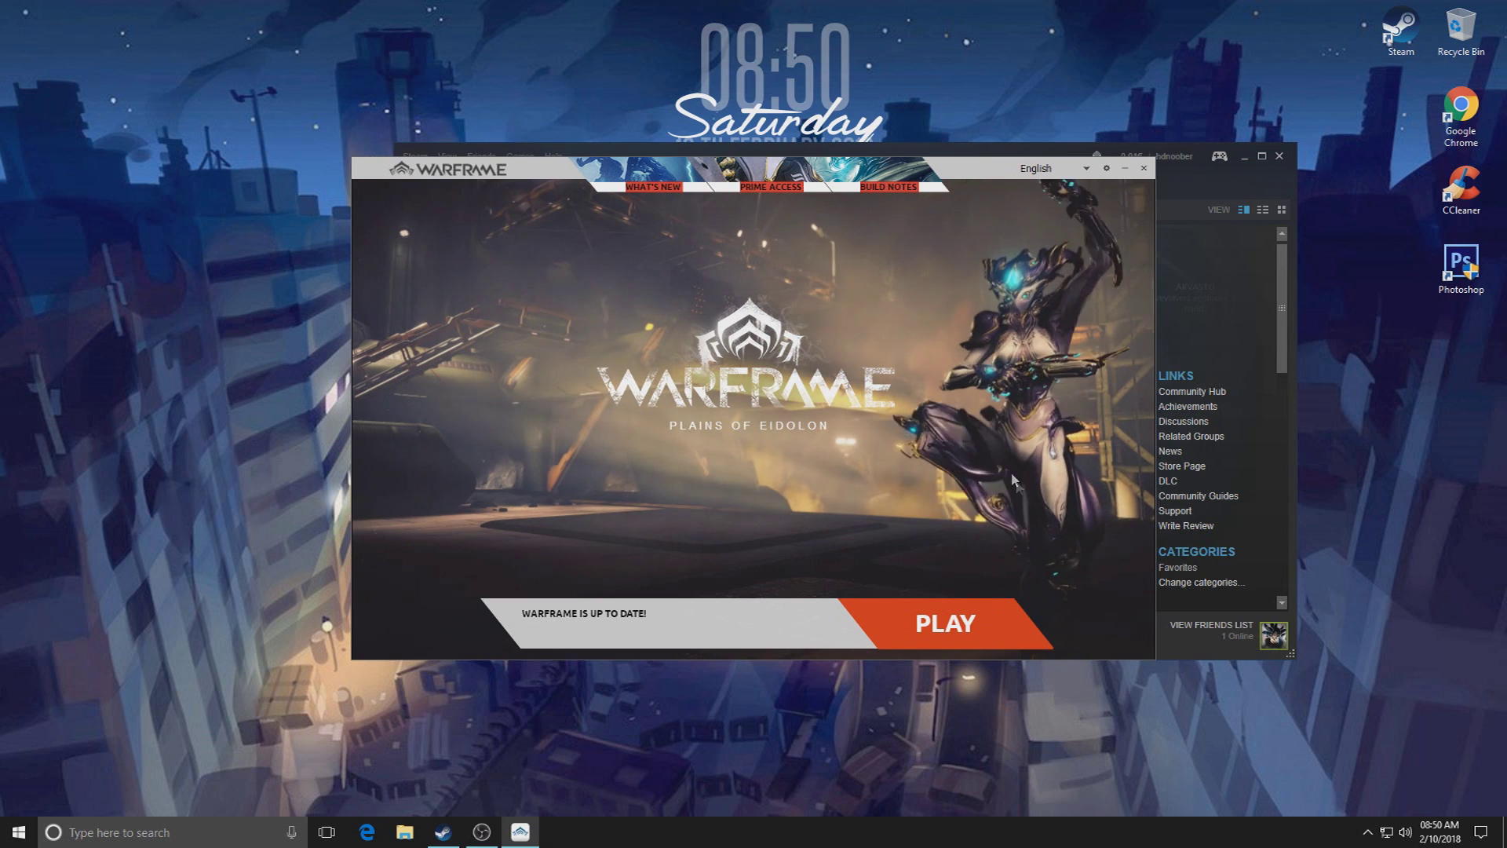
{"action": "left_click", "coordinate": [1144, 169]}
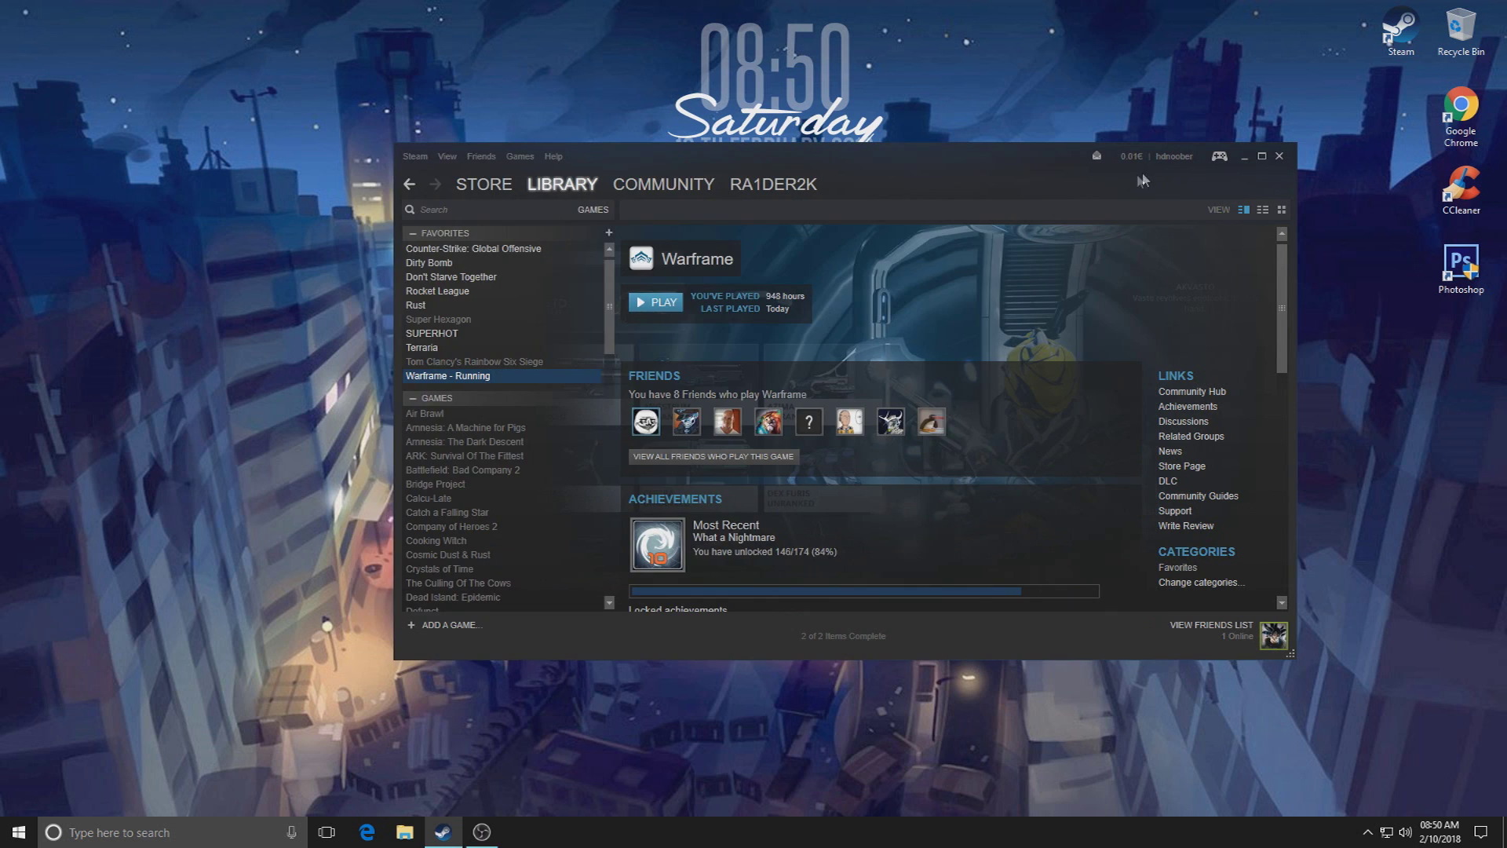
- Minimize Steam and open the Windows Start menu
{"action": "left_click", "coordinate": [1248, 156]}
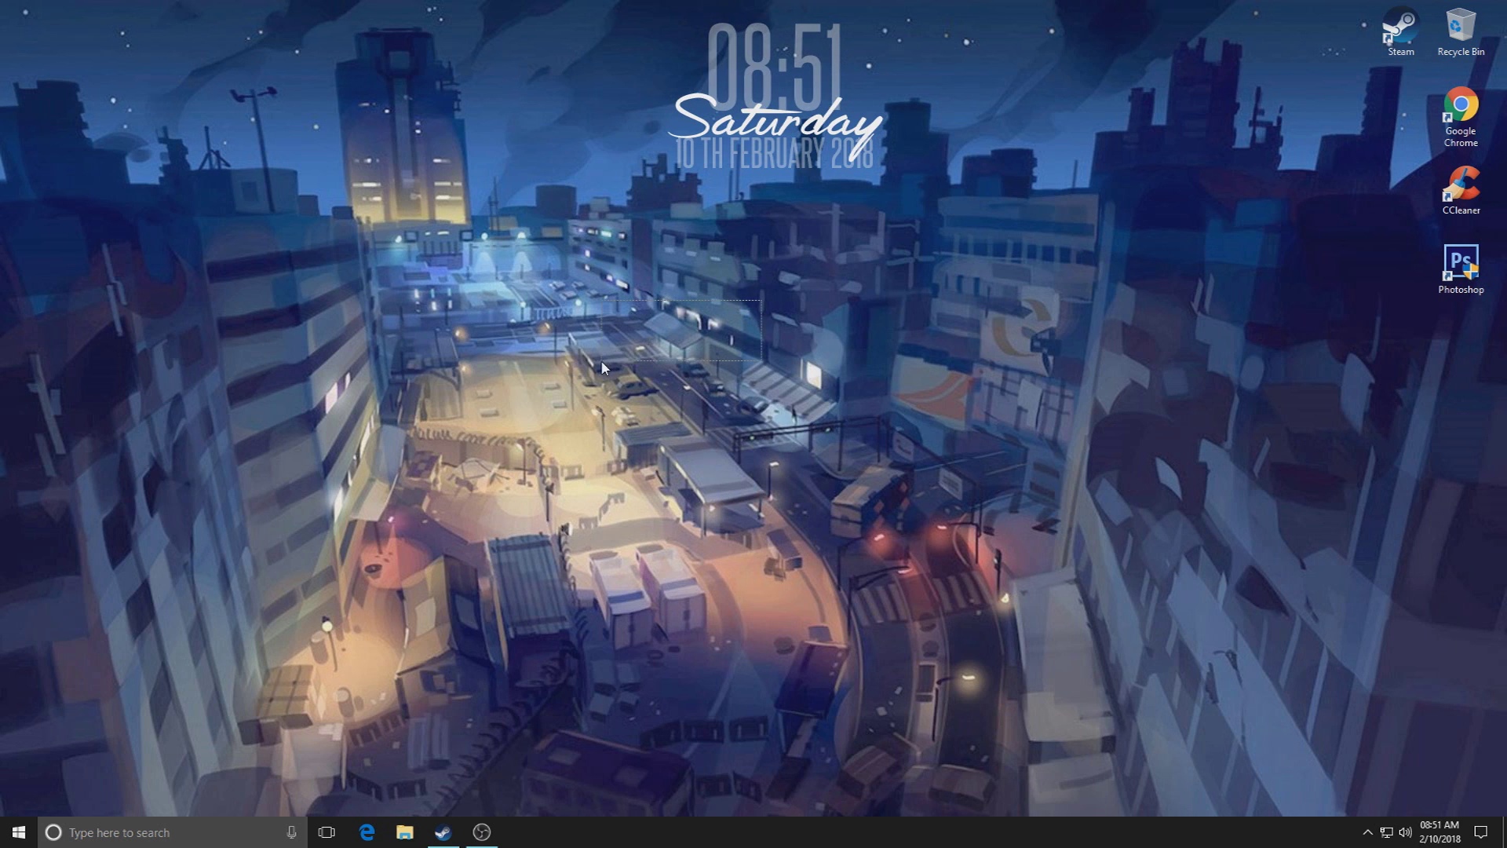
{"action": "left_click", "coordinate": [19, 832]}
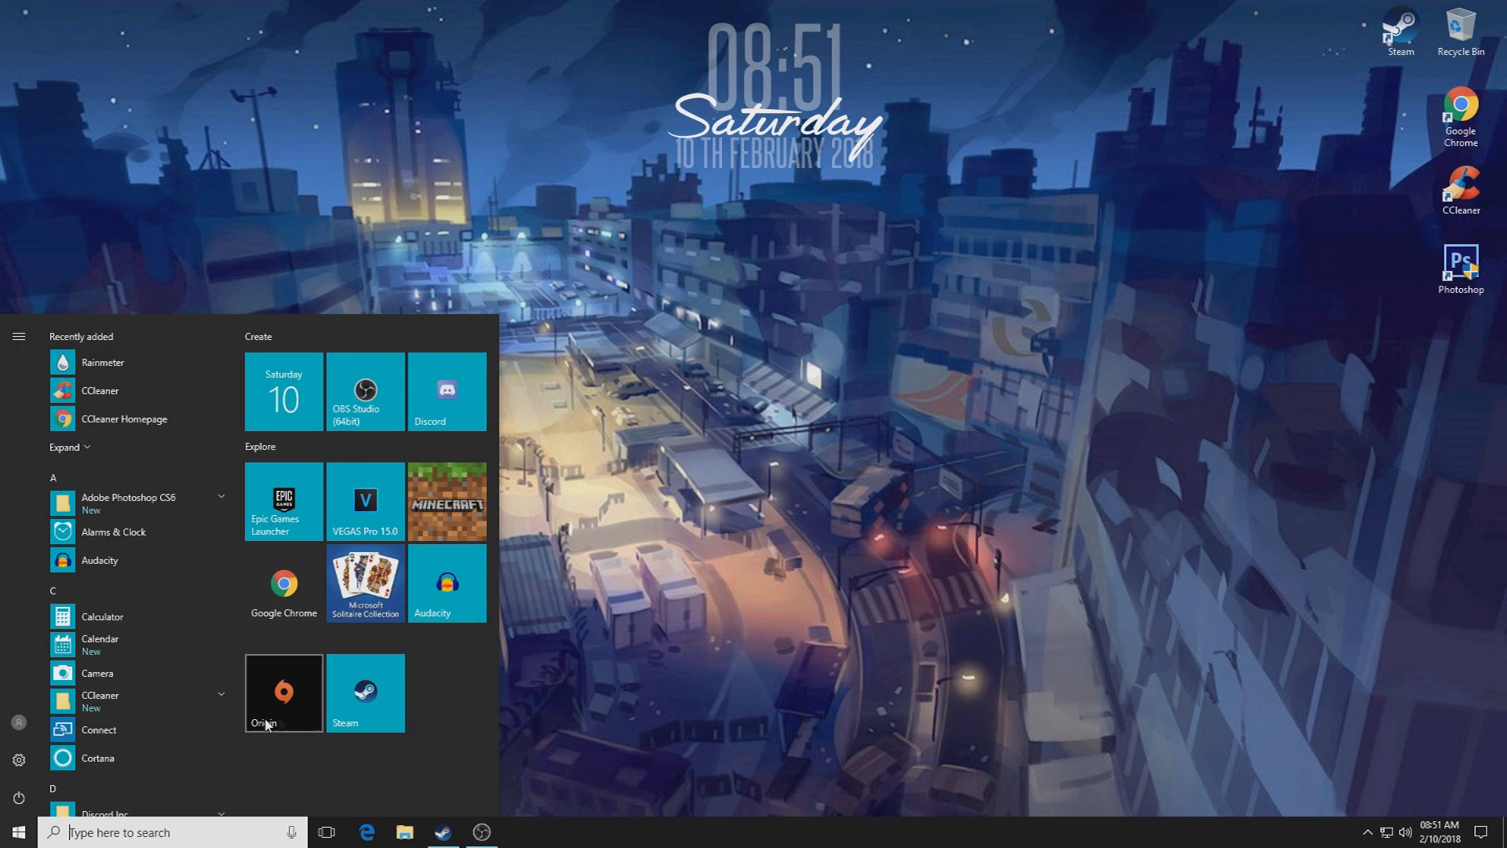
- Check that the High performance power plan is selected under Power & sleep's additional power settings
{"action": "left_click", "coordinate": [19, 760]}
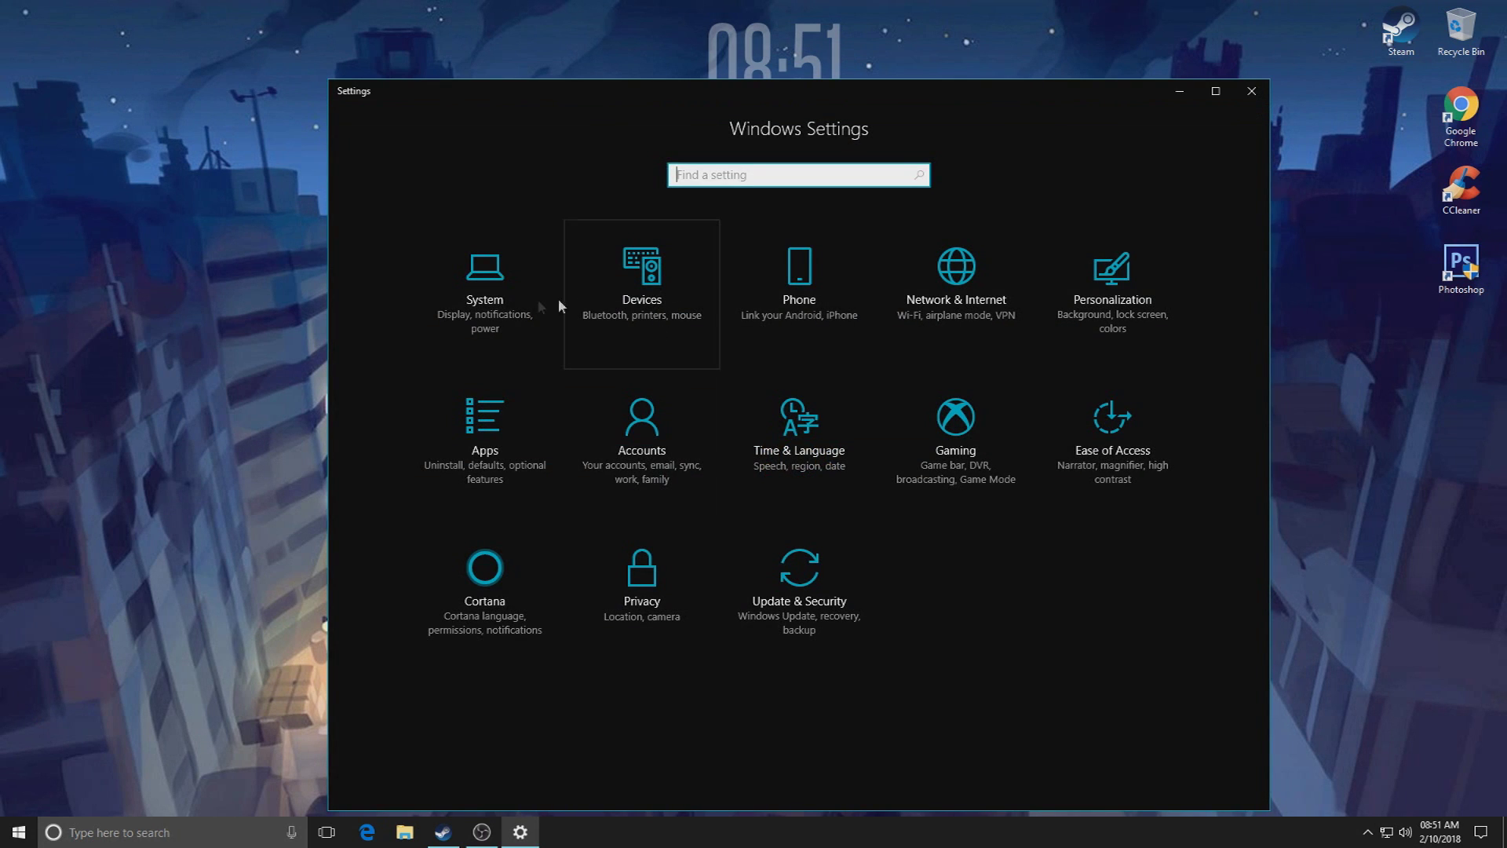
{"action": "left_click", "coordinate": [553, 306]}
{"action": "left_click", "coordinate": [428, 336]}
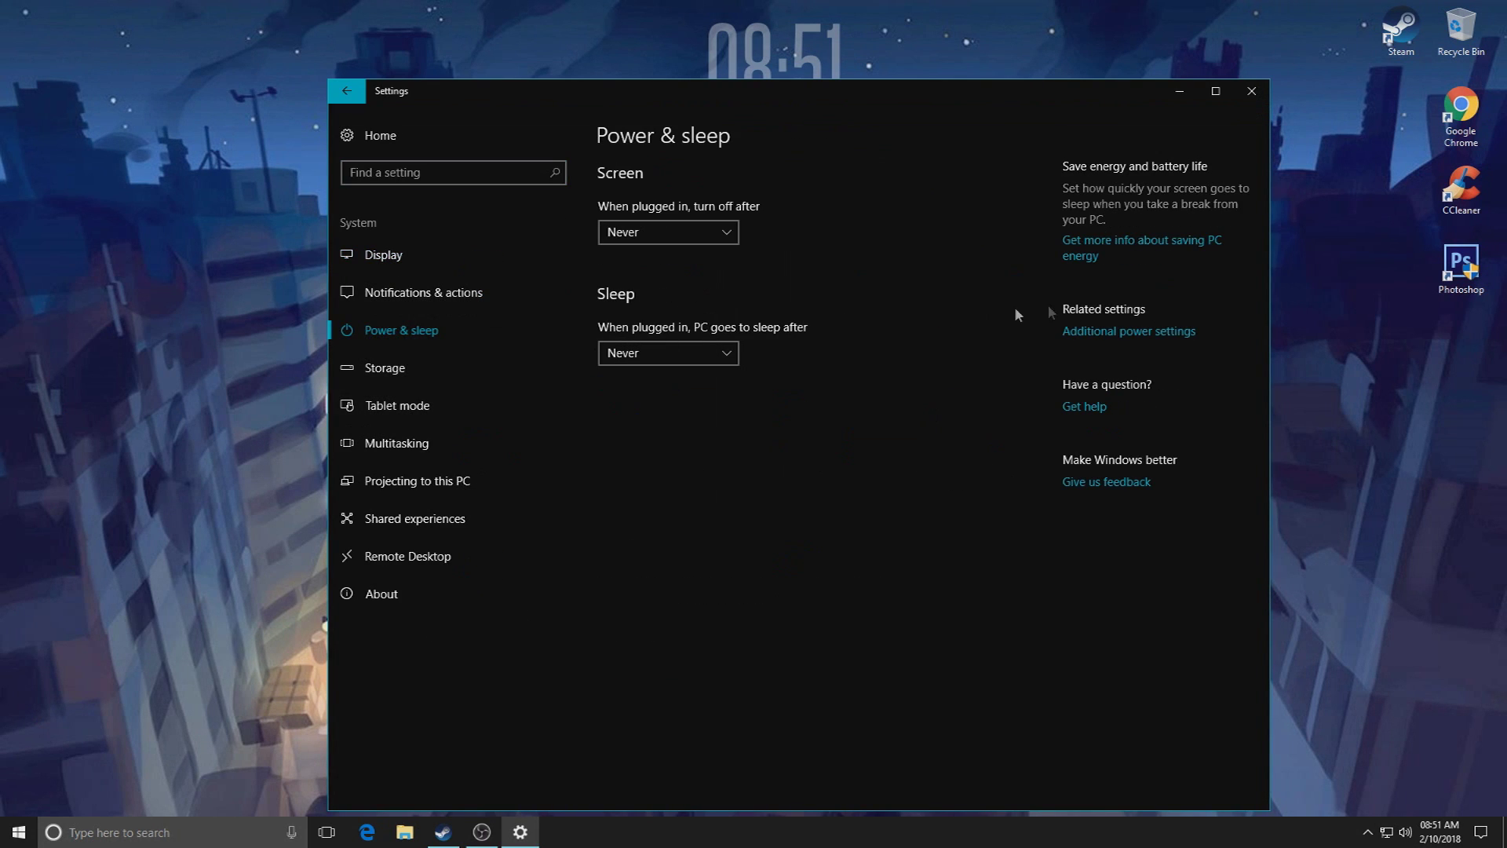
{"action": "left_click", "coordinate": [1095, 332]}
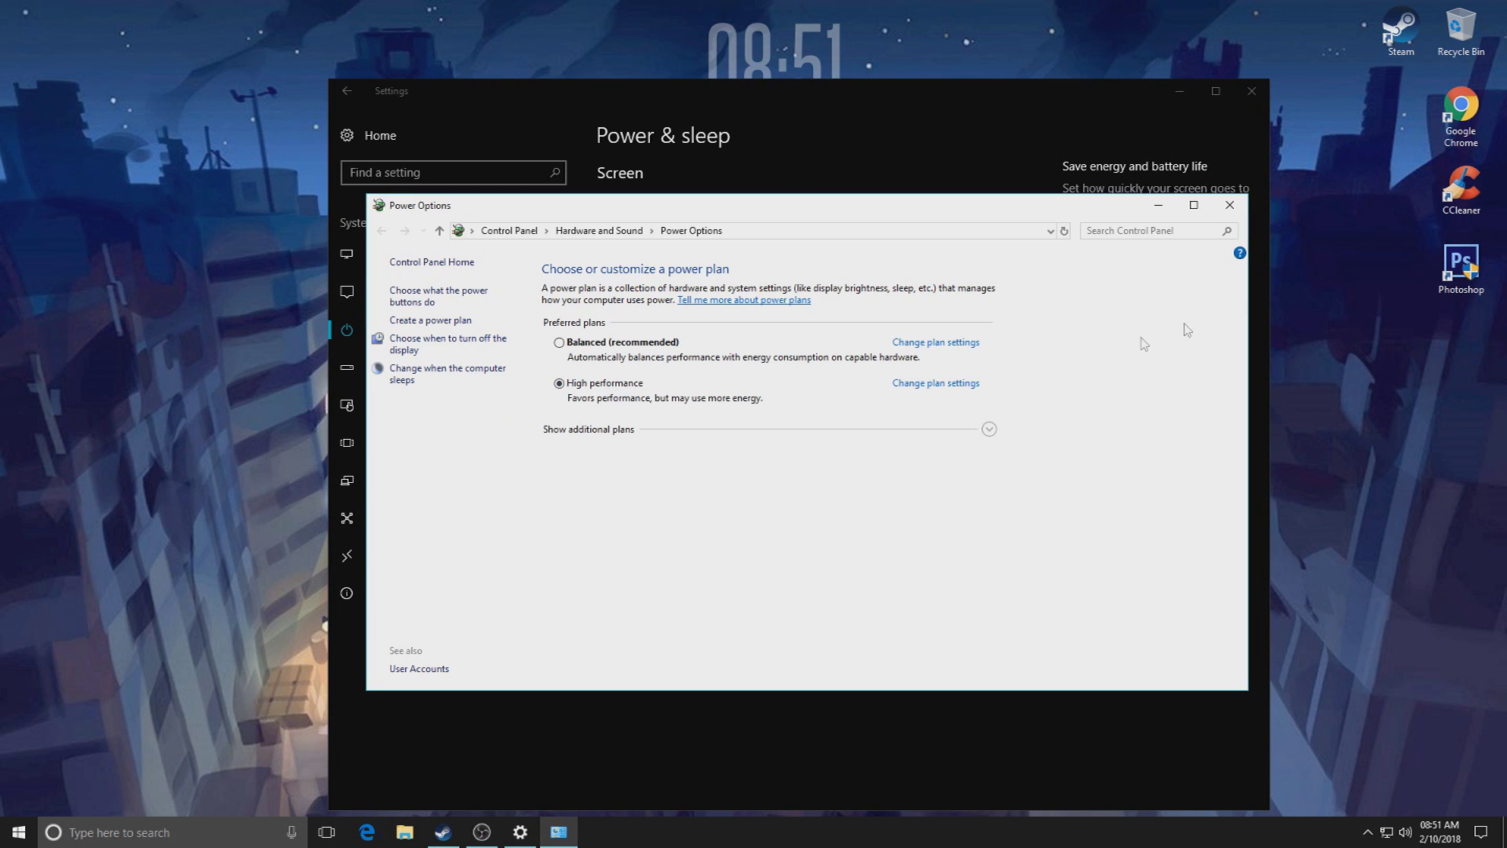
- Close Power Options and Windows Settings, then bring up Windows search
{"action": "left_click", "coordinate": [1229, 207]}
{"action": "left_click", "coordinate": [1250, 94]}
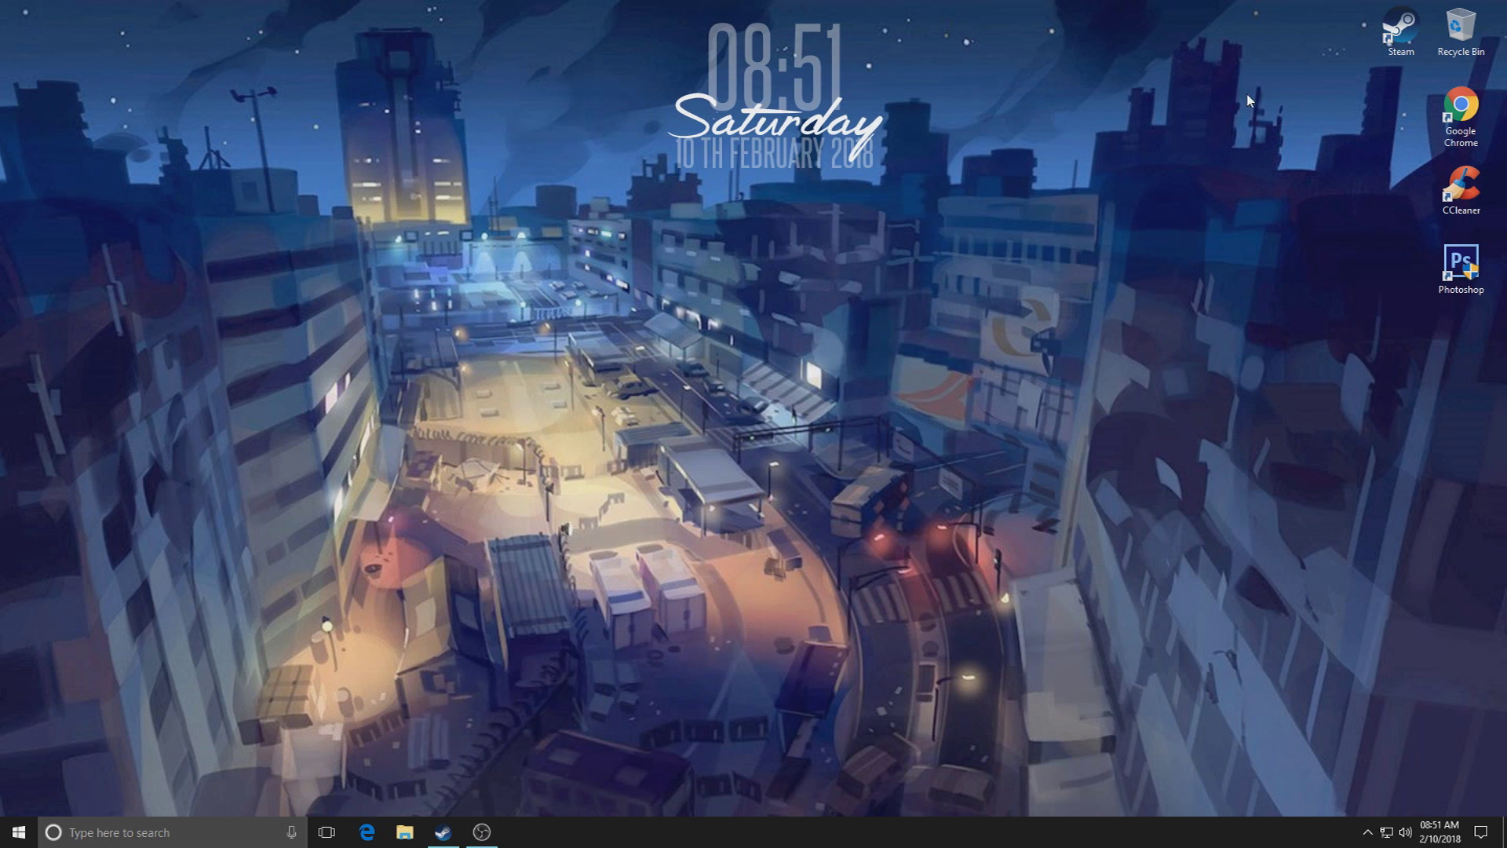
{"action": "left_click", "coordinate": [18, 832]}
{"action": "left_click", "coordinate": [113, 833]}
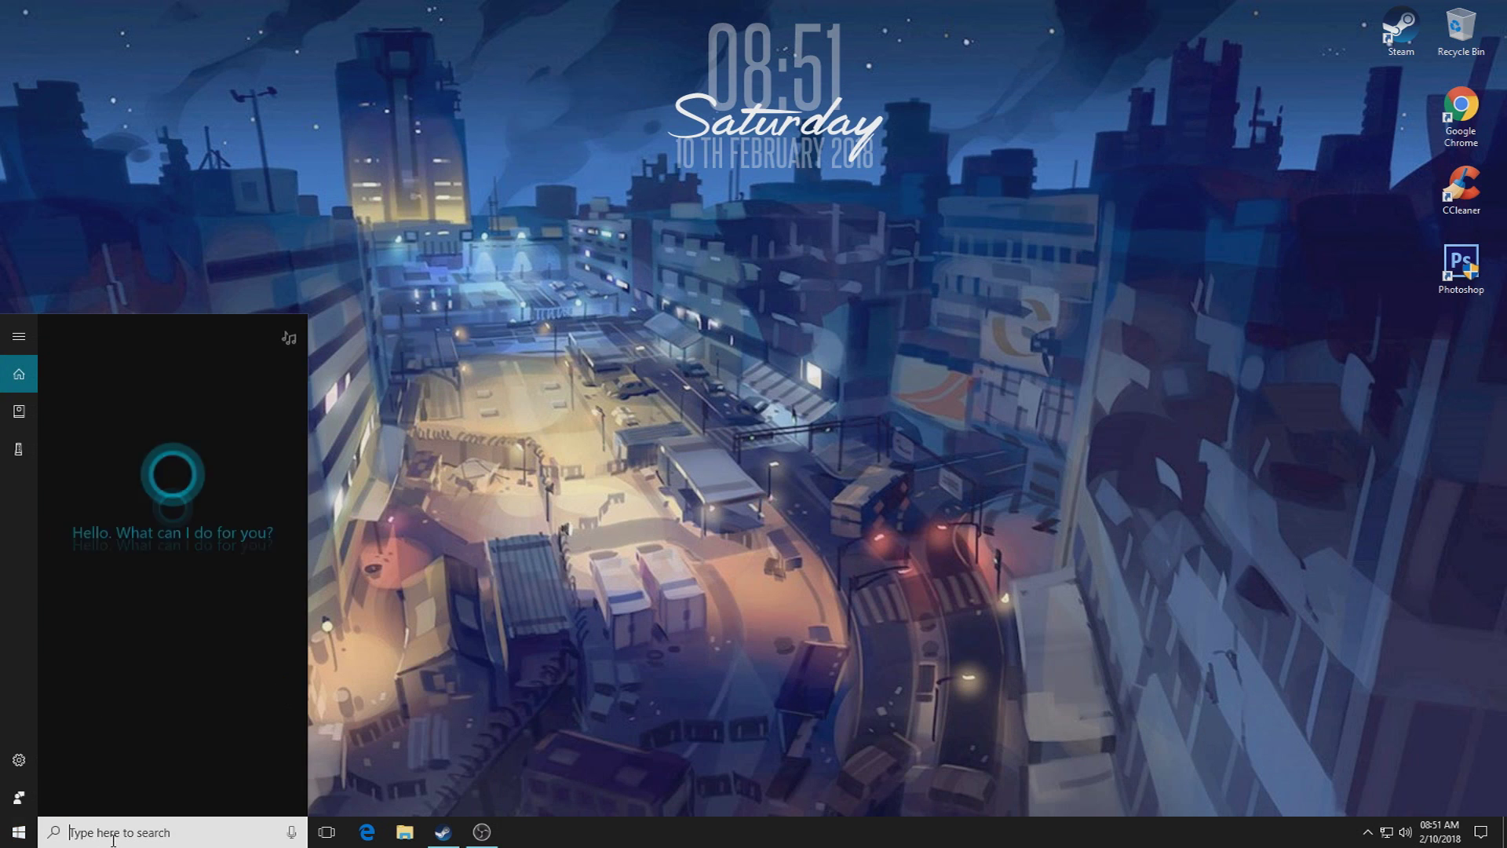
- Open This PC's advanced system settings via a 'this' search and centre System Properties
{"action": "type", "text": "this"}
{"action": "right_click", "coordinate": [153, 431]}
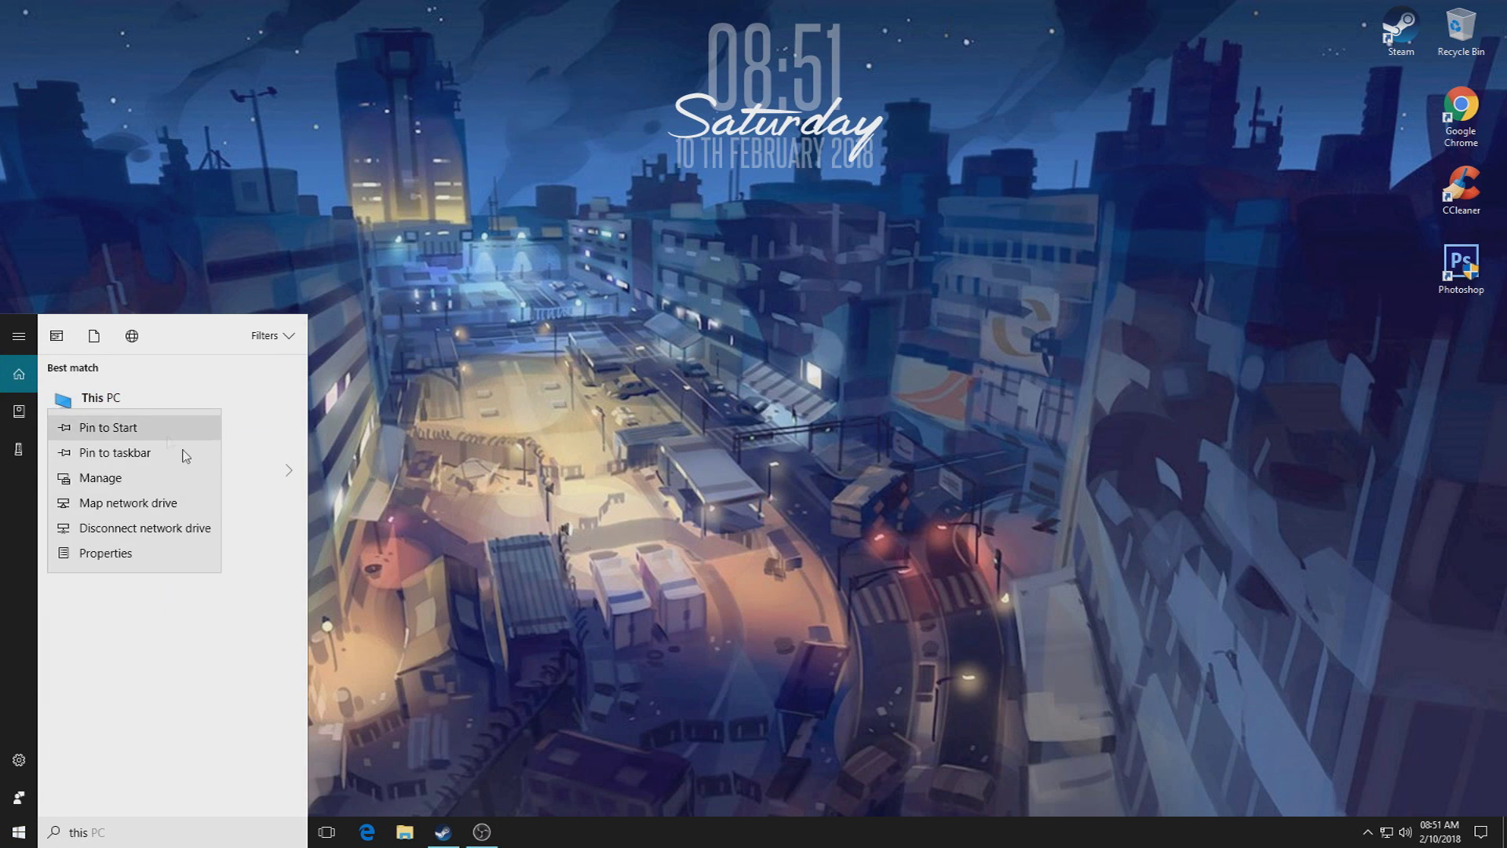
{"action": "left_click", "coordinate": [106, 554]}
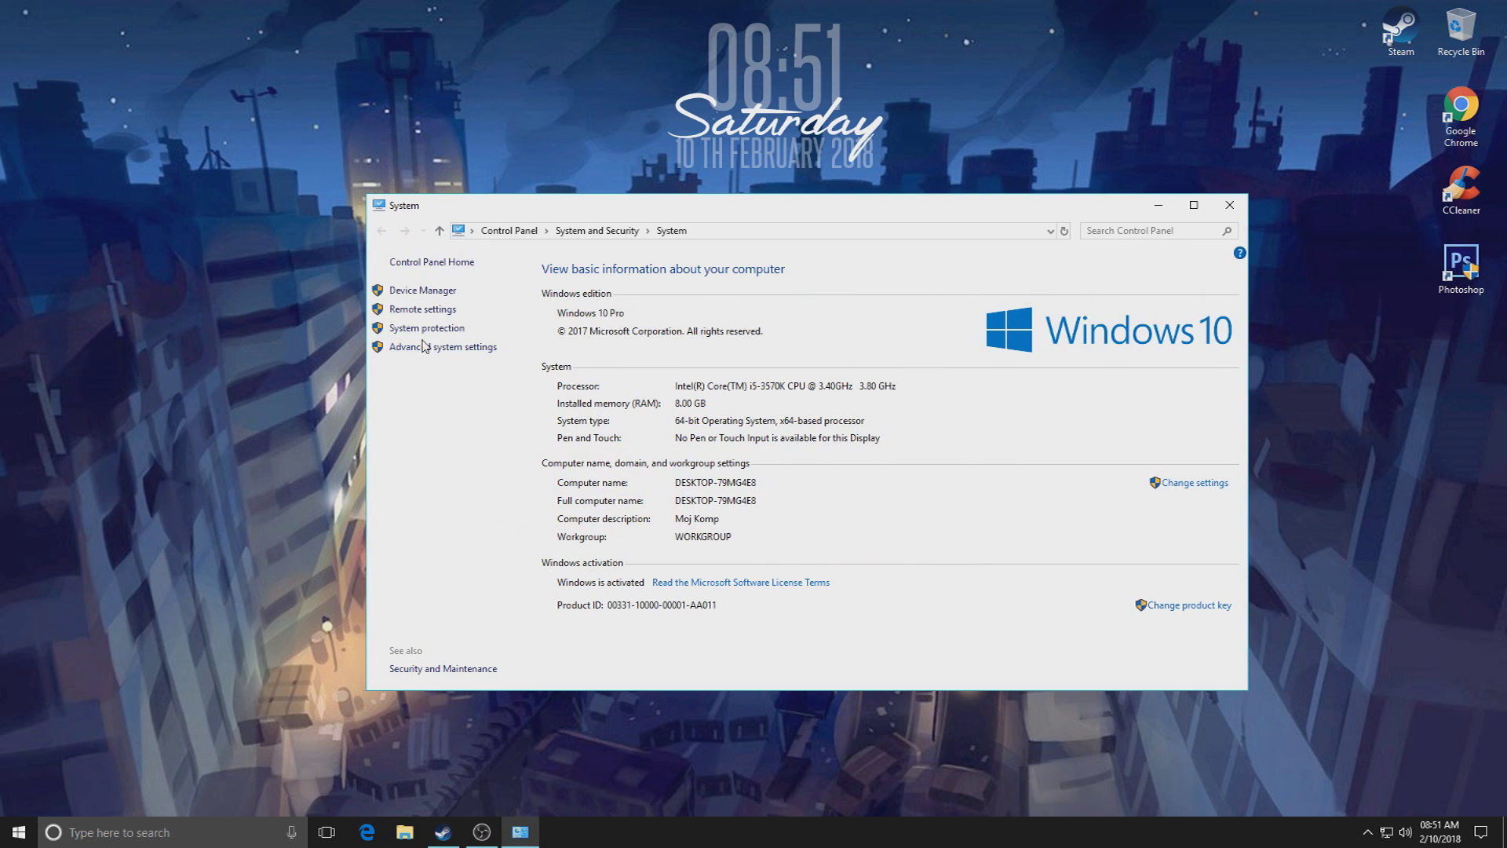
{"action": "left_click", "coordinate": [422, 350]}
{"action": "left_click_drag", "start_coordinate": [301, 110], "coordinate": [837, 169]}
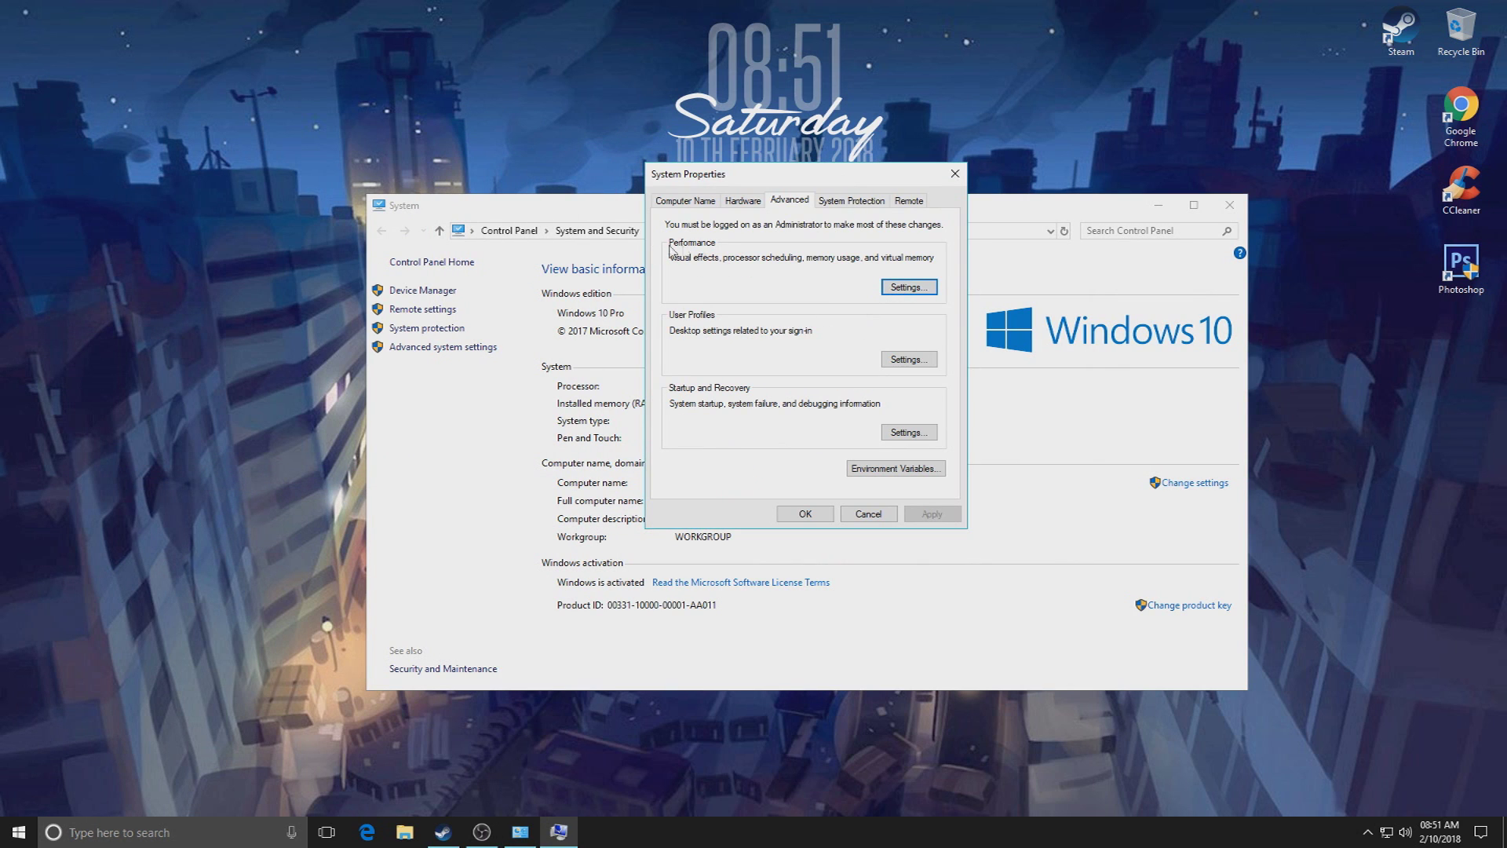
- Open Performance Options and review the processor scheduling and virtual memory settings
{"action": "left_click", "coordinate": [909, 288]}
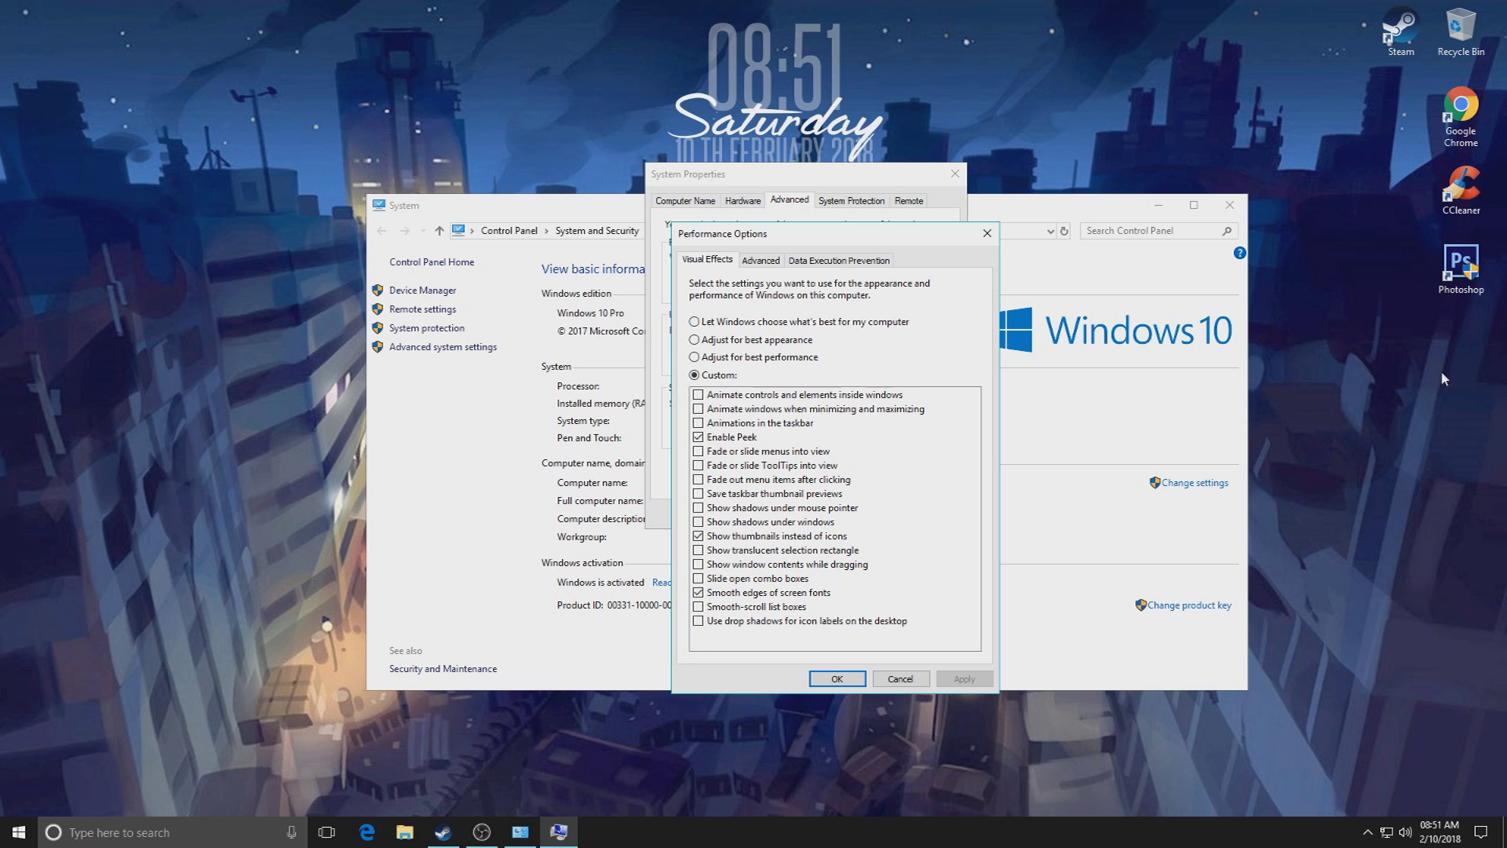
{"action": "left_click", "coordinate": [1433, 299]}
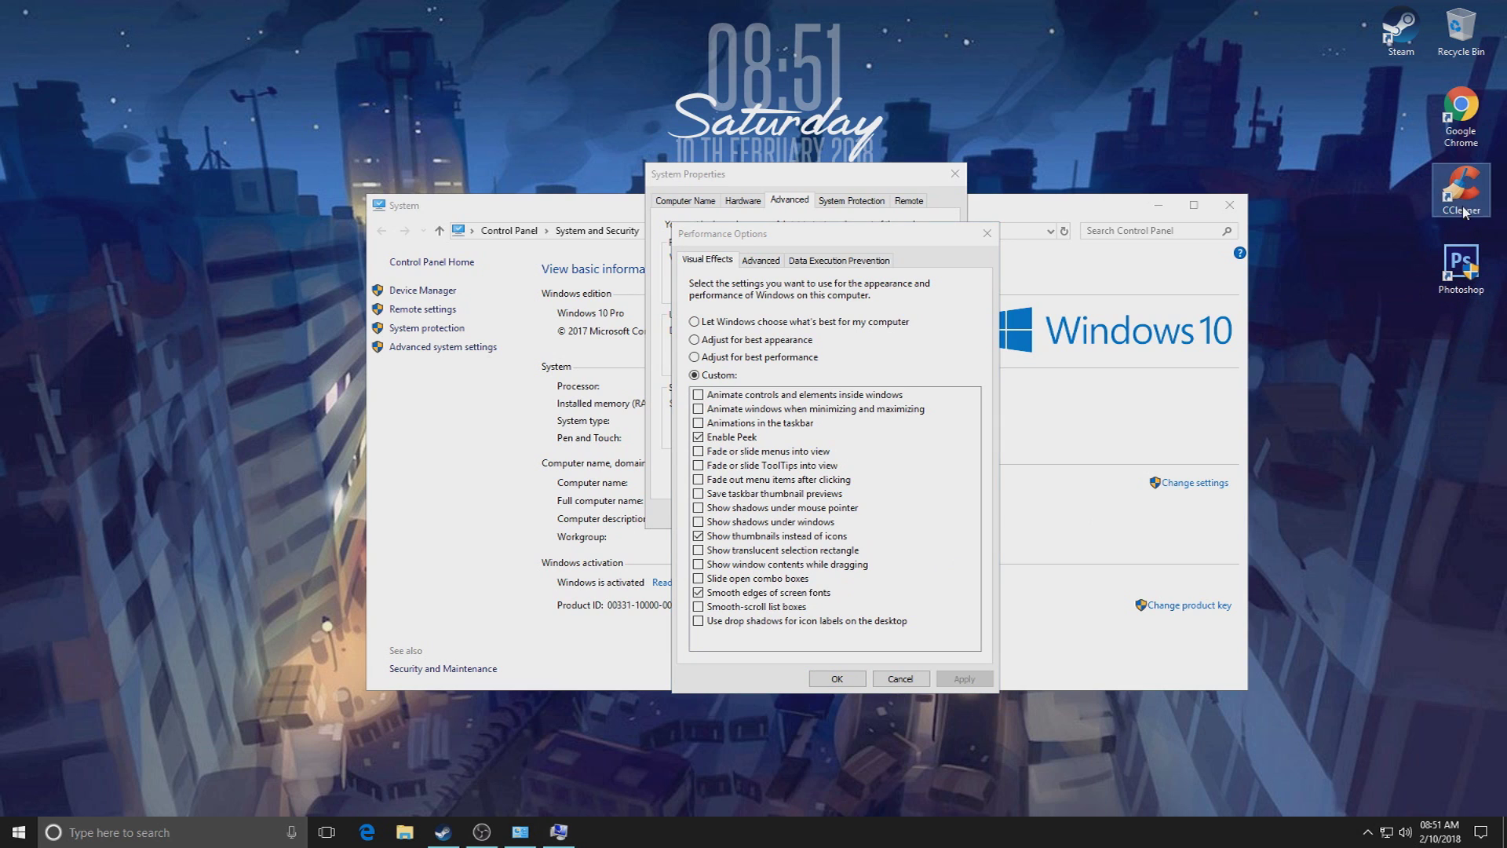
{"action": "left_click", "coordinate": [1437, 123]}
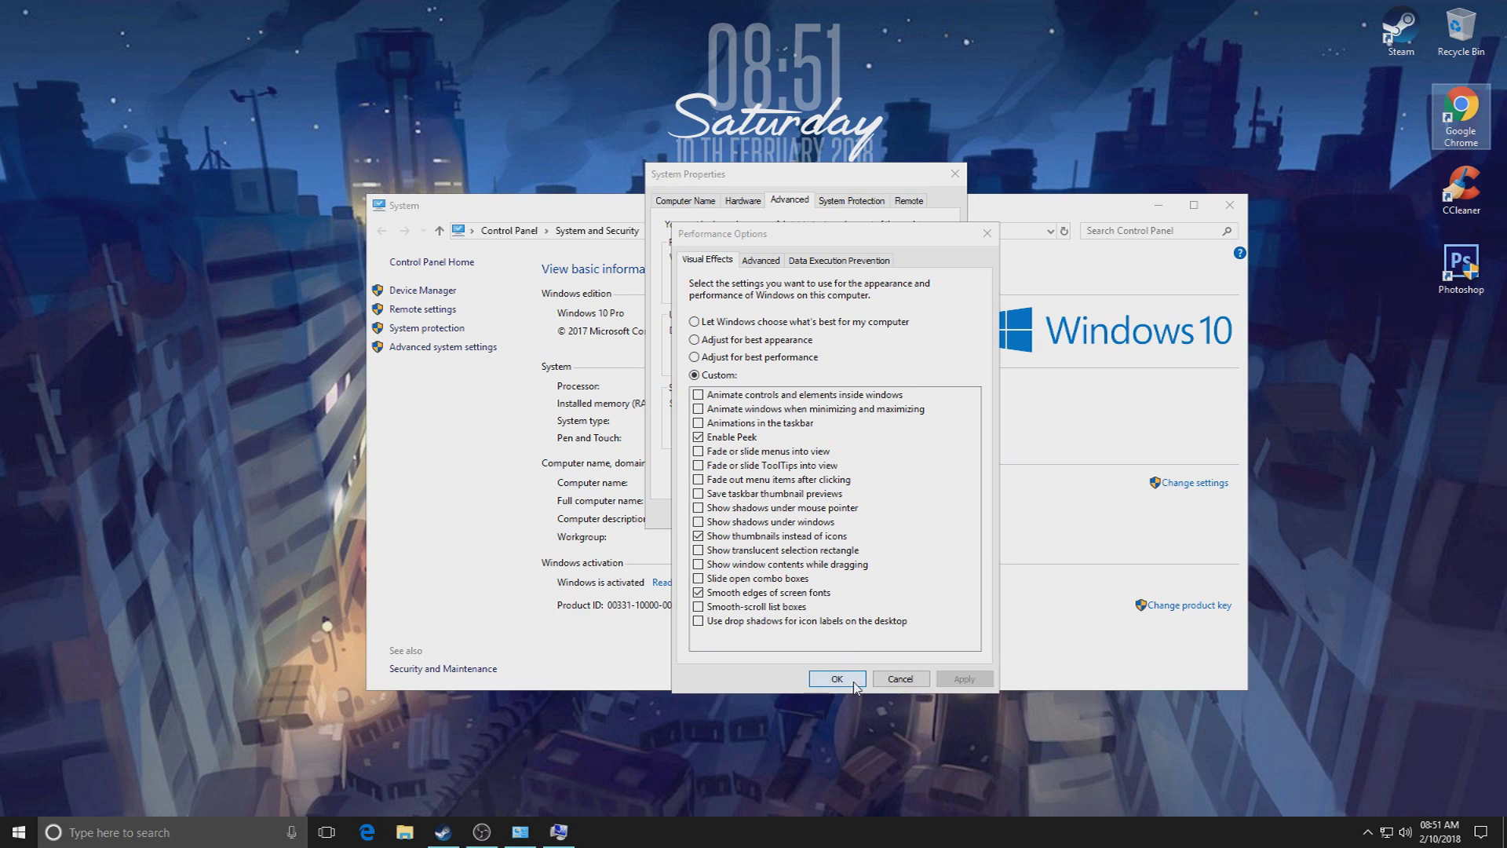
{"action": "left_click", "coordinate": [763, 261]}
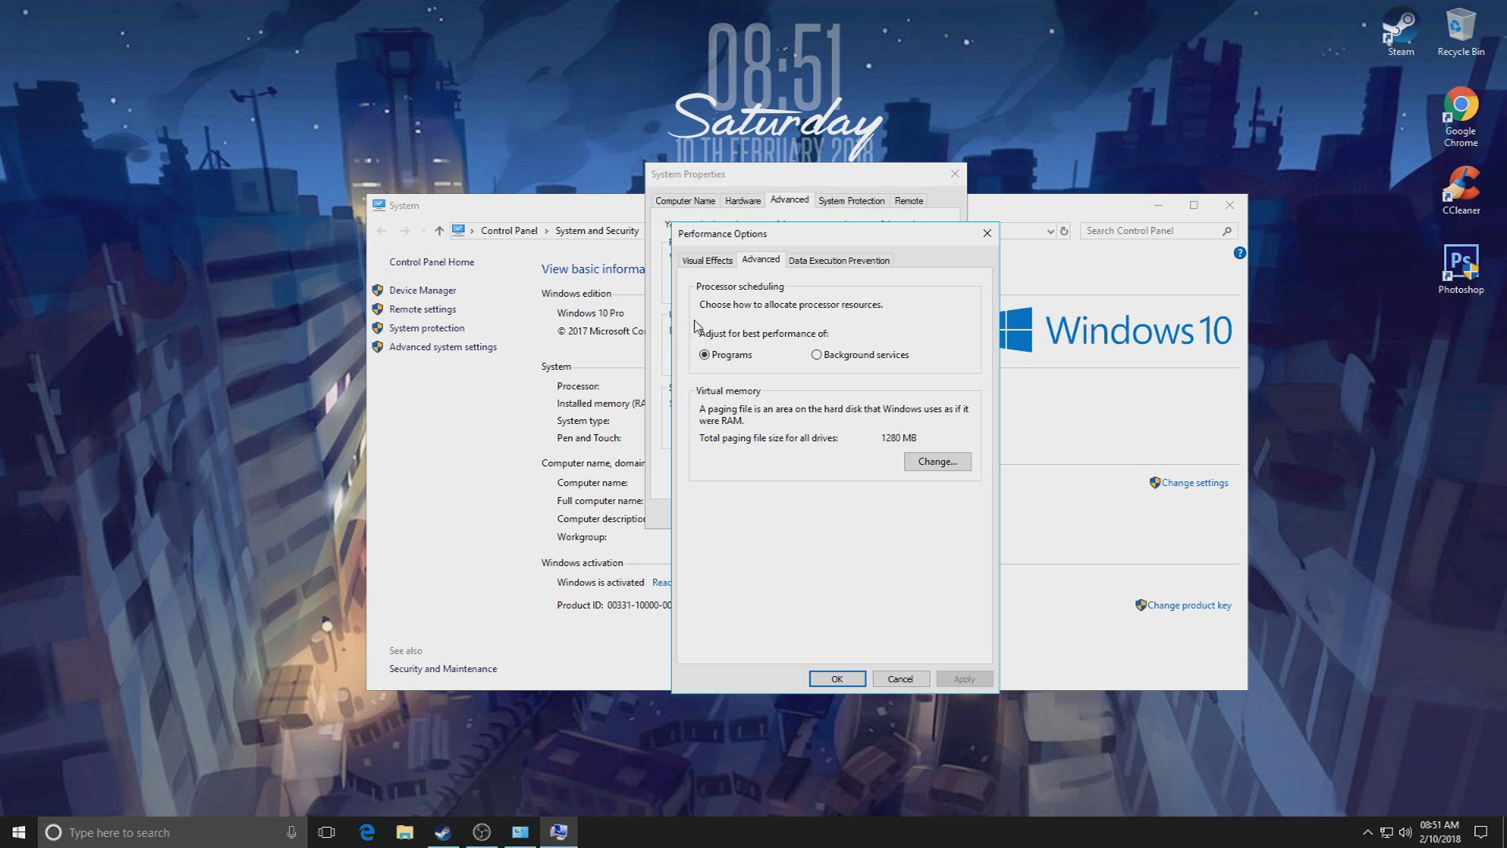
- Keep DEP for essential Windows programs only, apply it, and close the System dialogs
{"action": "left_click", "coordinate": [793, 260]}
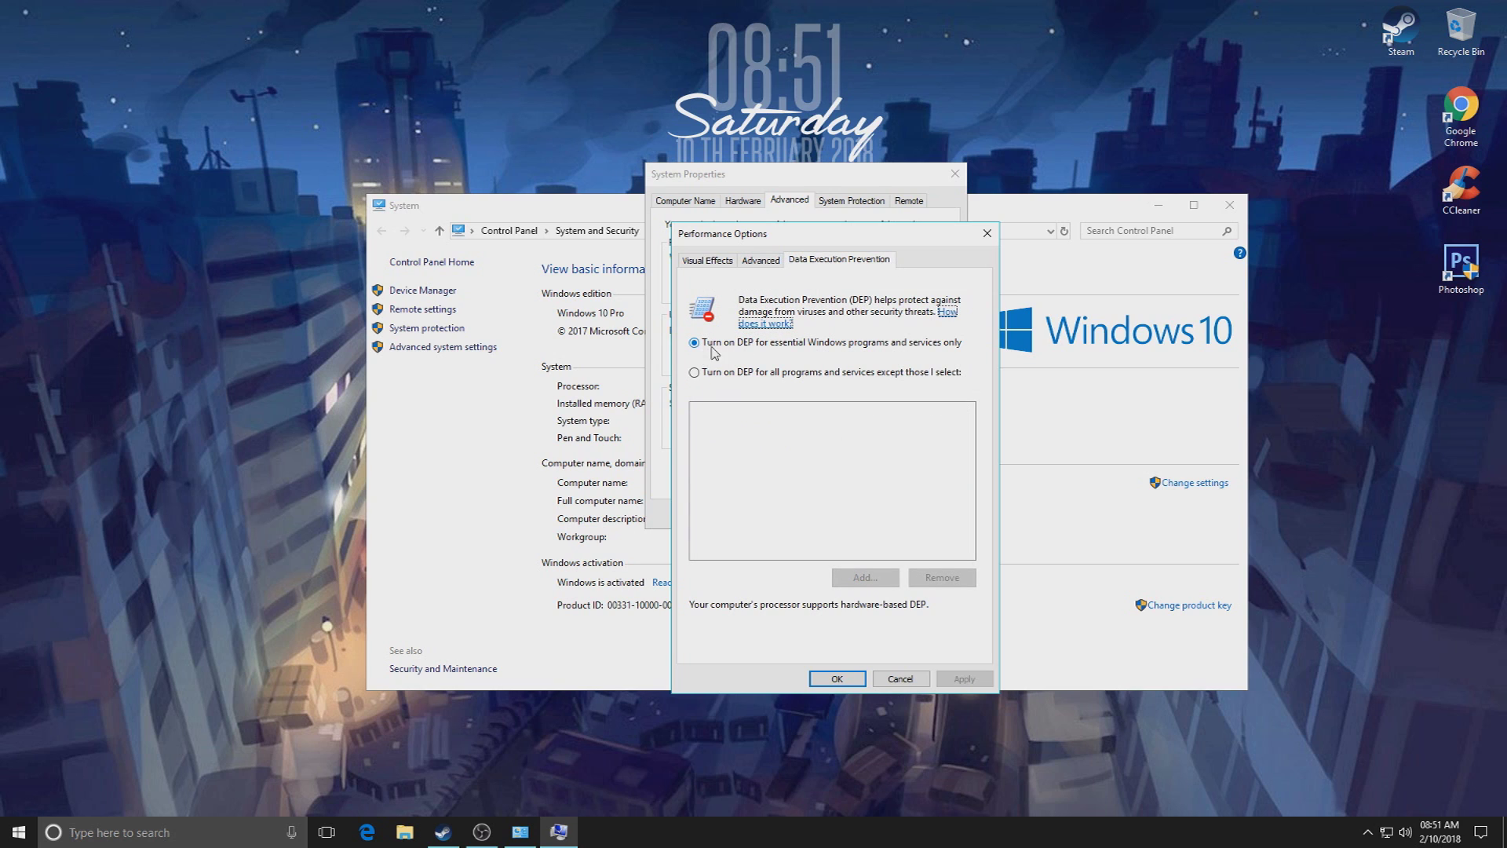
{"action": "left_click", "coordinate": [736, 347]}
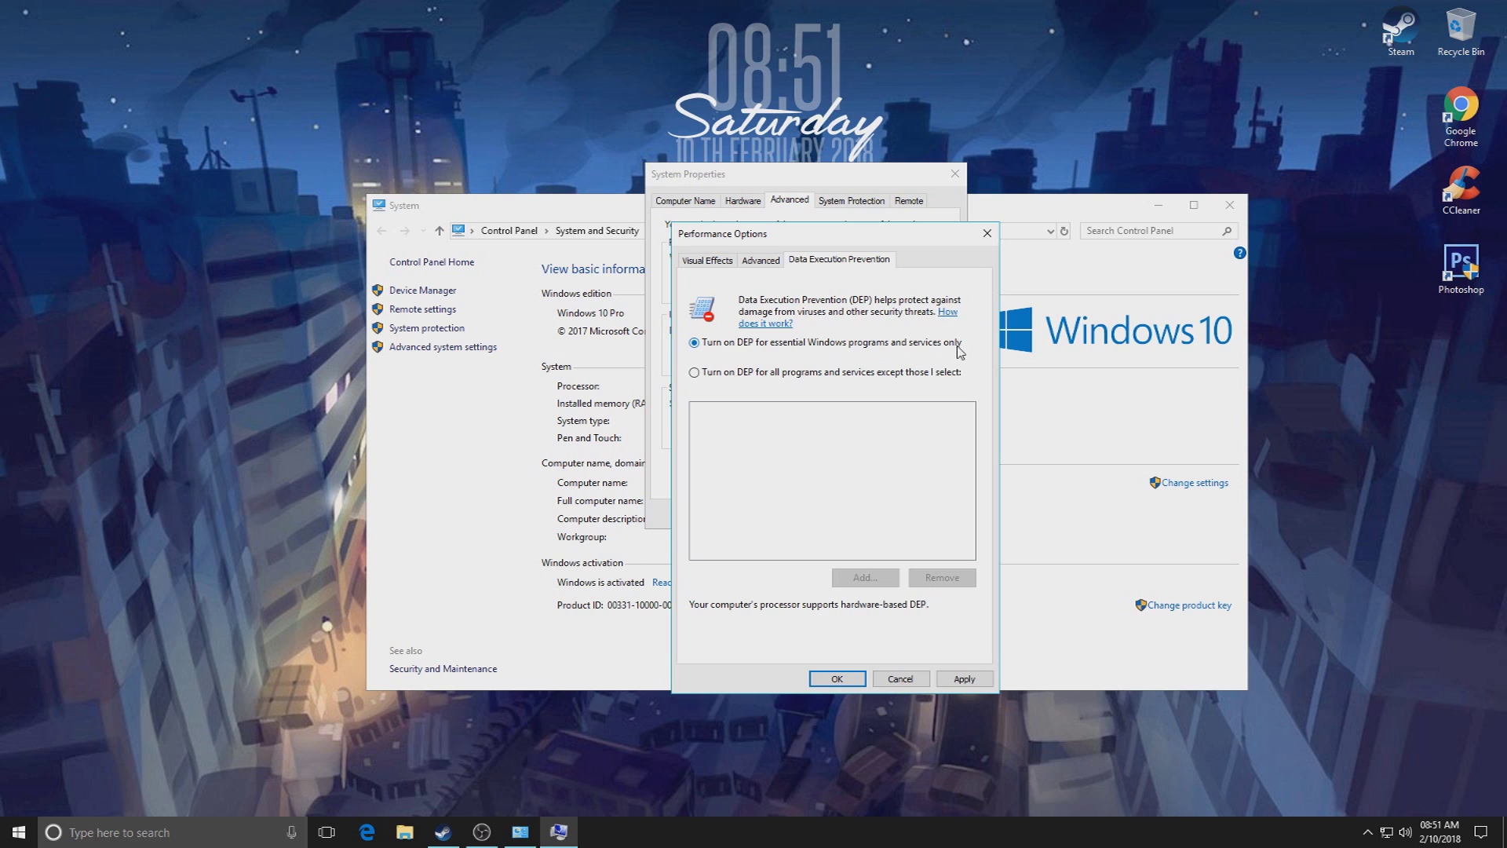
{"action": "left_click", "coordinate": [946, 678]}
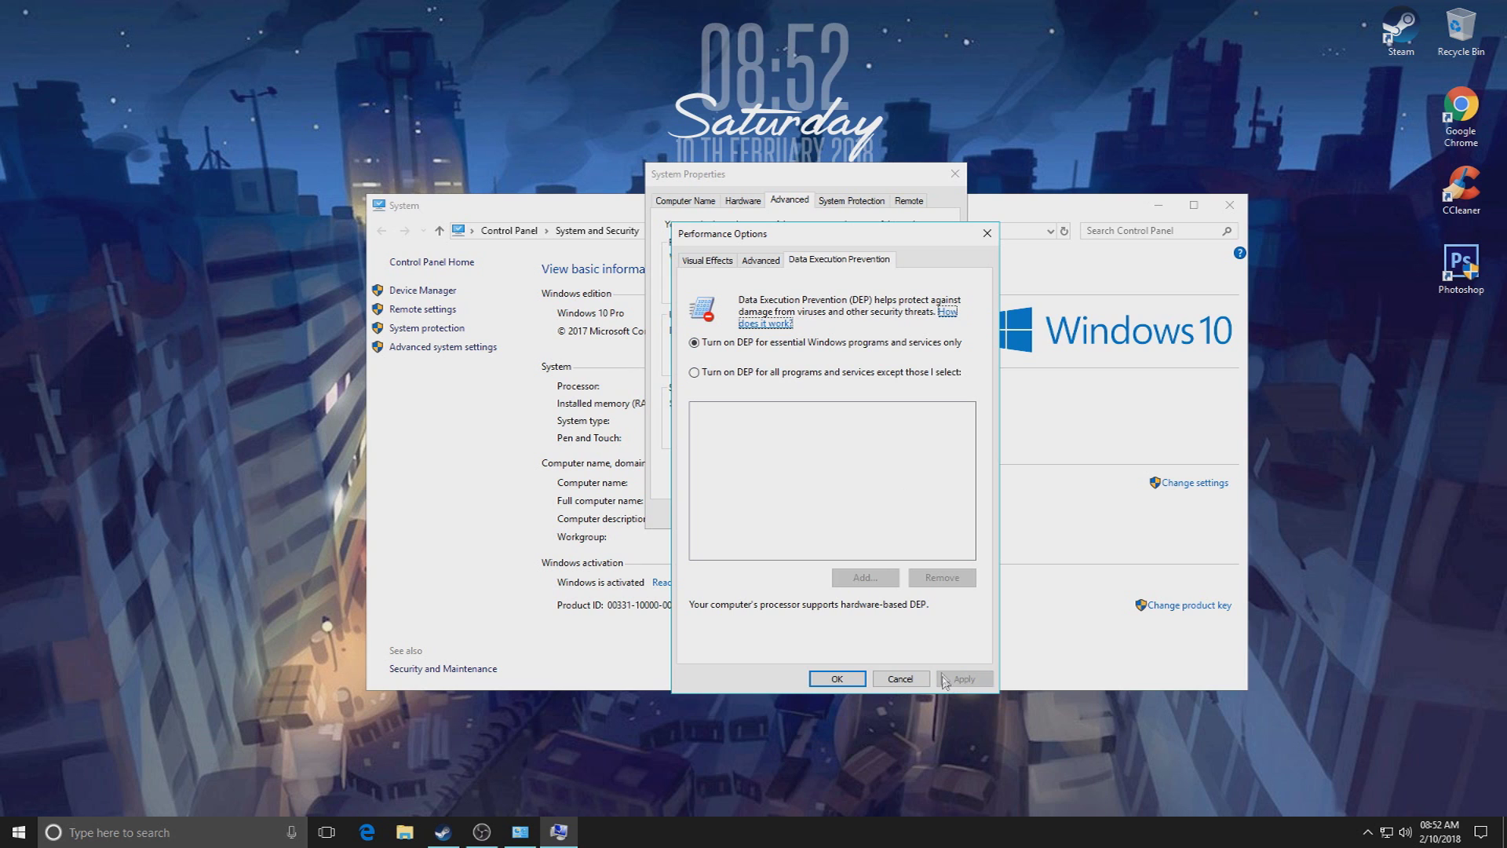
{"action": "left_click", "coordinate": [838, 680]}
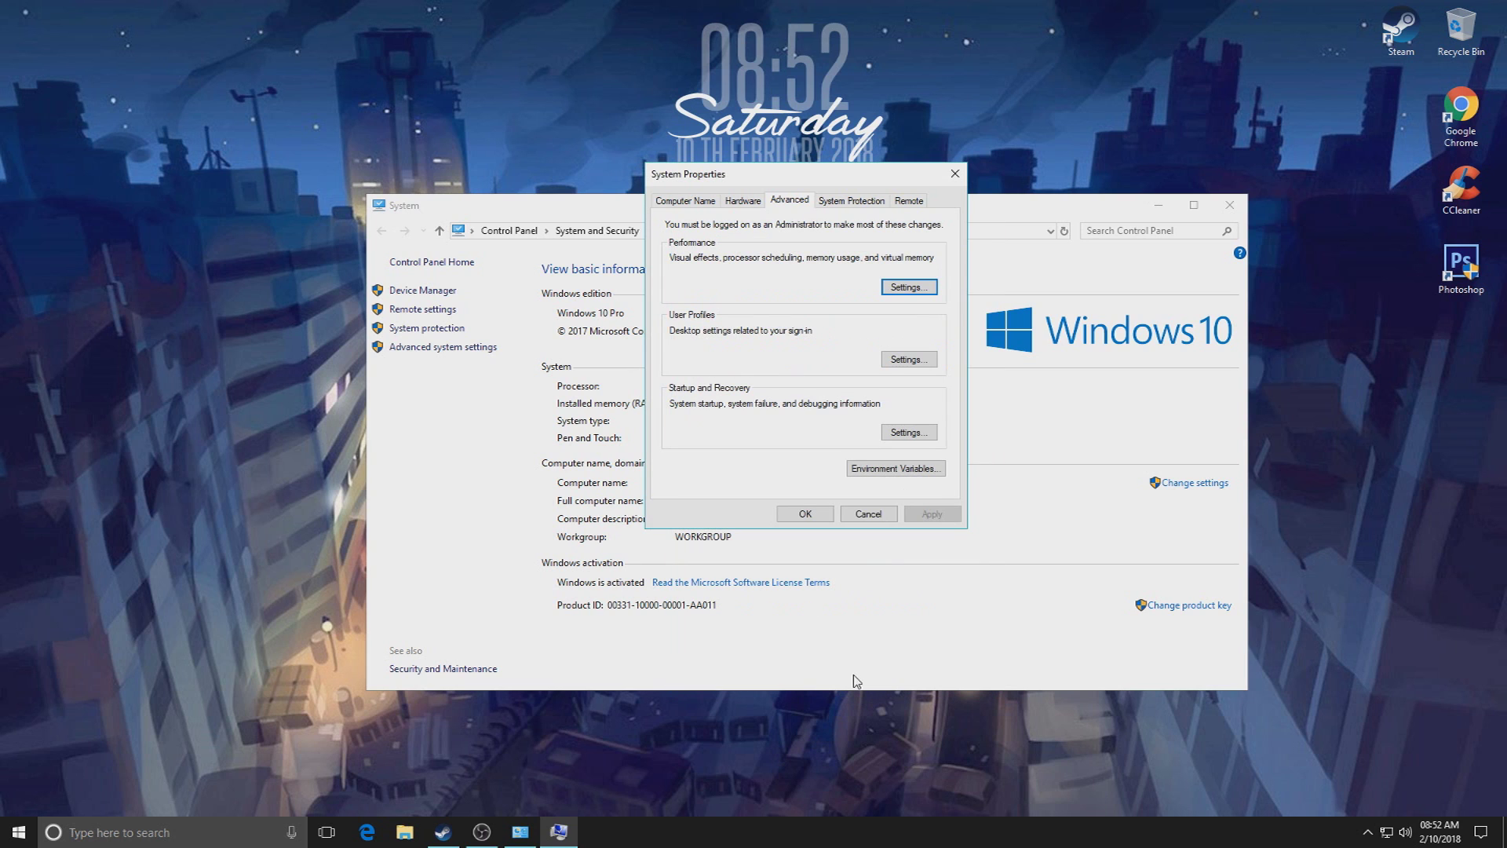
{"action": "left_click", "coordinate": [813, 515]}
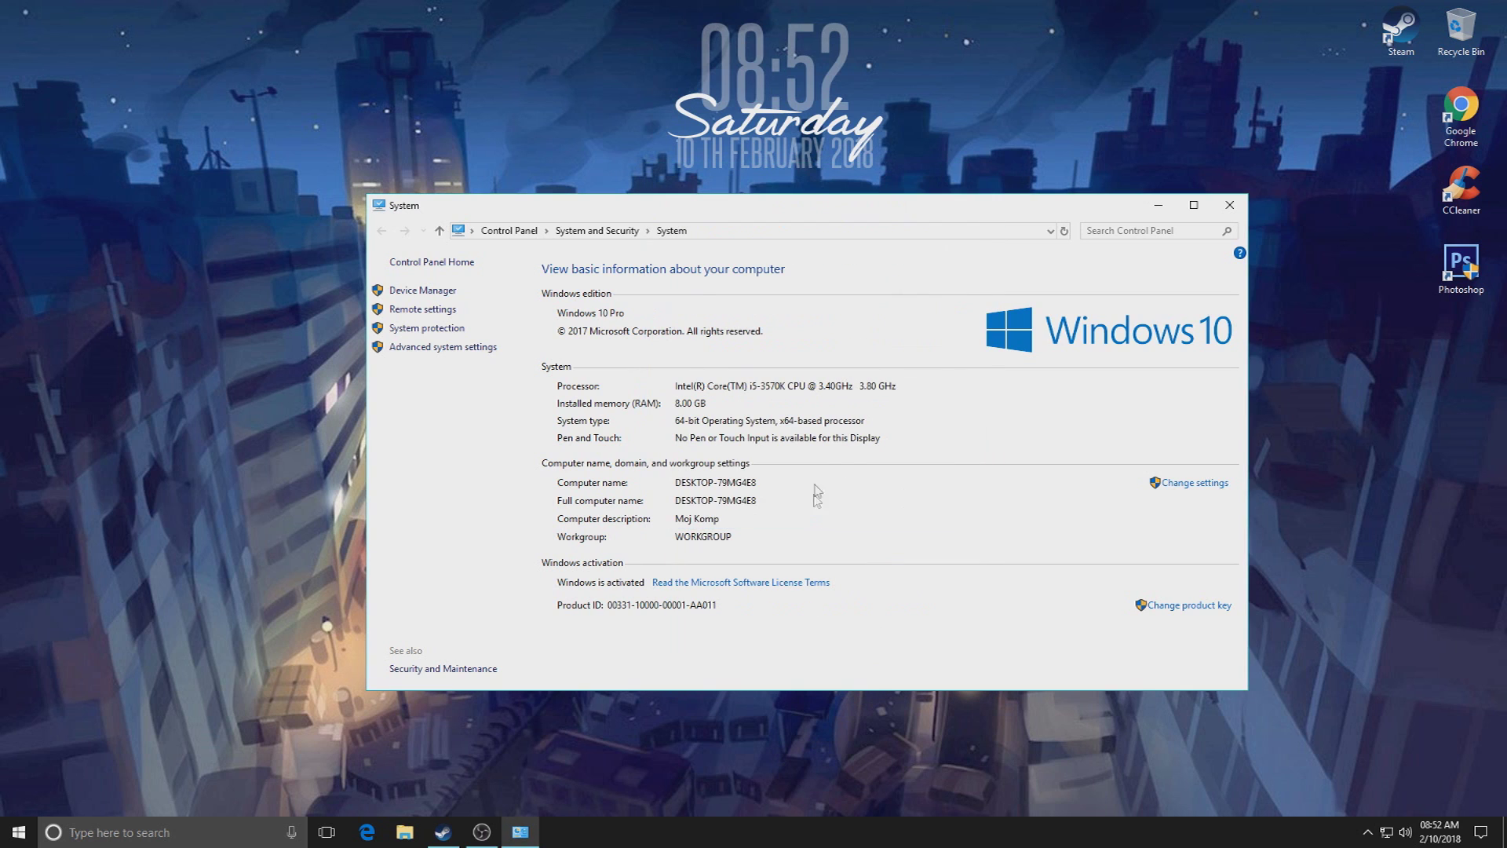
{"action": "left_click", "coordinate": [151, 834]}
- Open System Configuration via 'msconfi' search and view the Boot options
{"action": "type", "text": "msconfi"}
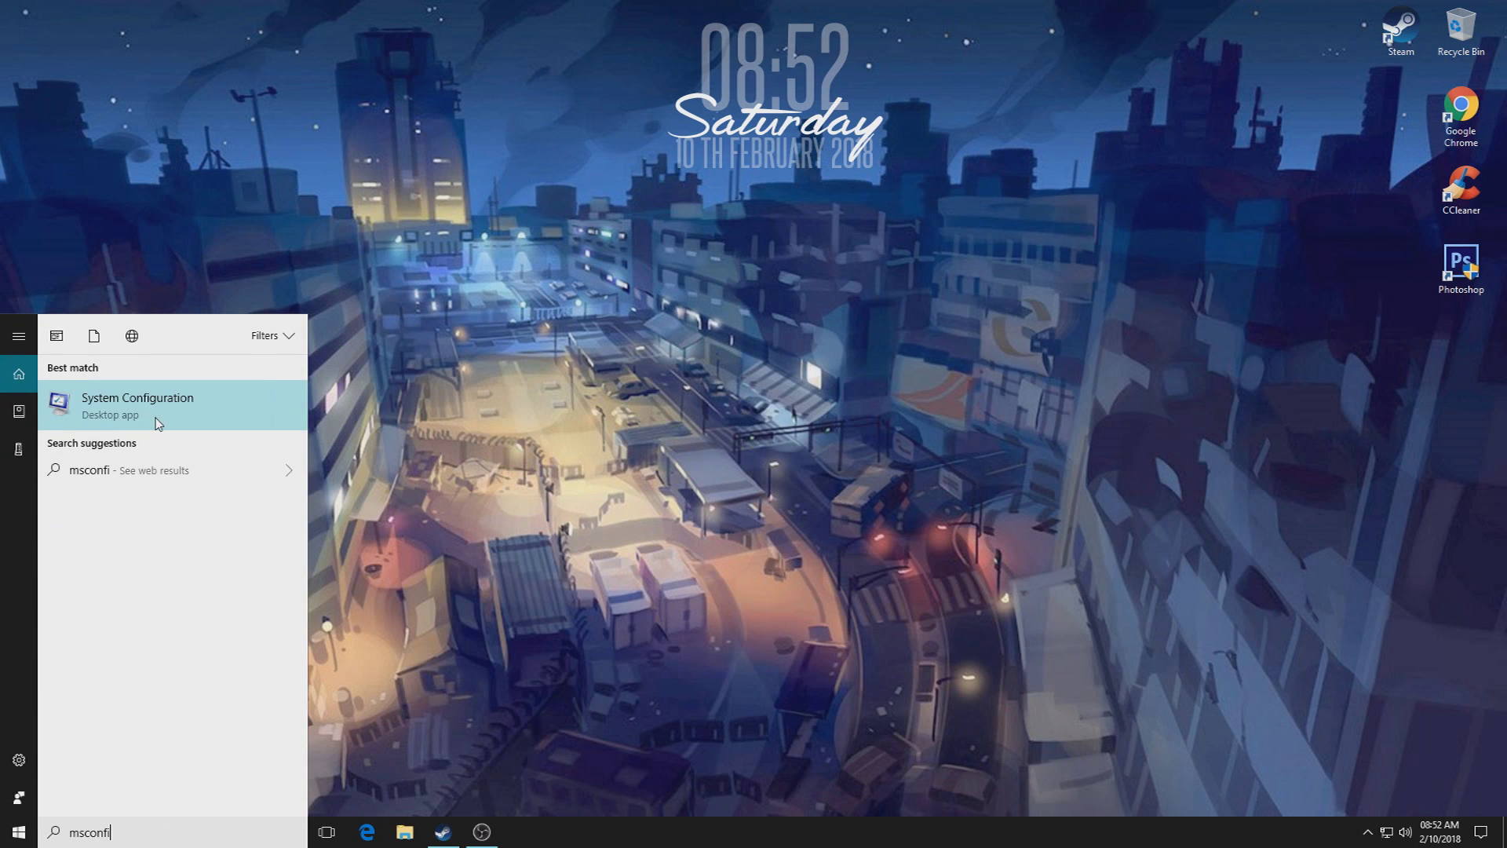
{"action": "left_click", "coordinate": [157, 423]}
{"action": "left_click", "coordinate": [589, 295]}
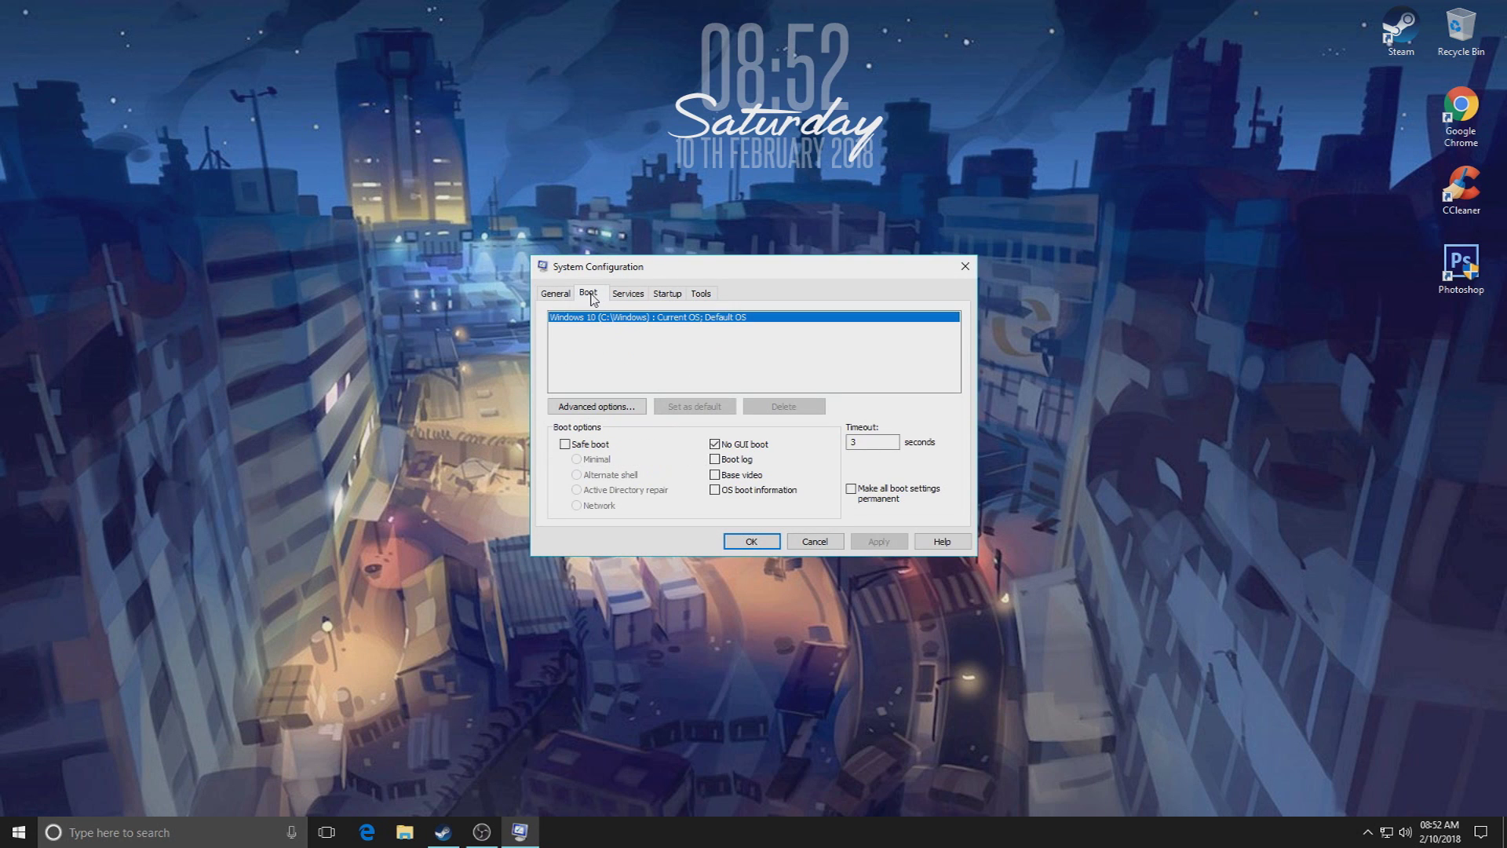
{"action": "left_click", "coordinate": [899, 443]}
- Keep the number of processors at 4 in Advanced boot options
{"action": "left_click", "coordinate": [598, 406]}
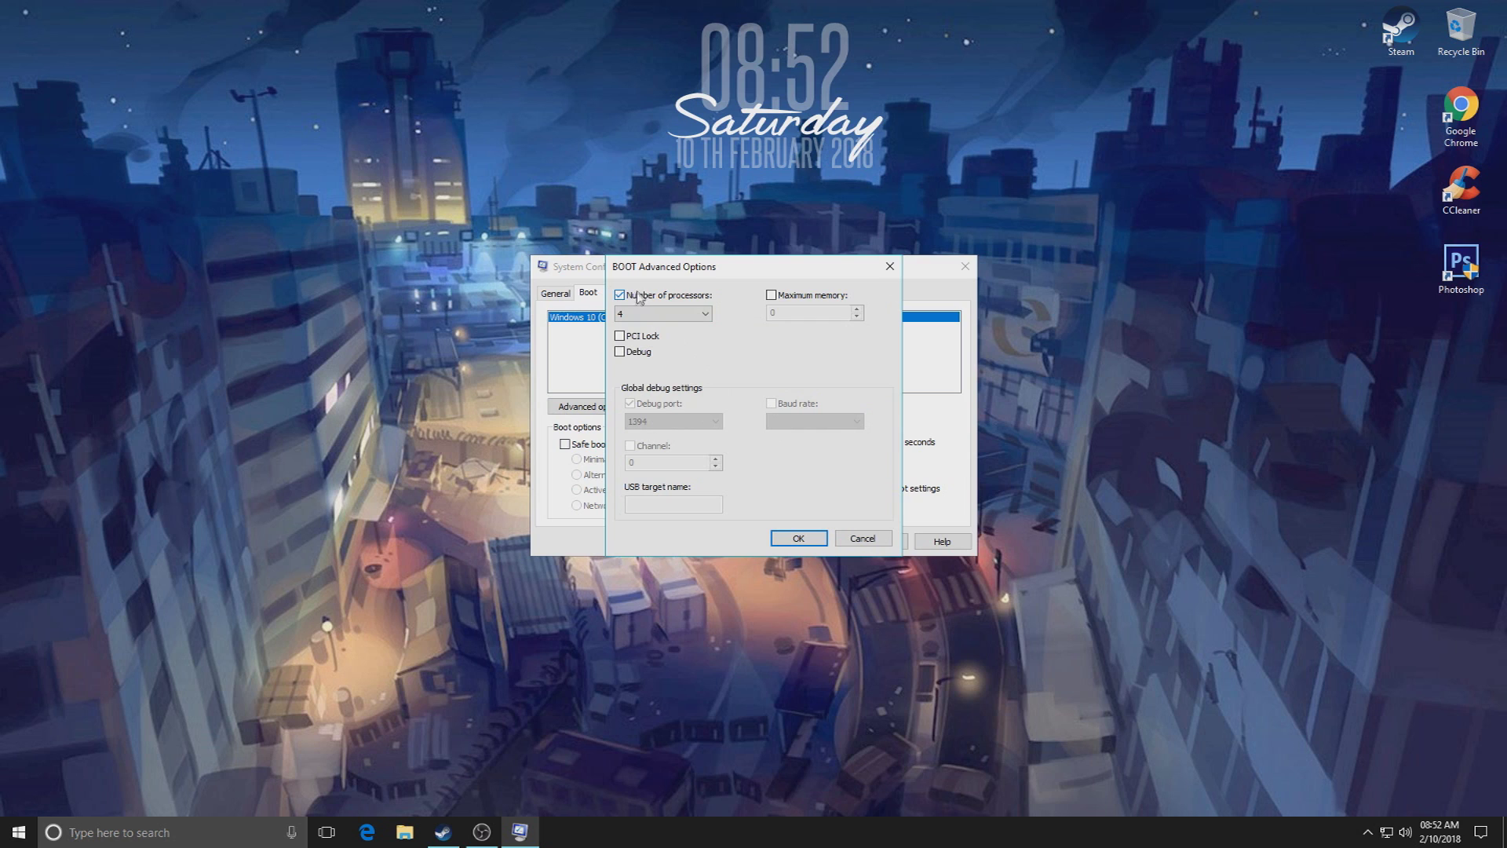
{"action": "left_click", "coordinate": [664, 314]}
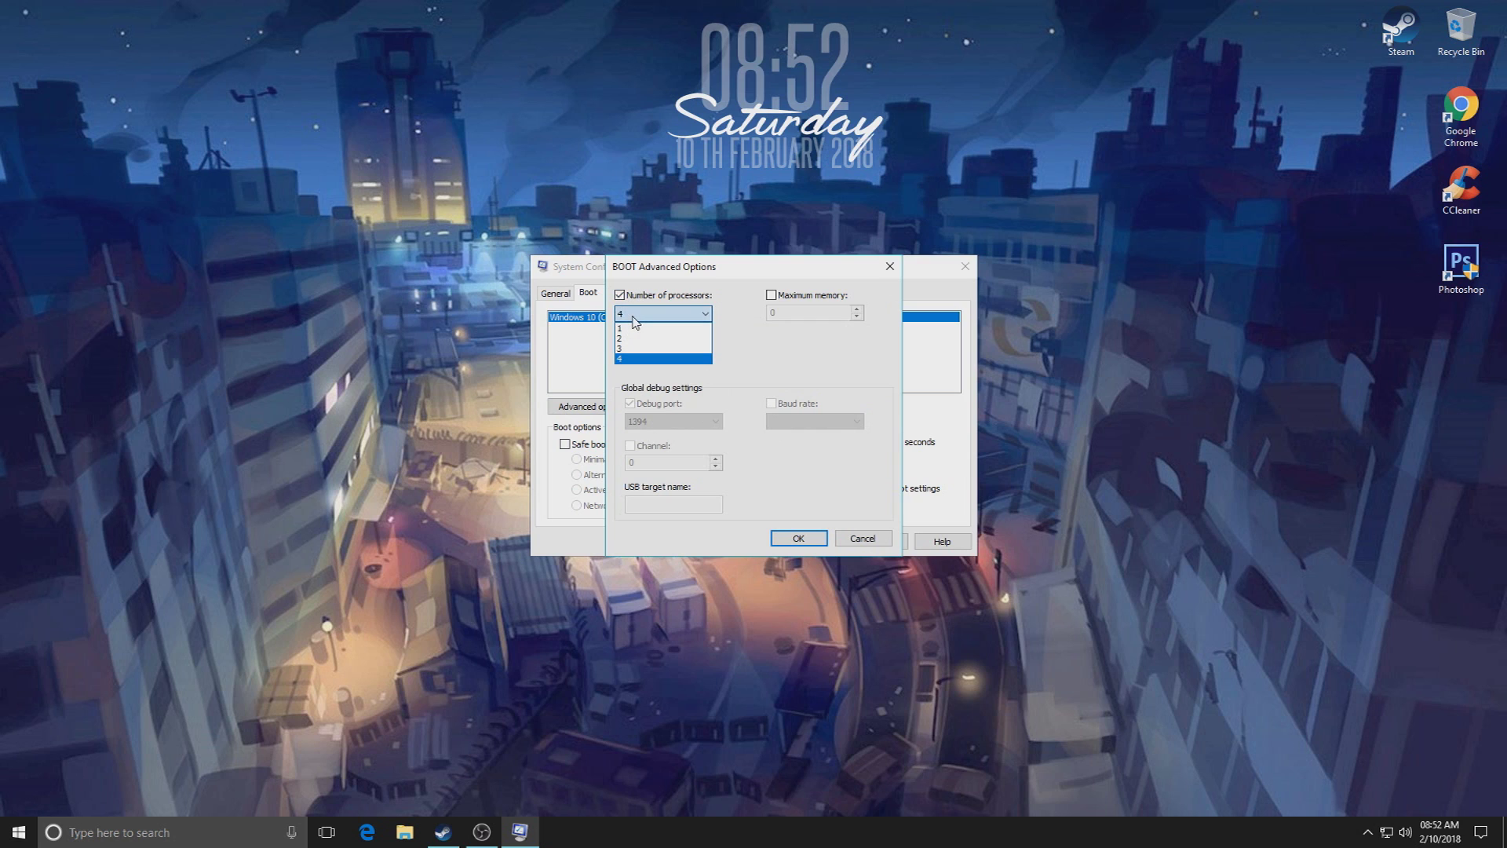
{"action": "left_click", "coordinate": [652, 360]}
{"action": "left_click", "coordinate": [660, 314]}
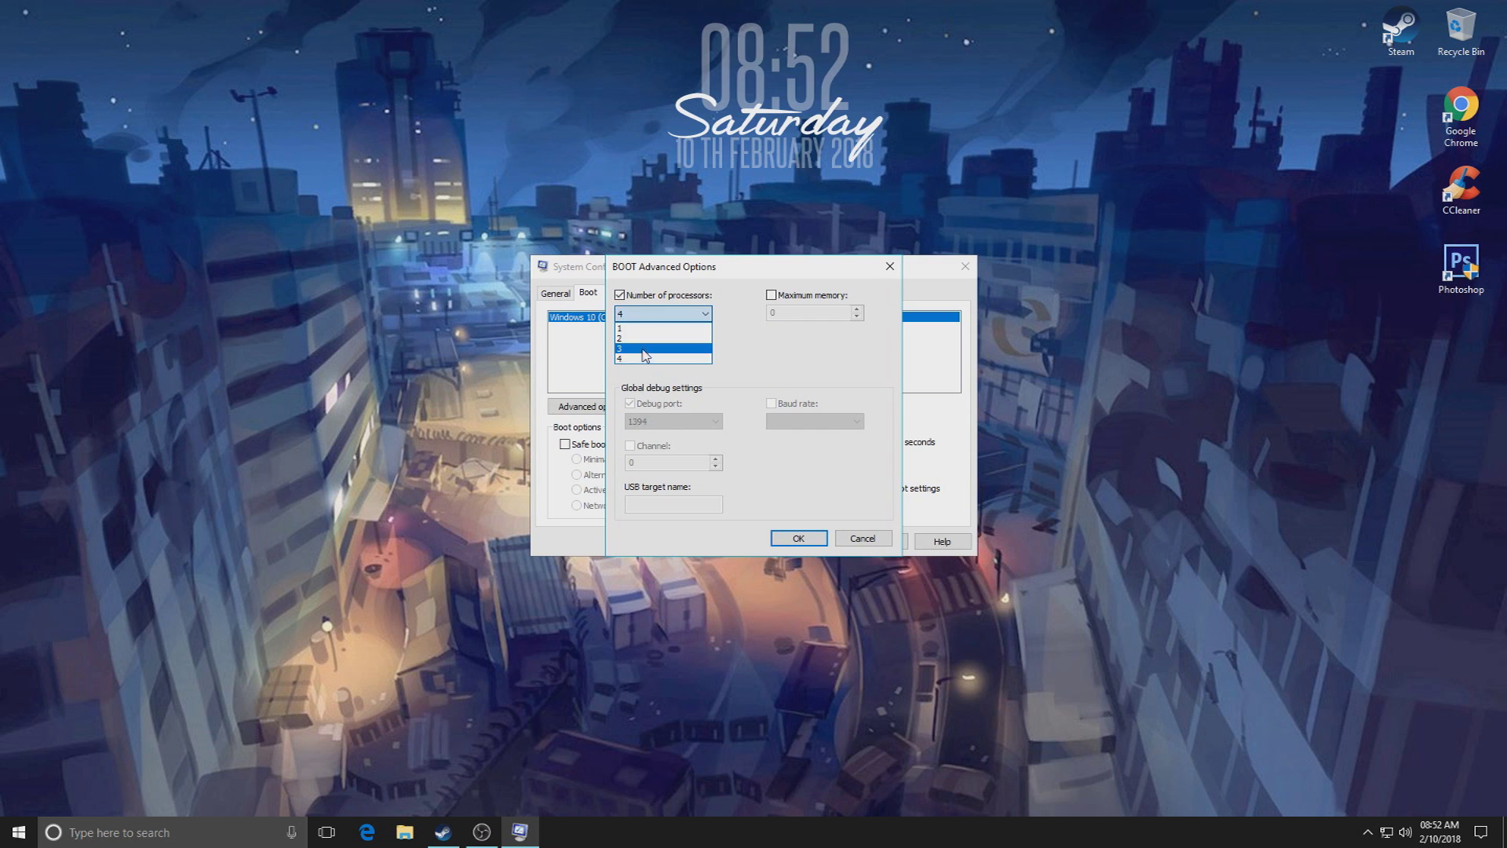
{"action": "left_click", "coordinate": [652, 357]}
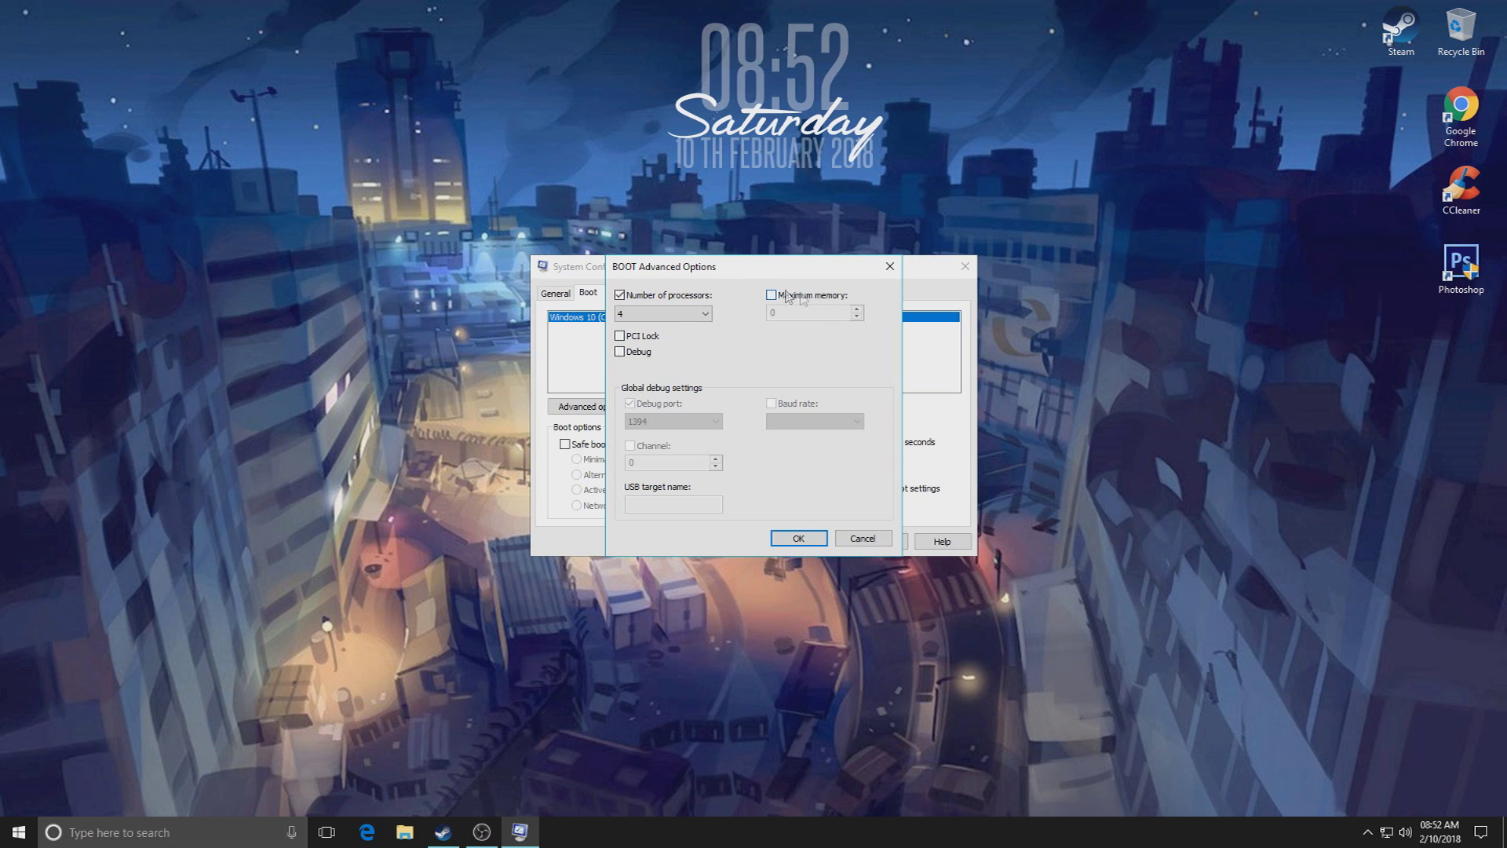
{"action": "left_click", "coordinate": [807, 542]}
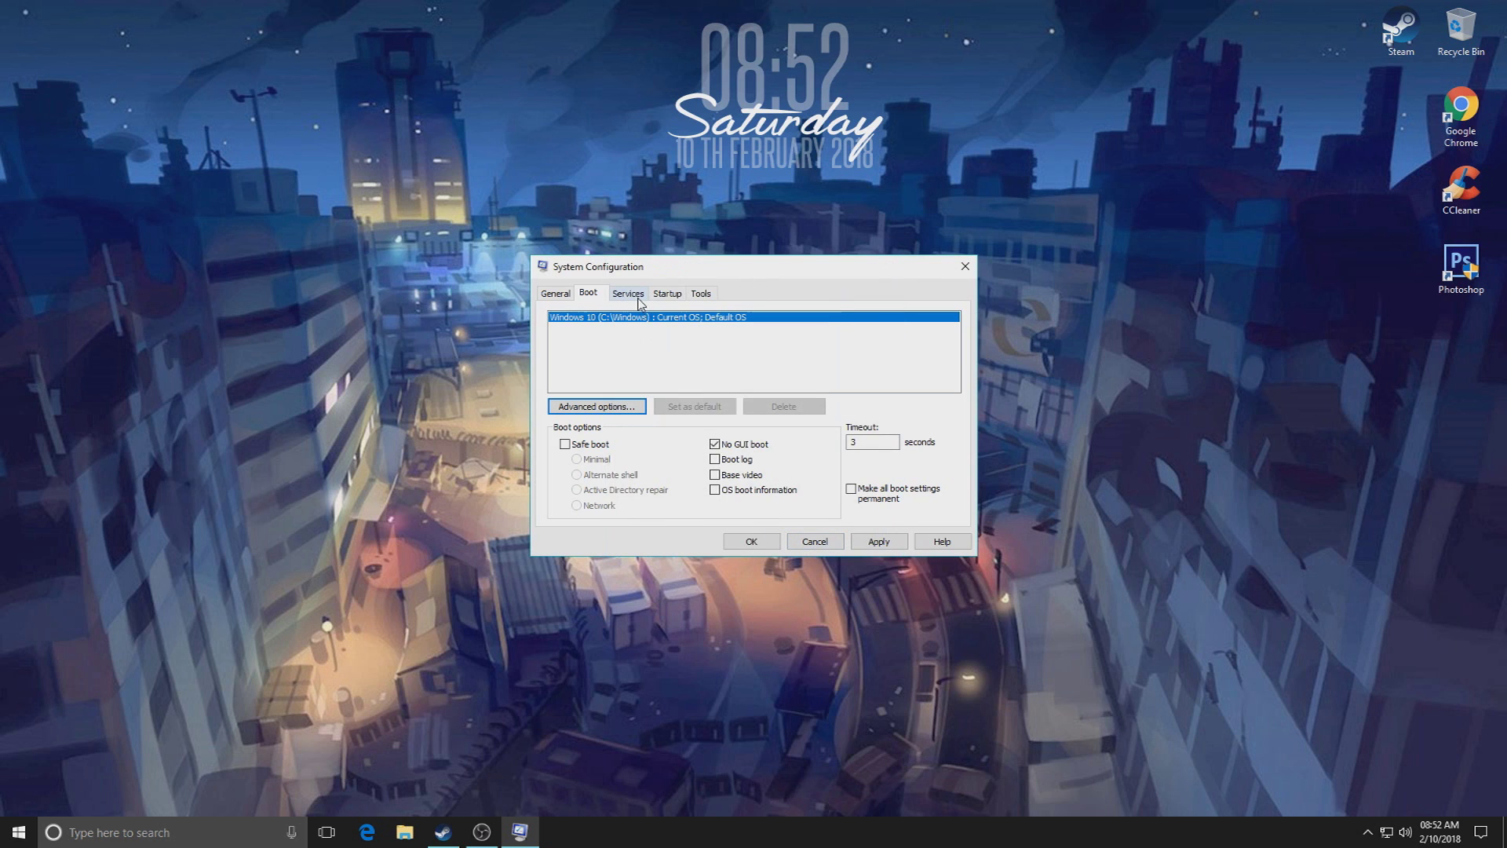
- Hide all Microsoft services in the Services list and apply the pending changes
{"action": "left_click", "coordinate": [628, 294]}
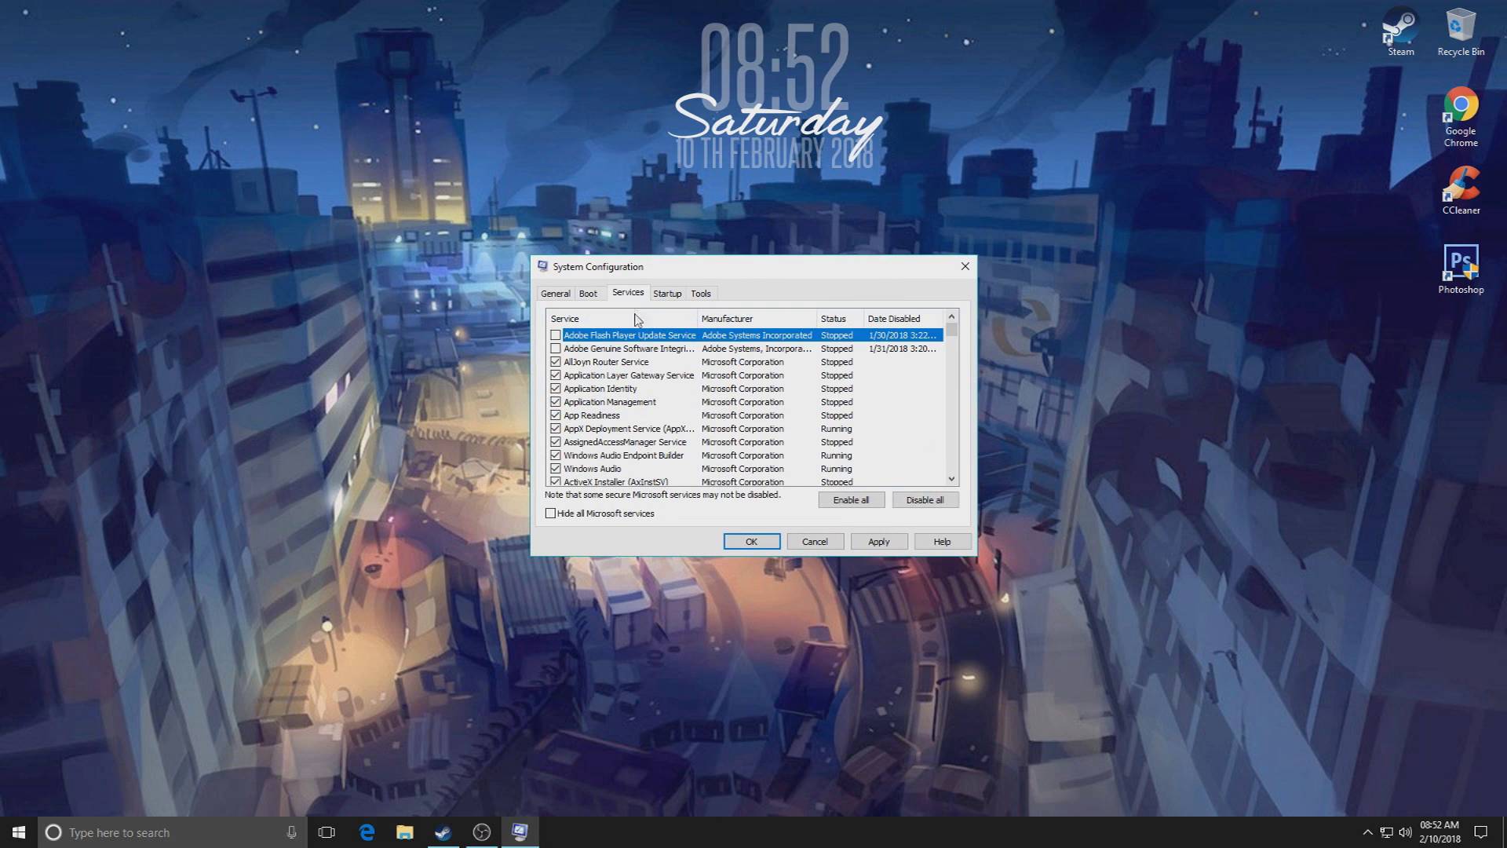
{"action": "left_click", "coordinate": [552, 513]}
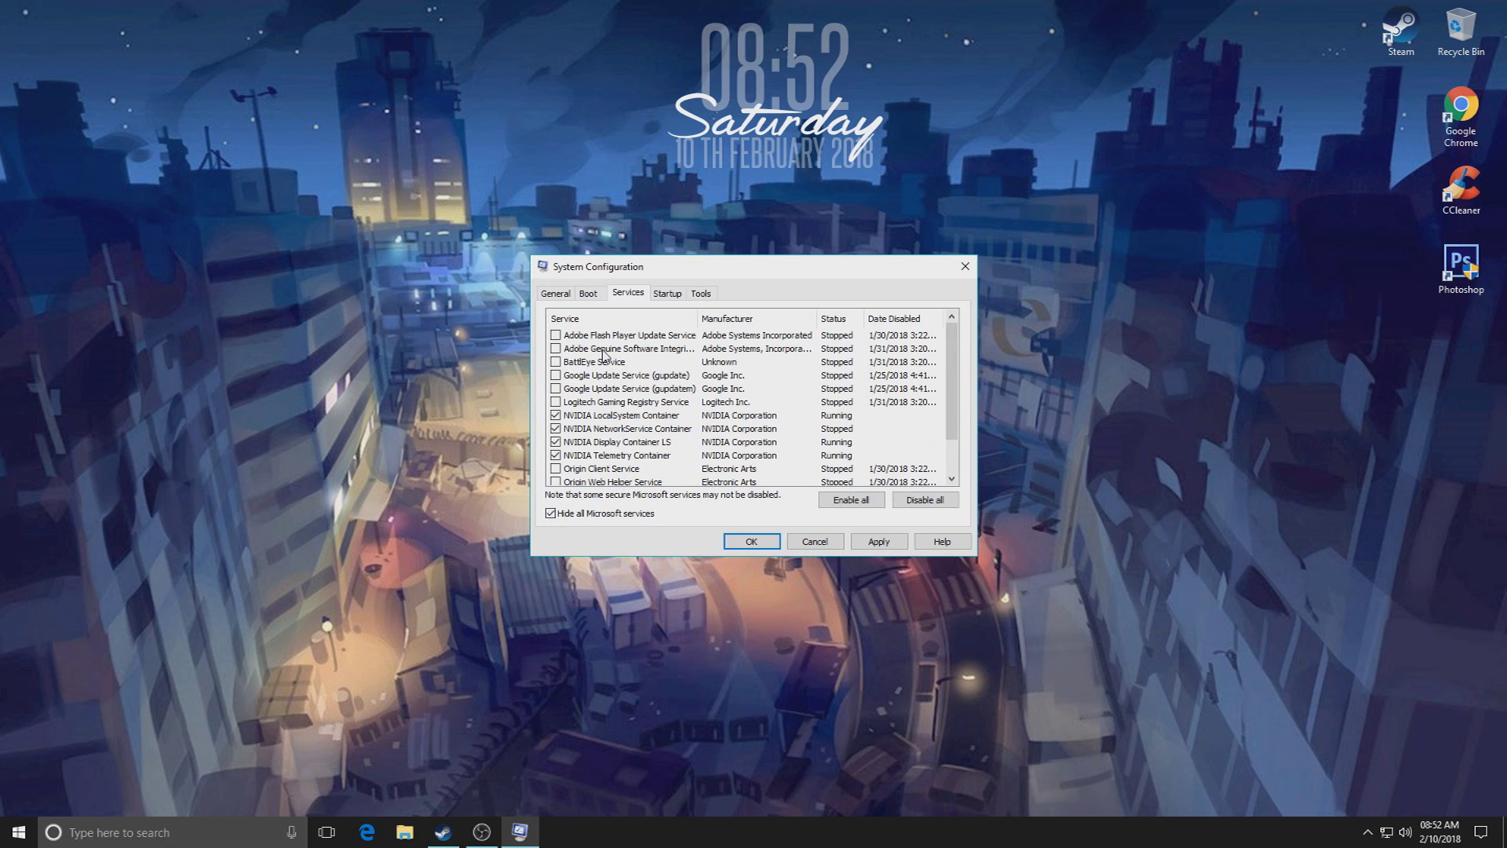
{"action": "scroll", "coordinate": [603, 355], "scroll_direction": "down", "scroll_amount": 1}
{"action": "scroll", "coordinate": [621, 420], "scroll_direction": "up", "scroll_amount": 1}
{"action": "scroll", "coordinate": [629, 417], "scroll_direction": "down", "scroll_amount": 1}
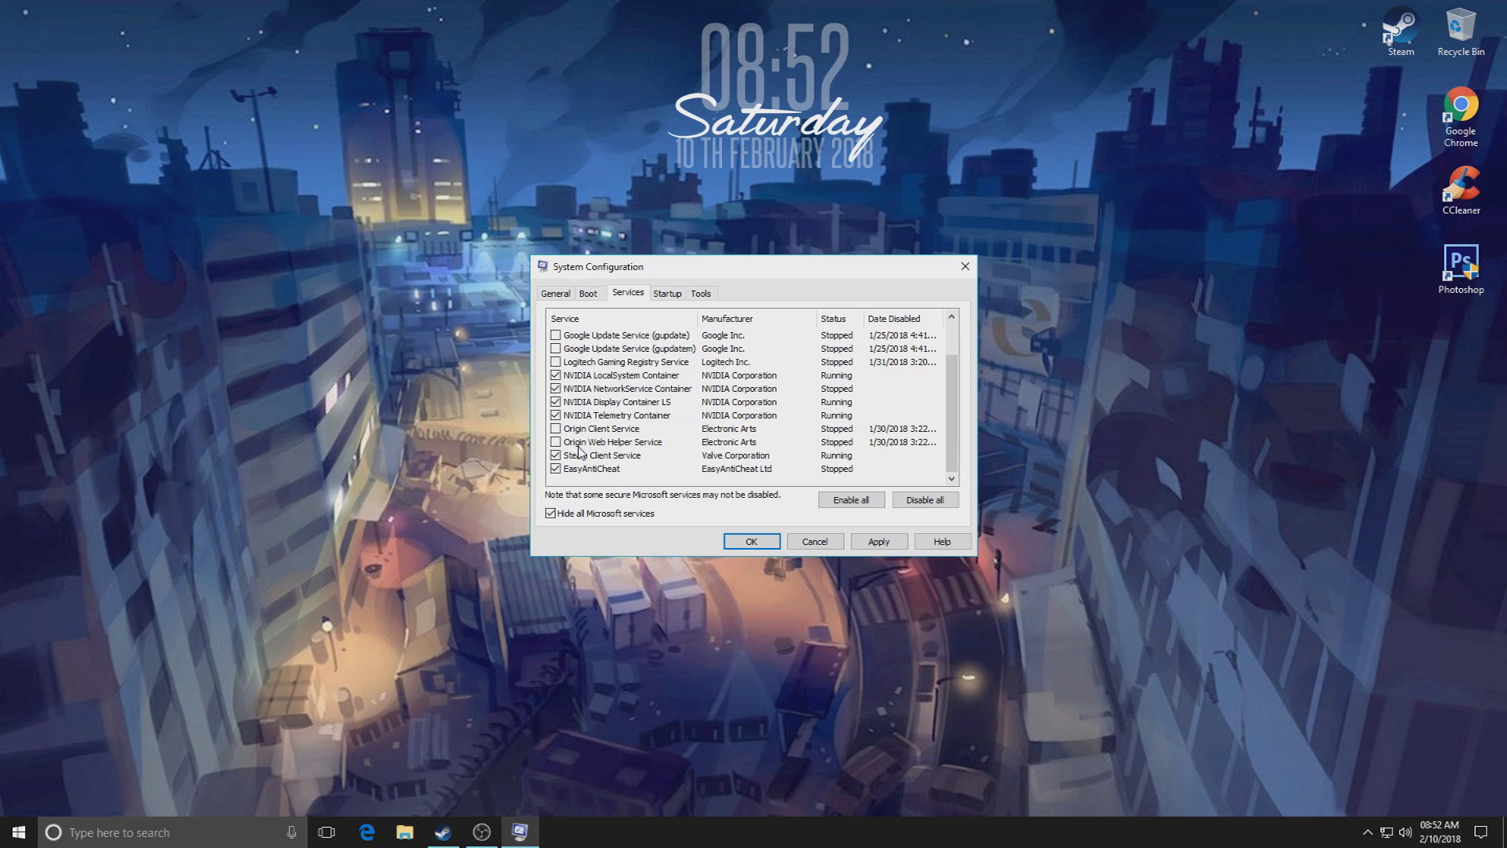
{"action": "left_click", "coordinate": [879, 541]}
{"action": "left_click", "coordinate": [666, 295]}
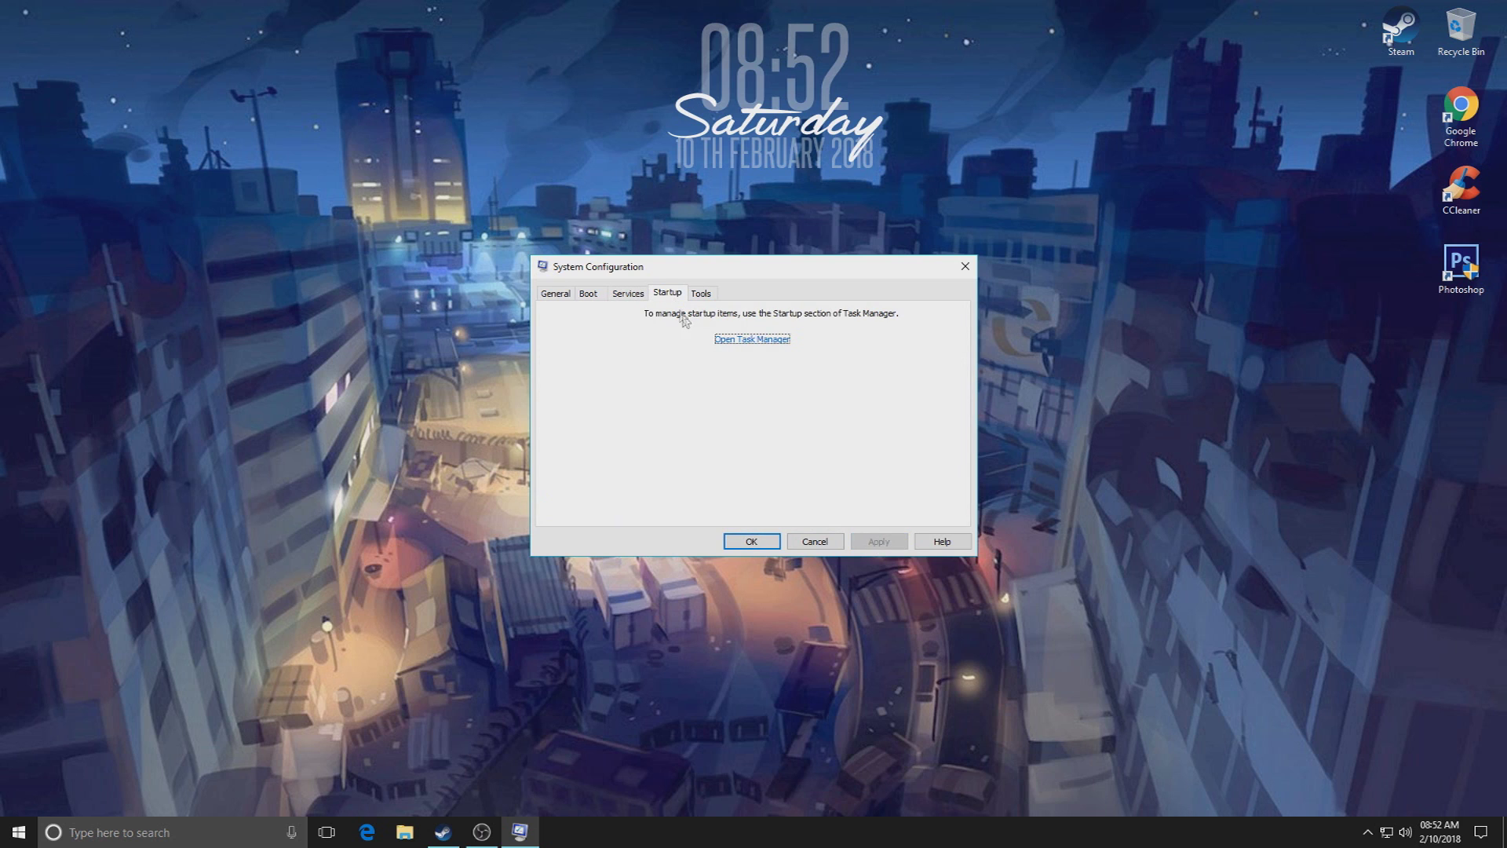
- In Task Manager's startup list, disable the last Windows Defender notification entry
{"action": "left_click", "coordinate": [767, 340]}
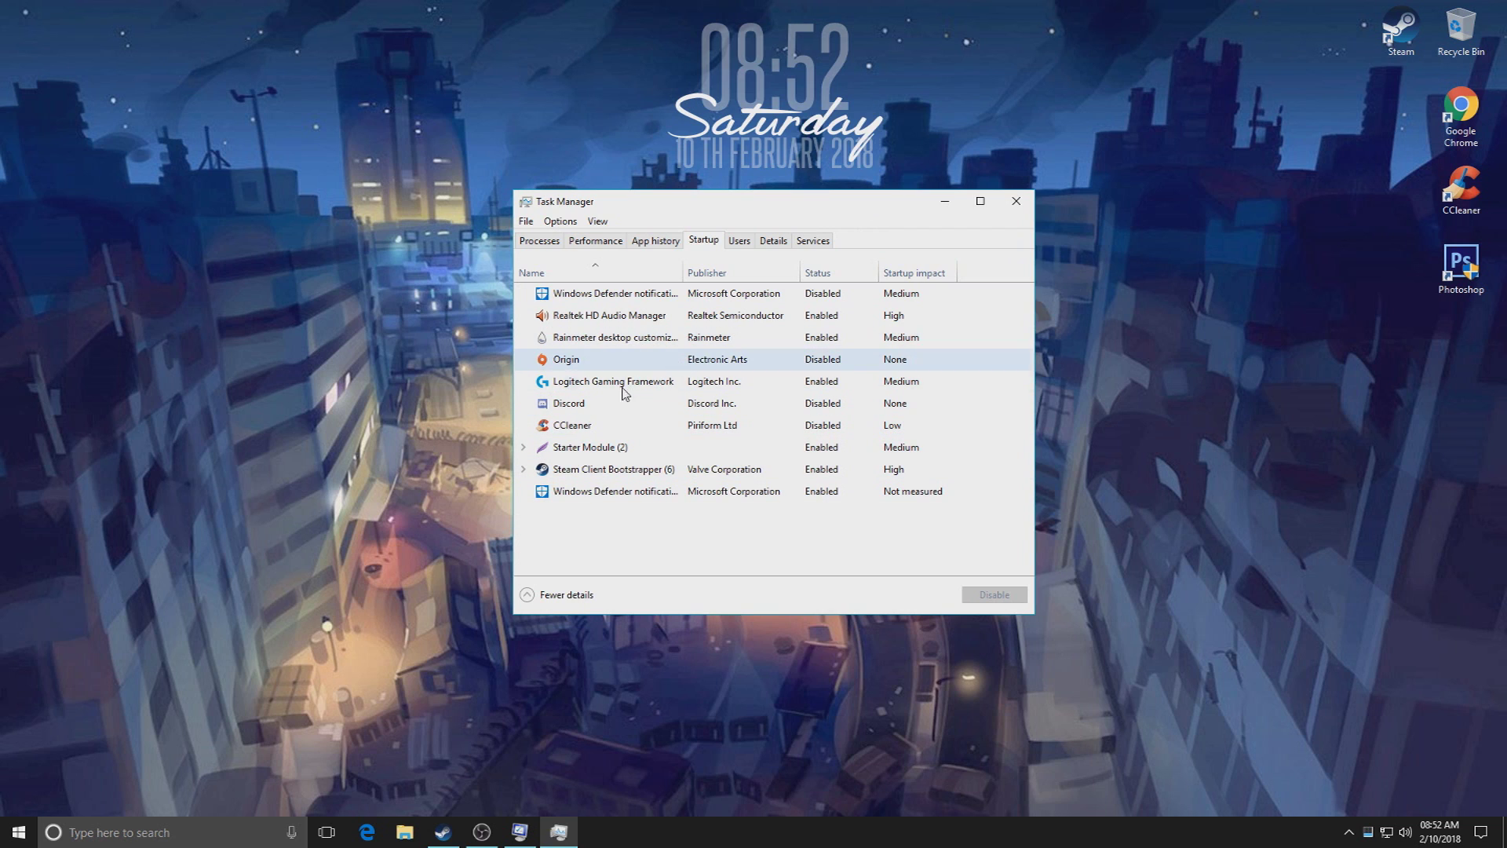
{"action": "left_click", "coordinate": [710, 344]}
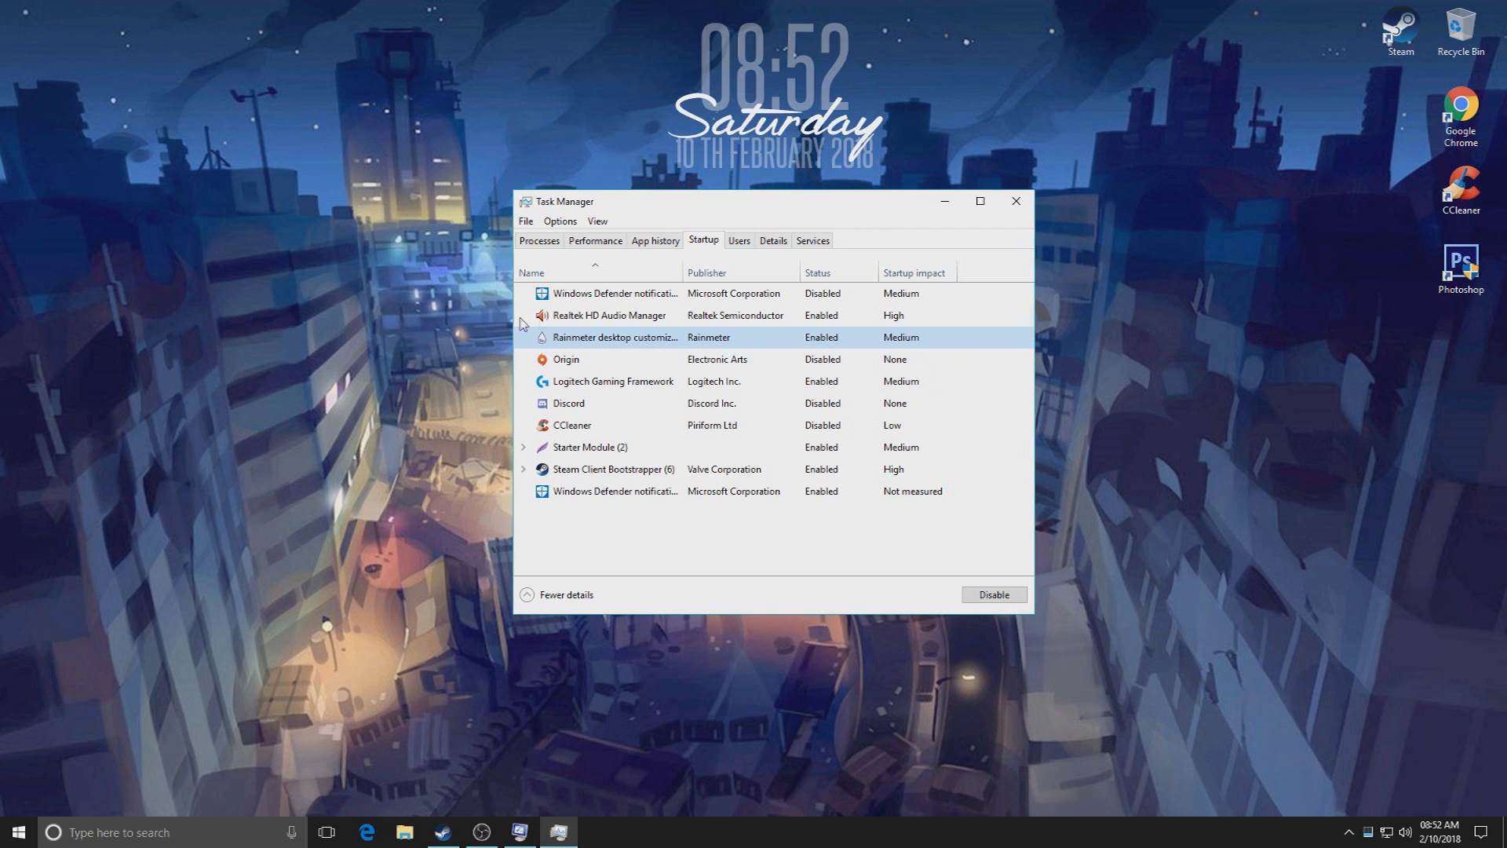
{"action": "left_click", "coordinate": [585, 319]}
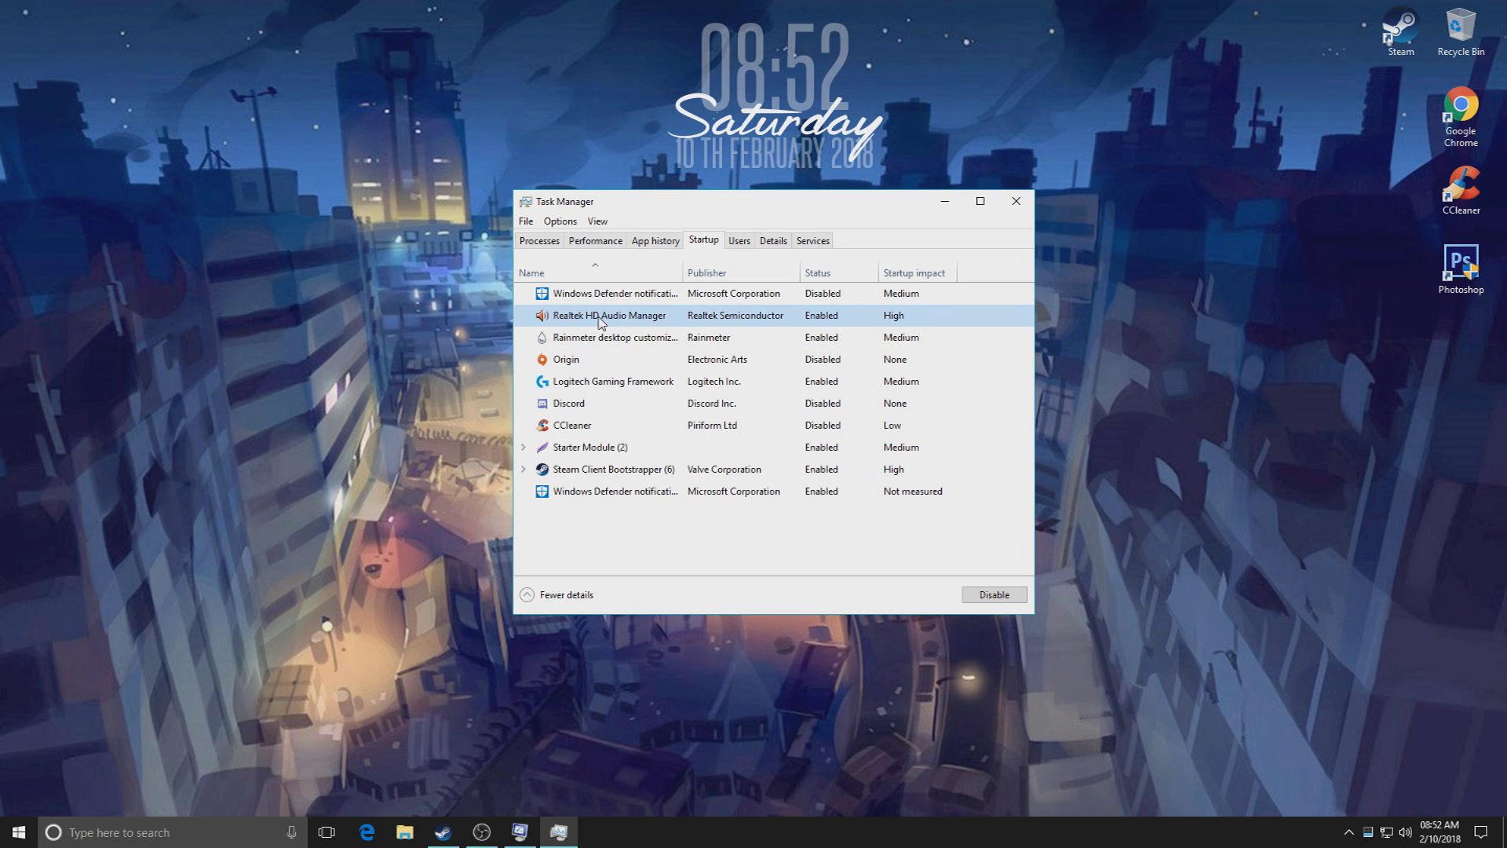
{"action": "left_click", "coordinate": [628, 471]}
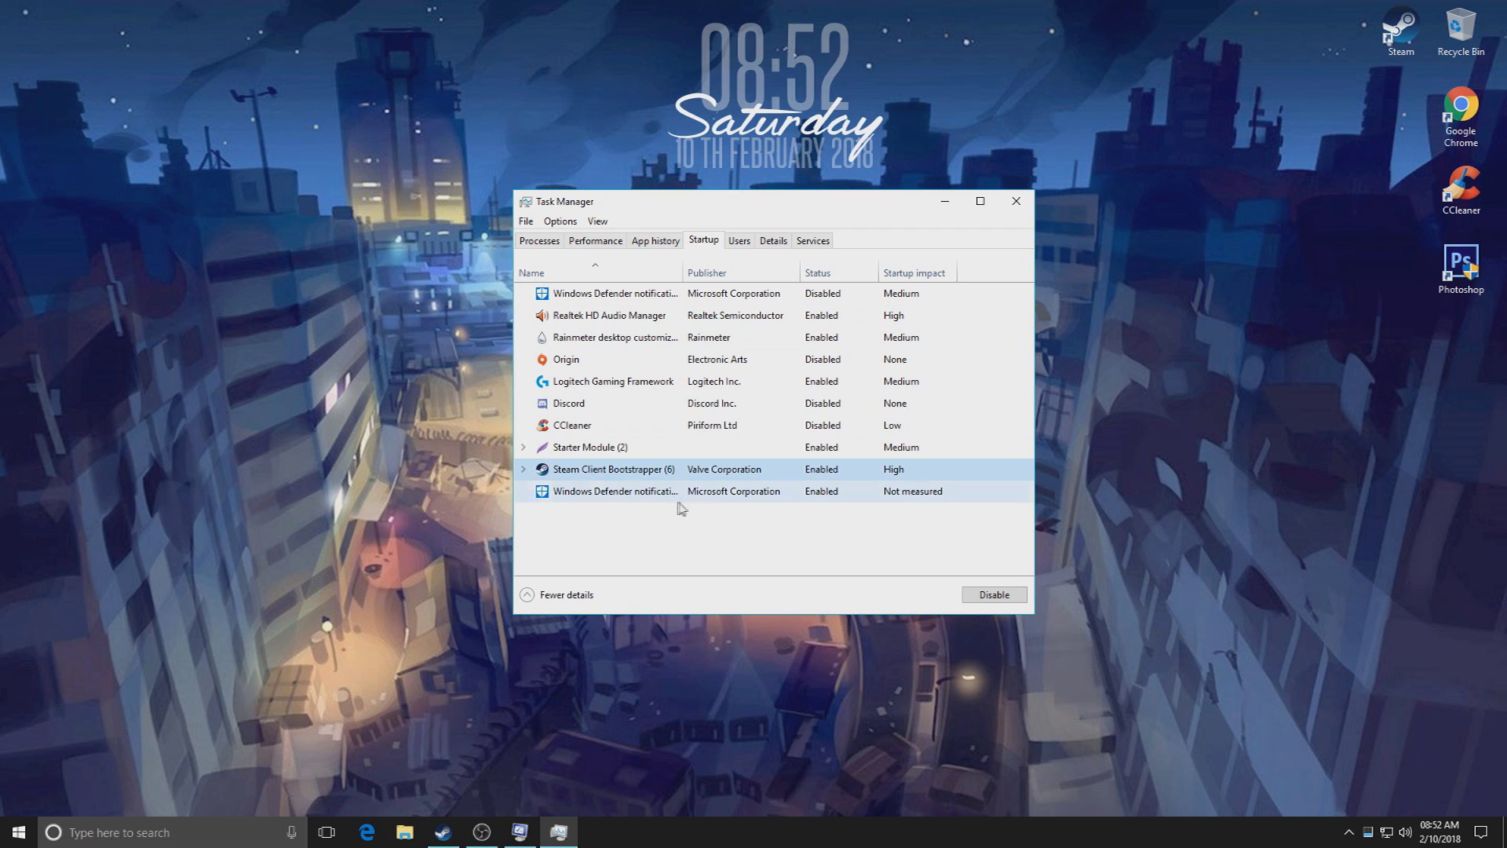
{"action": "left_click", "coordinate": [610, 492]}
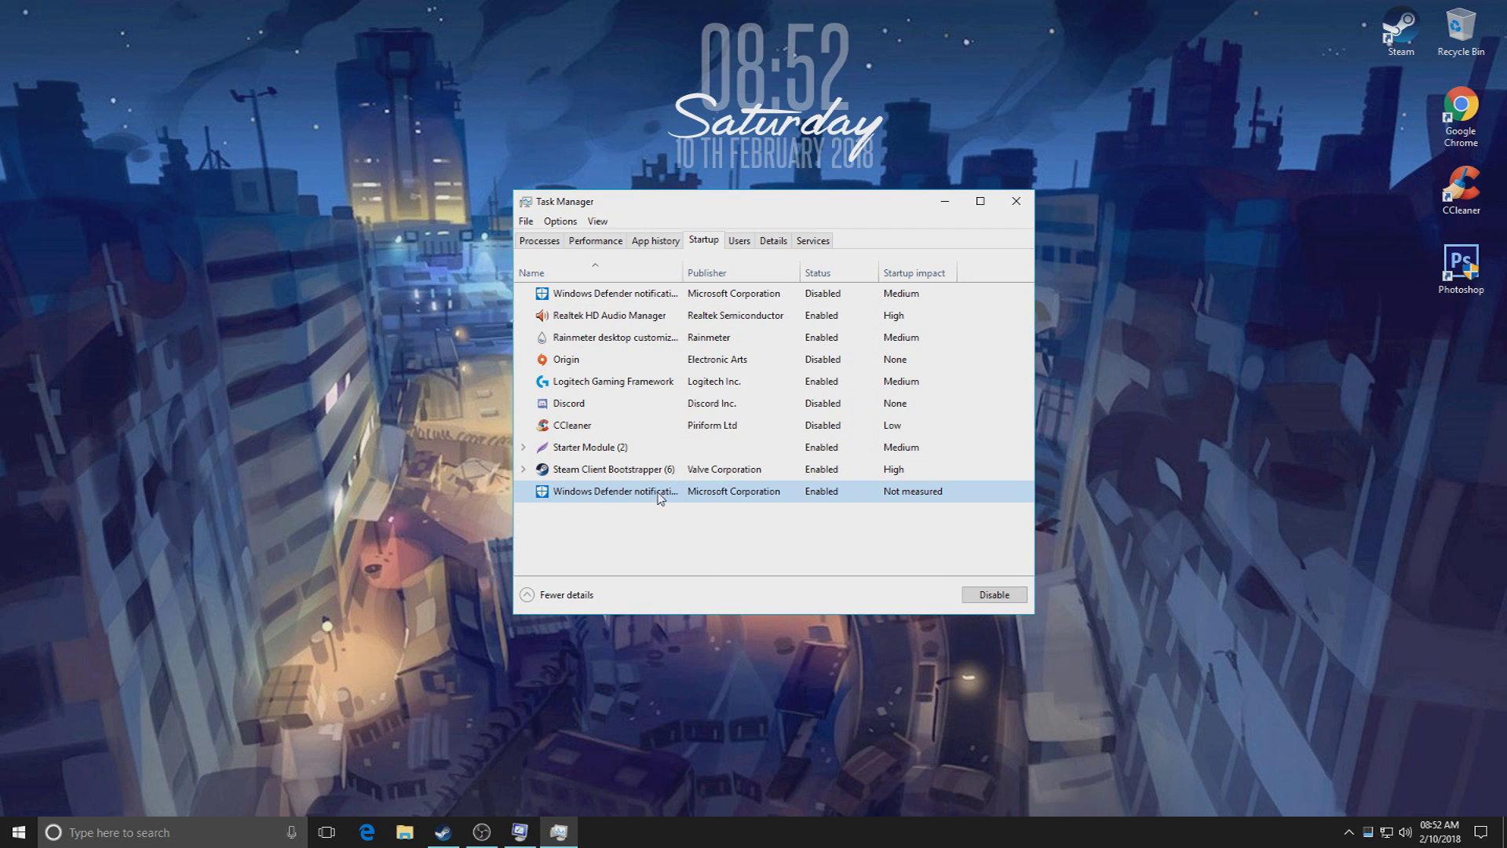
{"action": "right_click", "coordinate": [830, 493]}
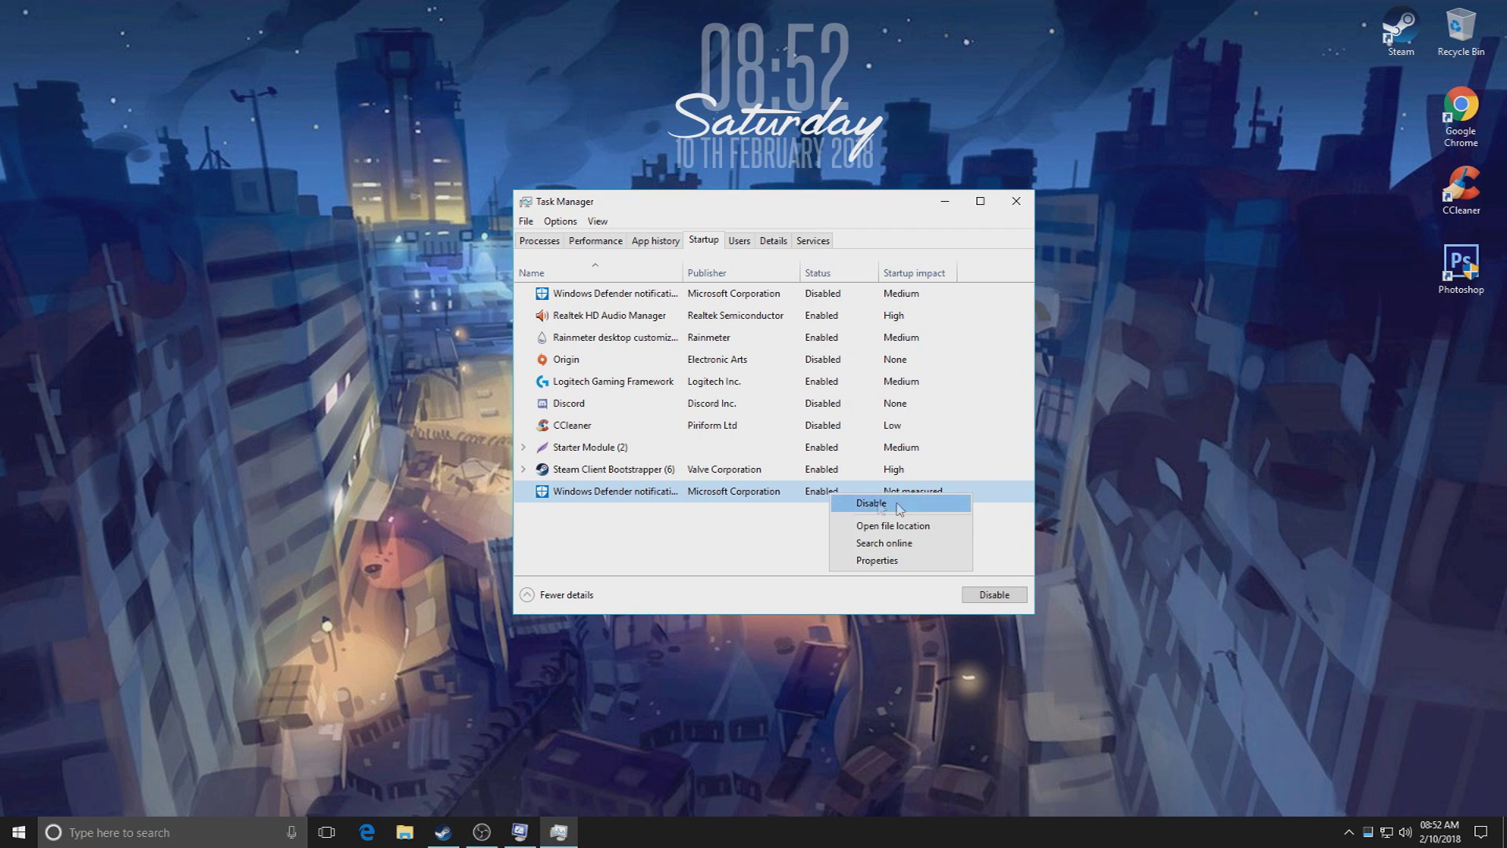
{"action": "left_click", "coordinate": [905, 504]}
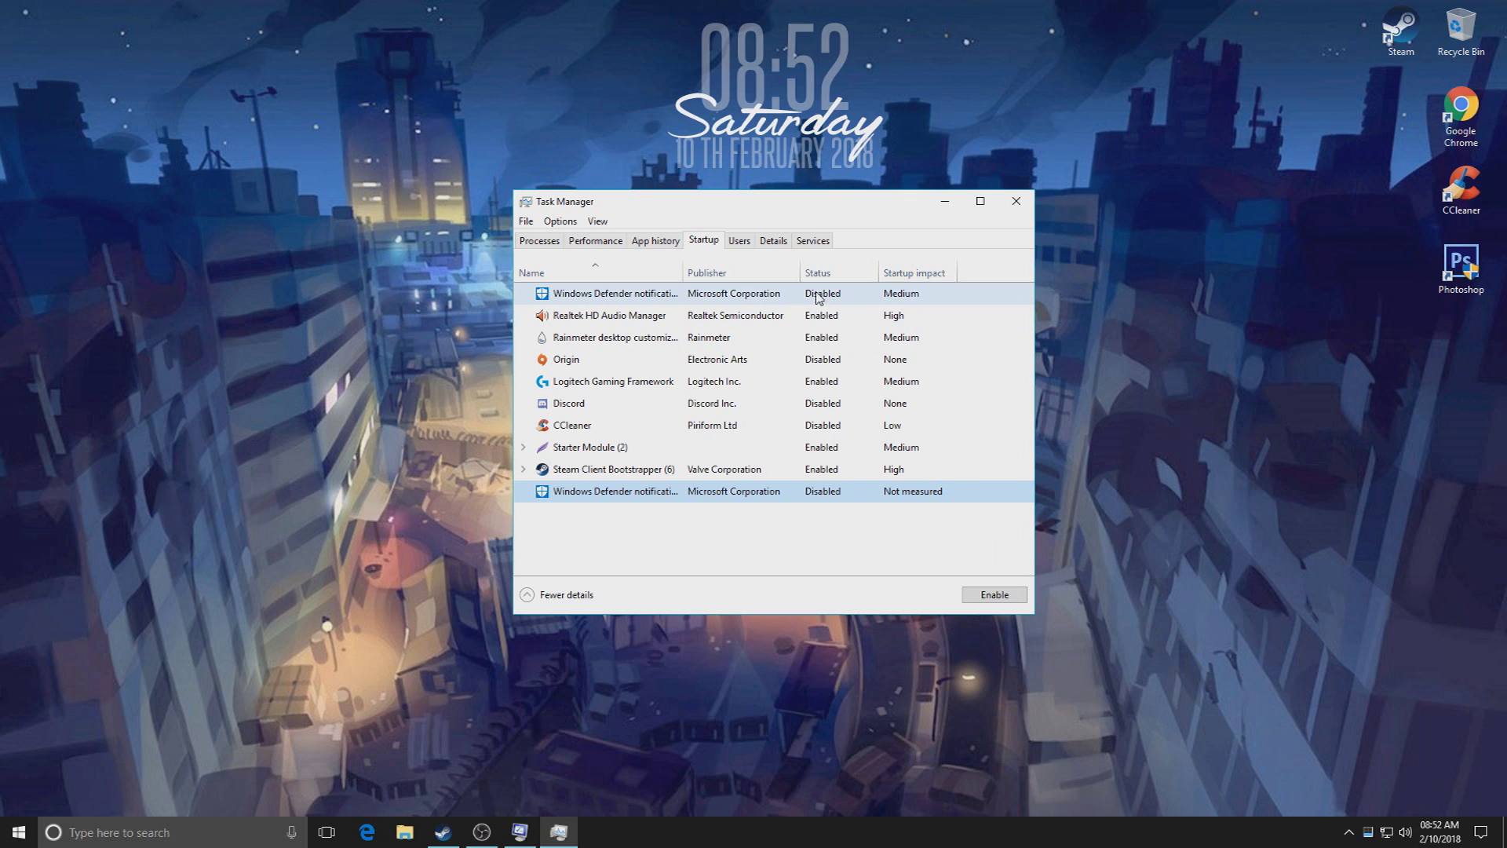
- Review the Origin, Logitech and Discord entries, then close everything without restarting
{"action": "left_click", "coordinate": [589, 361]}
{"action": "left_click", "coordinate": [652, 380]}
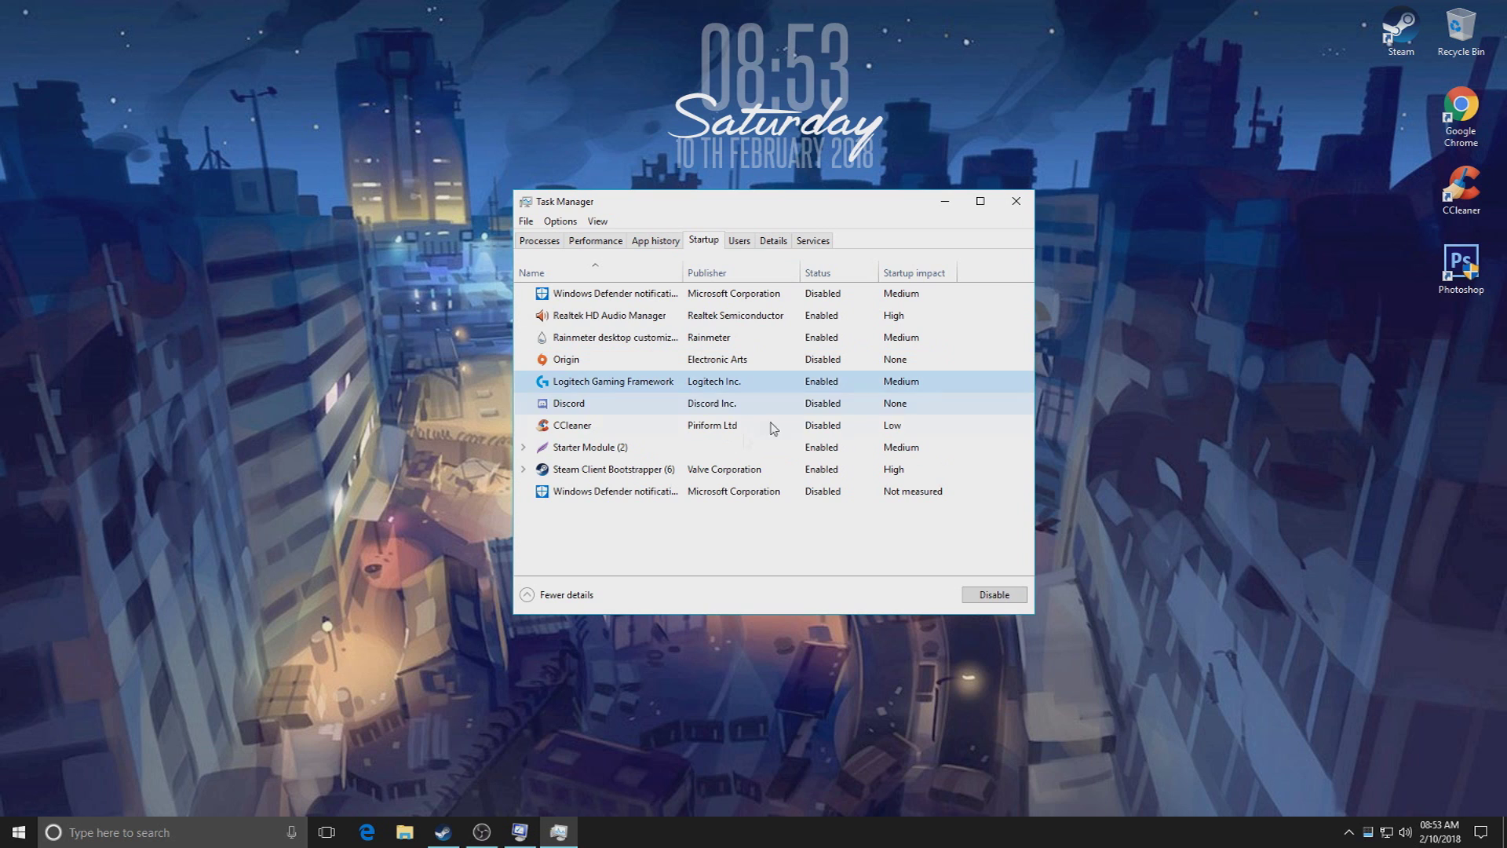
{"action": "left_click", "coordinate": [734, 404]}
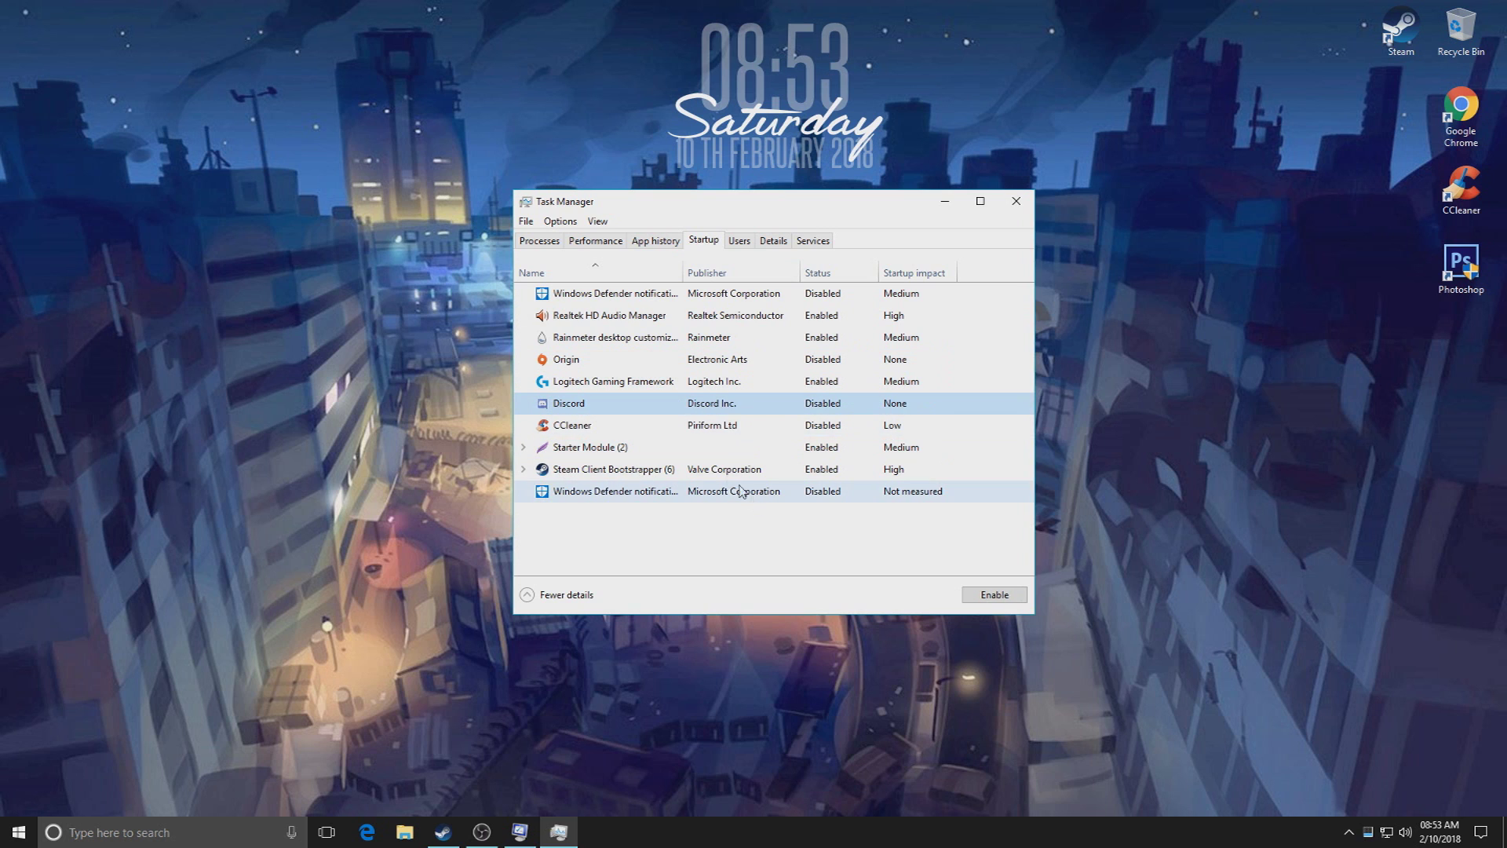
{"action": "left_click", "coordinate": [1016, 203]}
{"action": "left_click", "coordinate": [773, 543]}
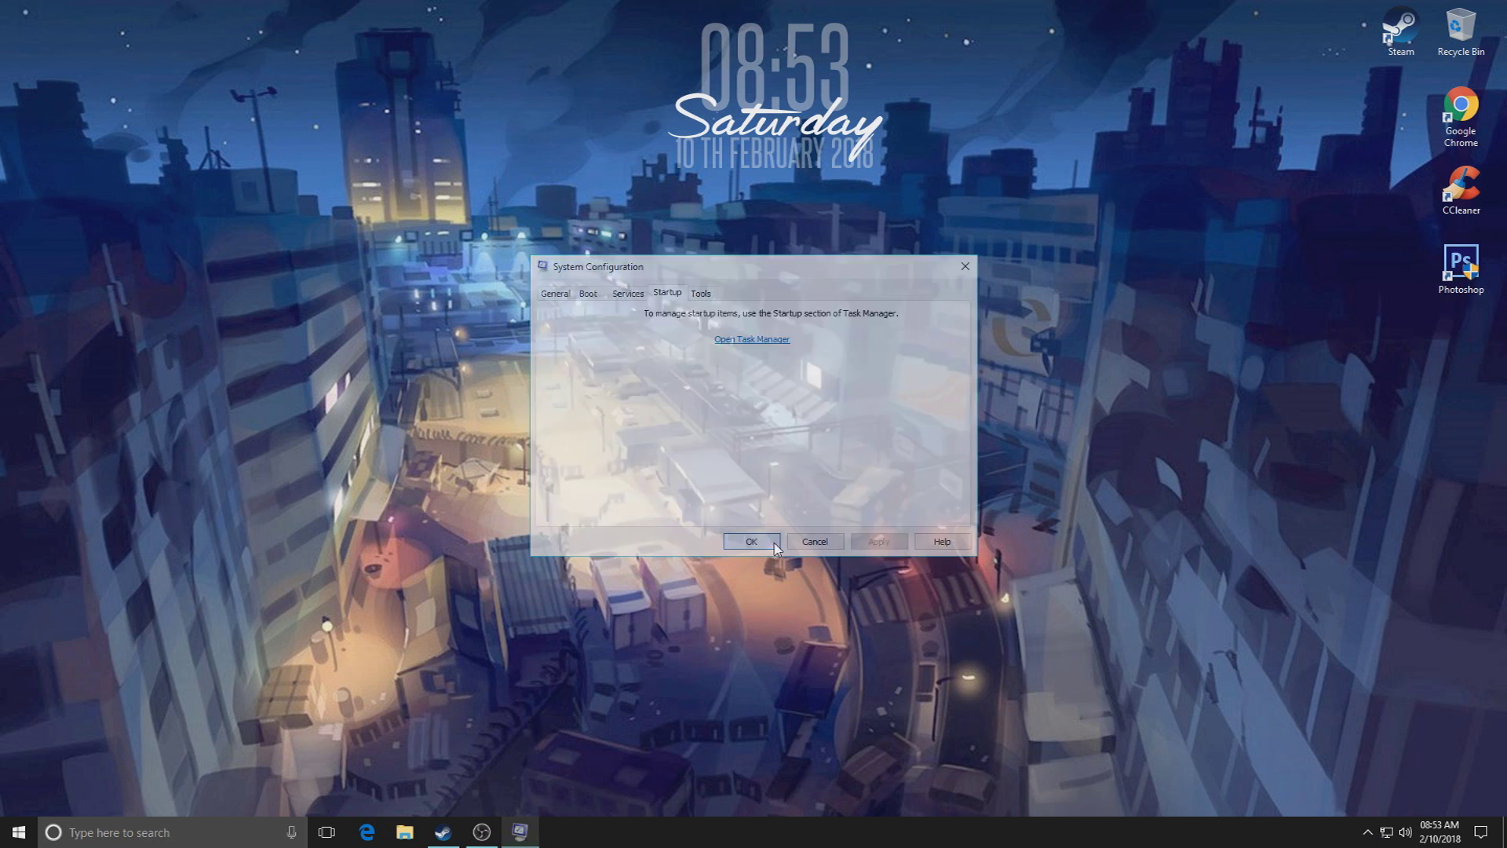
{"action": "left_click", "coordinate": [818, 446]}
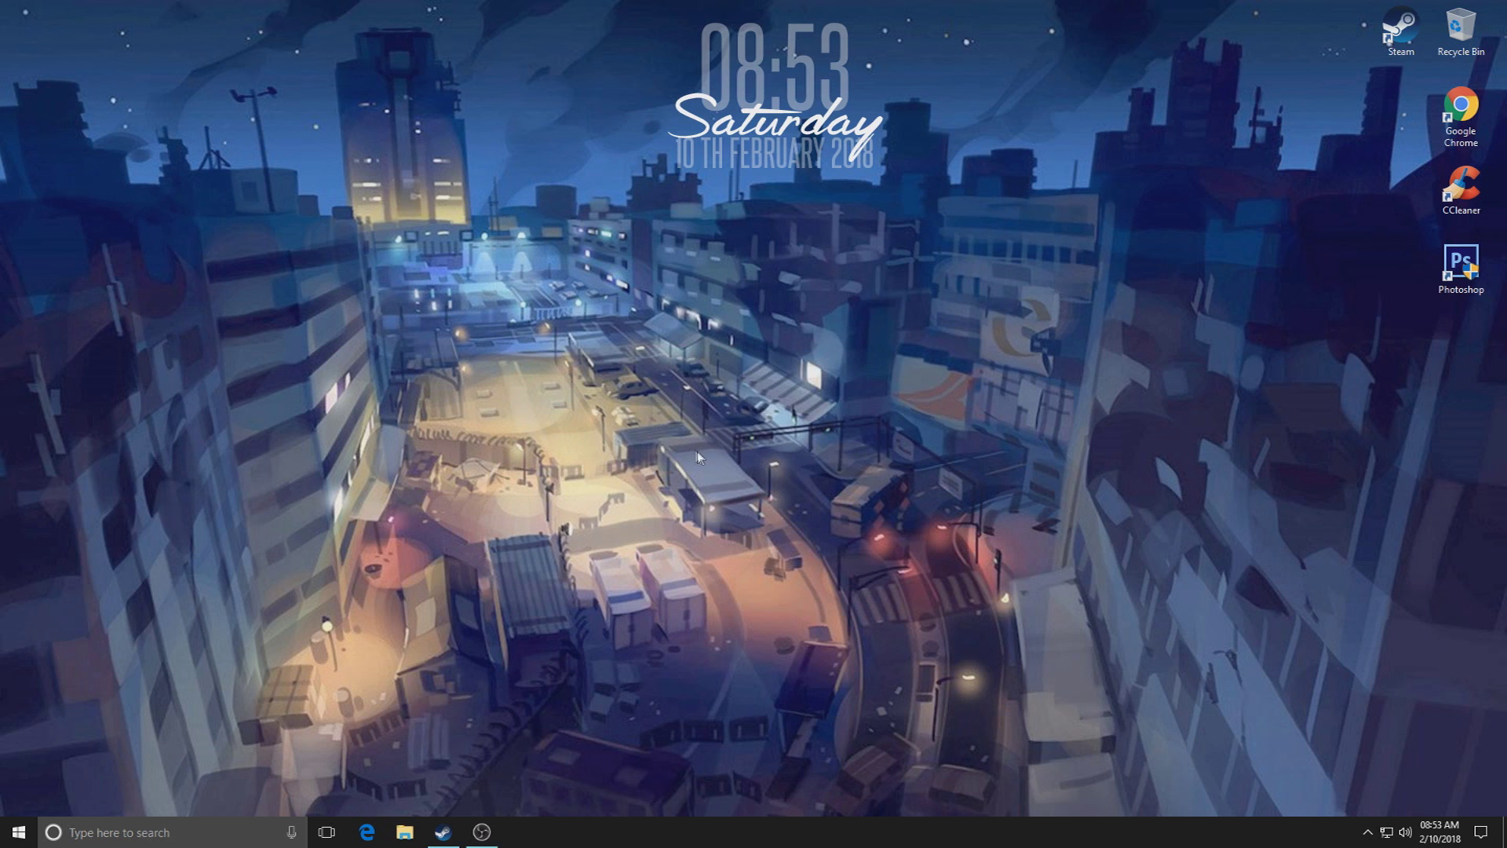
- Open the %temp% folder from Windows search
{"action": "left_click", "coordinate": [88, 826]}
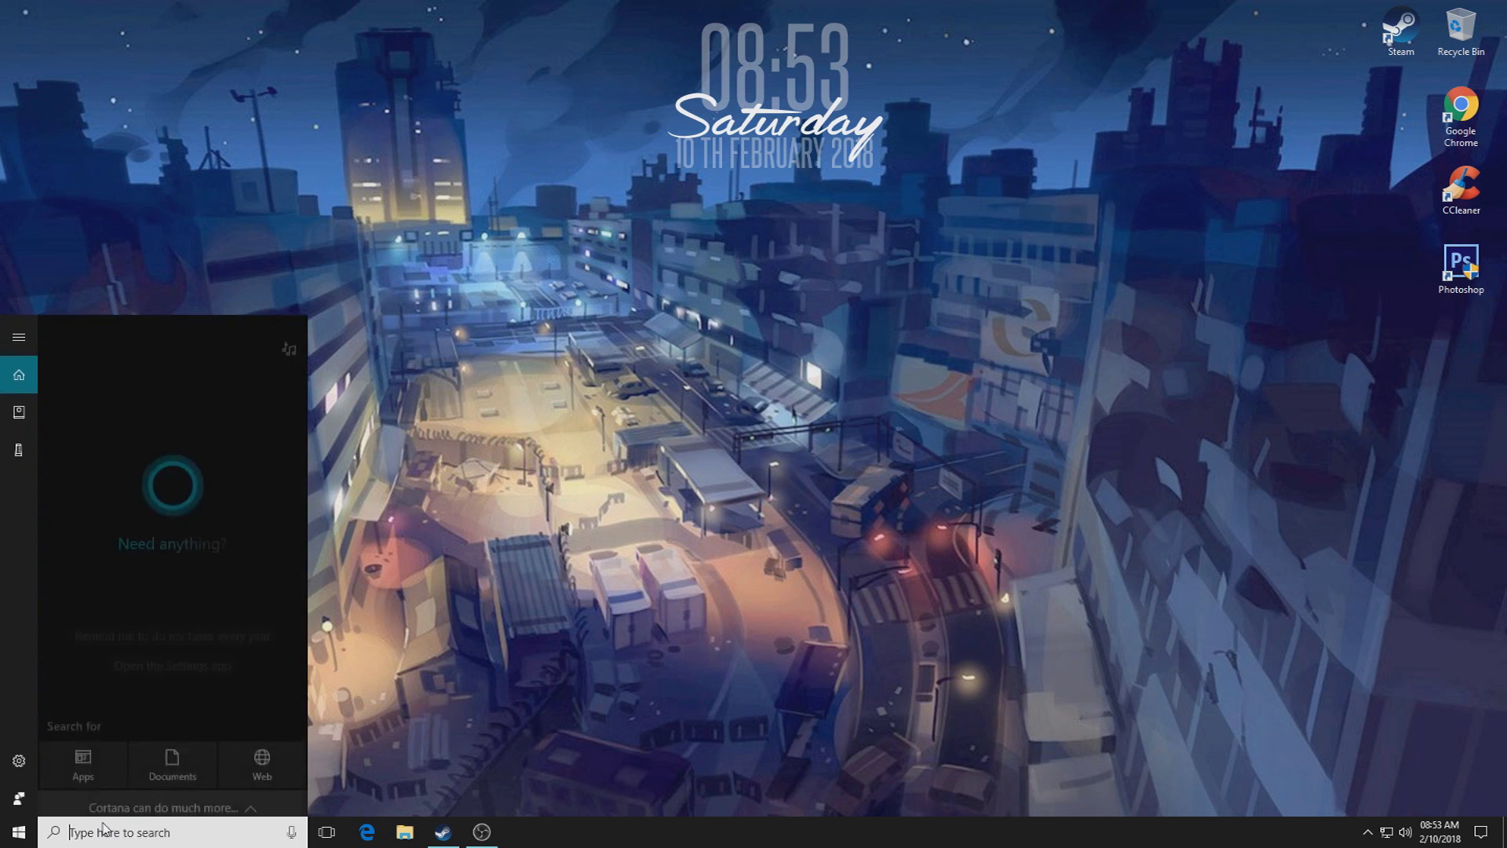
{"action": "type", "text": "%temp%"}
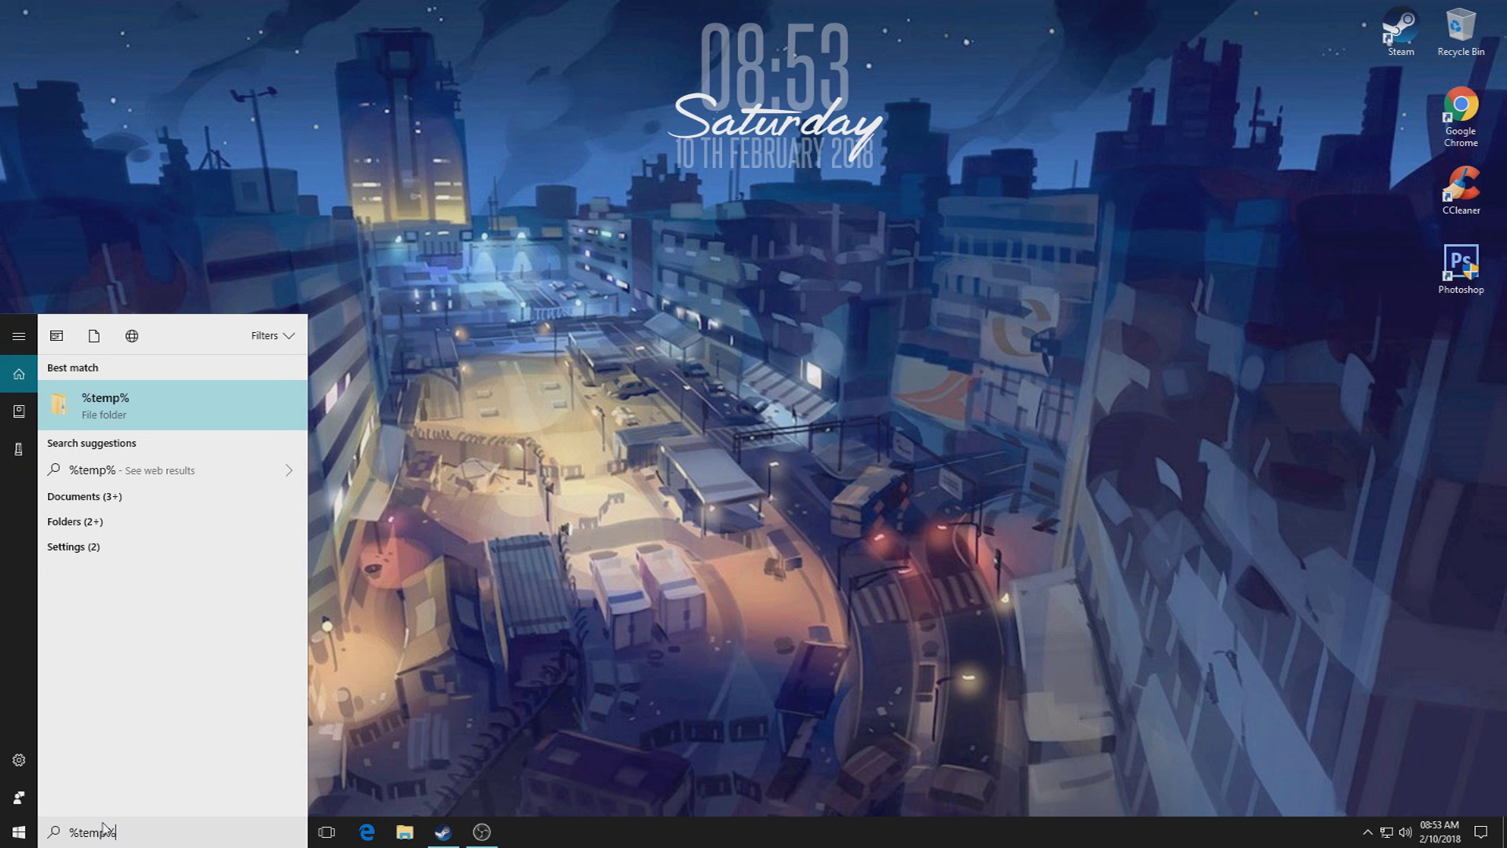
{"action": "key", "text": "Return"}
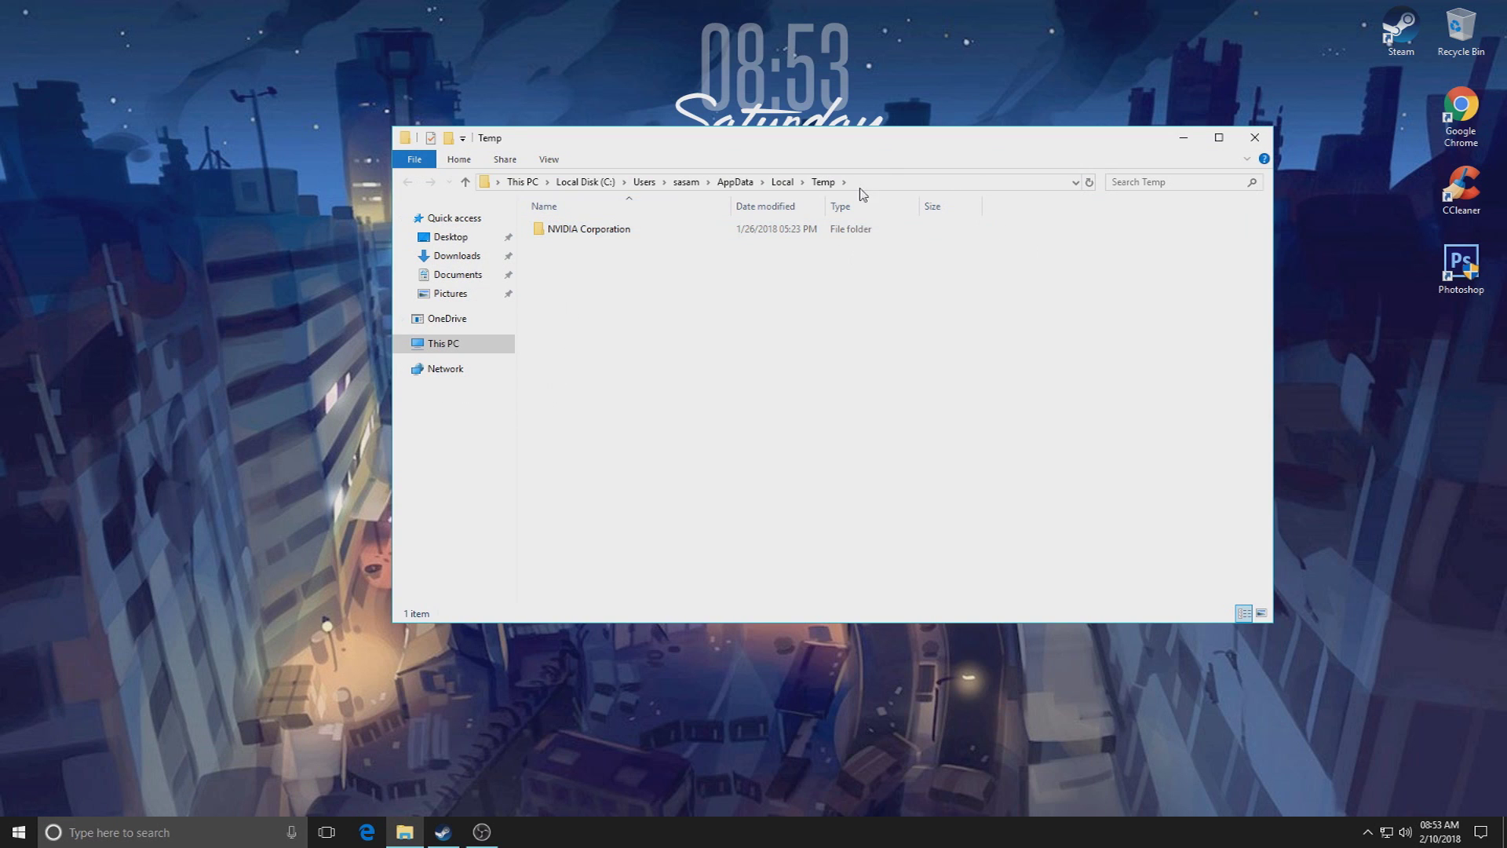
- Try deleting the in-use NVIDIA Corporation folder, skip it, and close the Temp window
{"action": "left_click", "coordinate": [628, 231]}
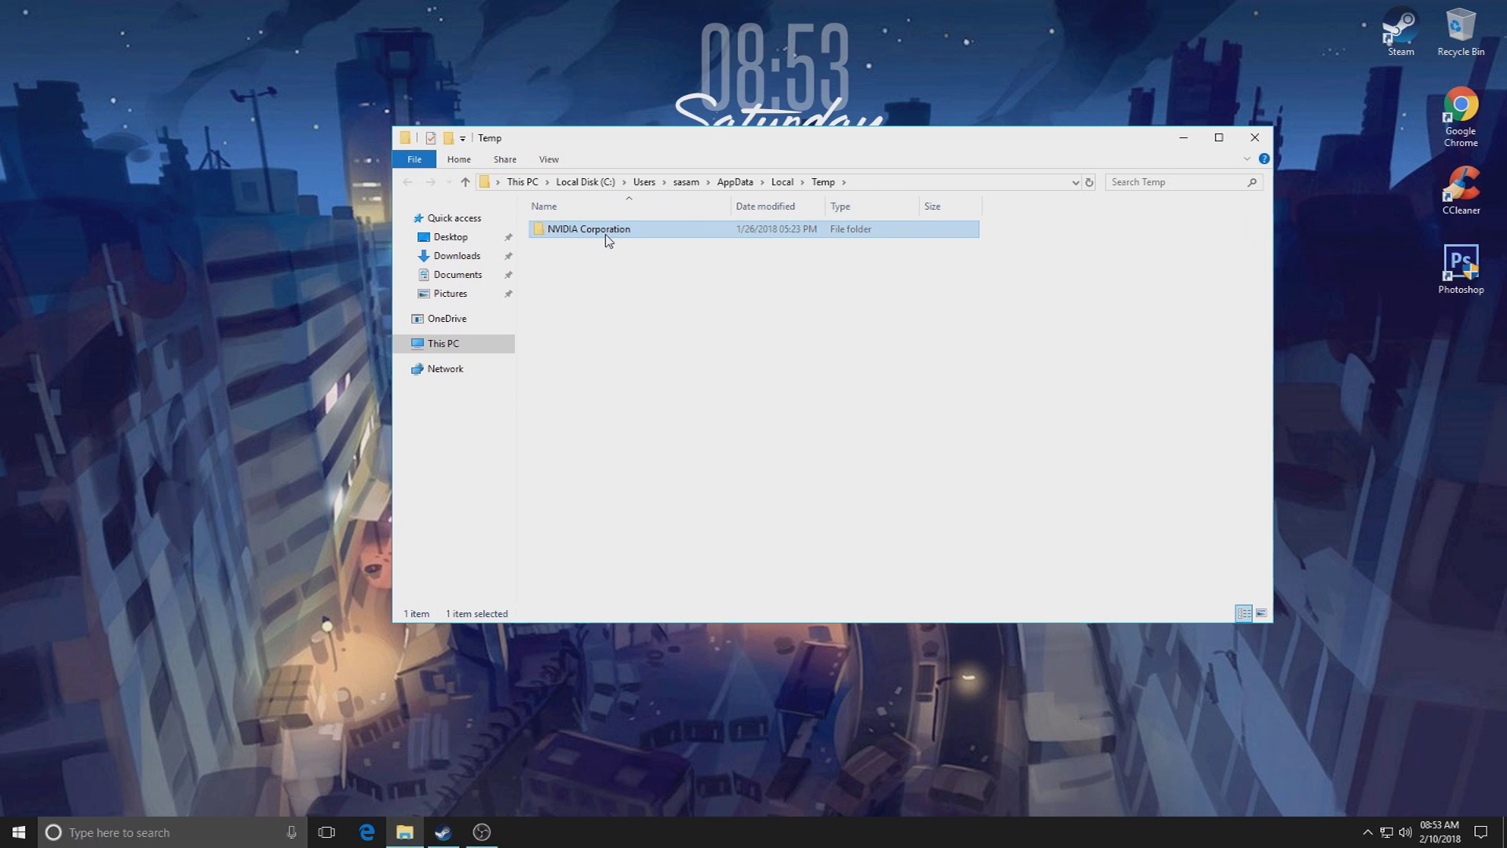
{"action": "key", "text": "Delete"}
{"action": "left_click", "coordinate": [408, 345]}
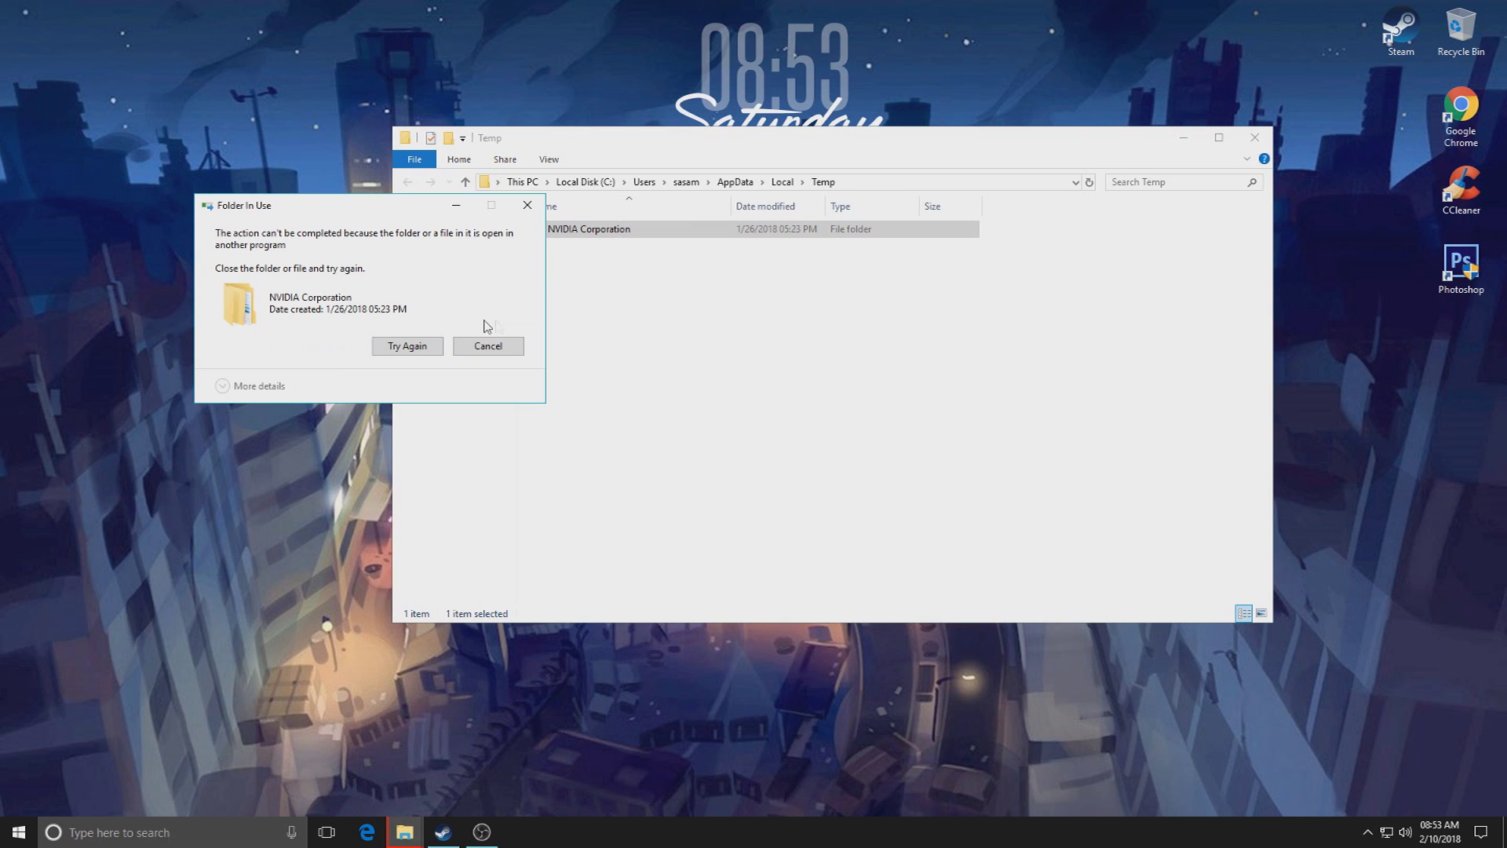
{"action": "left_click", "coordinate": [494, 346]}
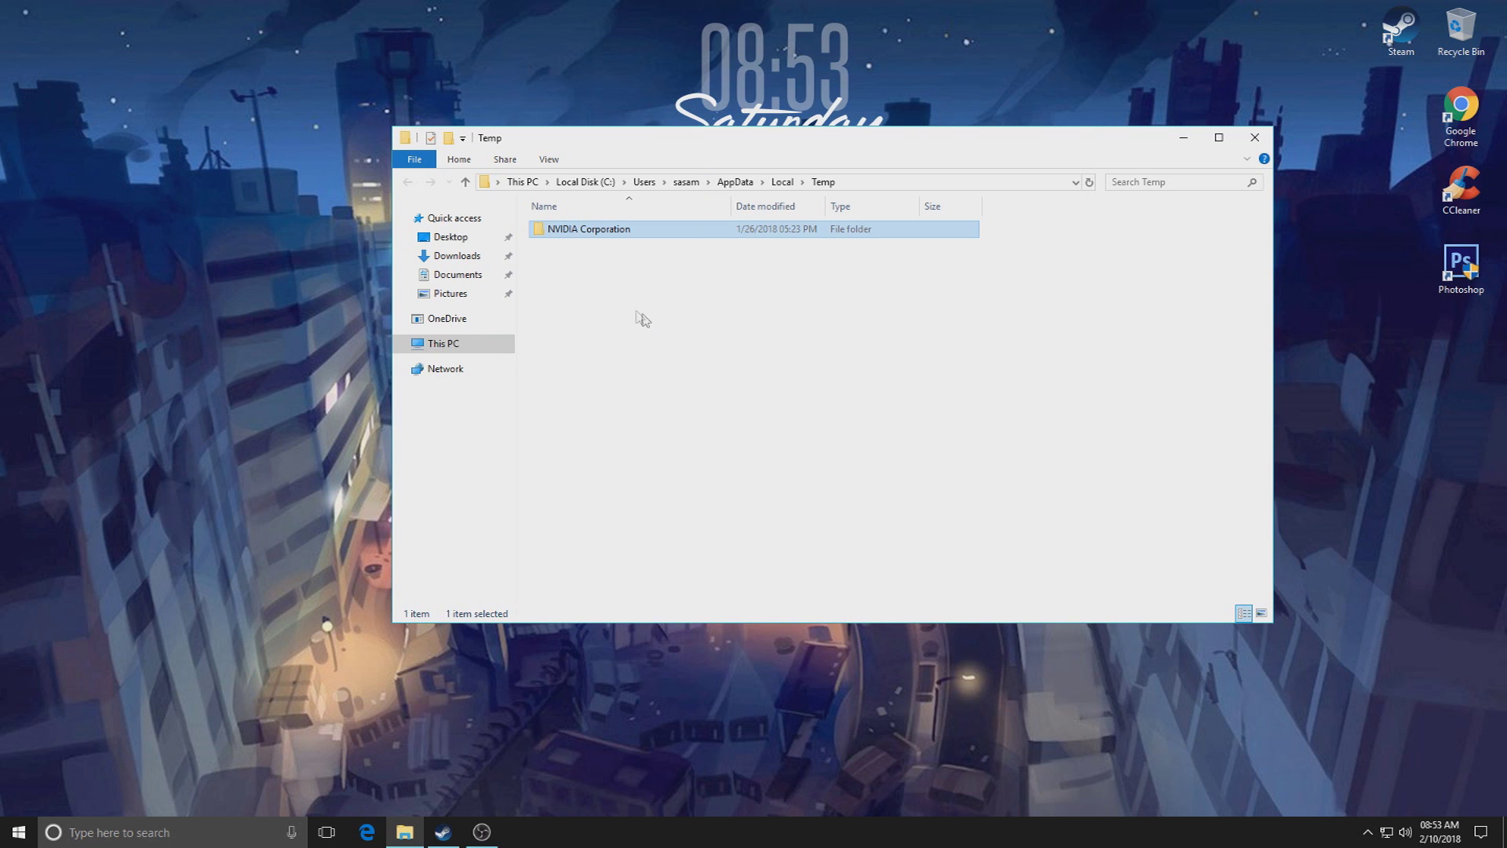
{"action": "left_click", "coordinate": [1254, 137]}
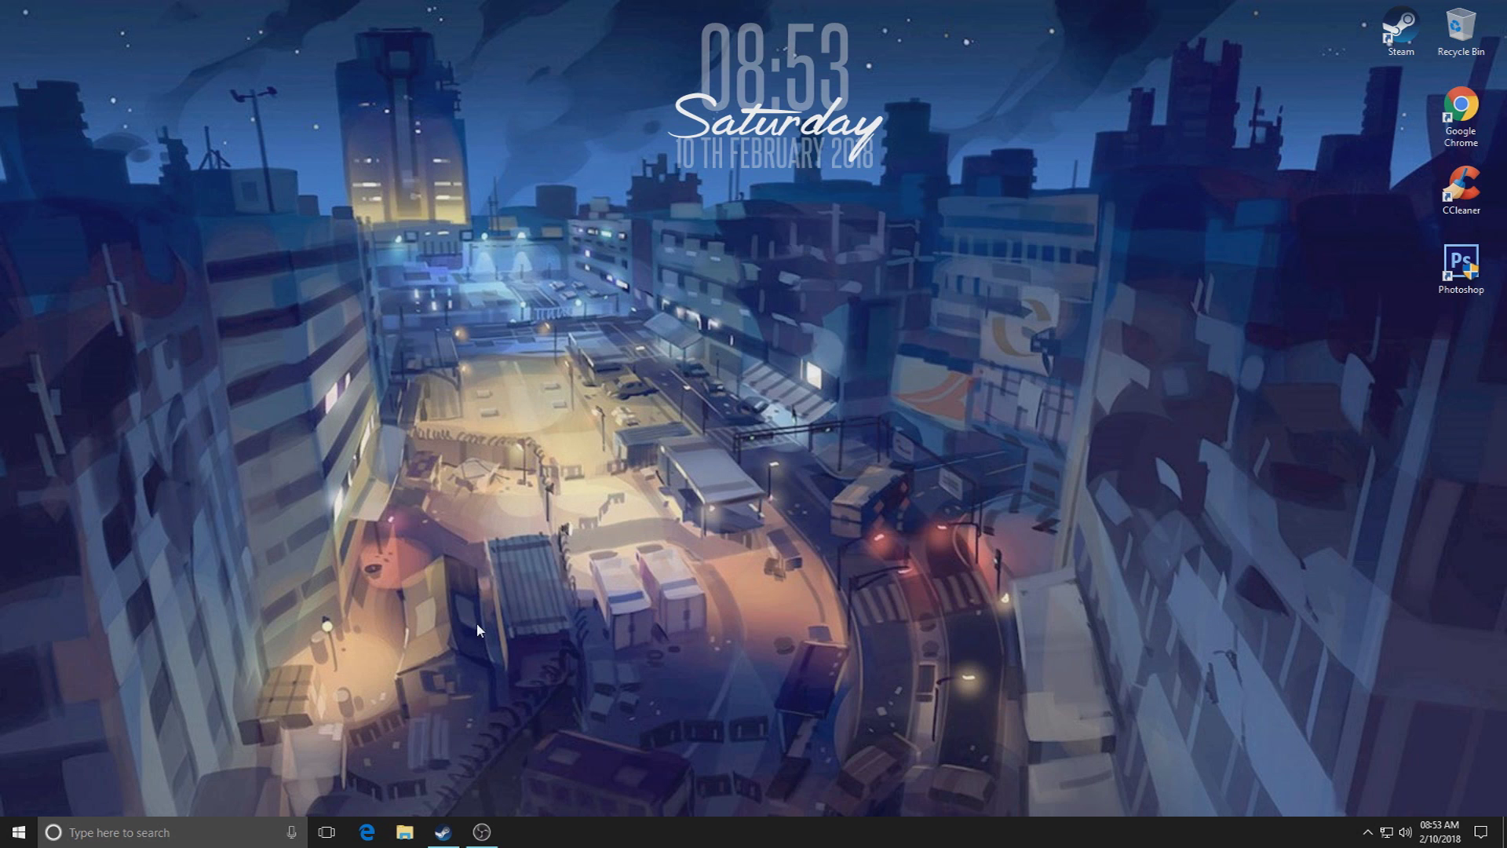
- Launch the Services app from a 'ser' search and centre its window
{"action": "left_click", "coordinate": [157, 834]}
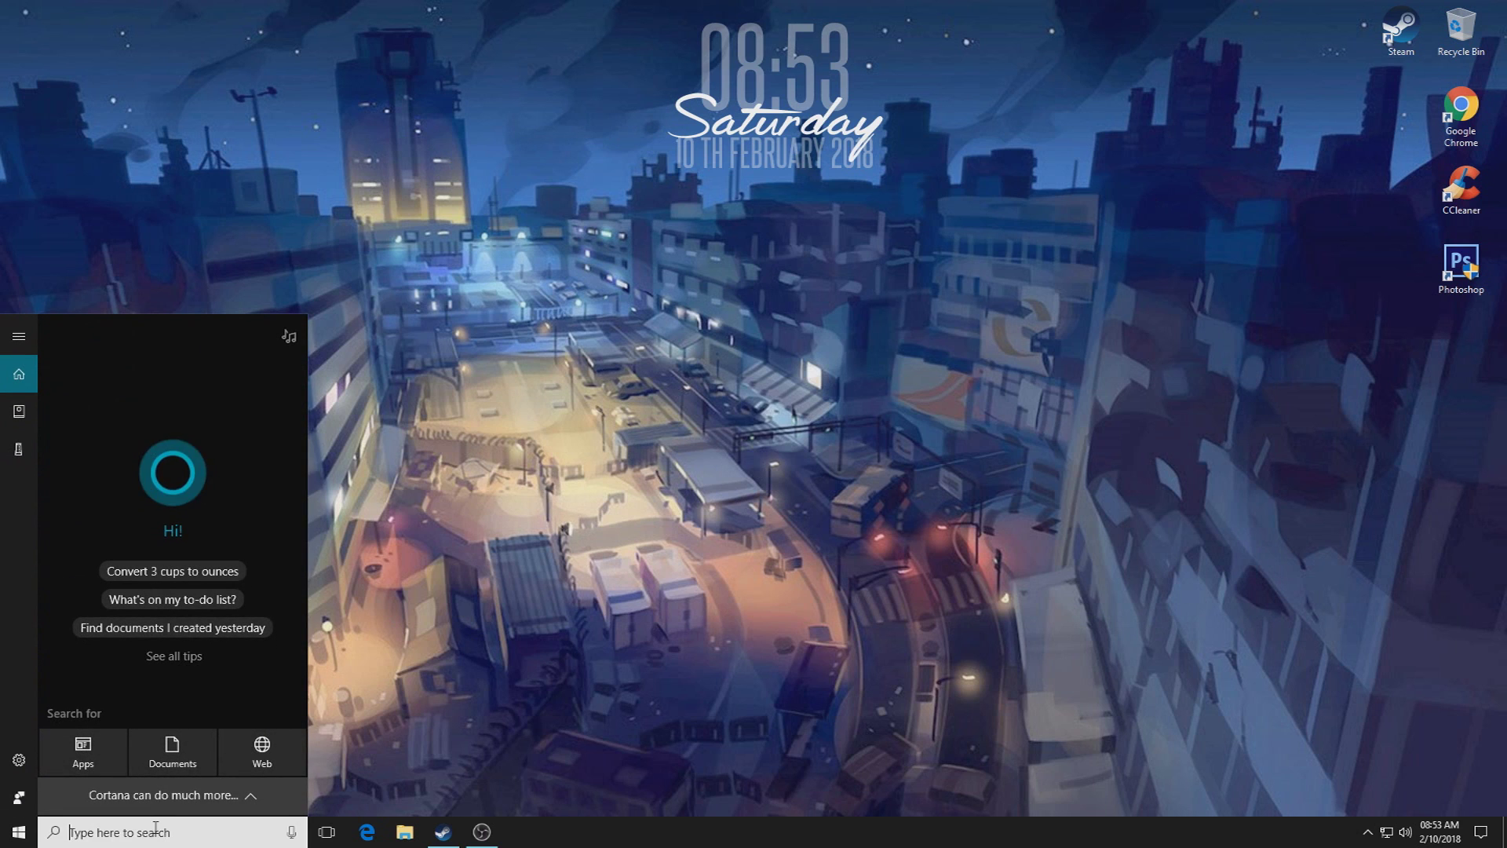
{"action": "type", "text": "ser"}
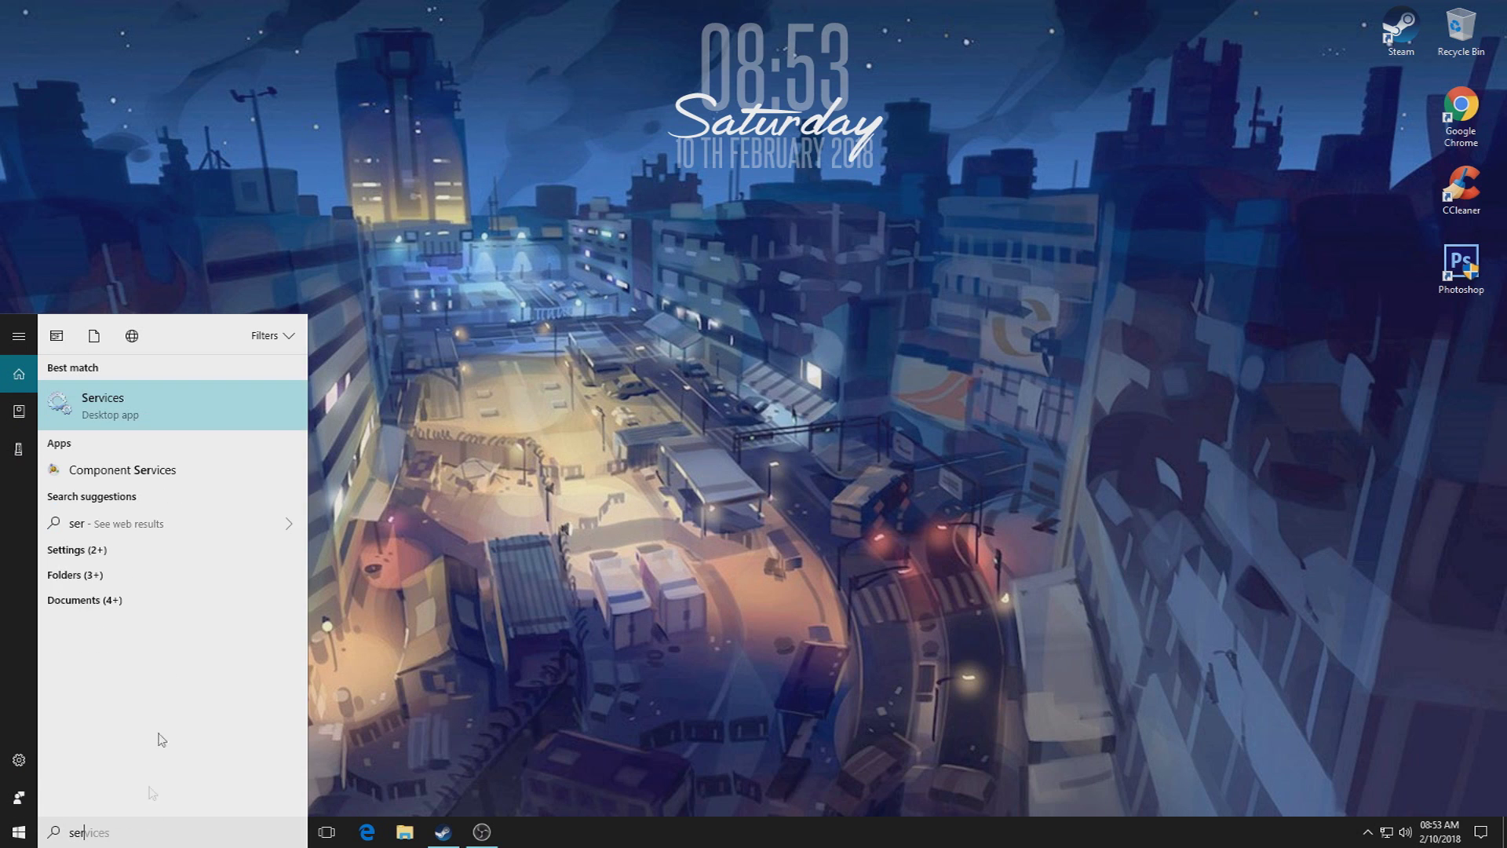
{"action": "left_click", "coordinate": [187, 390]}
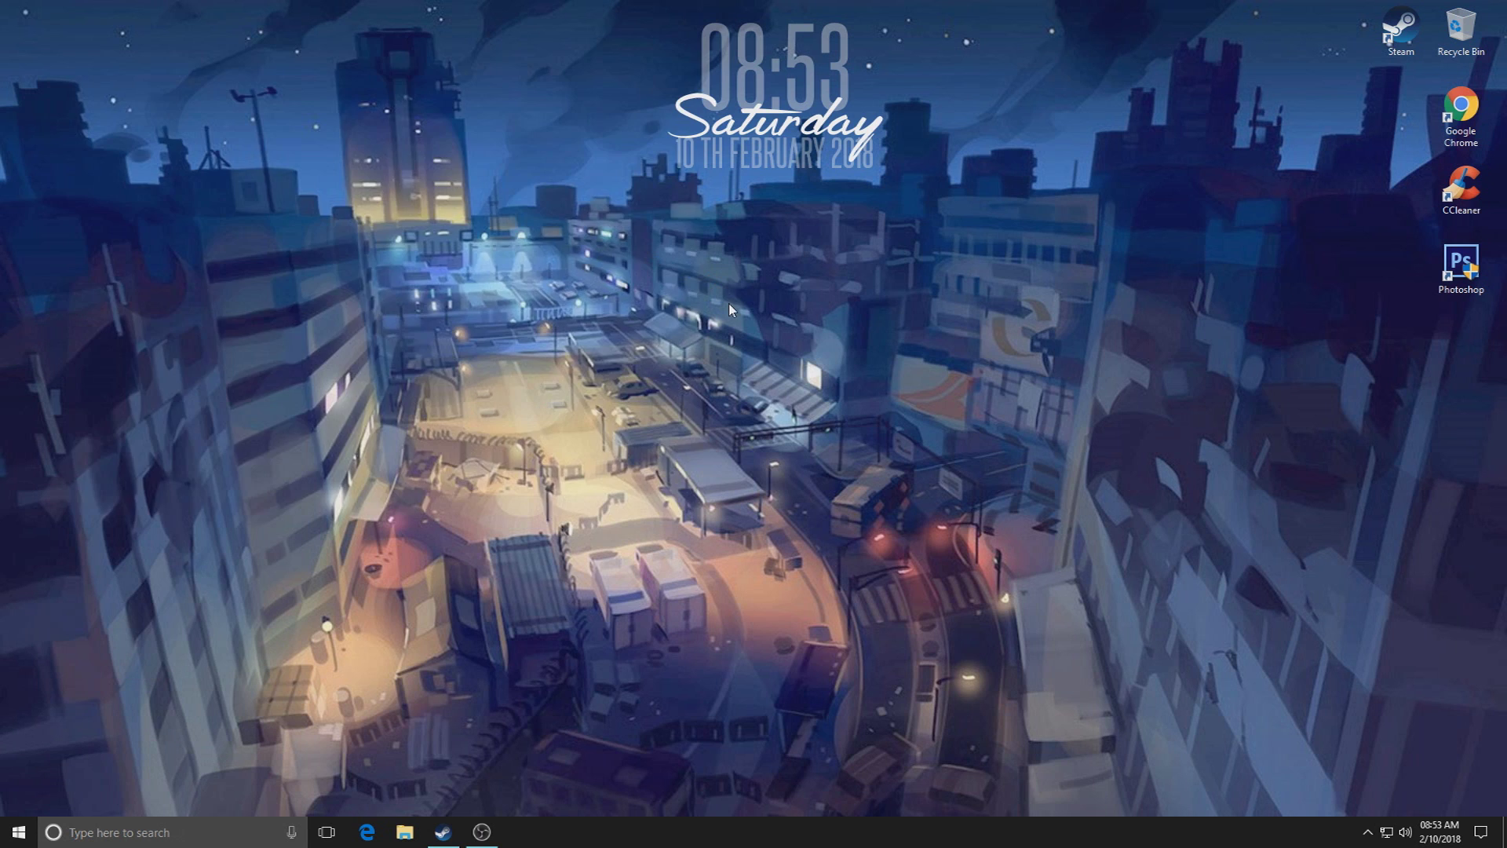
{"action": "left_click_drag", "start_coordinate": [514, 71], "coordinate": [834, 145]}
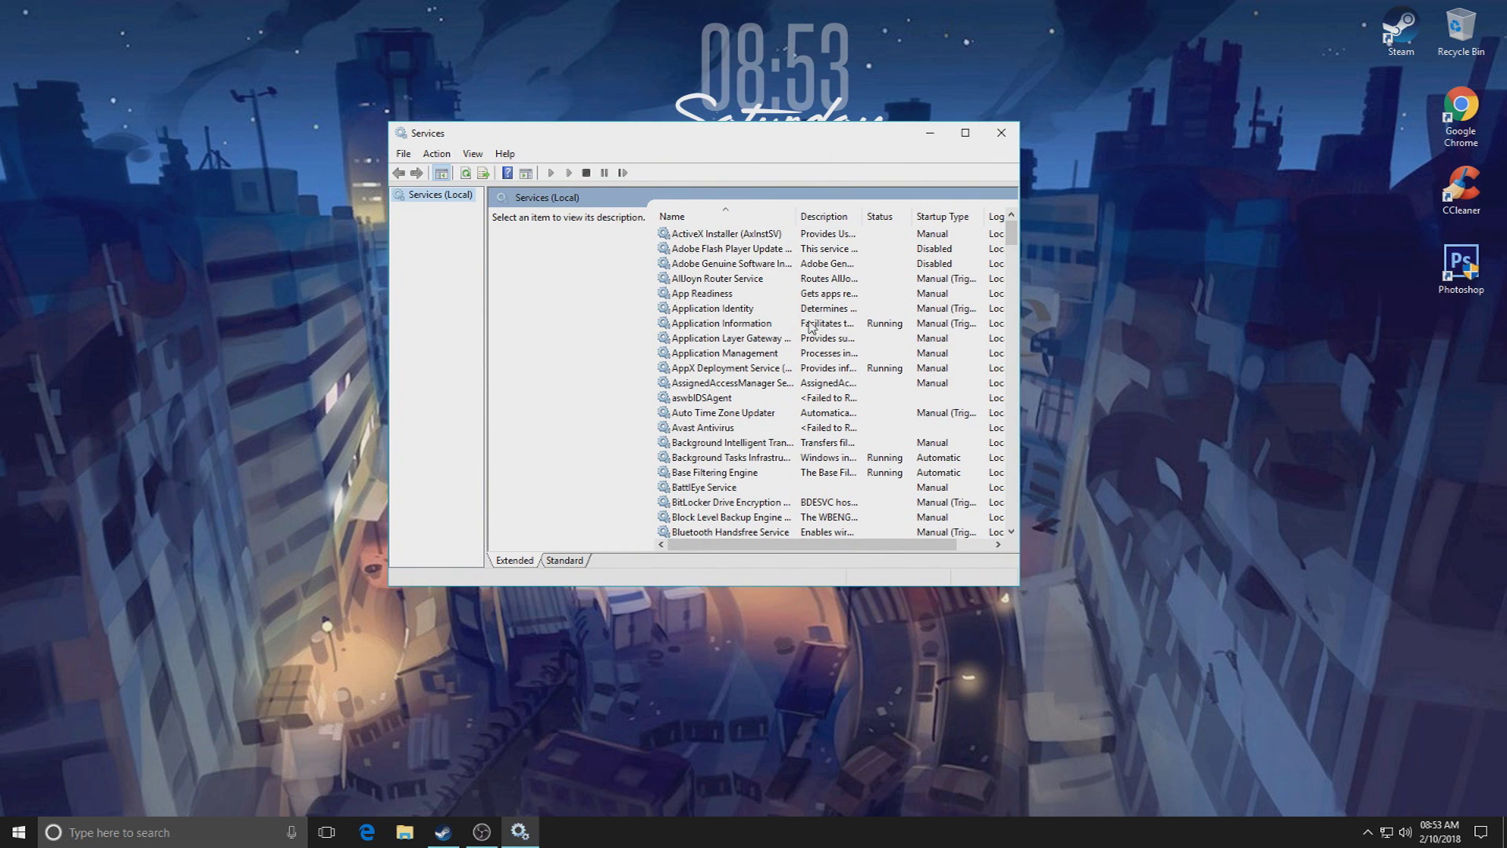
{"action": "scroll", "coordinate": [722, 402], "scroll_direction": "down", "scroll_amount": 12}
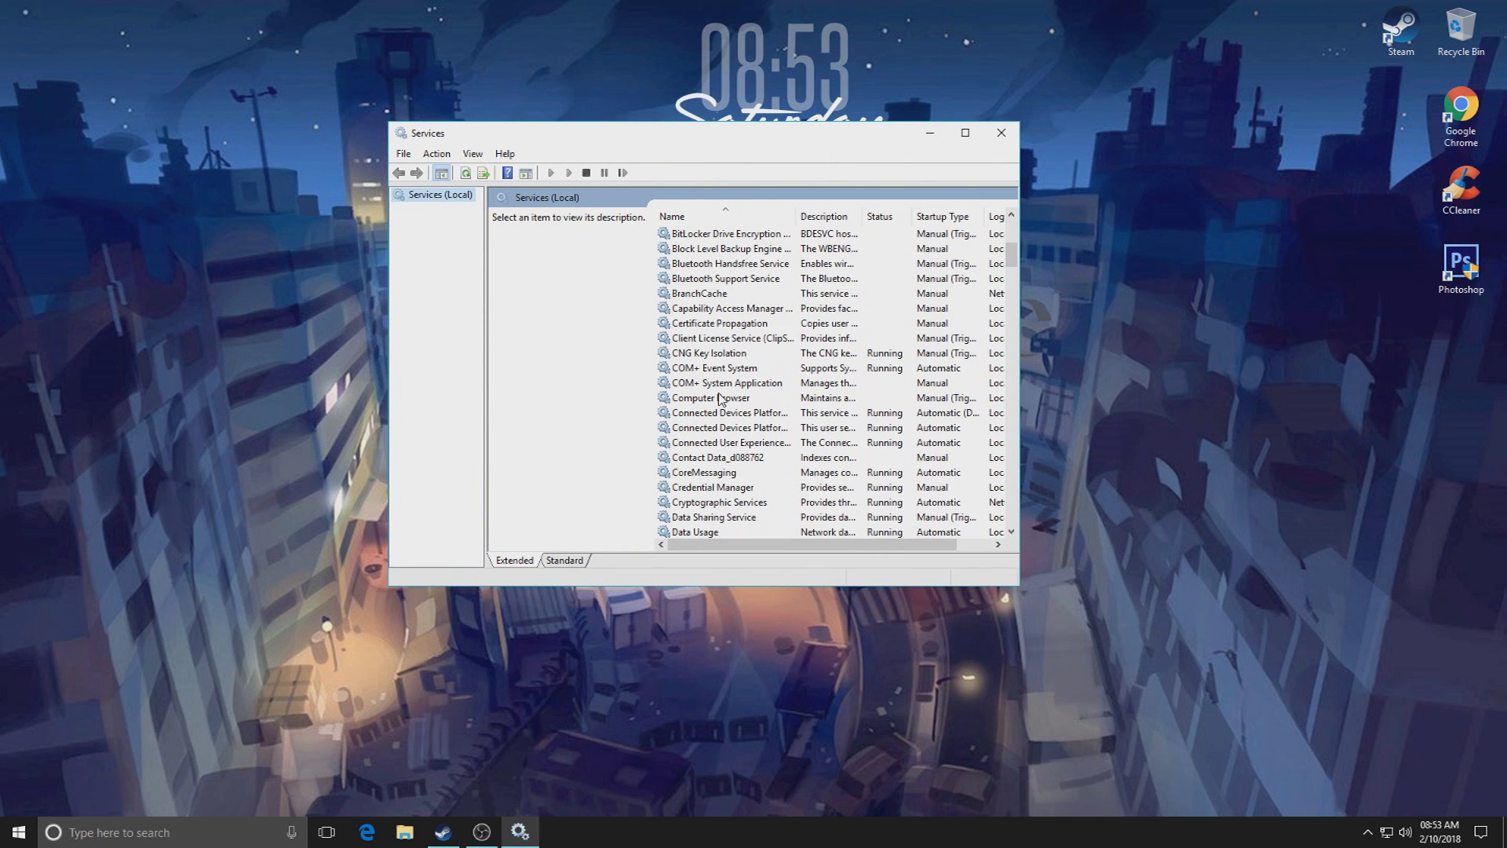
{"action": "scroll", "coordinate": [722, 402], "scroll_direction": "down", "scroll_amount": 4}
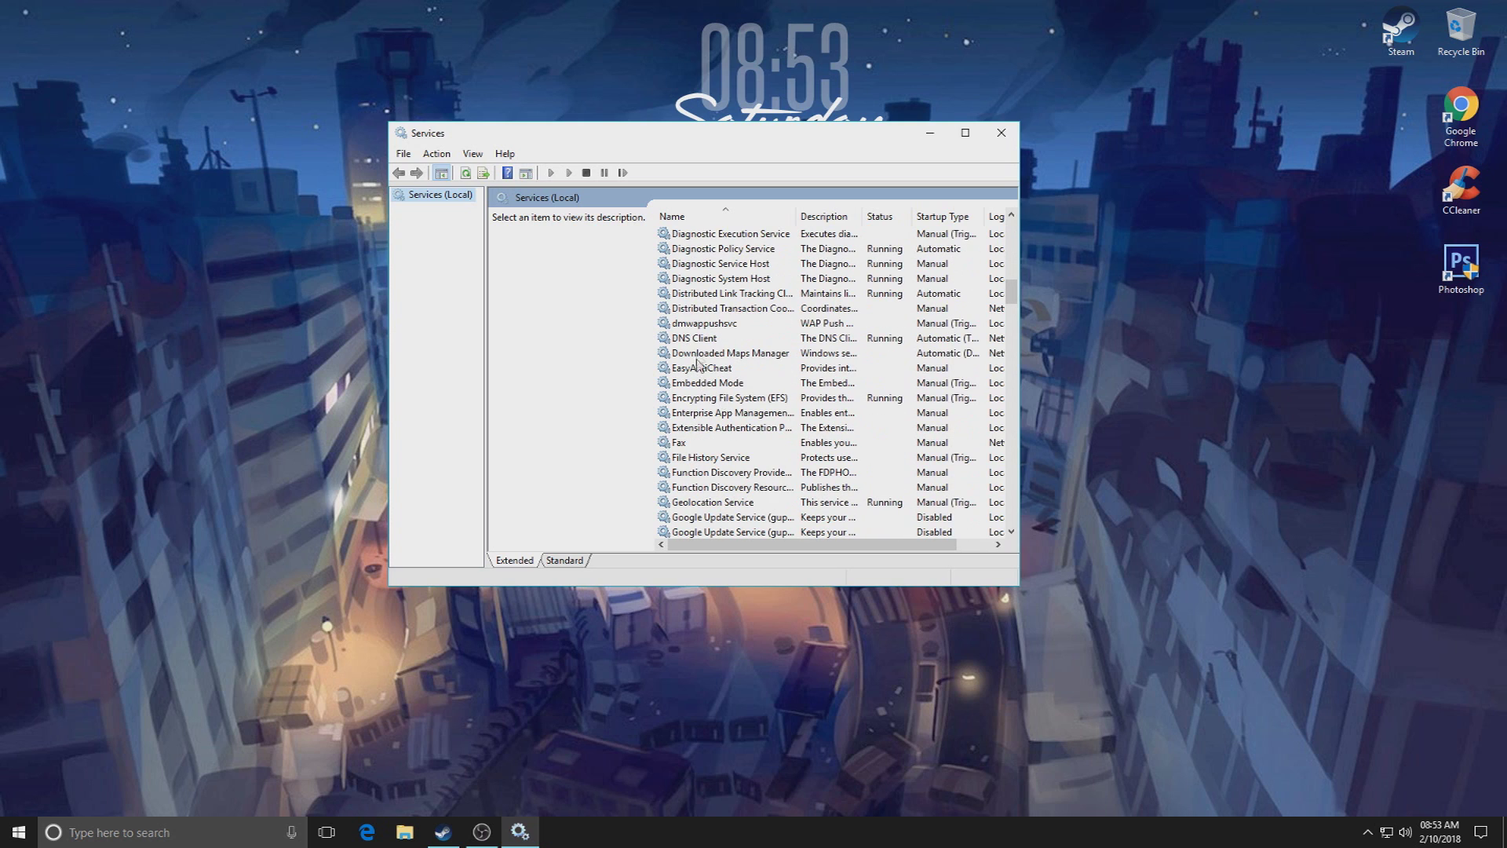
- Set the dmwappushsvc service's startup type to Disabled
{"action": "left_click", "coordinate": [707, 325]}
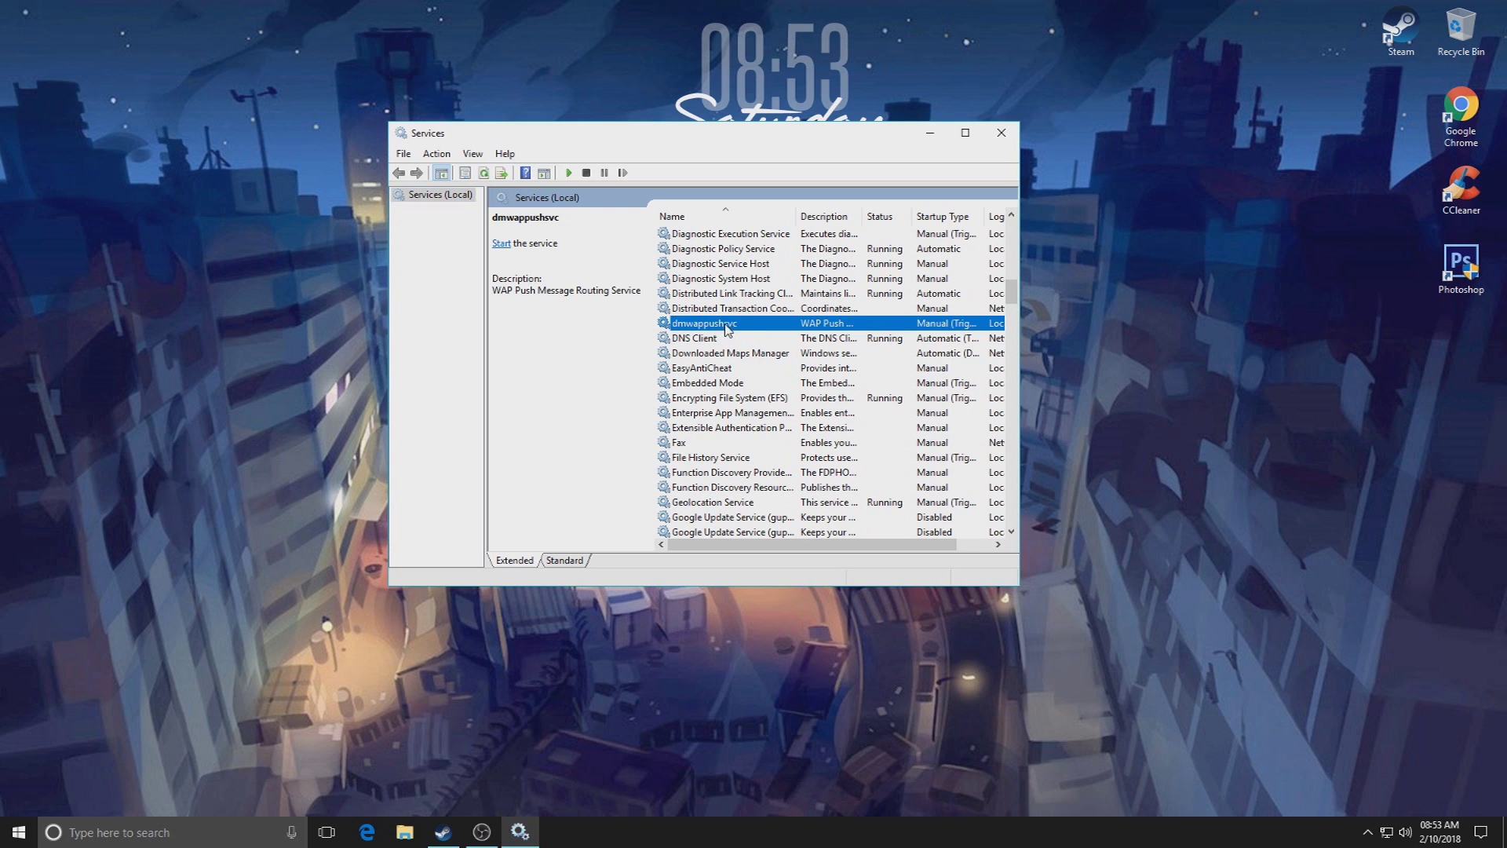
{"action": "right_click", "coordinate": [719, 329]}
{"action": "left_click", "coordinate": [782, 477]}
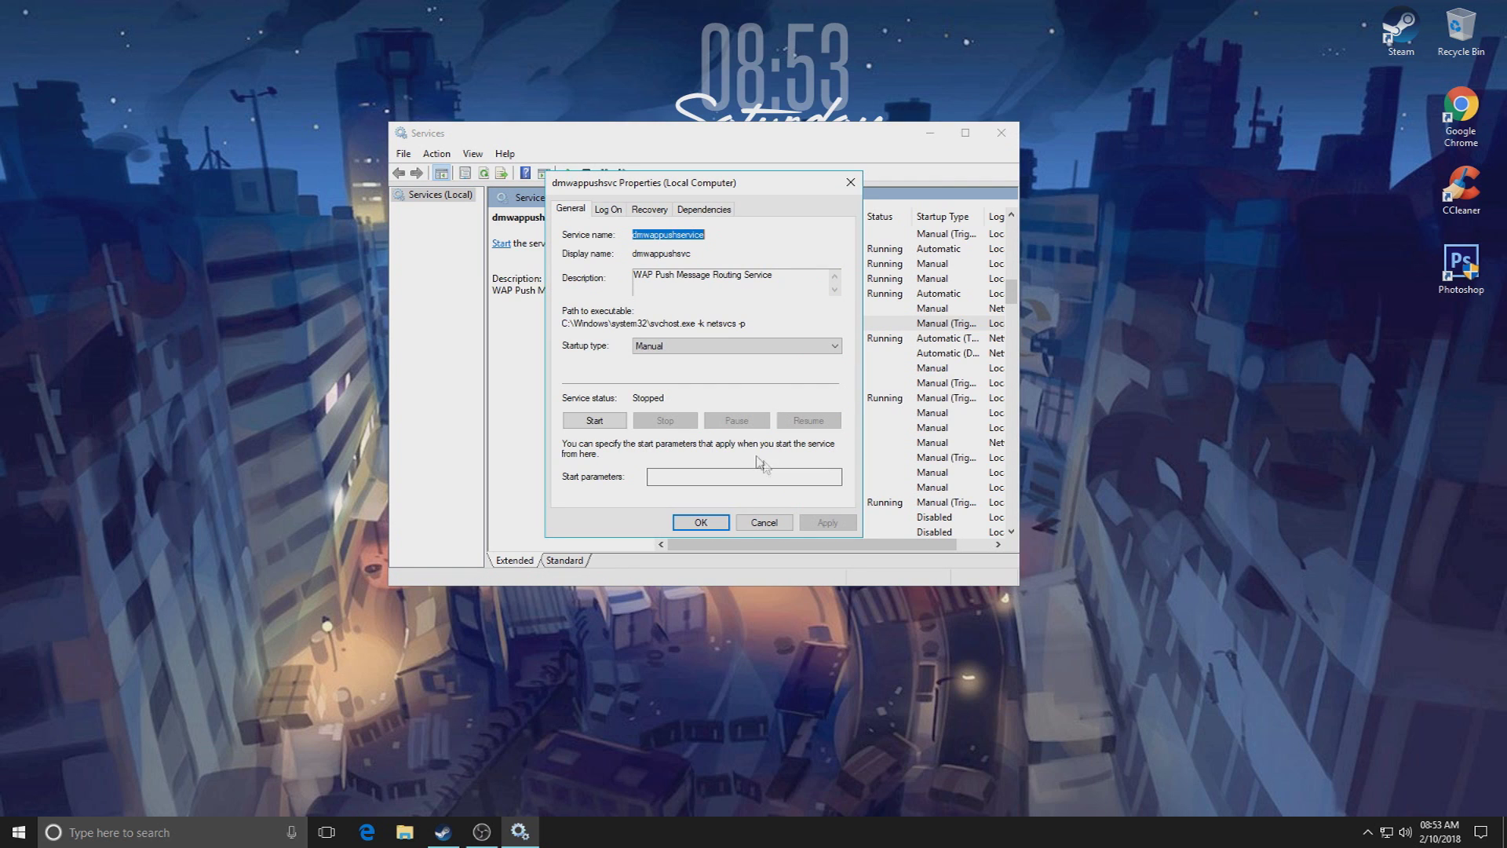
{"action": "left_click", "coordinate": [671, 346]}
{"action": "left_click", "coordinate": [663, 394]}
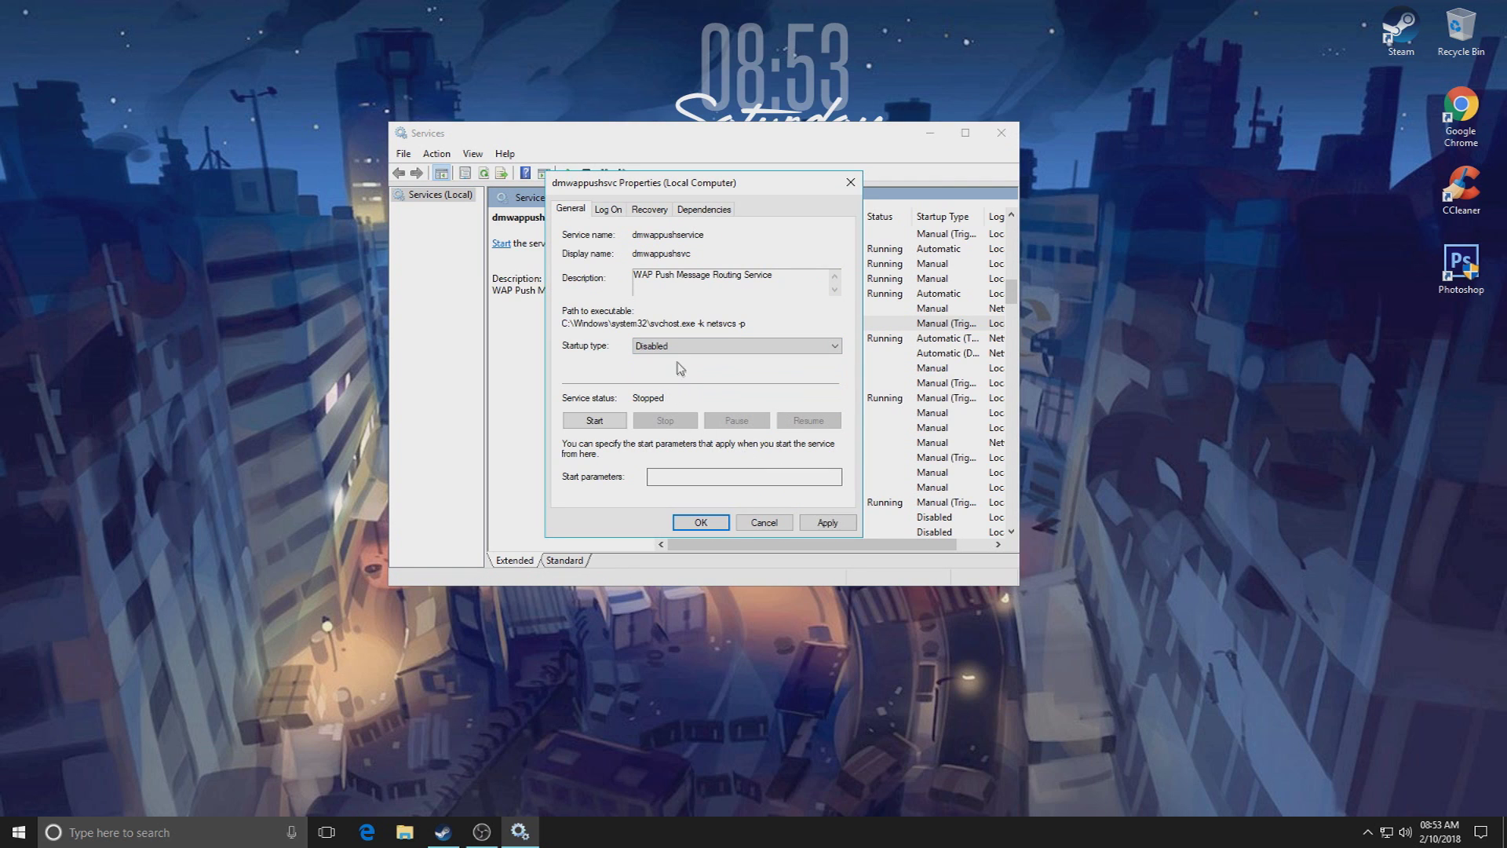
{"action": "left_click", "coordinate": [826, 523]}
{"action": "left_click", "coordinate": [701, 522]}
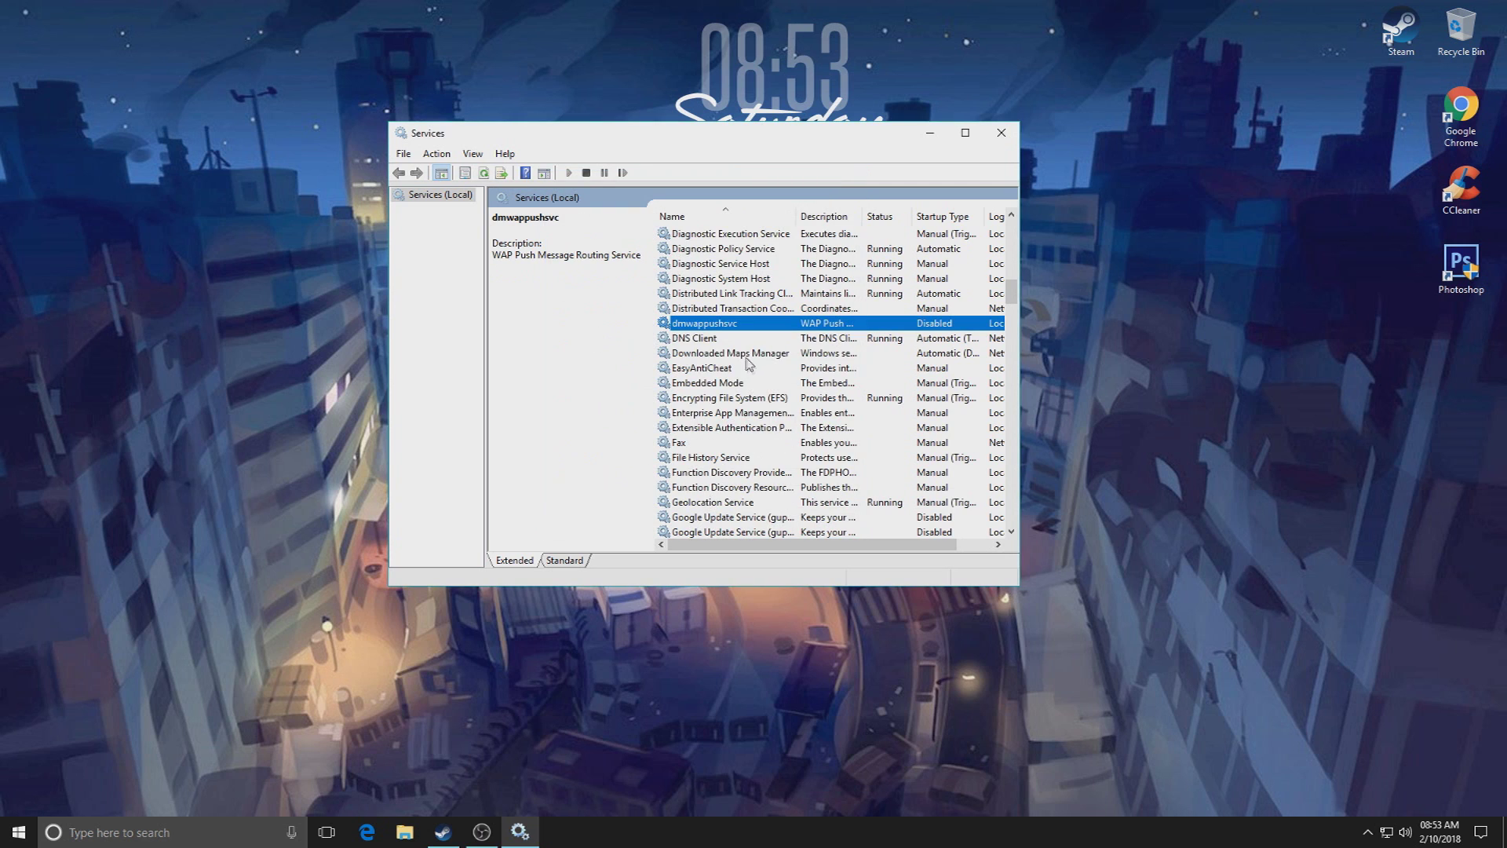
- Set the Fax service's startup type to Disabled
{"action": "scroll", "coordinate": [717, 382], "scroll_direction": "down", "scroll_amount": 1}
{"action": "left_click", "coordinate": [680, 398]}
{"action": "right_click", "coordinate": [683, 398]}
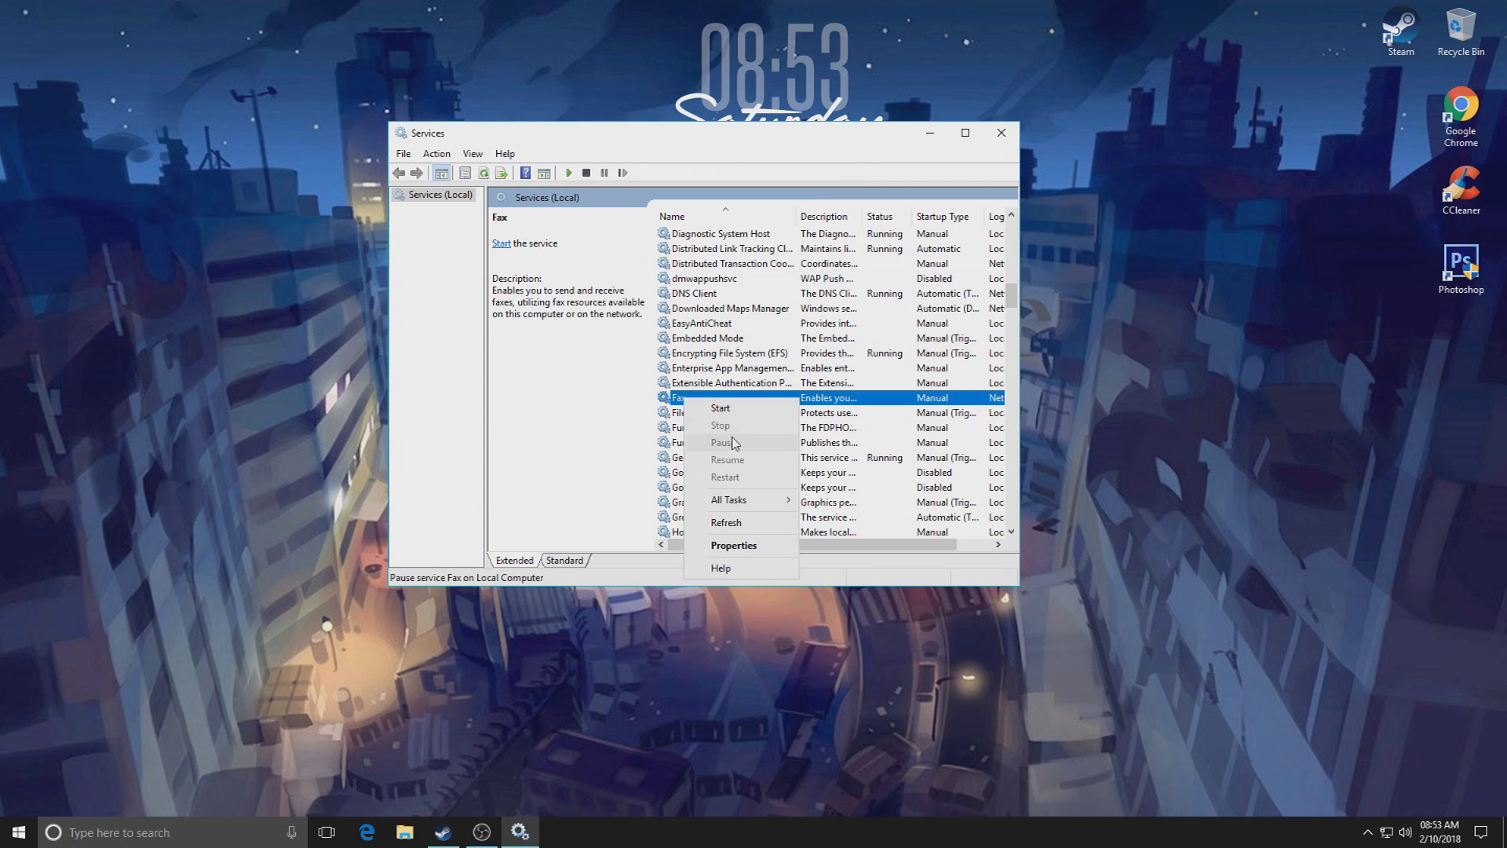
{"action": "left_click", "coordinate": [733, 546]}
{"action": "left_click", "coordinate": [686, 349]}
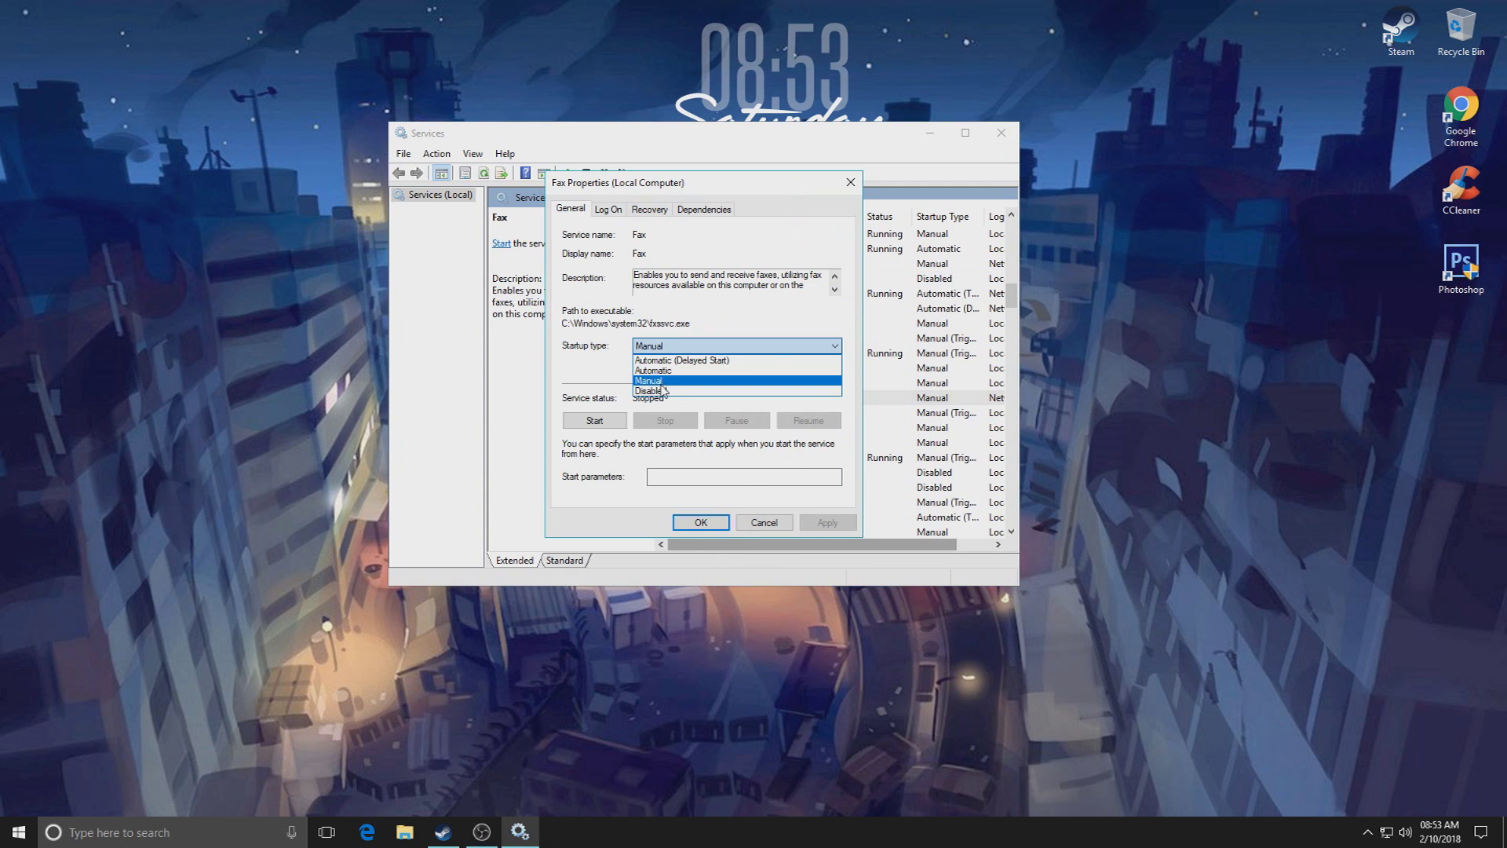
{"action": "left_click", "coordinate": [730, 394]}
{"action": "left_click", "coordinate": [828, 523]}
{"action": "left_click", "coordinate": [701, 522]}
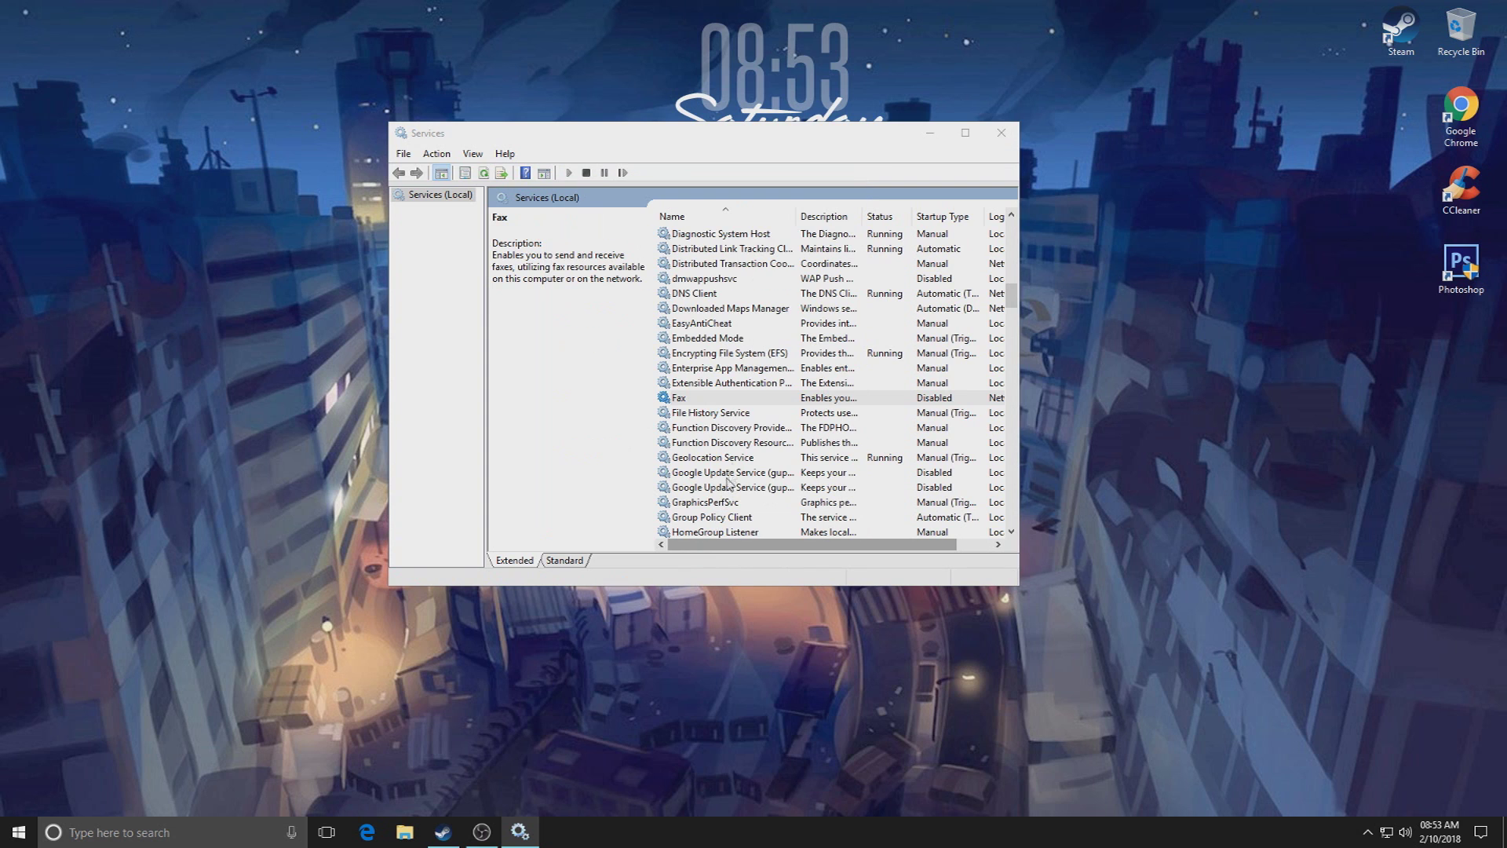
- Find Superfetch further down the list and change its startup type to Disabled
{"action": "scroll", "coordinate": [689, 420], "scroll_direction": "down", "scroll_amount": 8}
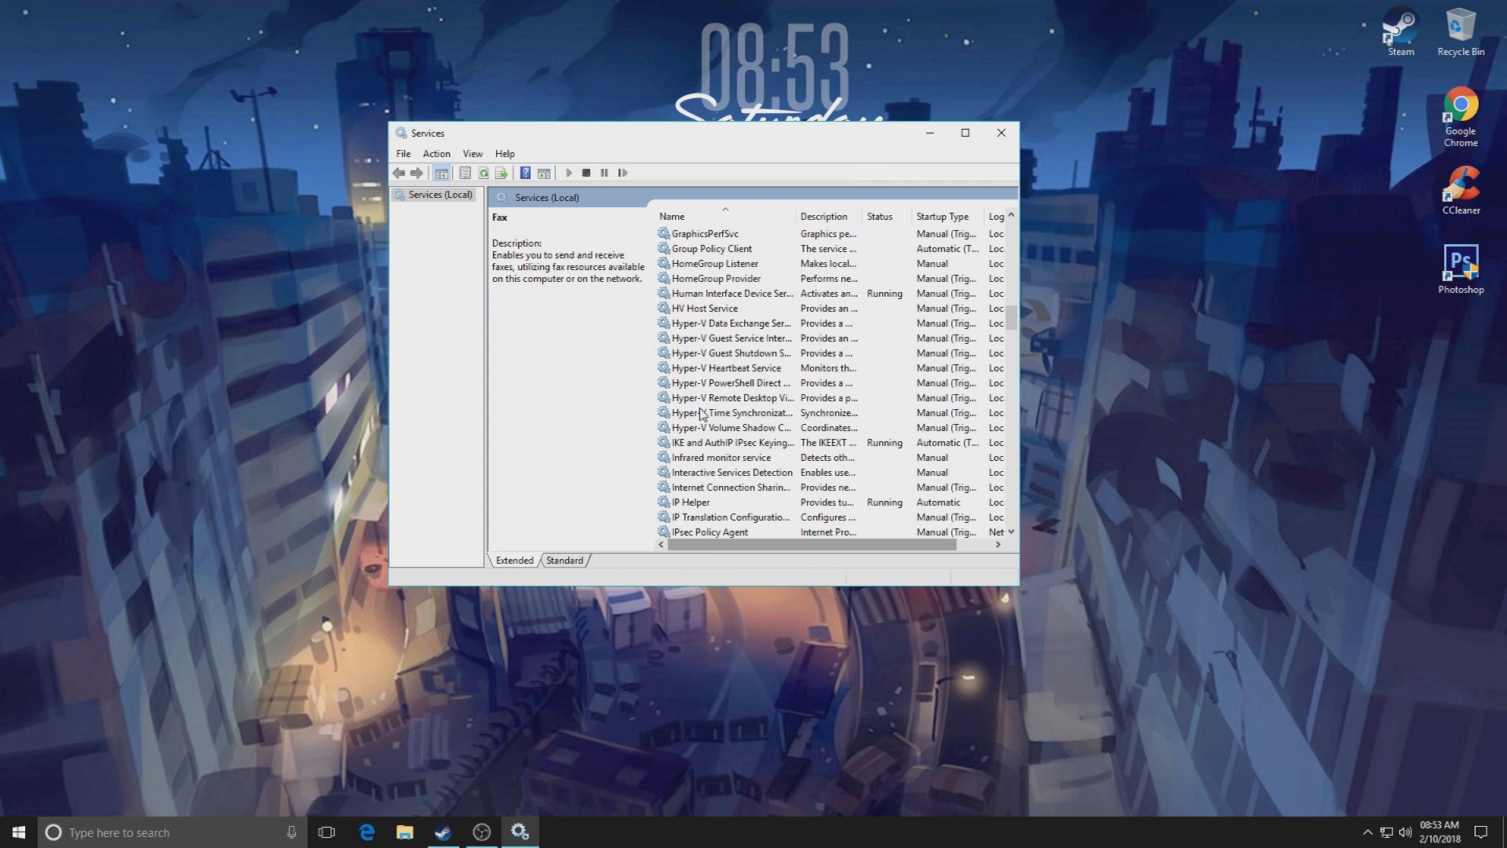
{"action": "scroll", "coordinate": [704, 414], "scroll_direction": "down", "scroll_amount": 7}
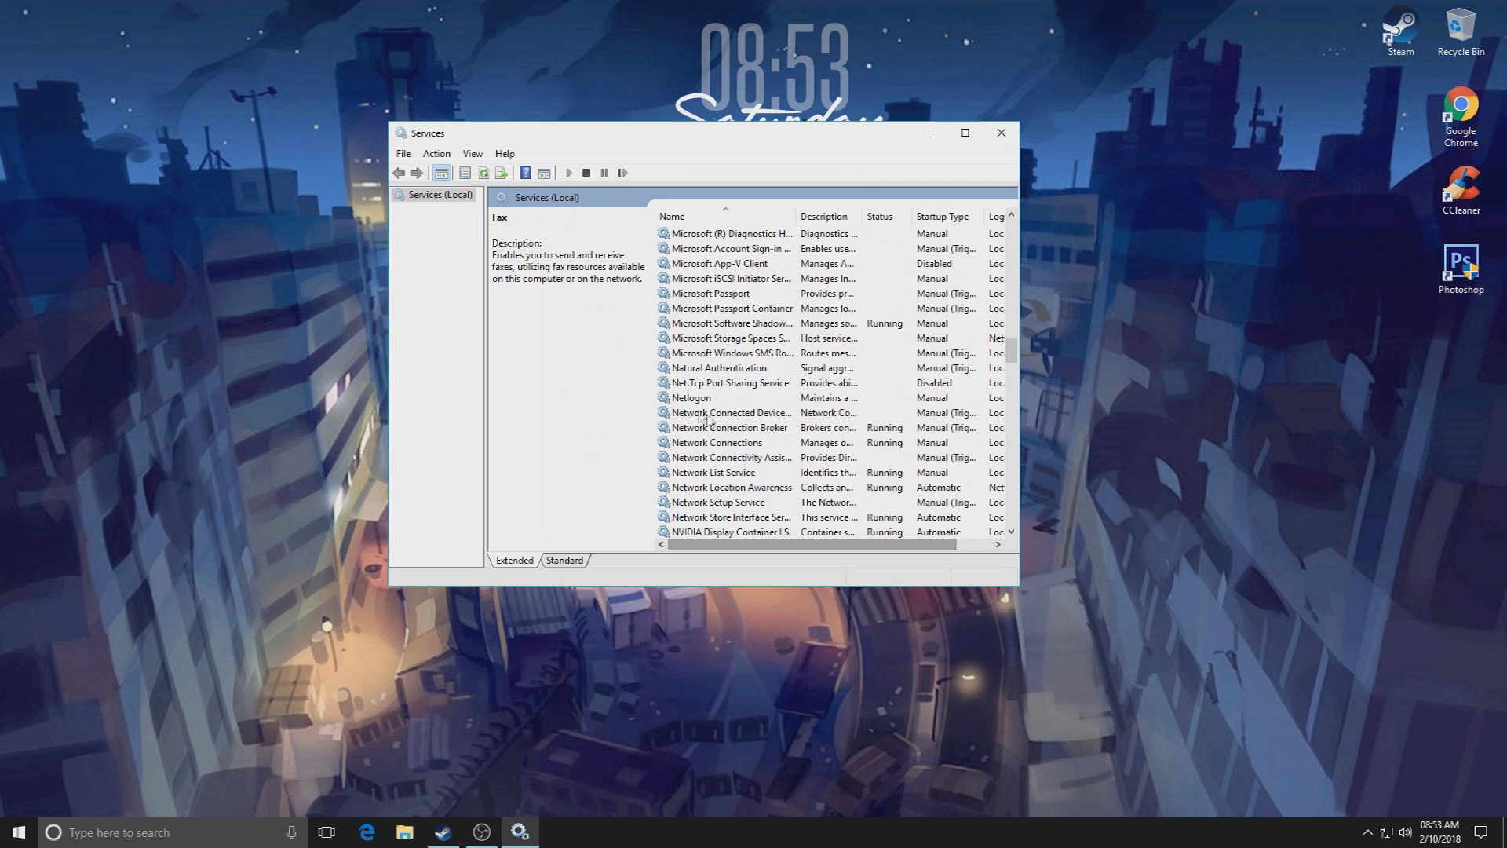
{"action": "scroll", "coordinate": [726, 313], "scroll_direction": "down", "scroll_amount": 5}
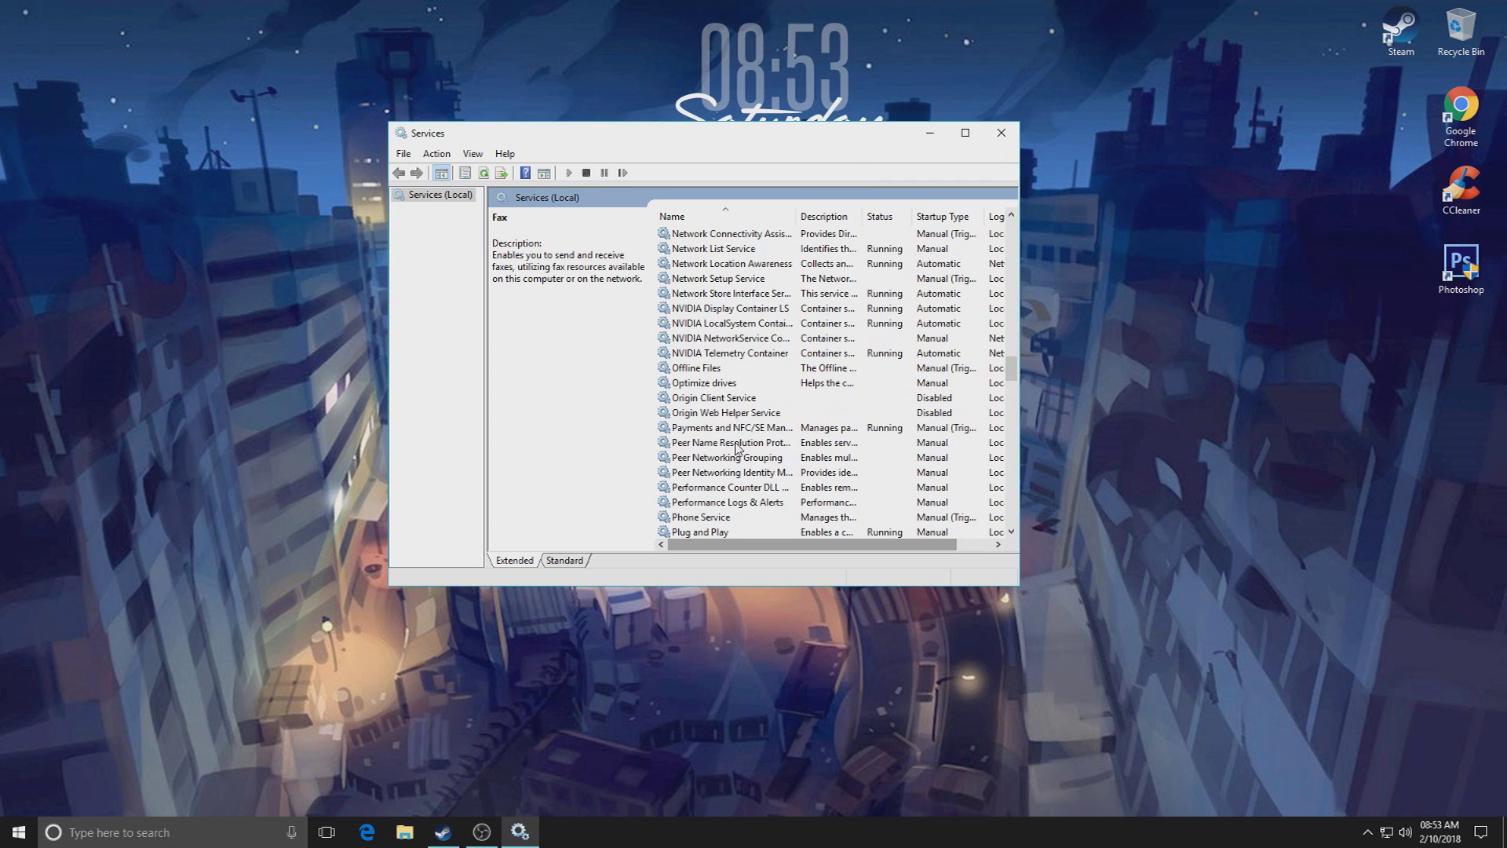
{"action": "scroll", "coordinate": [738, 449], "scroll_direction": "down", "scroll_amount": 7}
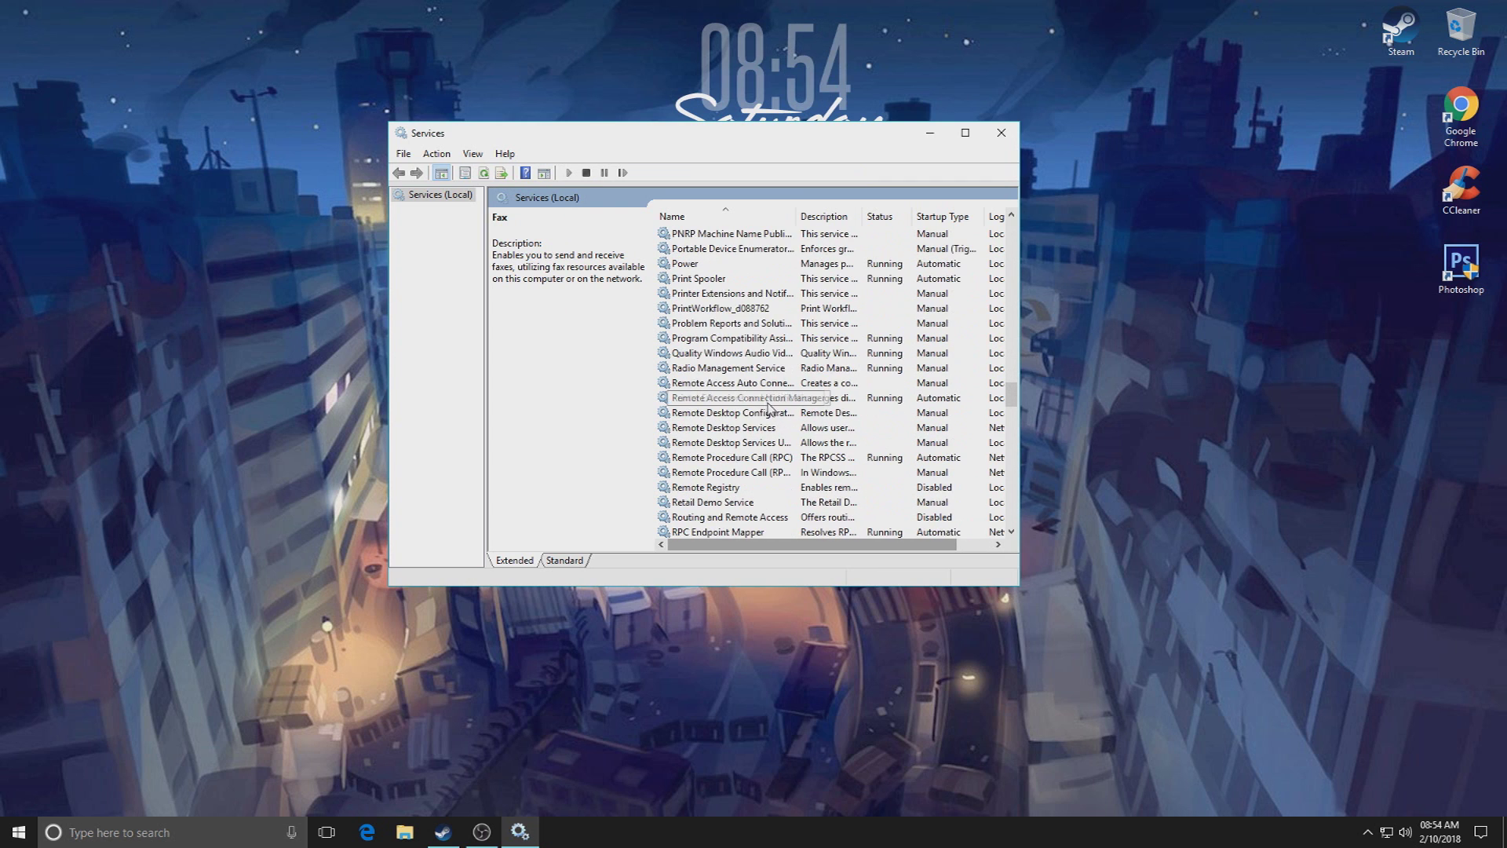
{"action": "scroll", "coordinate": [745, 402], "scroll_direction": "down", "scroll_amount": 6}
{"action": "scroll", "coordinate": [732, 398], "scroll_direction": "down", "scroll_amount": 2}
{"action": "scroll", "coordinate": [738, 477], "scroll_direction": "down", "scroll_amount": 3}
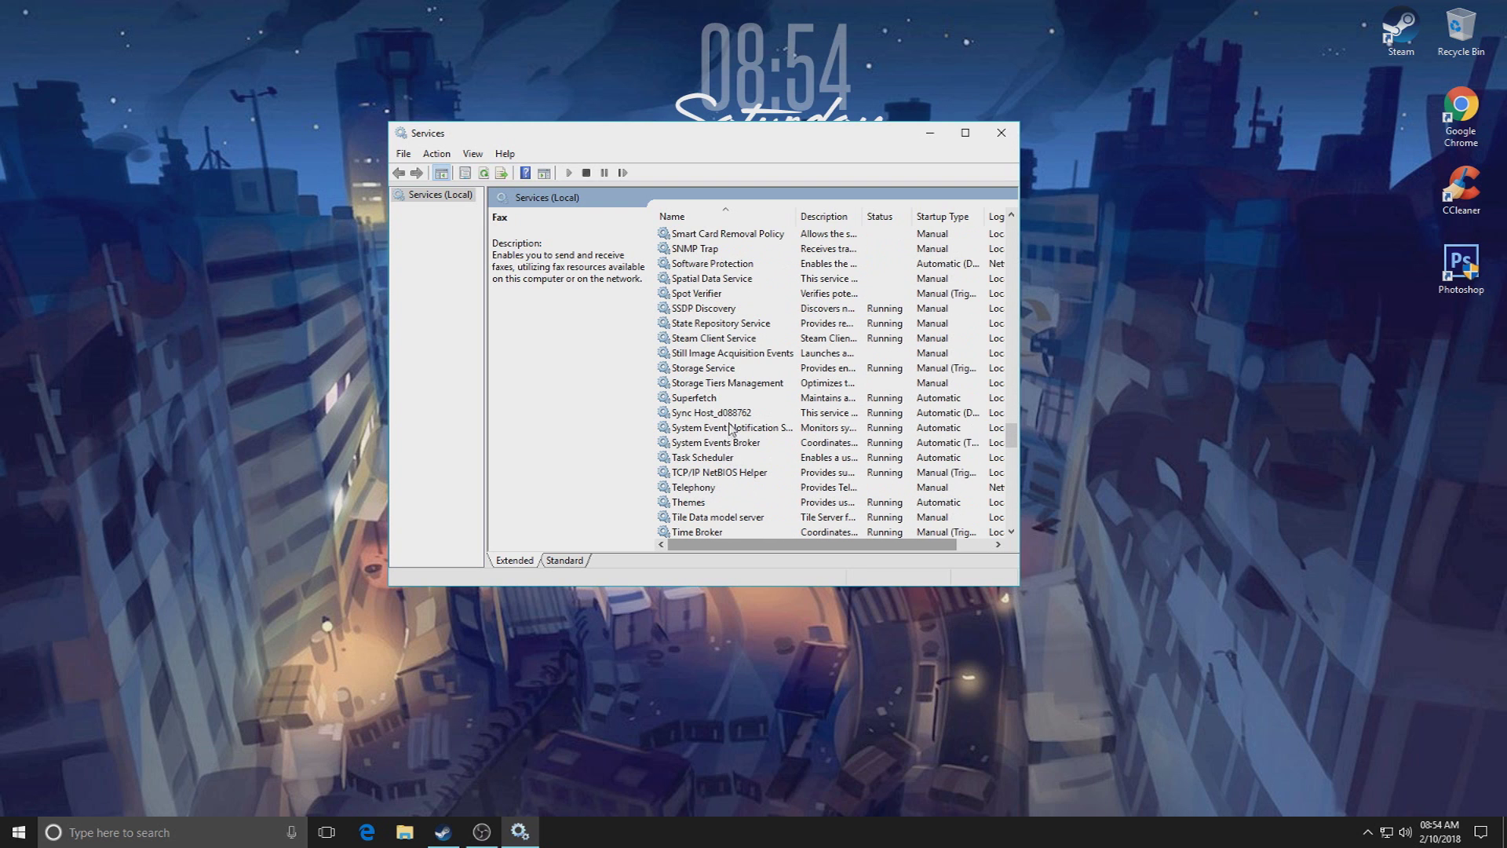
{"action": "left_click", "coordinate": [709, 399]}
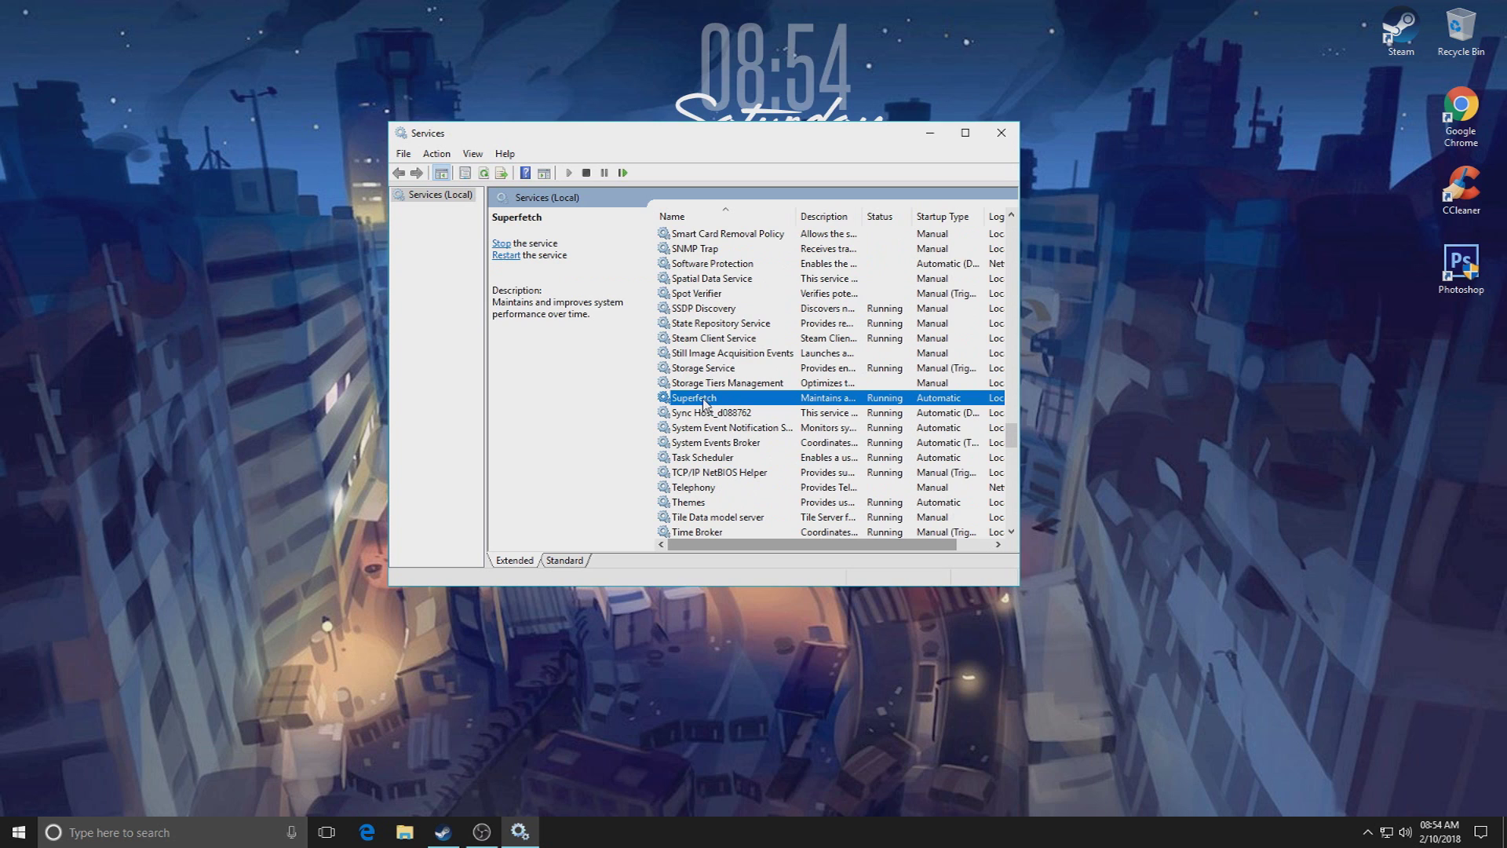
{"action": "right_click", "coordinate": [704, 404]}
{"action": "left_click", "coordinate": [730, 549]}
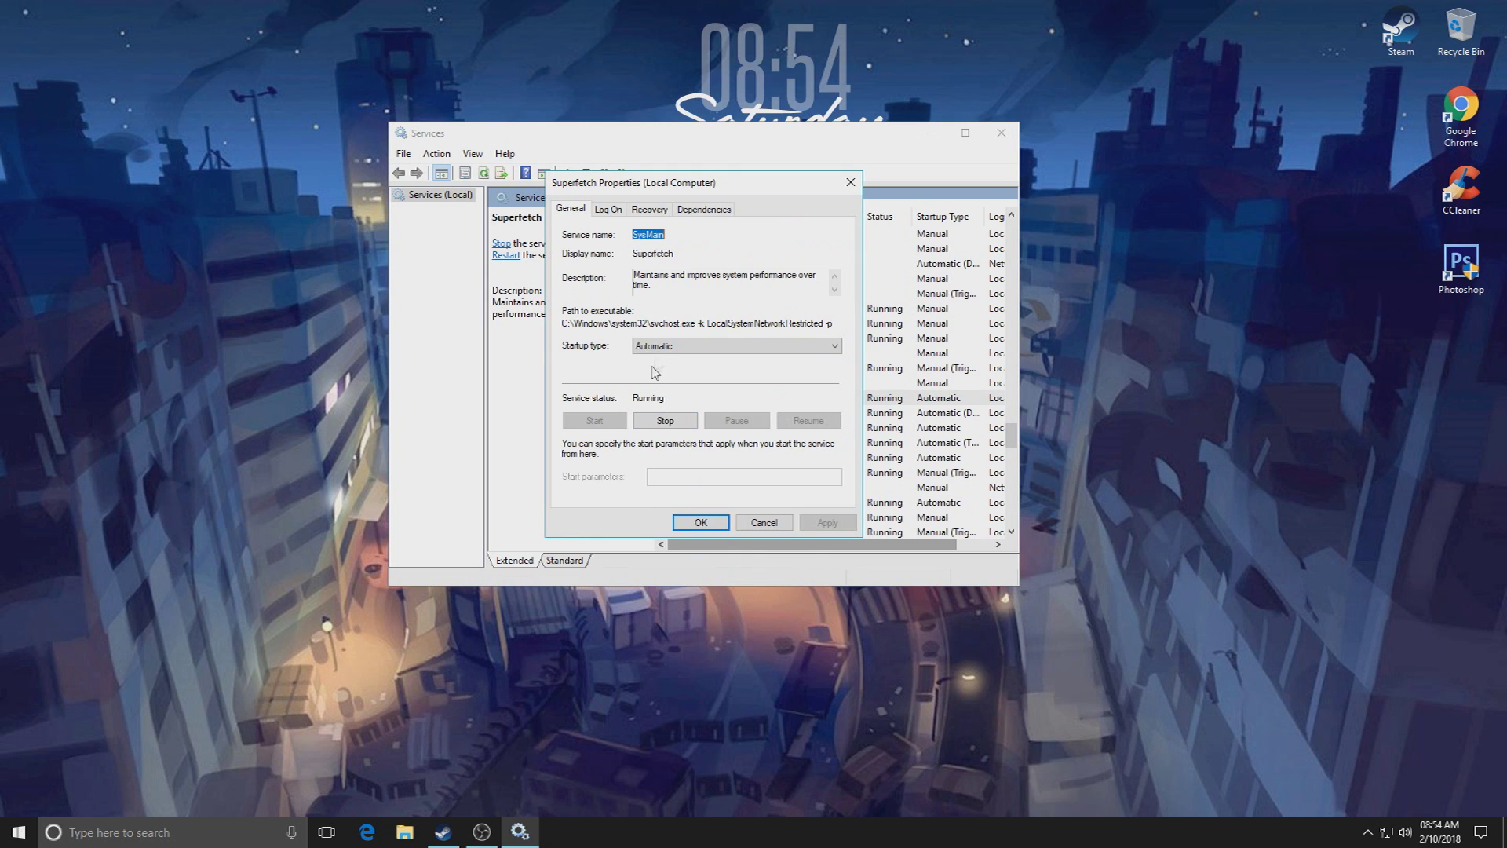
{"action": "left_click", "coordinate": [658, 346]}
{"action": "left_click", "coordinate": [659, 391]}
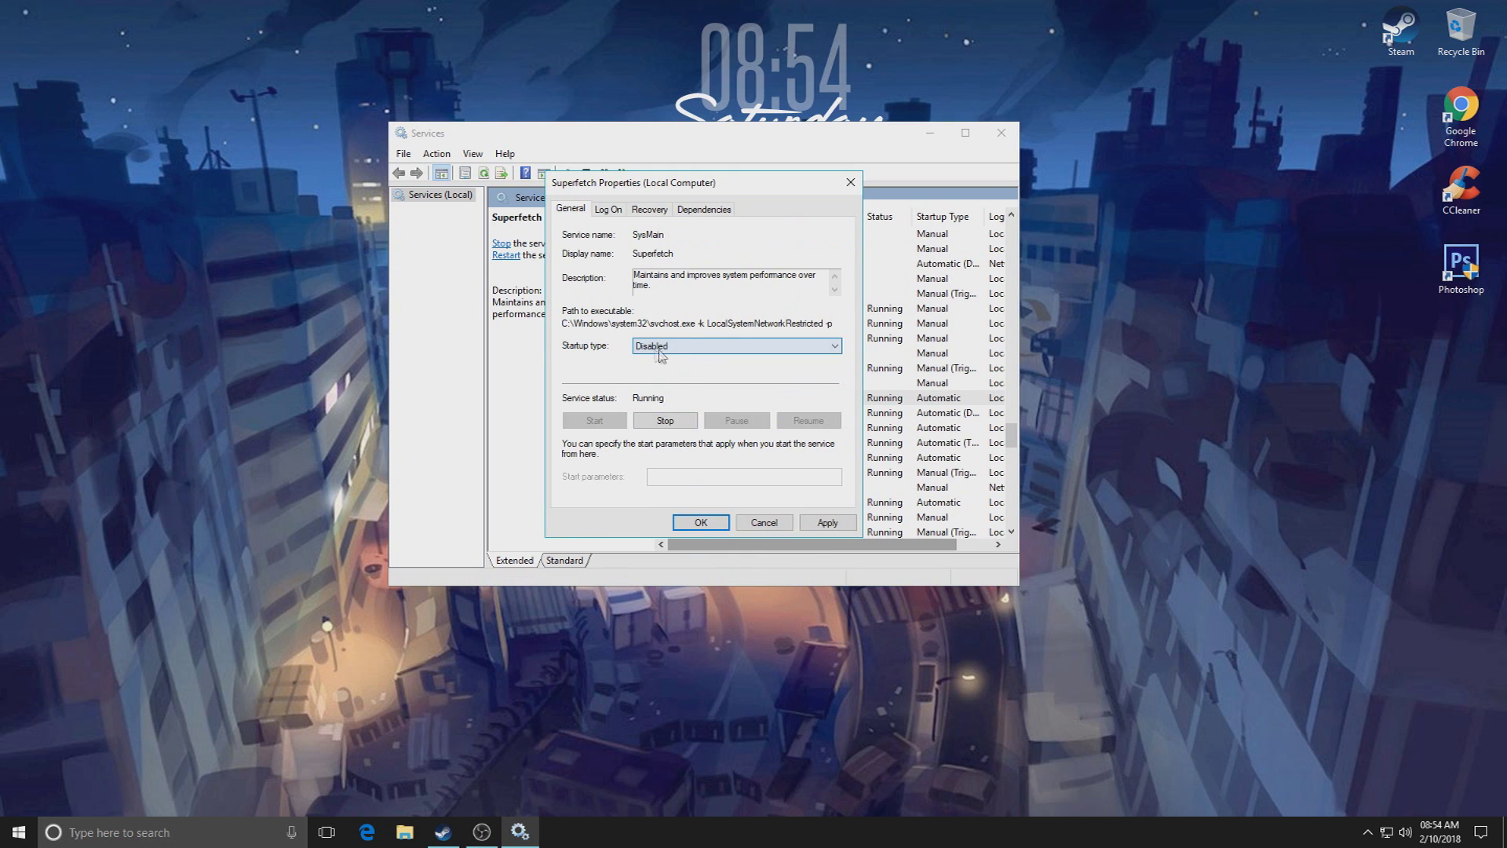
{"action": "left_click", "coordinate": [826, 522]}
{"action": "left_click", "coordinate": [704, 523]}
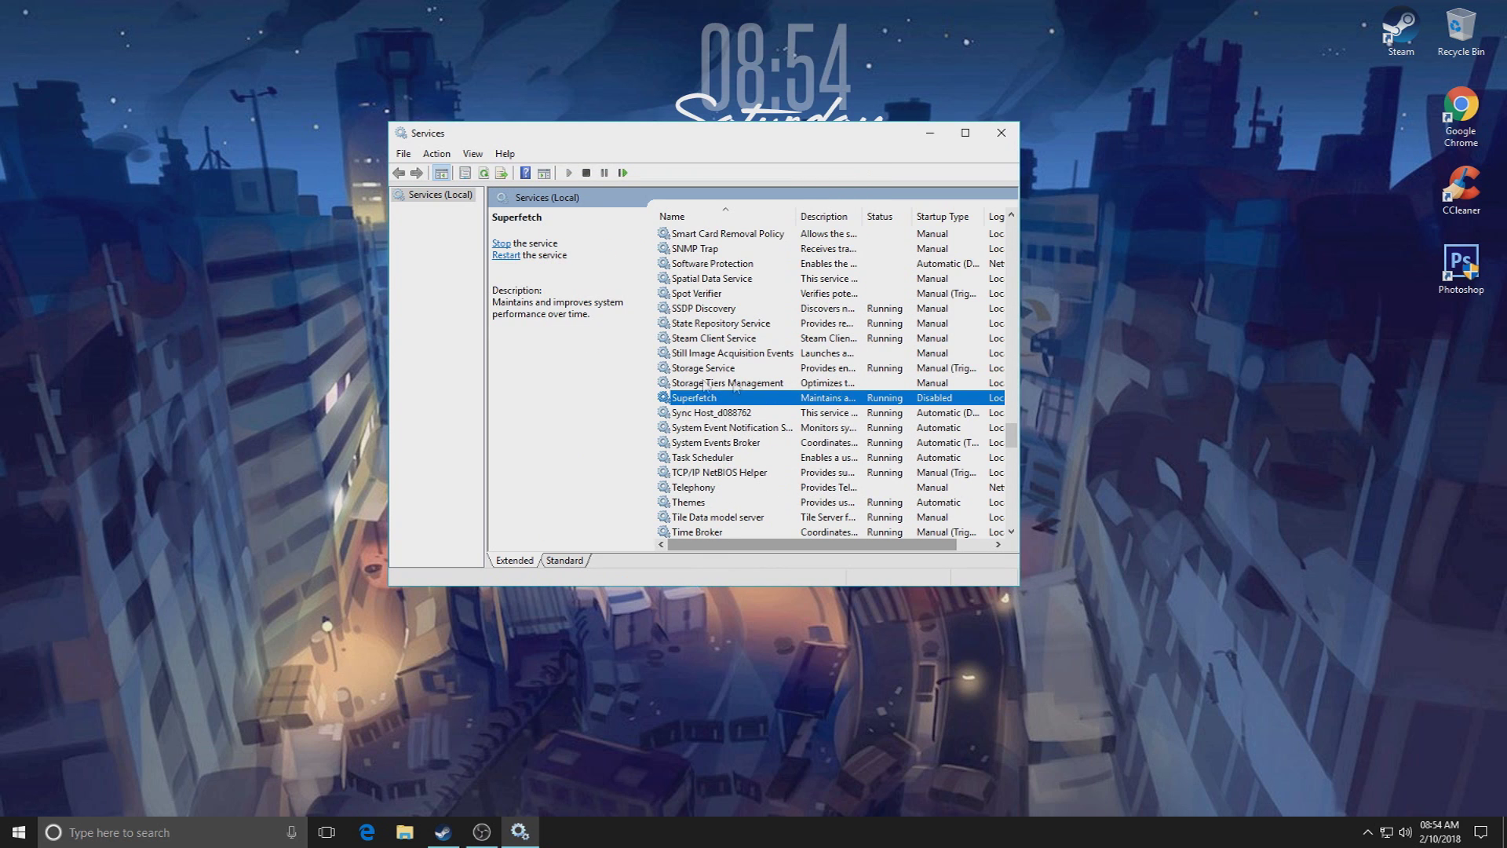
- Set Xbox Live Networking Service's startup type to Disabled
{"action": "scroll", "coordinate": [753, 457], "scroll_direction": "down", "scroll_amount": 9}
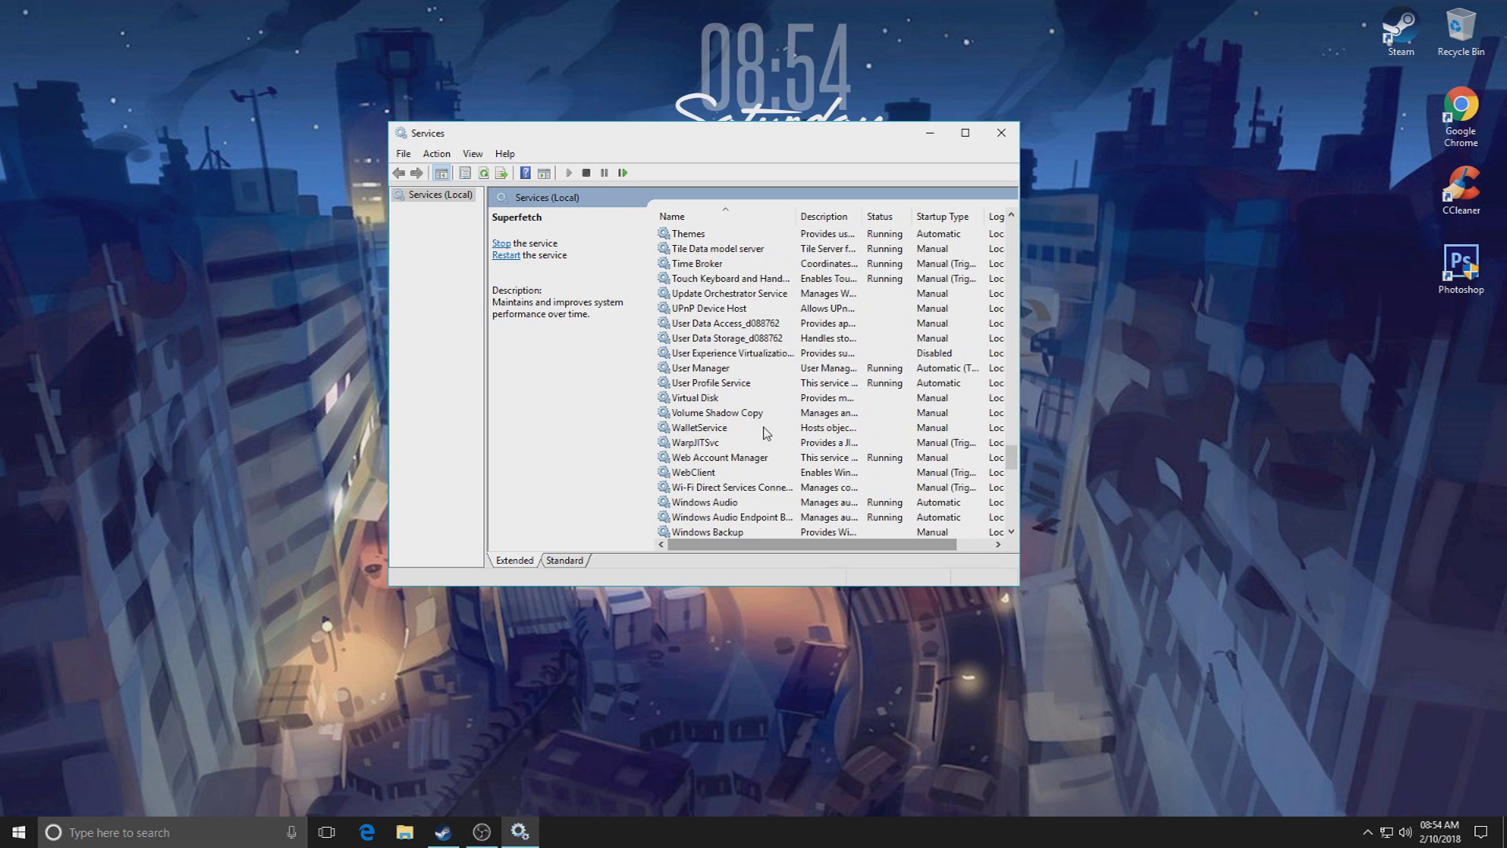
{"action": "scroll", "coordinate": [765, 432], "scroll_direction": "down", "scroll_amount": 12}
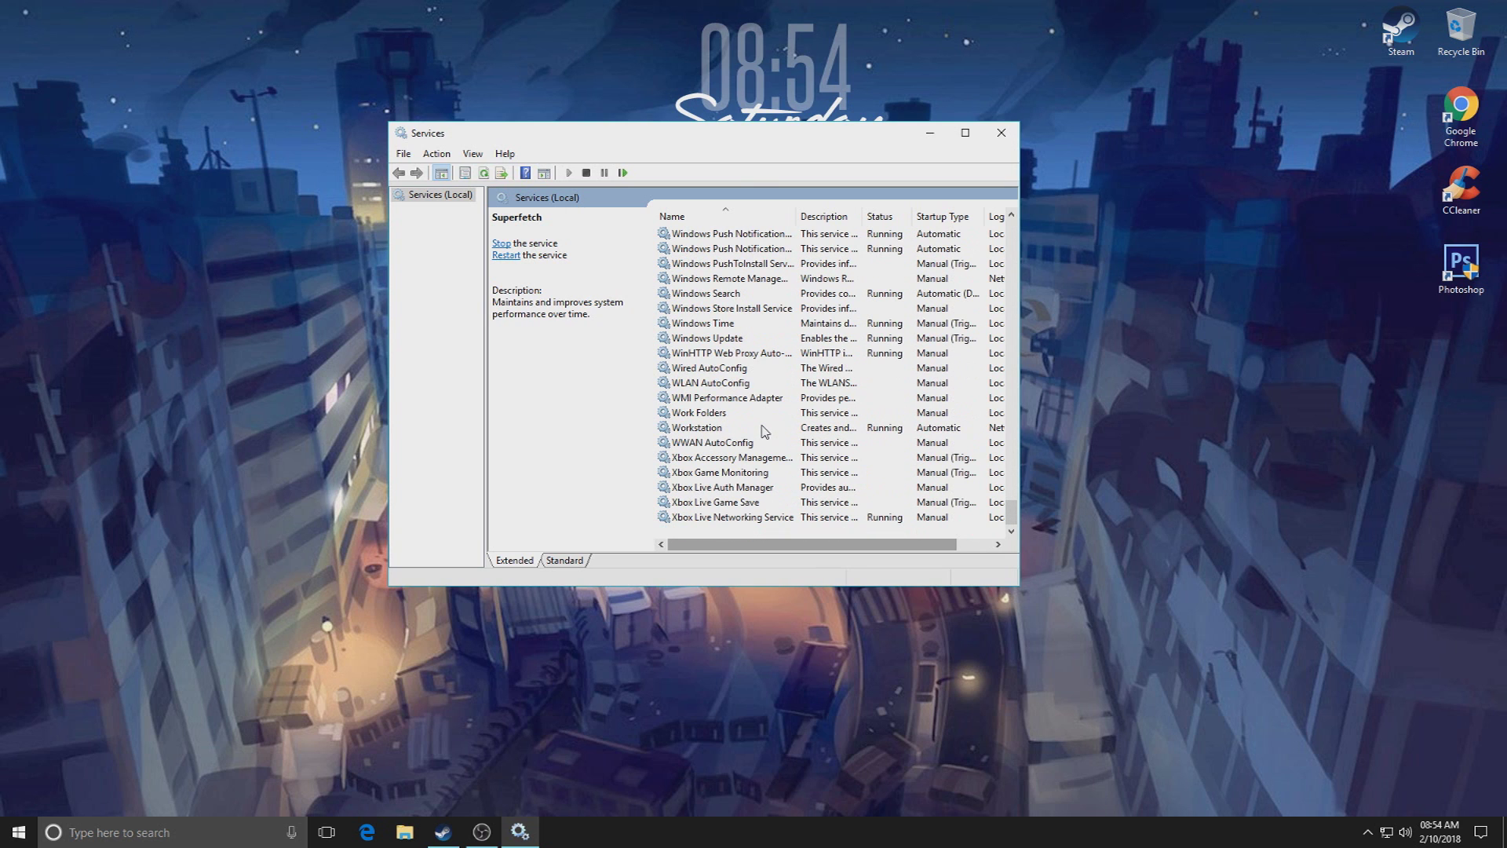
{"action": "left_click", "coordinate": [716, 518]}
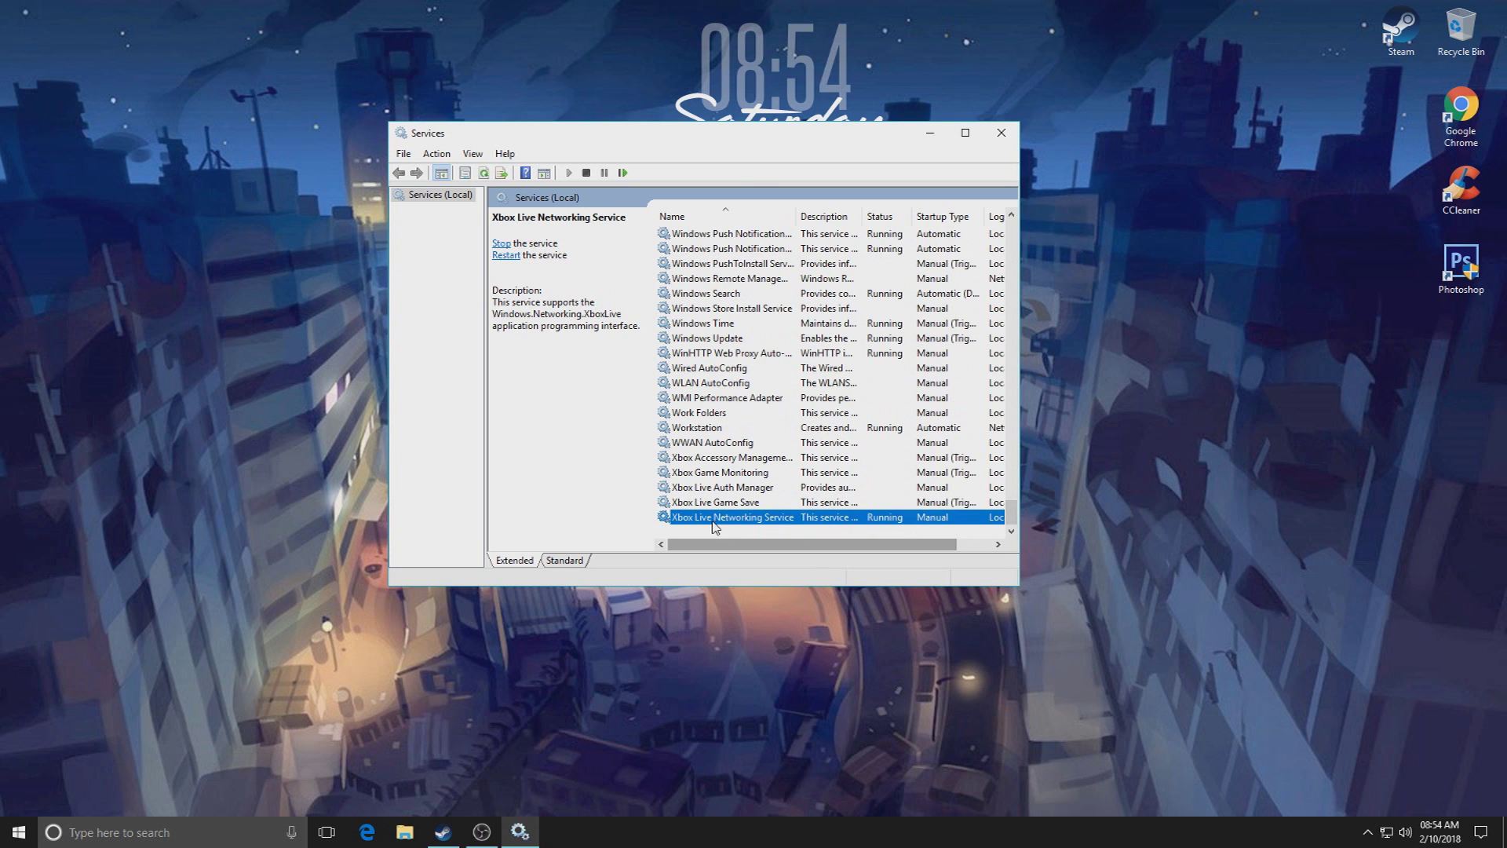
{"action": "right_click", "coordinate": [716, 519]}
{"action": "left_click", "coordinate": [760, 672]}
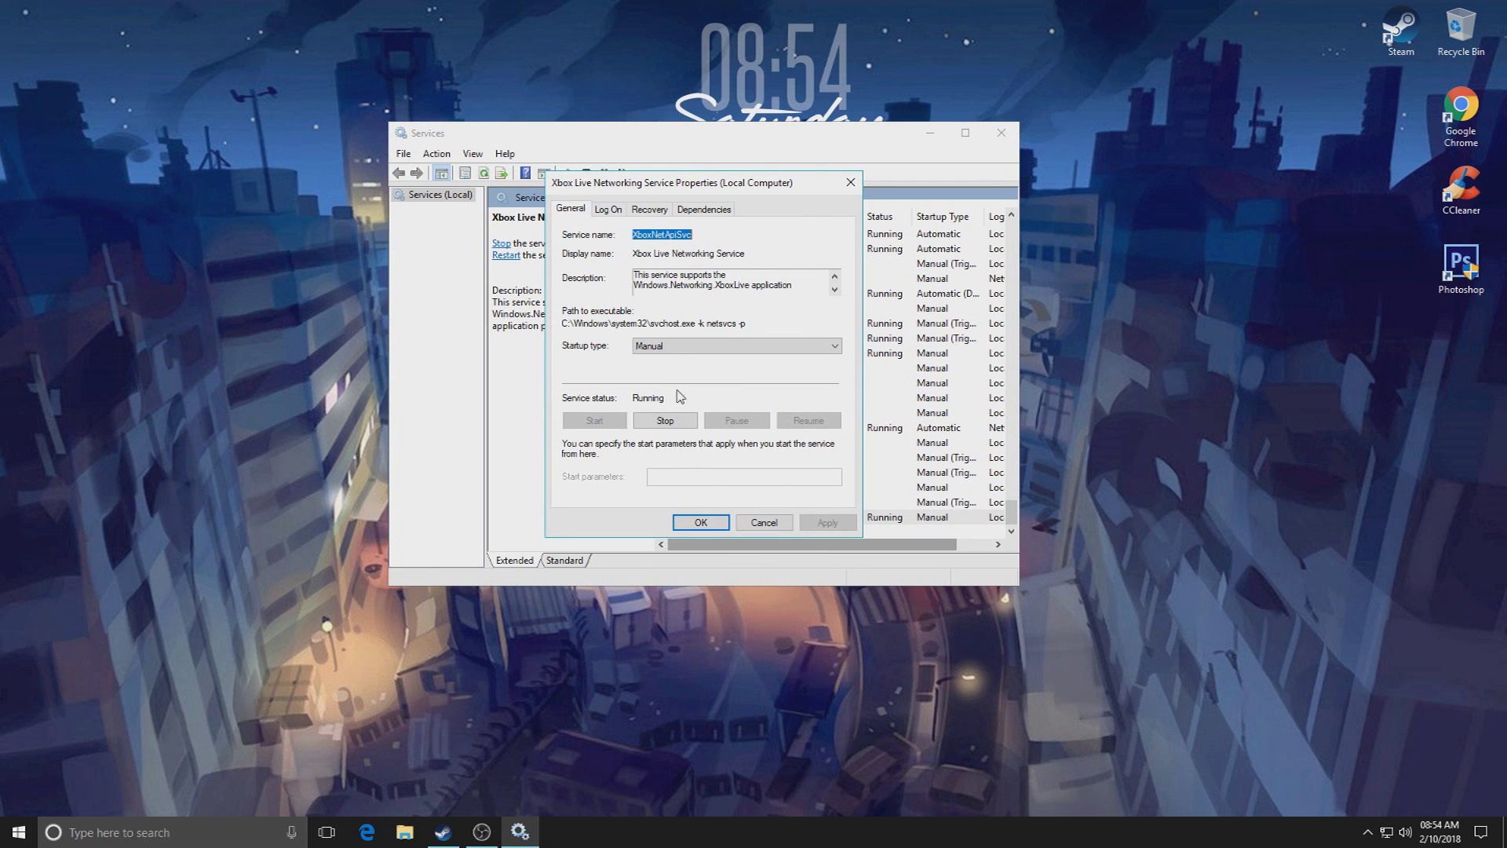
{"action": "left_click", "coordinate": [675, 346]}
{"action": "left_click", "coordinate": [663, 387]}
{"action": "left_click", "coordinate": [827, 522]}
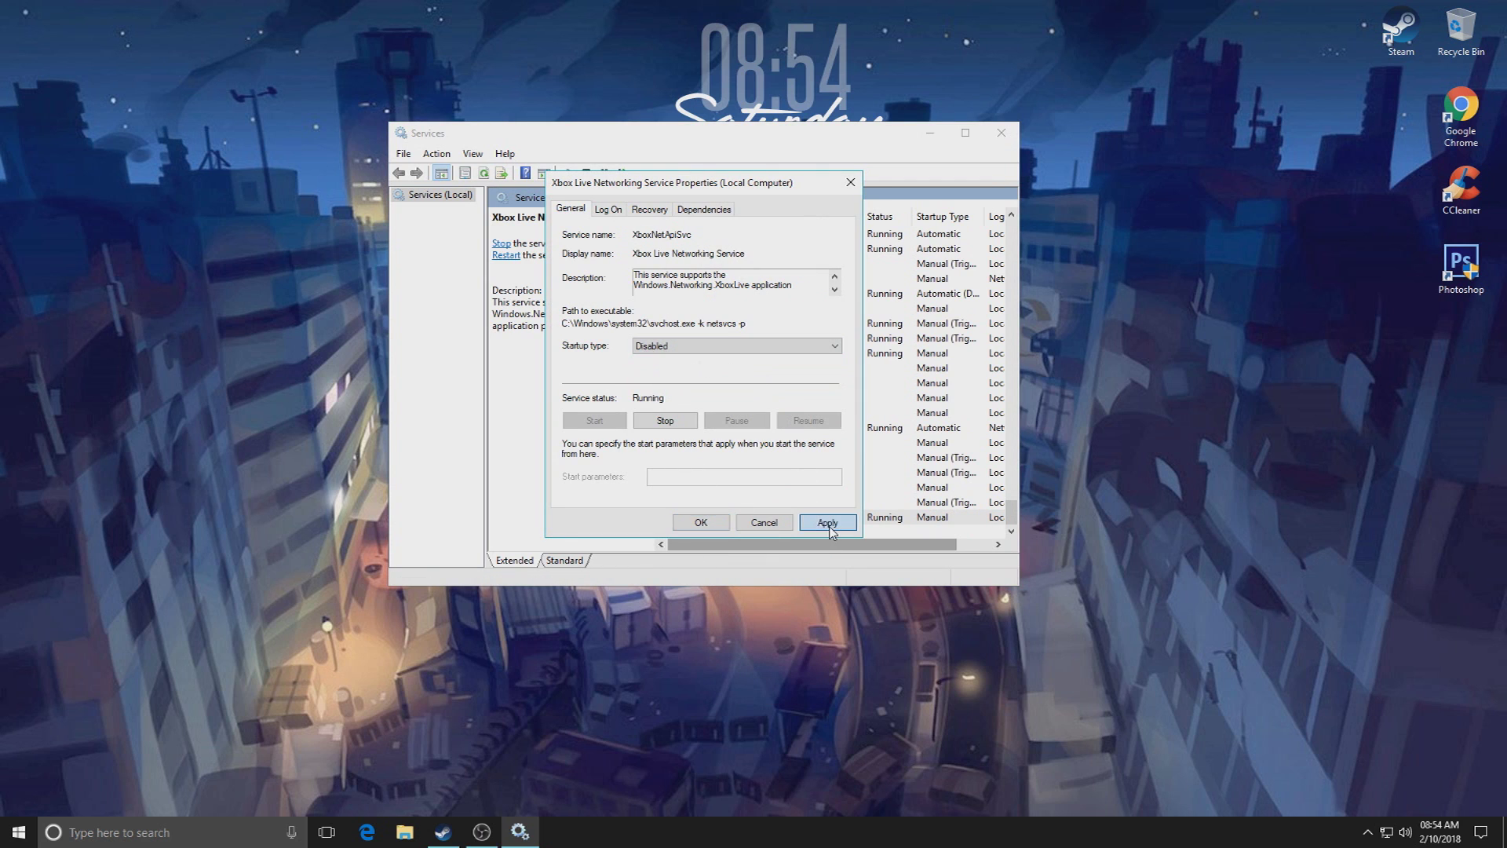
{"action": "left_click", "coordinate": [701, 523]}
- Set Xbox Live Game Save's startup type to Disabled
{"action": "left_click", "coordinate": [692, 505]}
{"action": "right_click", "coordinate": [692, 506]}
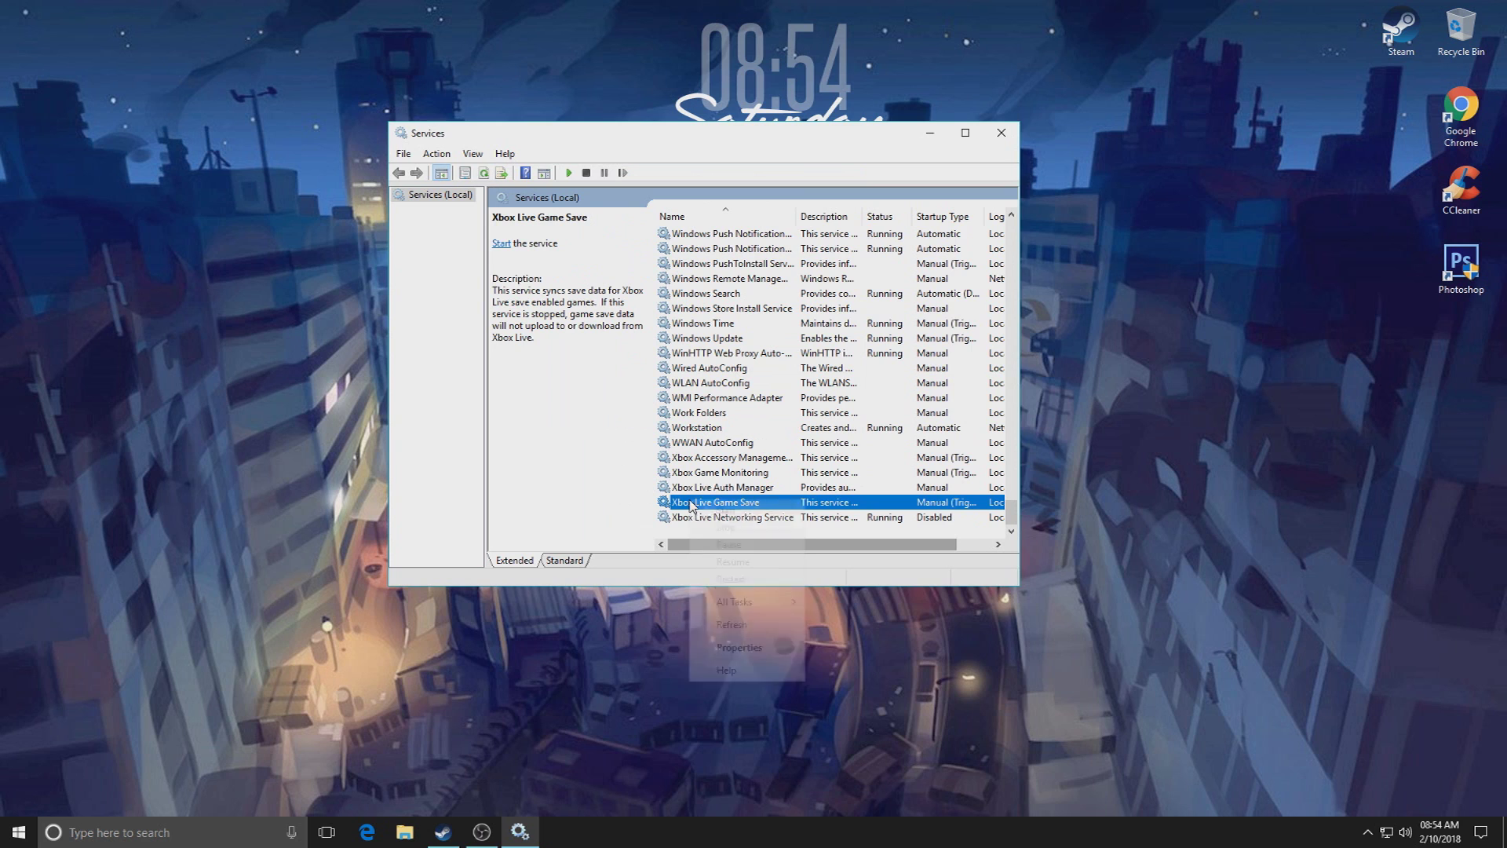
{"action": "left_click", "coordinate": [737, 652]}
{"action": "left_click", "coordinate": [664, 343]}
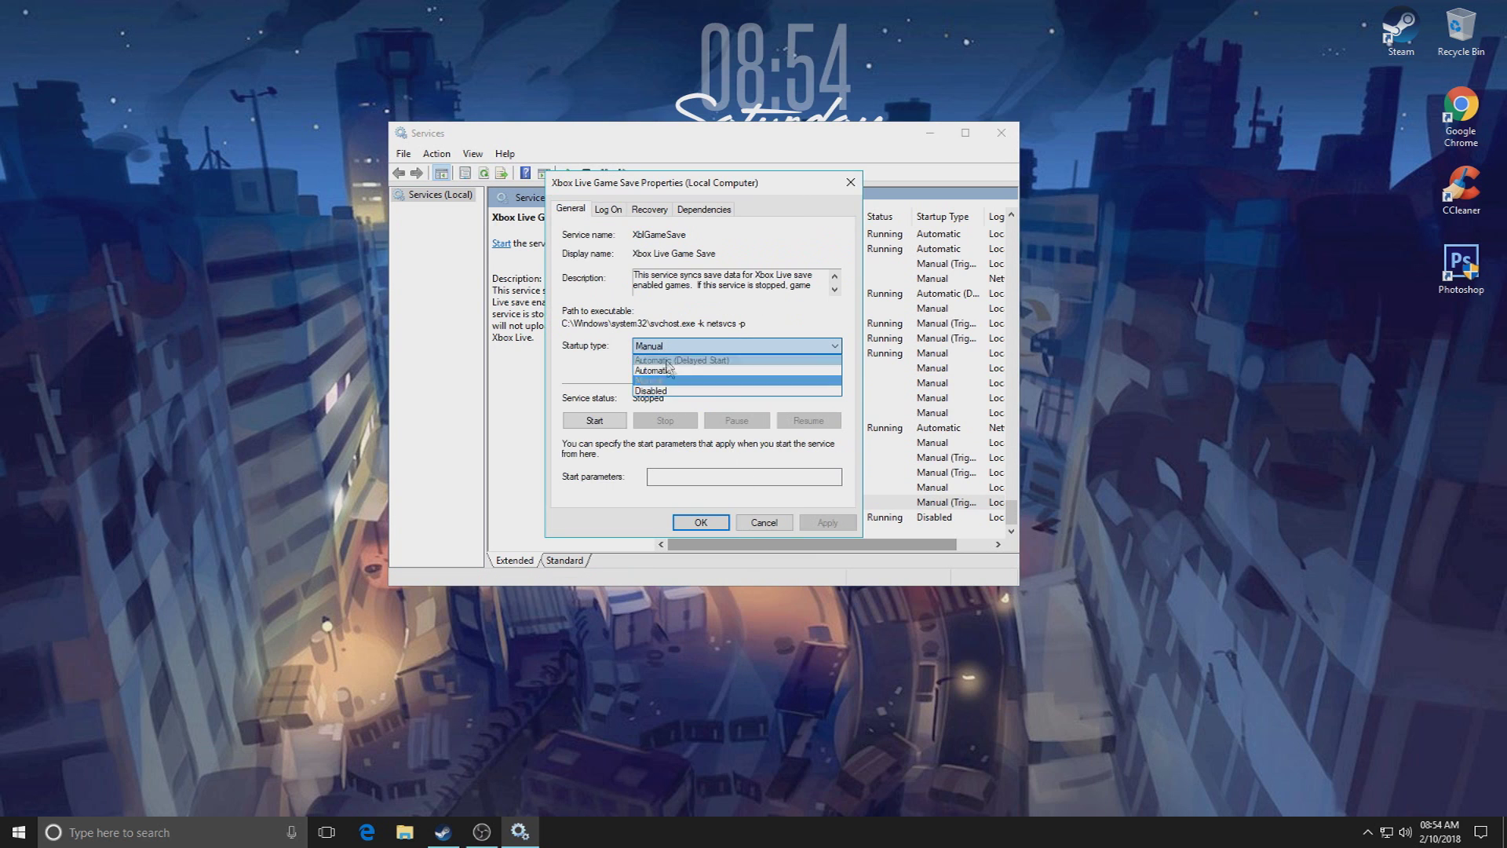
{"action": "left_click", "coordinate": [667, 390]}
{"action": "left_click", "coordinate": [828, 522]}
{"action": "left_click", "coordinate": [720, 525]}
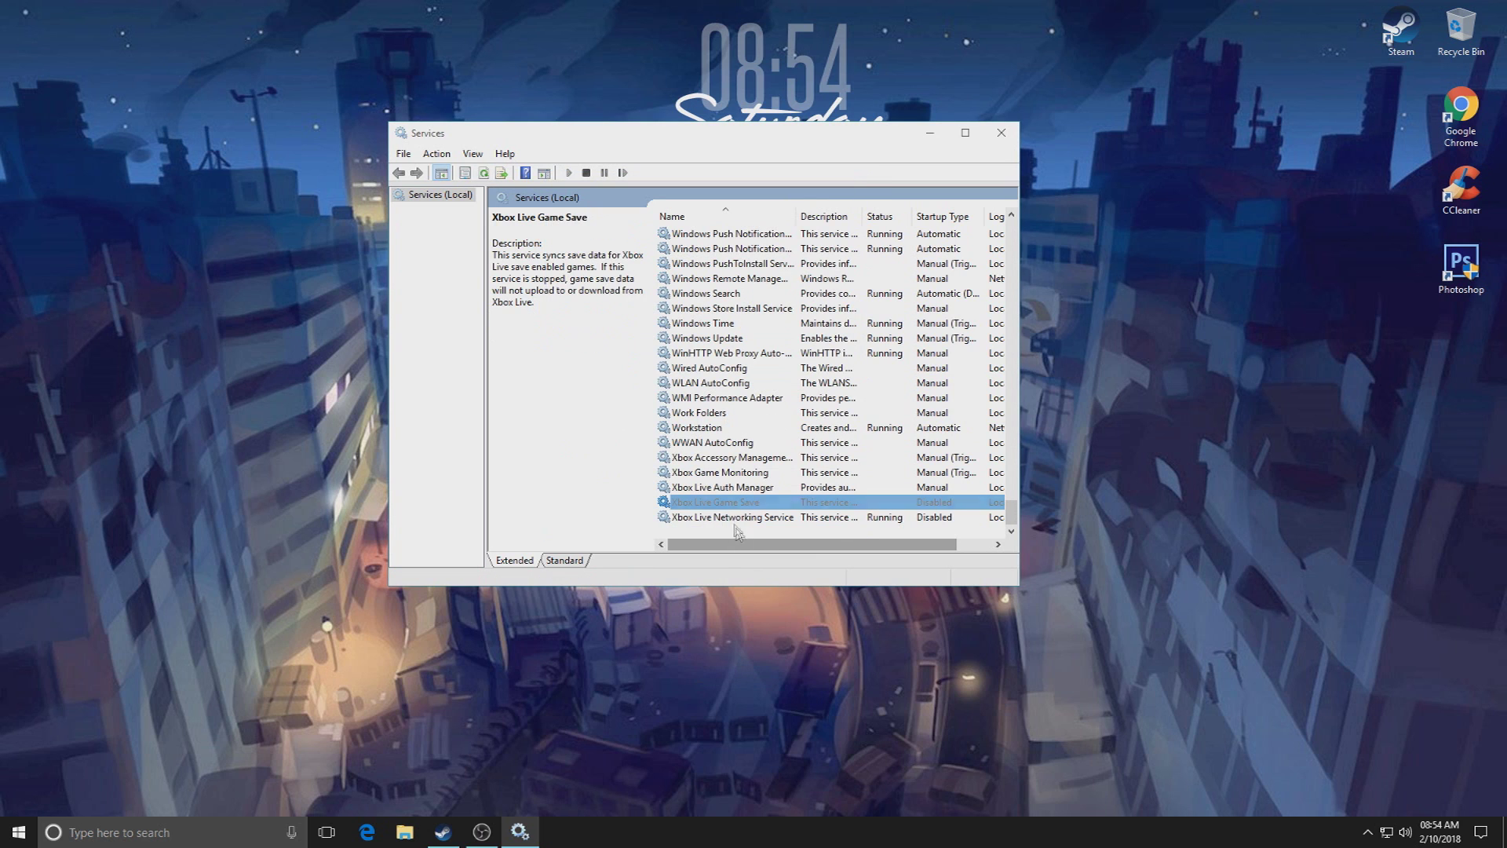
- Set Xbox Live Auth Manager's startup type to Disabled
{"action": "left_click", "coordinate": [700, 488]}
{"action": "right_click", "coordinate": [699, 488]}
{"action": "left_click", "coordinate": [742, 633]}
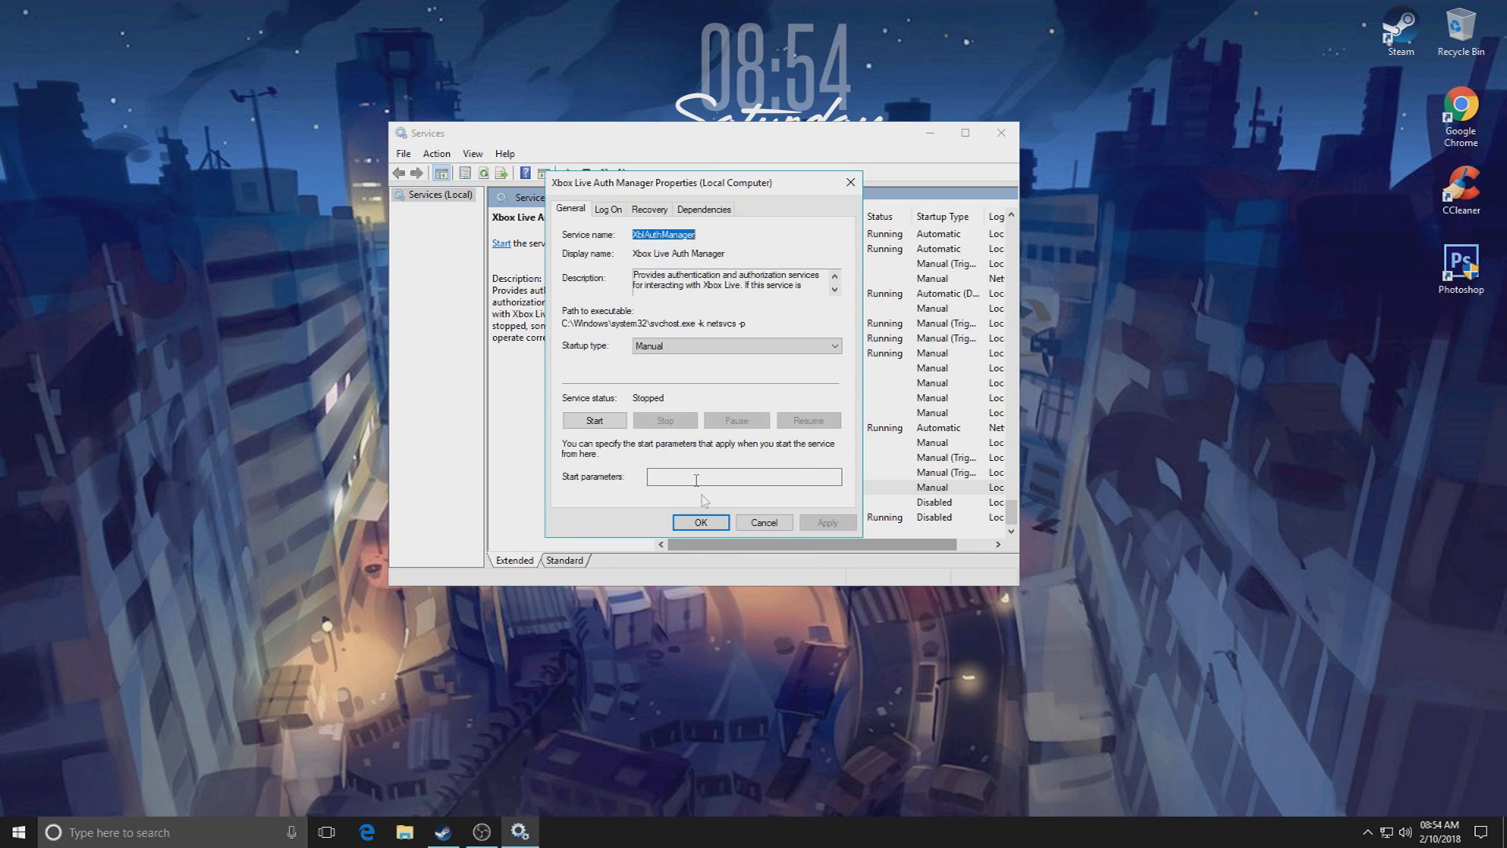
{"action": "left_click", "coordinate": [706, 345]}
{"action": "left_click", "coordinate": [667, 391]}
{"action": "left_click", "coordinate": [826, 522]}
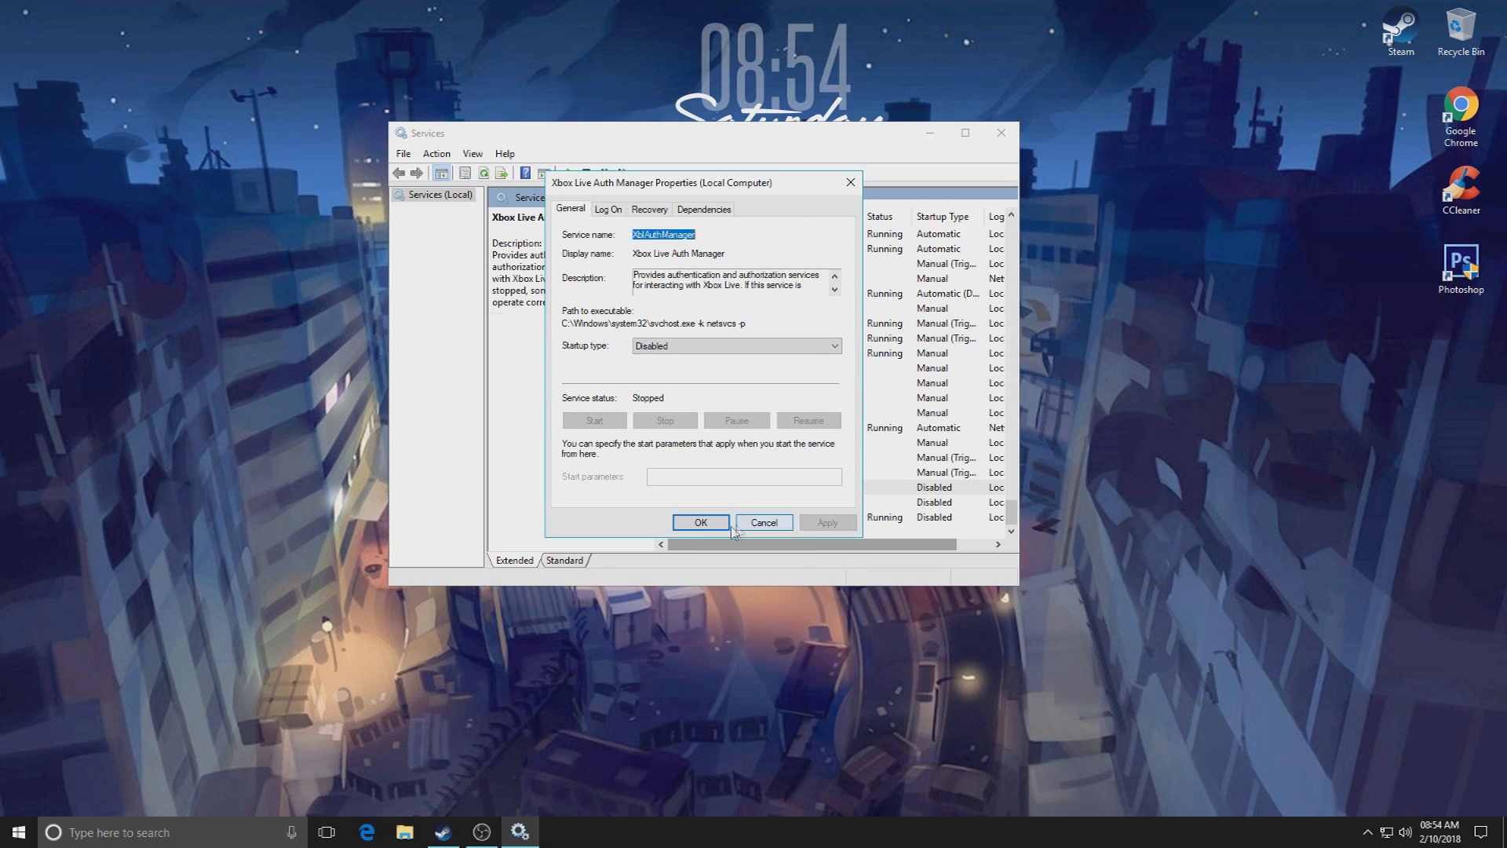
{"action": "left_click", "coordinate": [700, 522]}
- Try disabling Xbox Game Monitoring, dismiss the access denied error, and close its properties
{"action": "left_click", "coordinate": [704, 473]}
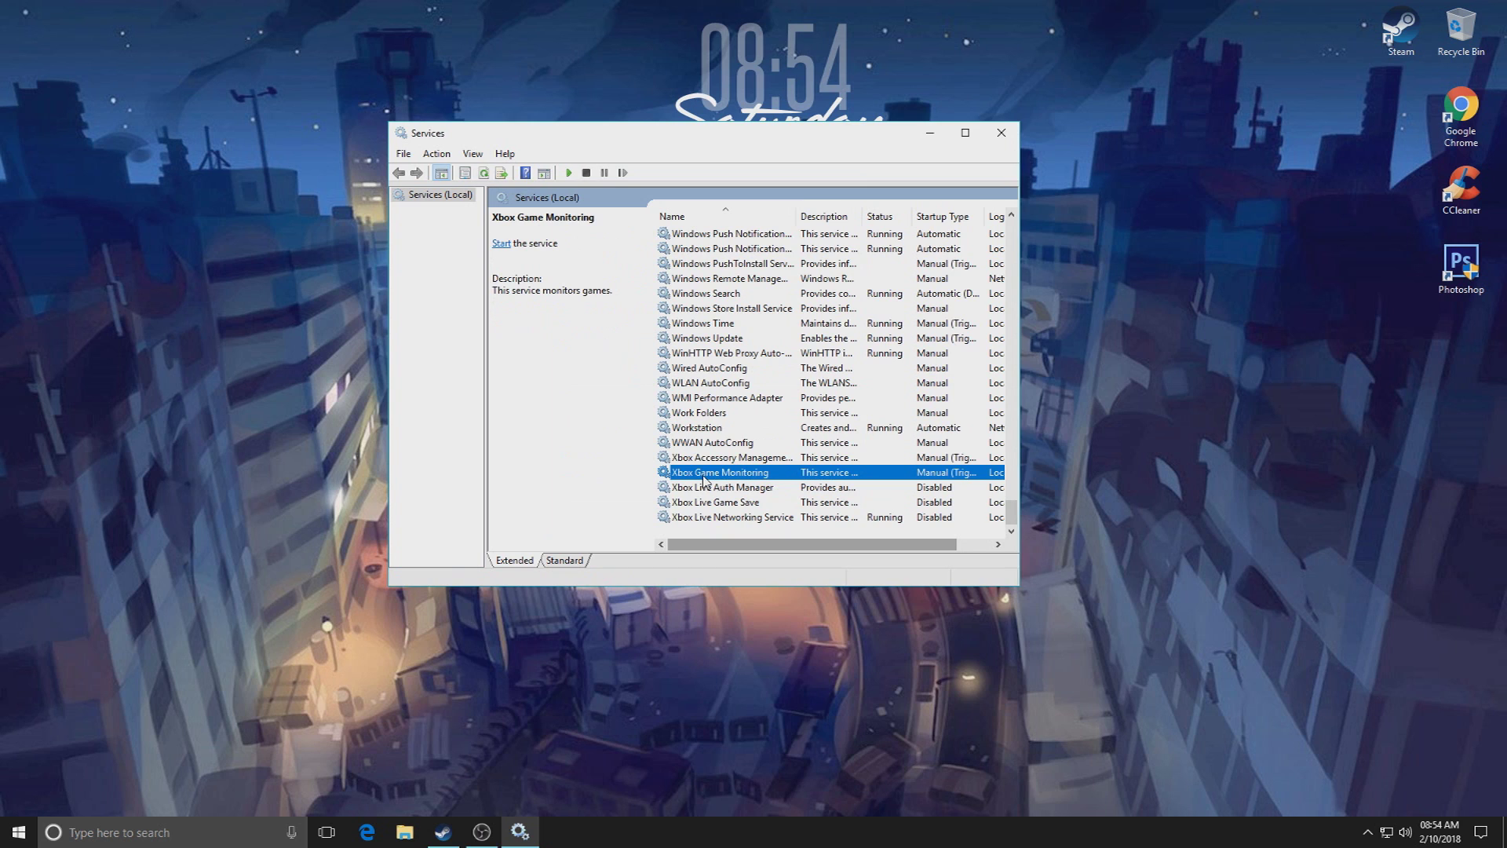
{"action": "right_click", "coordinate": [724, 476]}
{"action": "left_click", "coordinate": [769, 622]}
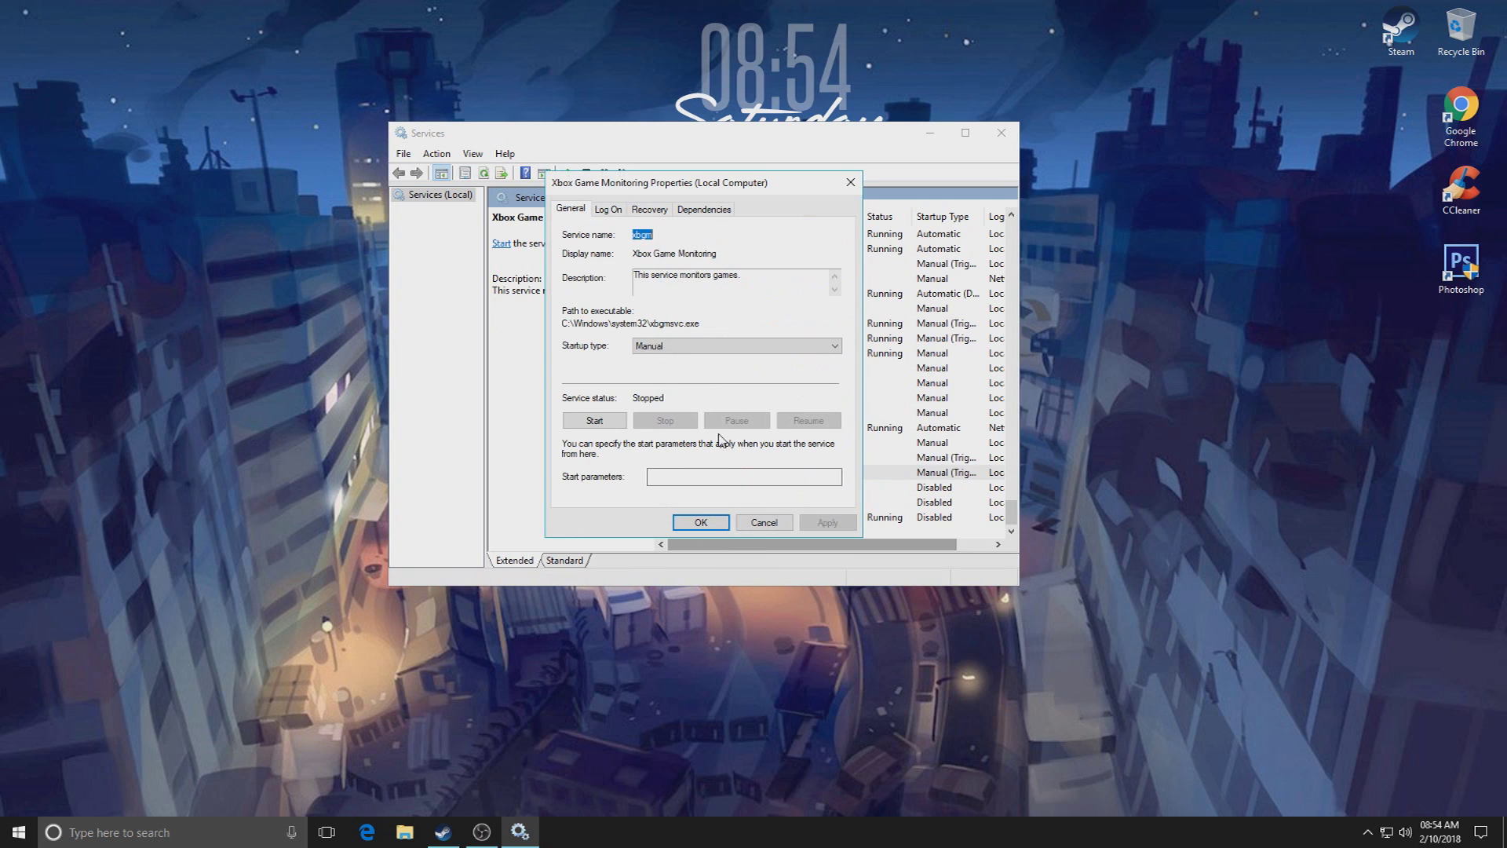
{"action": "left_click", "coordinate": [659, 346]}
{"action": "left_click", "coordinate": [656, 390]}
{"action": "left_click", "coordinate": [827, 523]}
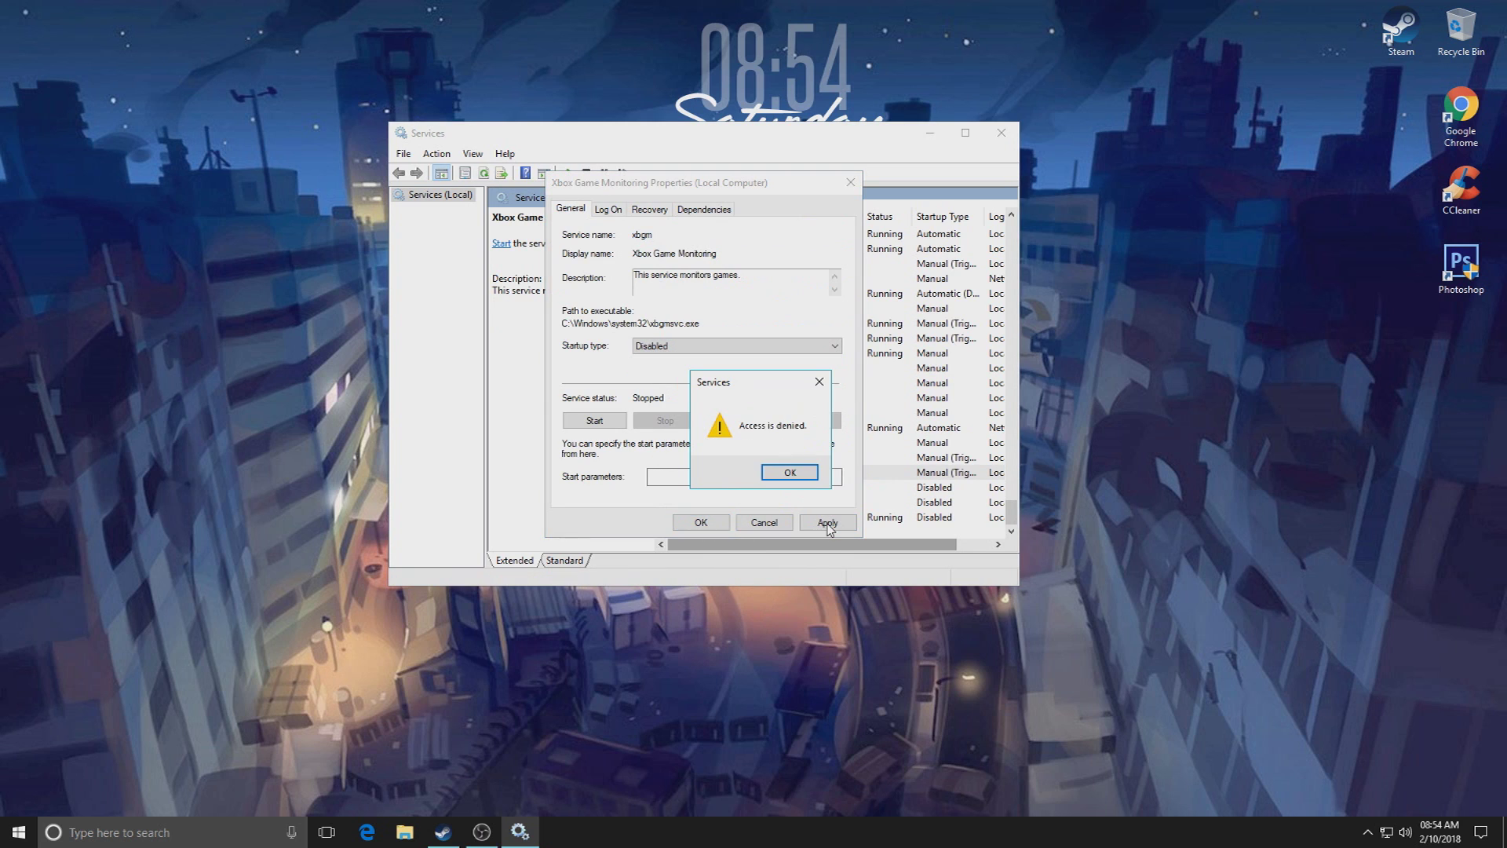
{"action": "left_click", "coordinate": [790, 473]}
{"action": "left_click", "coordinate": [851, 182]}
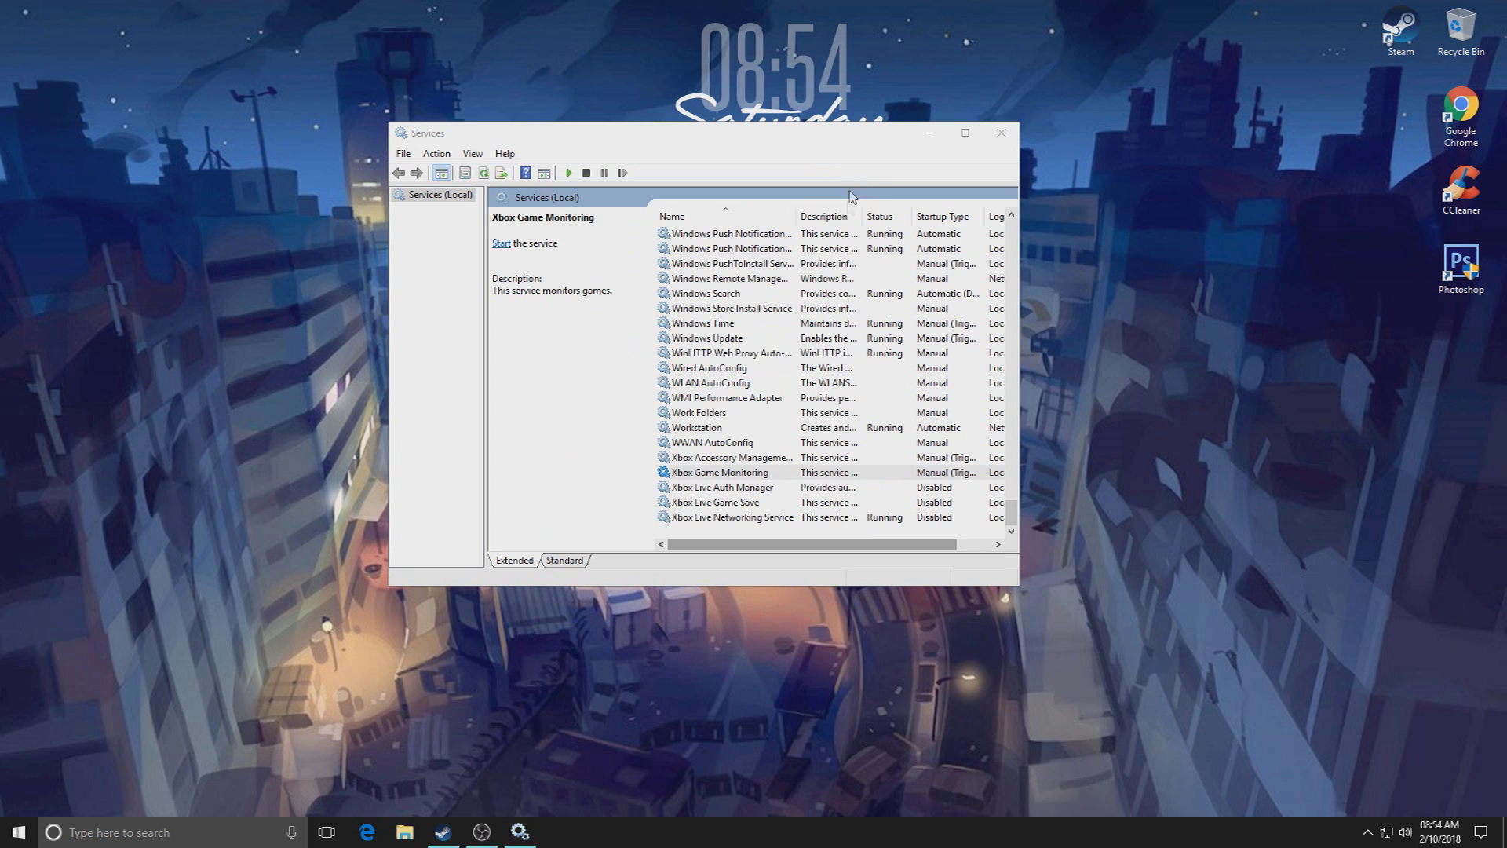
- Set Xbox Accessory Management Service's startup type to Disabled
{"action": "left_click", "coordinate": [687, 459]}
{"action": "right_click", "coordinate": [687, 461]}
{"action": "left_click", "coordinate": [733, 610]}
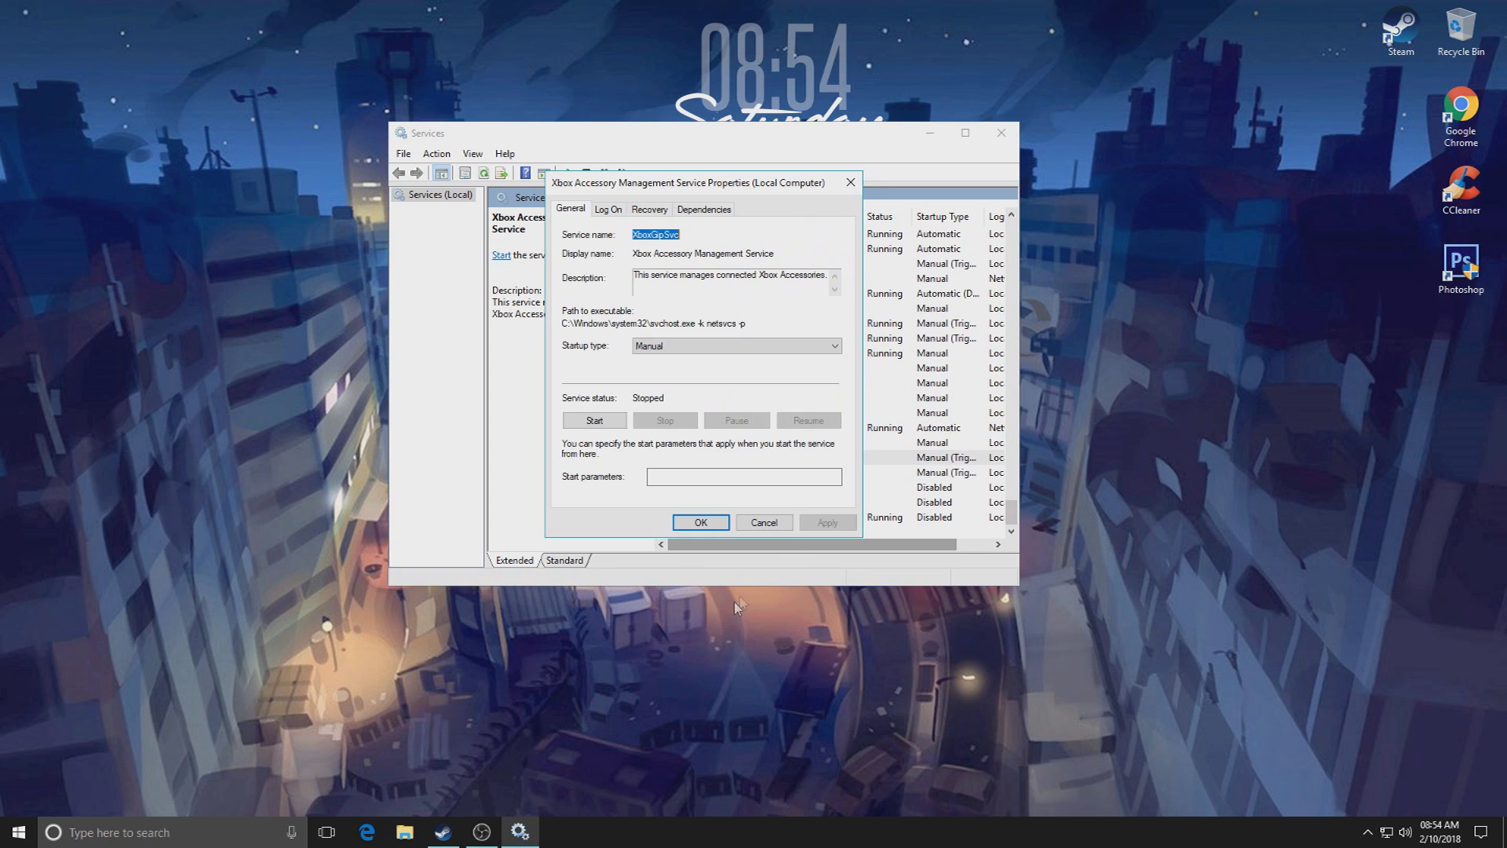
{"action": "left_click", "coordinate": [710, 347]}
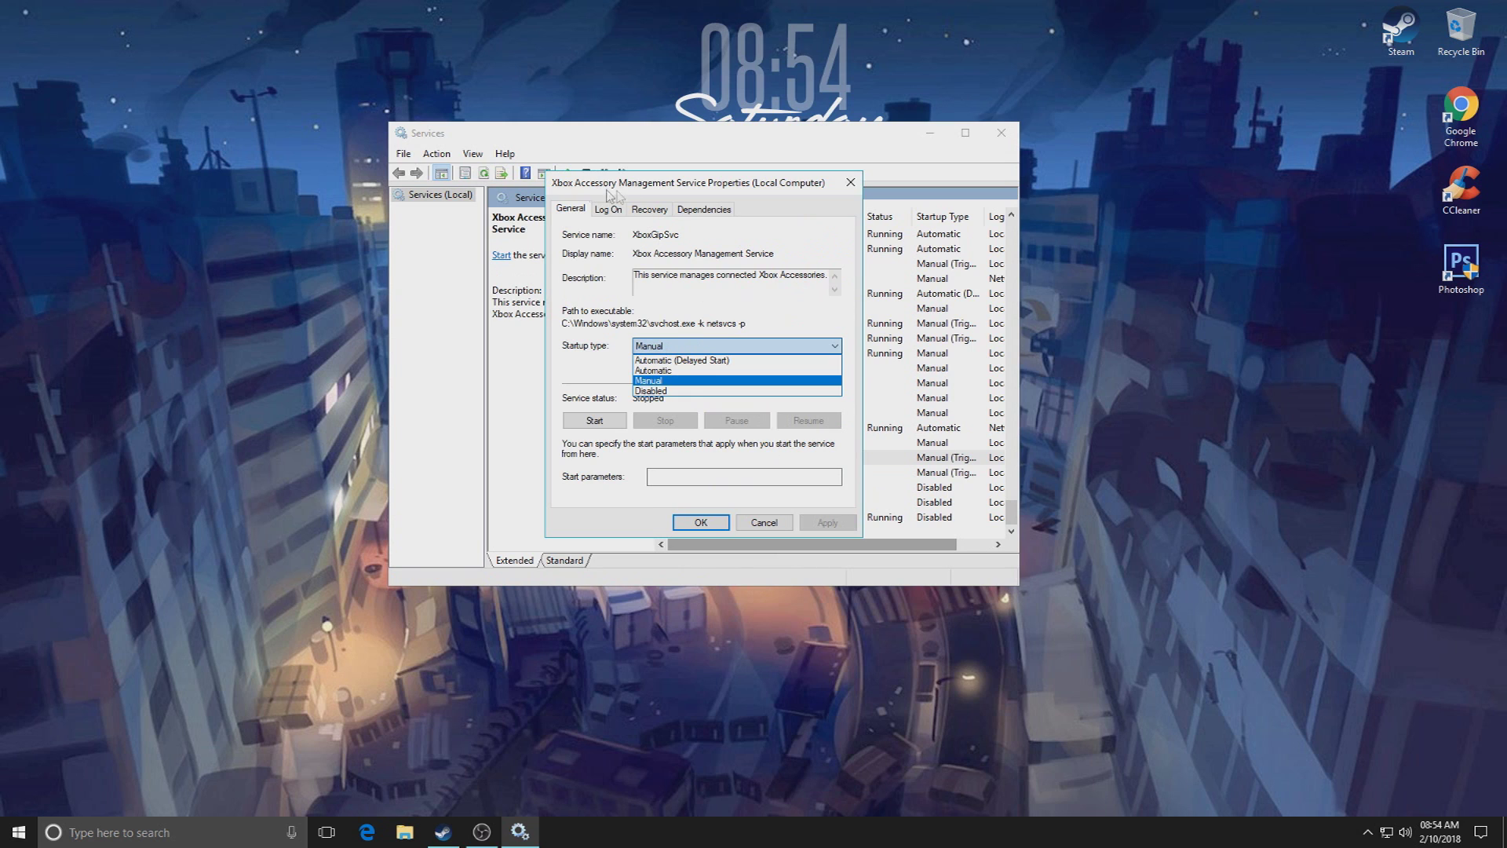
{"action": "left_click", "coordinate": [681, 390]}
{"action": "left_click", "coordinate": [828, 522]}
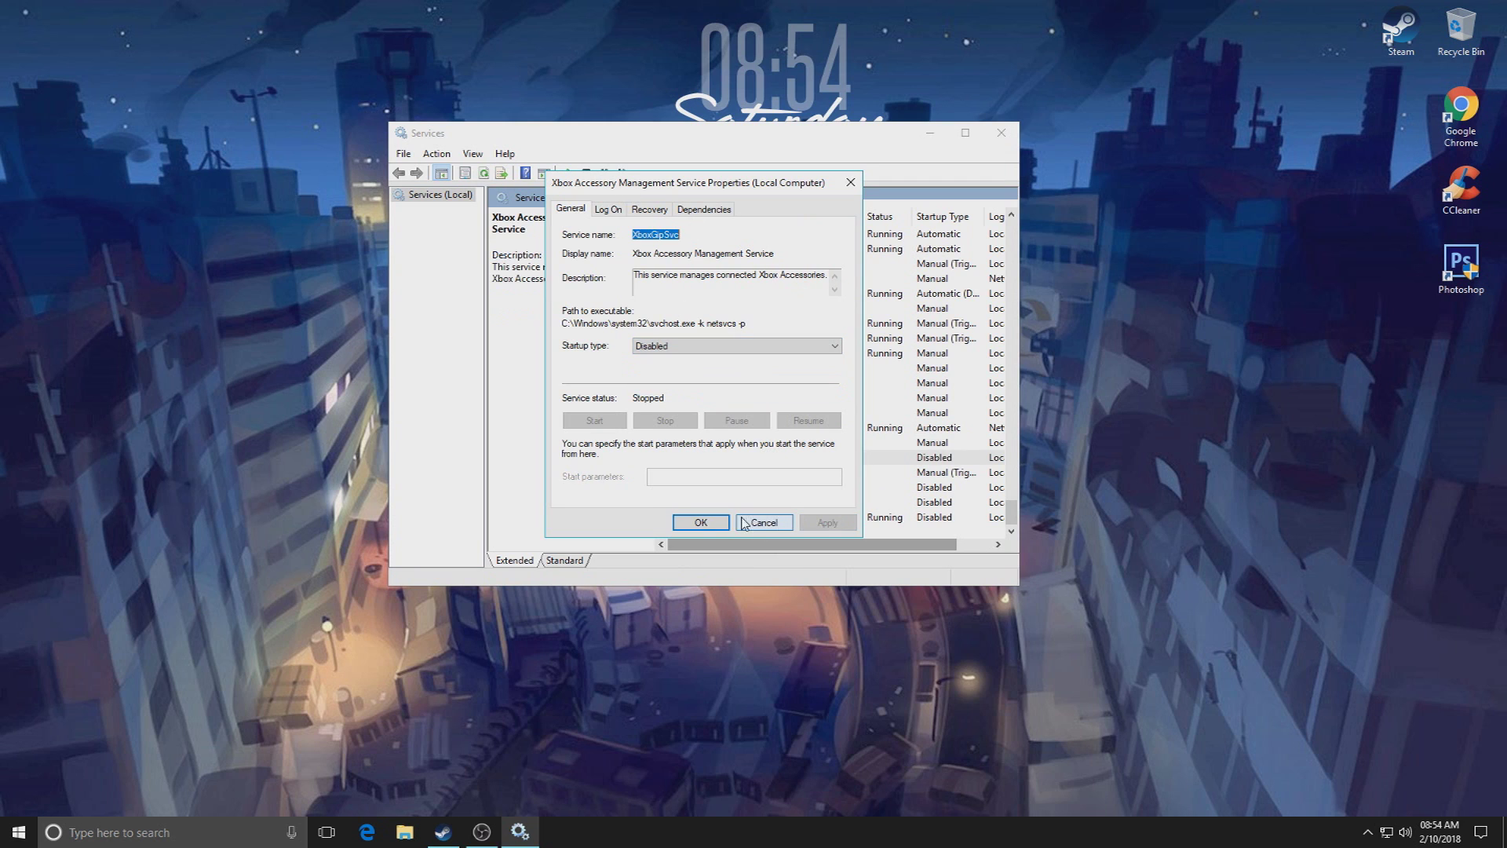
{"action": "left_click", "coordinate": [743, 522]}
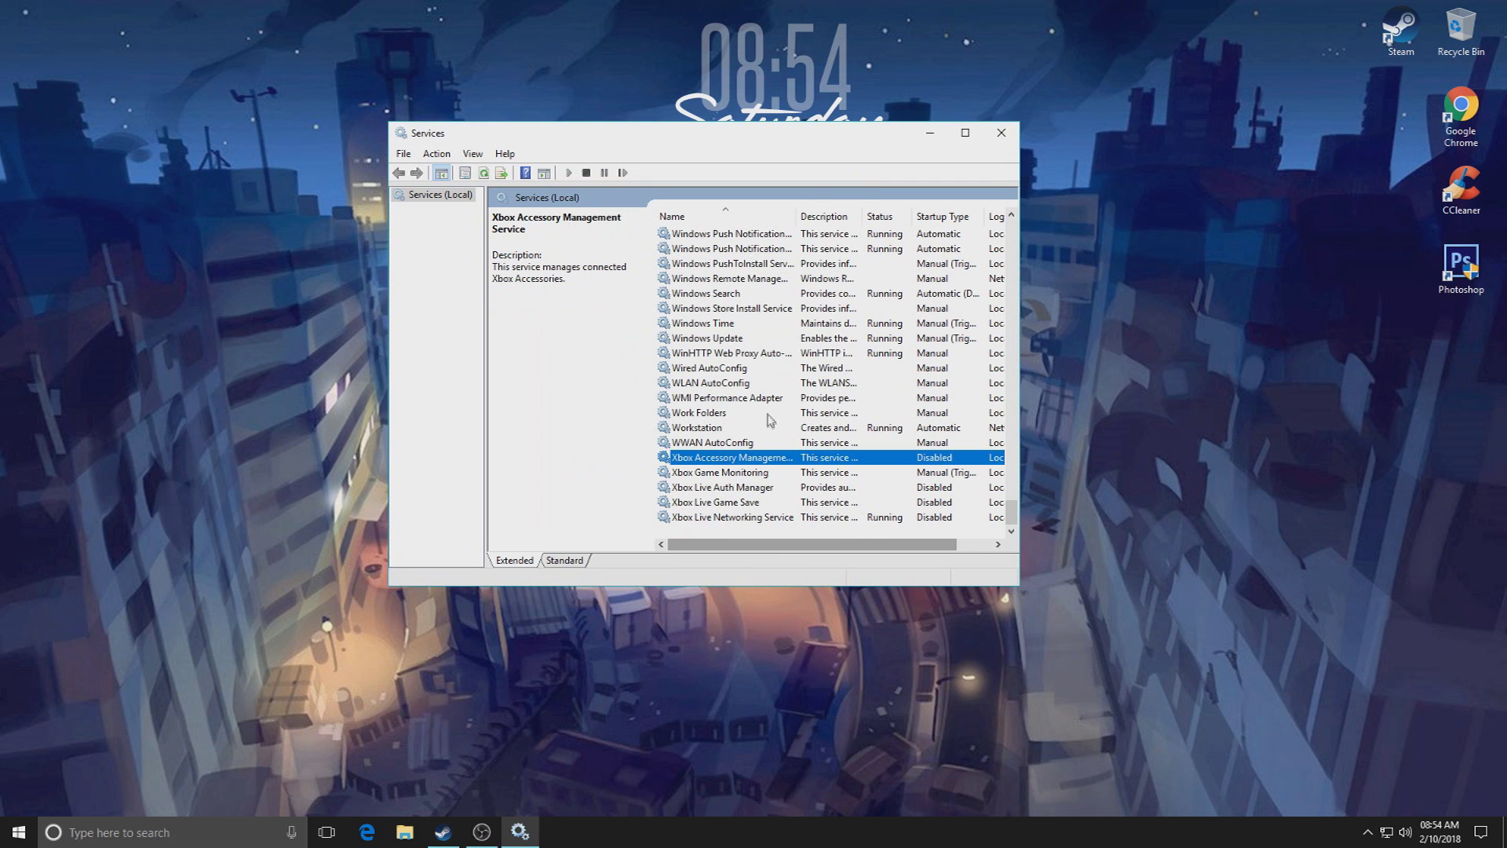
- Close the Services window and launch CCleaner from its desktop icon
{"action": "left_click", "coordinate": [1001, 133]}
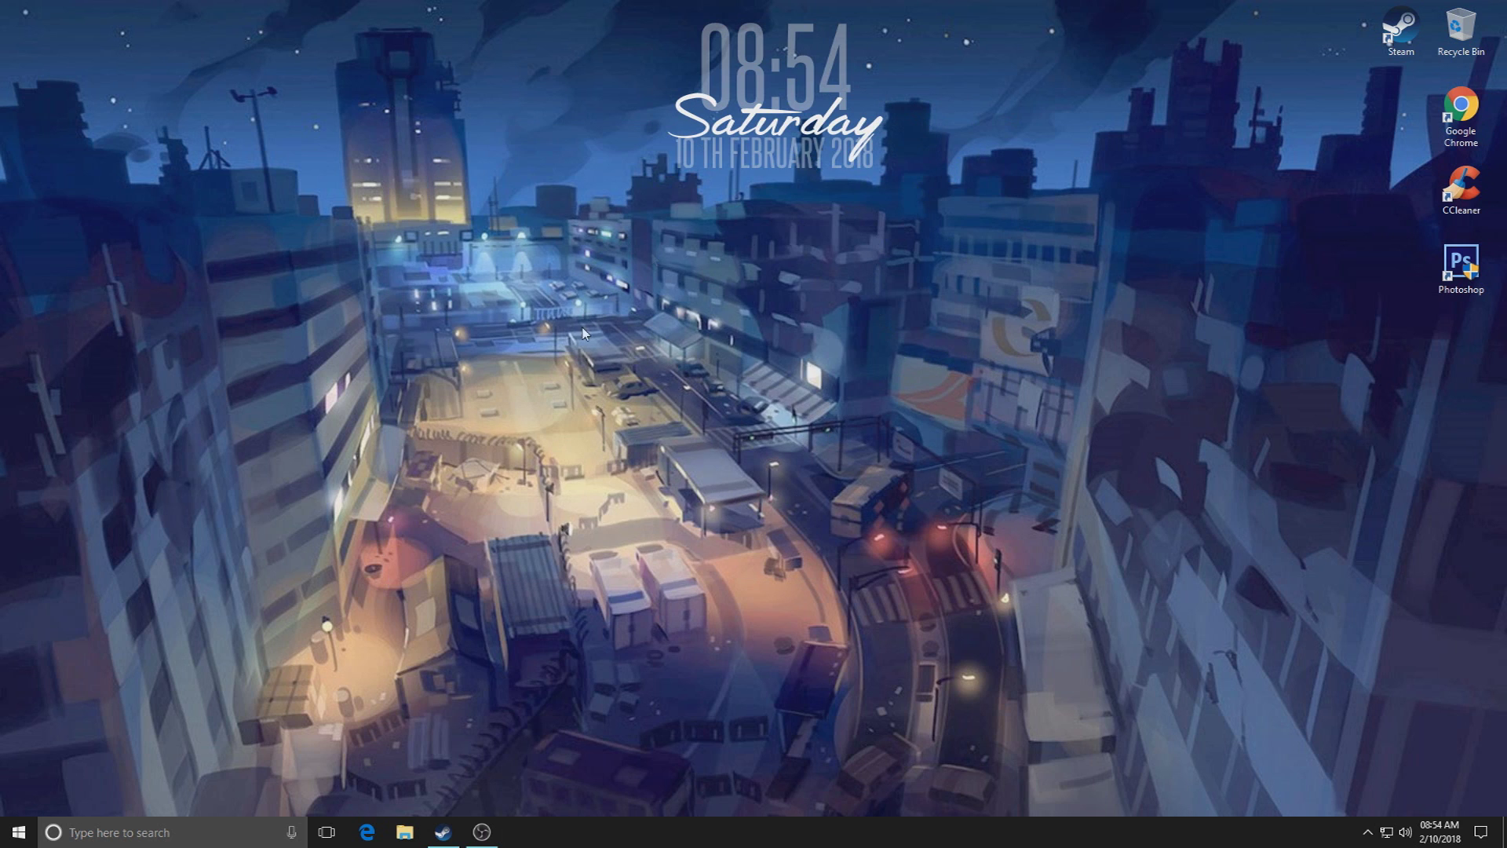
{"action": "key", "text": "super"}
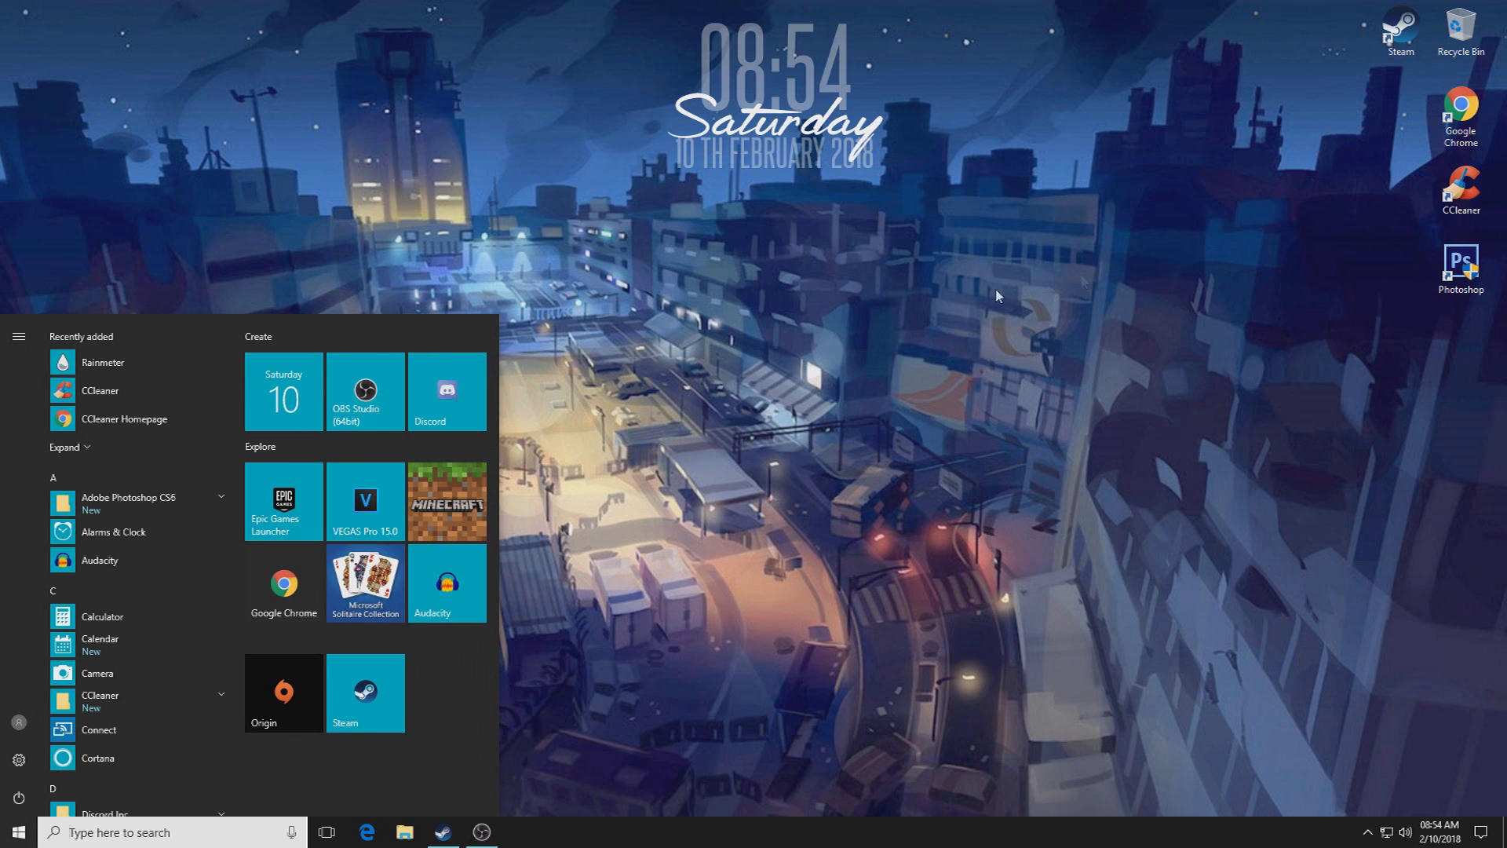
{"action": "left_click", "coordinate": [555, 694]}
{"action": "double_click", "coordinate": [1460, 203]}
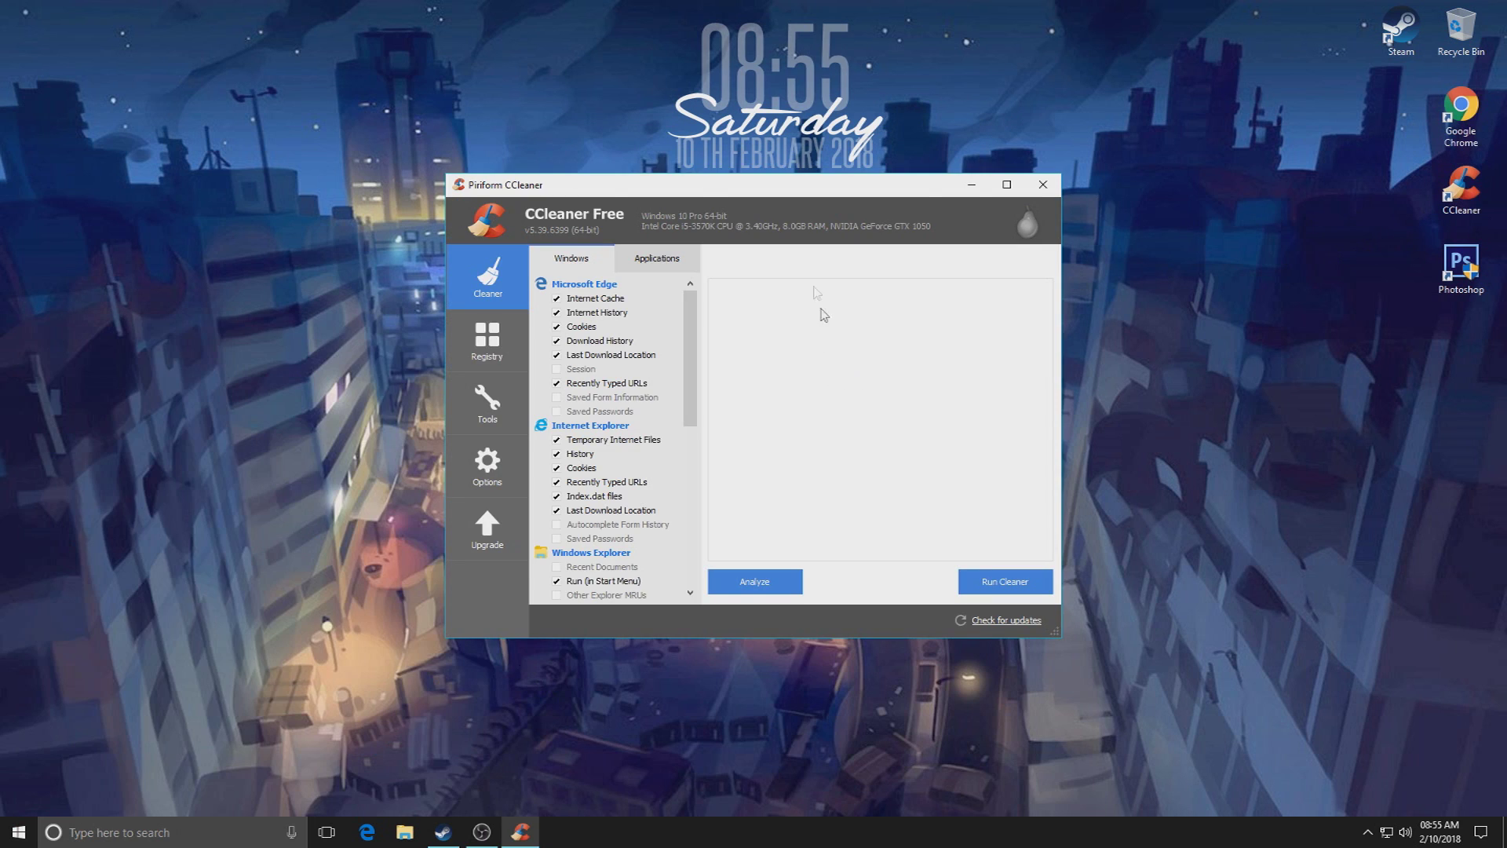
- Review the Applications cleaning options, then return to the Windows cleaning options
{"action": "left_click", "coordinate": [651, 261]}
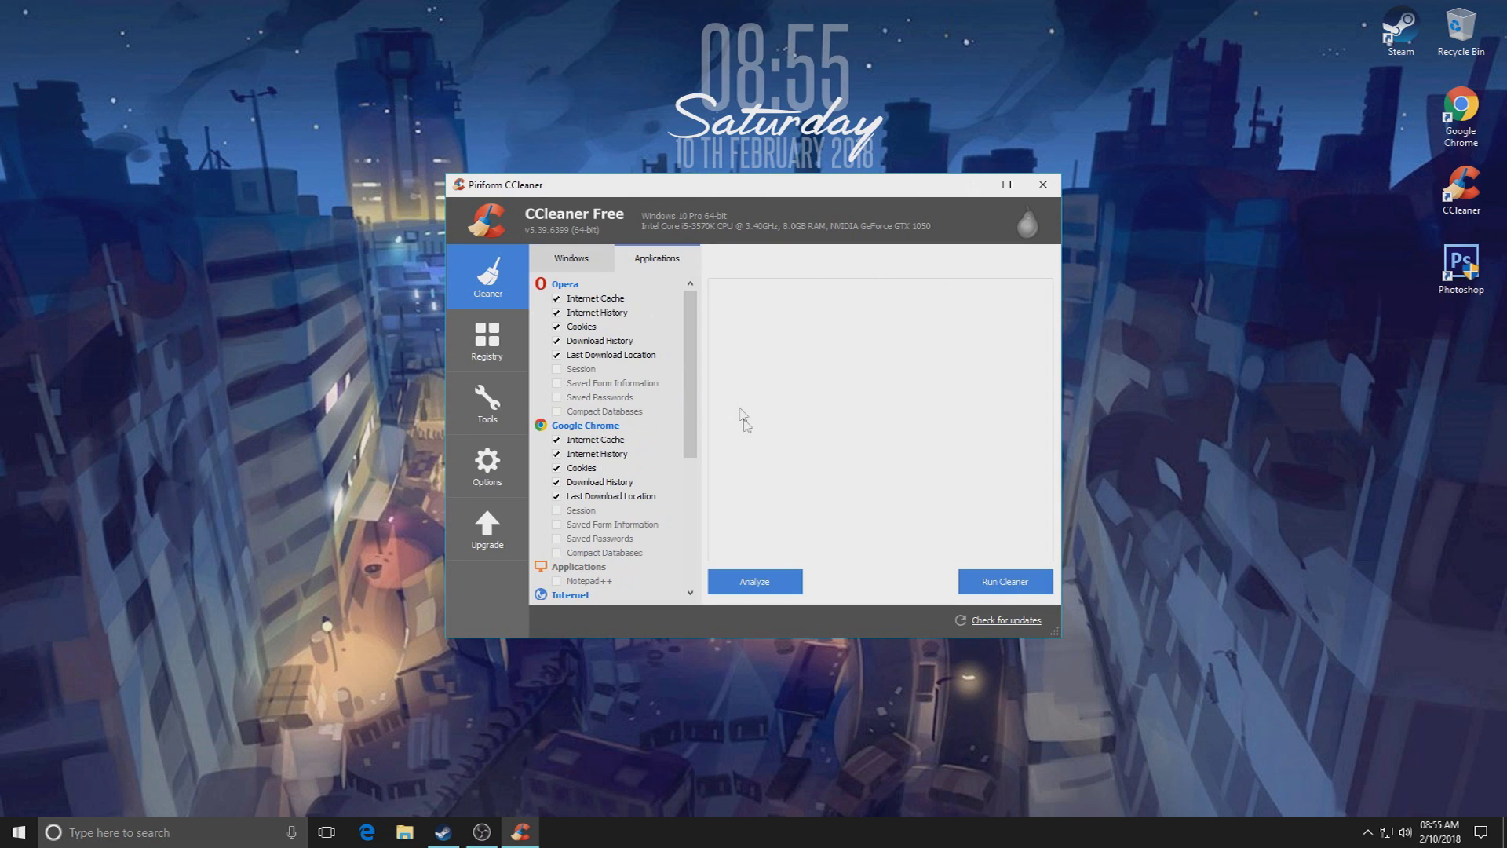
{"action": "scroll", "coordinate": [679, 418], "scroll_direction": "down", "scroll_amount": 3}
{"action": "scroll", "coordinate": [632, 450], "scroll_direction": "down", "scroll_amount": 2}
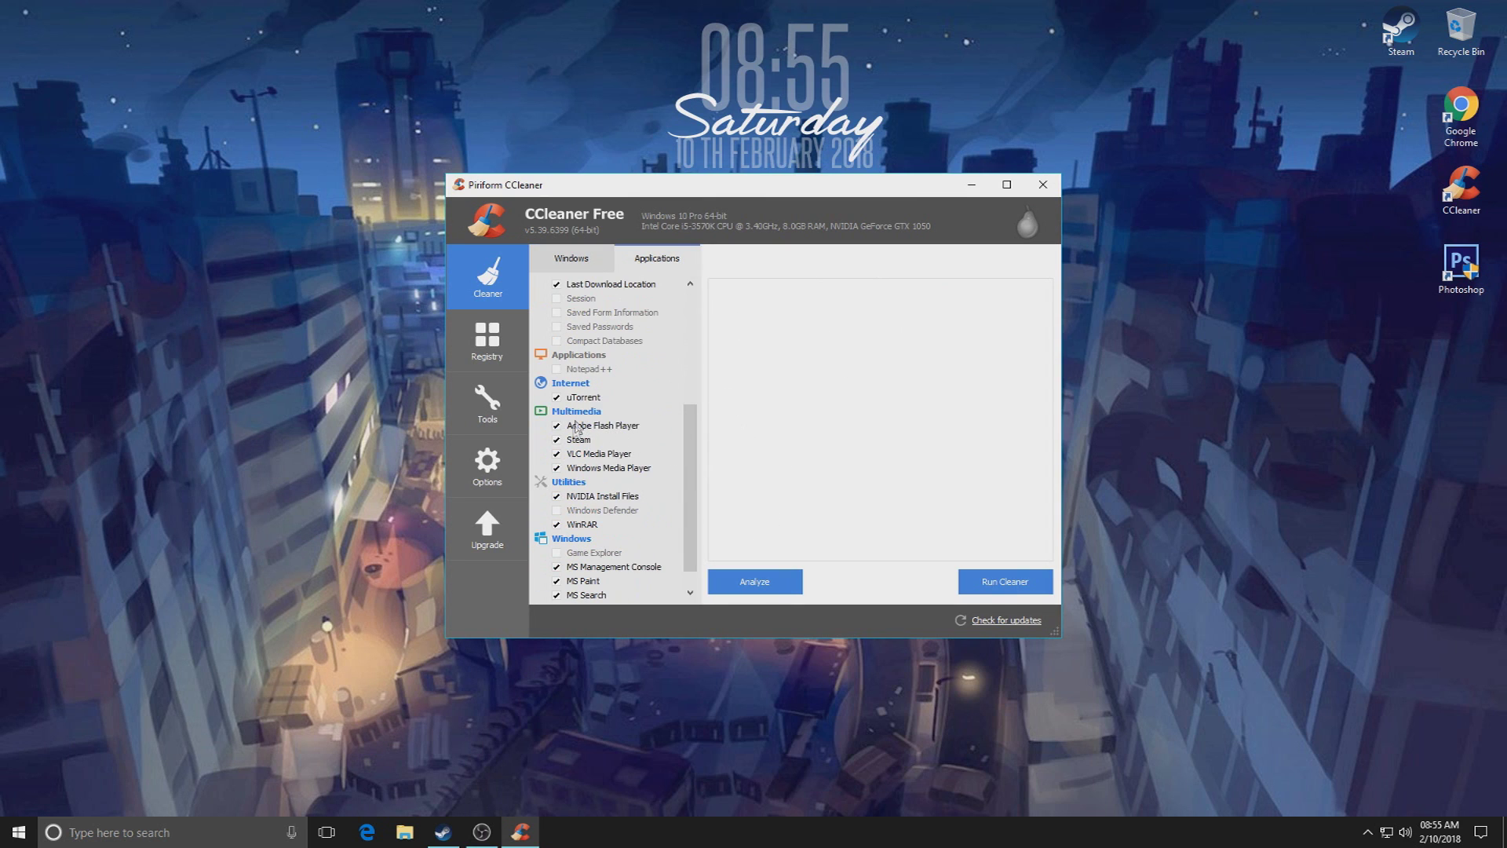
{"action": "scroll", "coordinate": [687, 432], "scroll_direction": "down", "scroll_amount": 1}
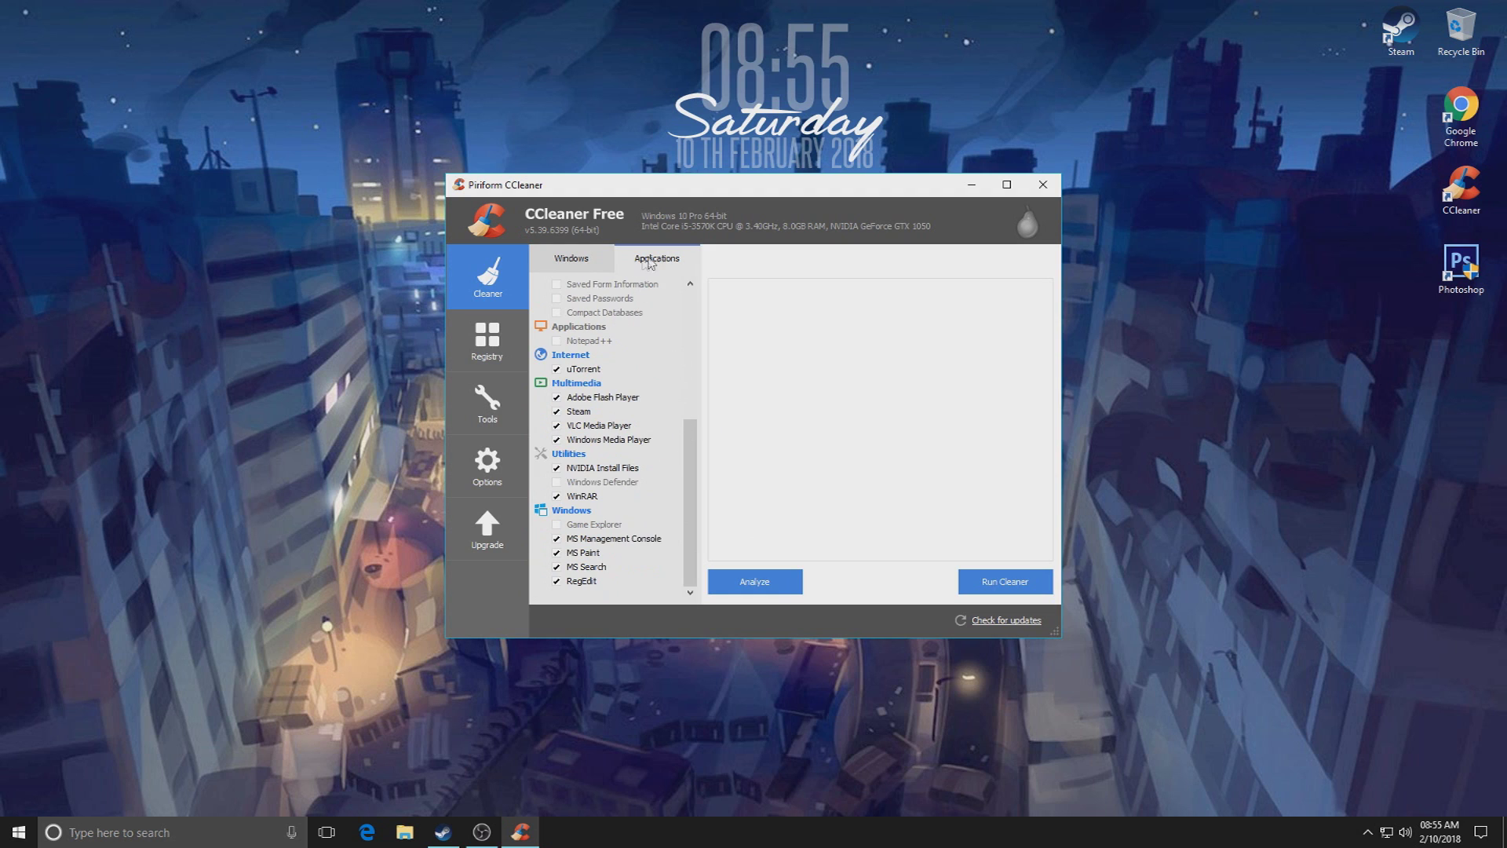
{"action": "key", "text": "ctrl+Tab"}
- Analyse and clean about 4.03 MB of temp files, thumbnail cache, logs and Steam leftovers
{"action": "left_click", "coordinate": [765, 591]}
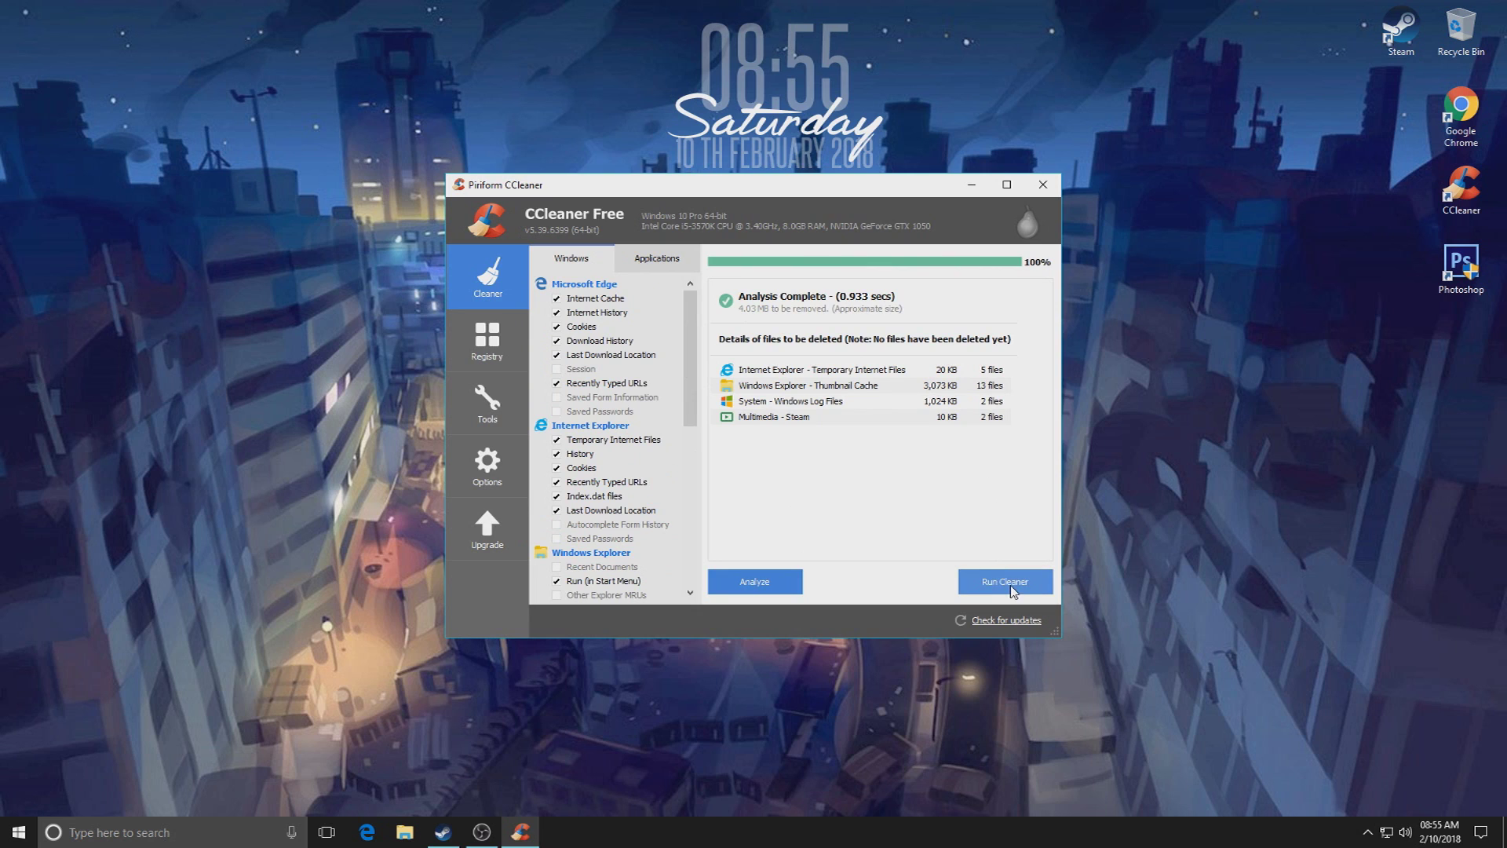
{"action": "left_click", "coordinate": [1013, 590]}
{"action": "left_click", "coordinate": [857, 392]}
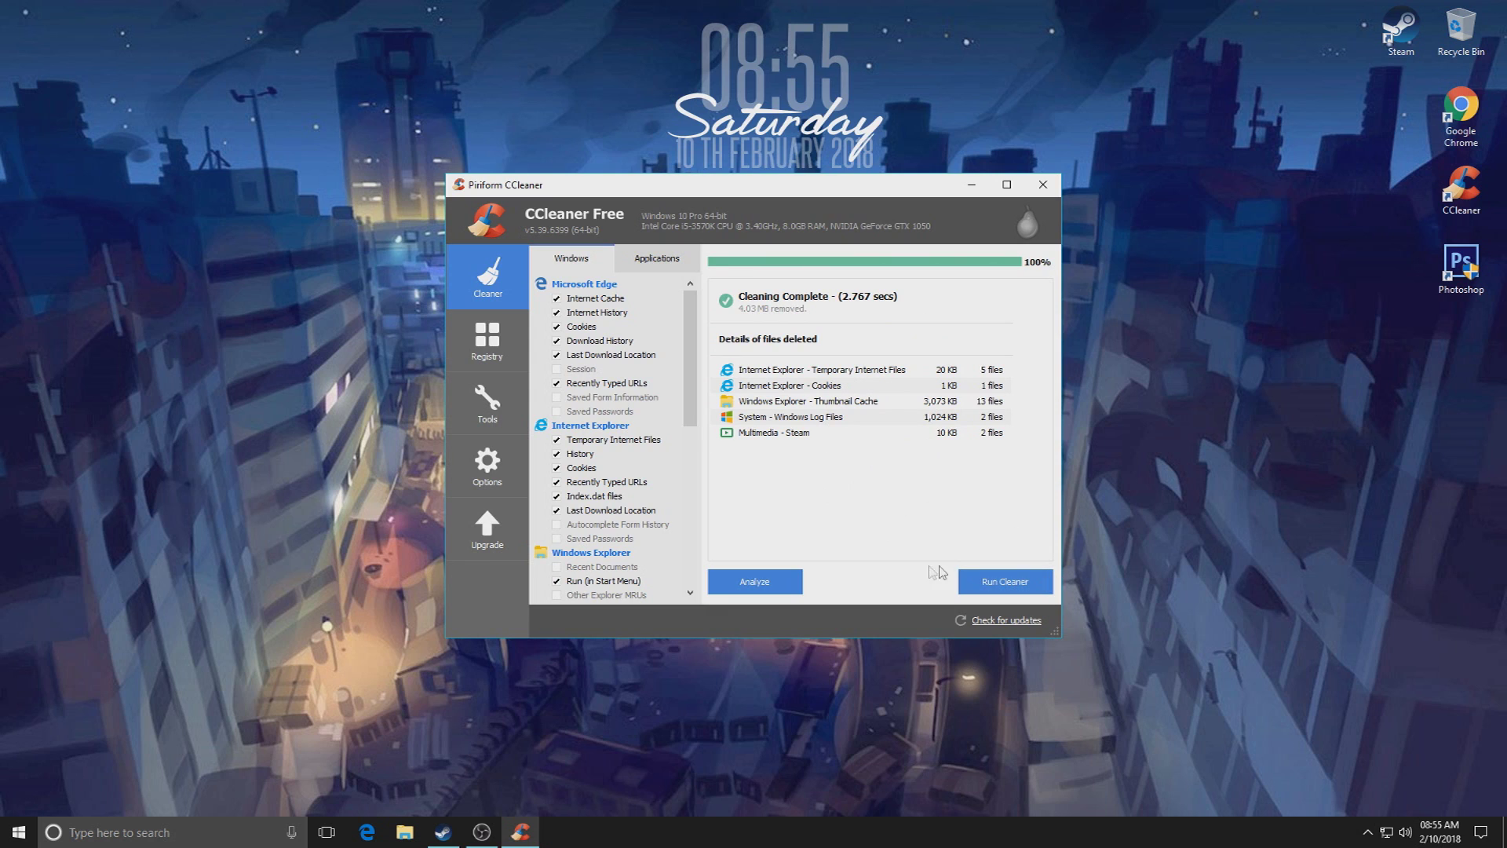
{"action": "left_click", "coordinate": [497, 347]}
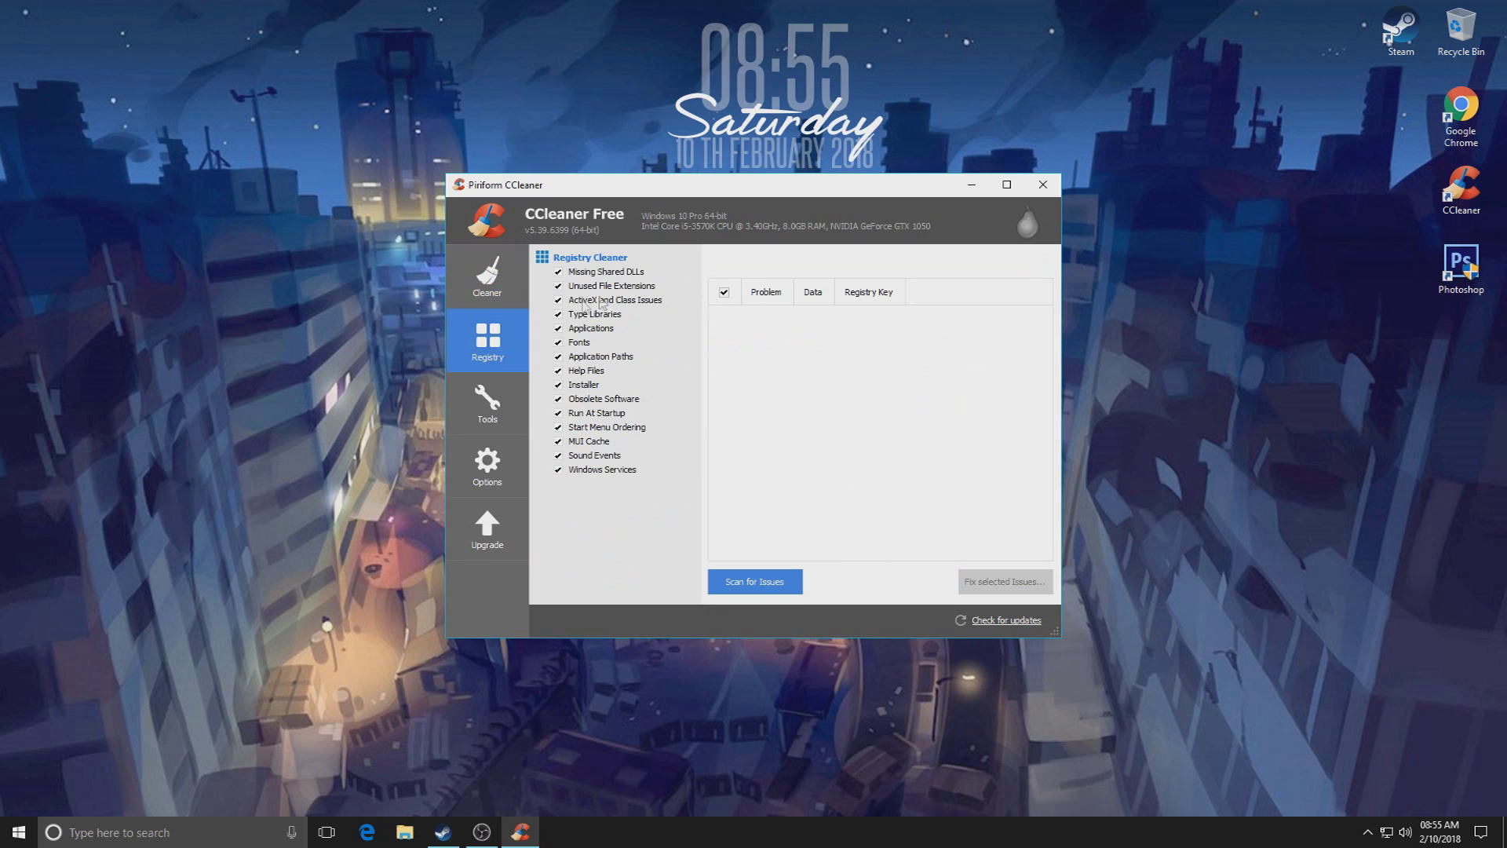
- Scan the registry, which finds no issues, then bring up the Uninstall programs list
{"action": "left_click", "coordinate": [763, 581]}
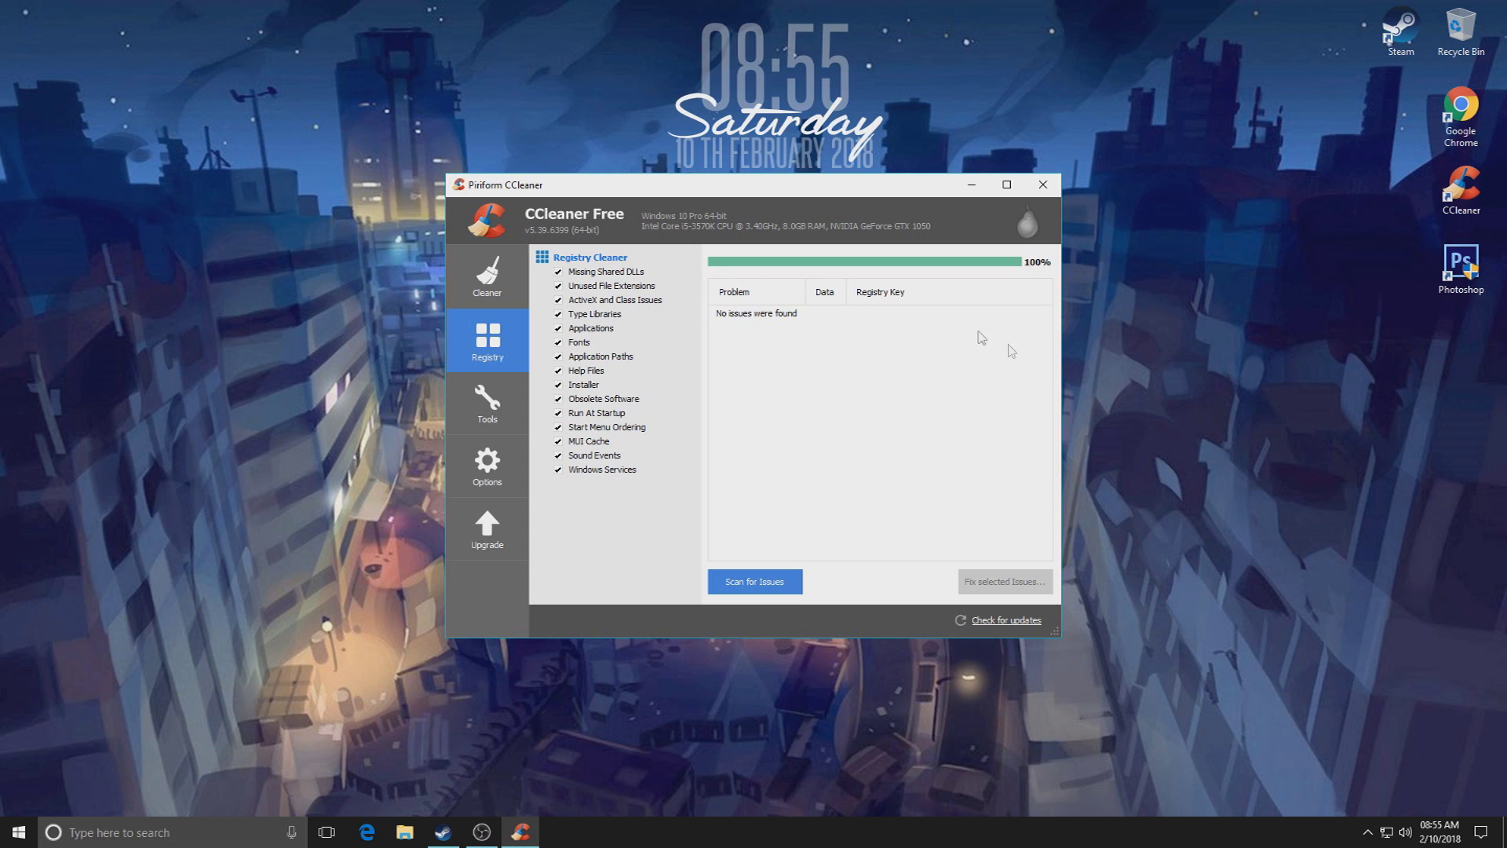
{"action": "left_click", "coordinate": [487, 399]}
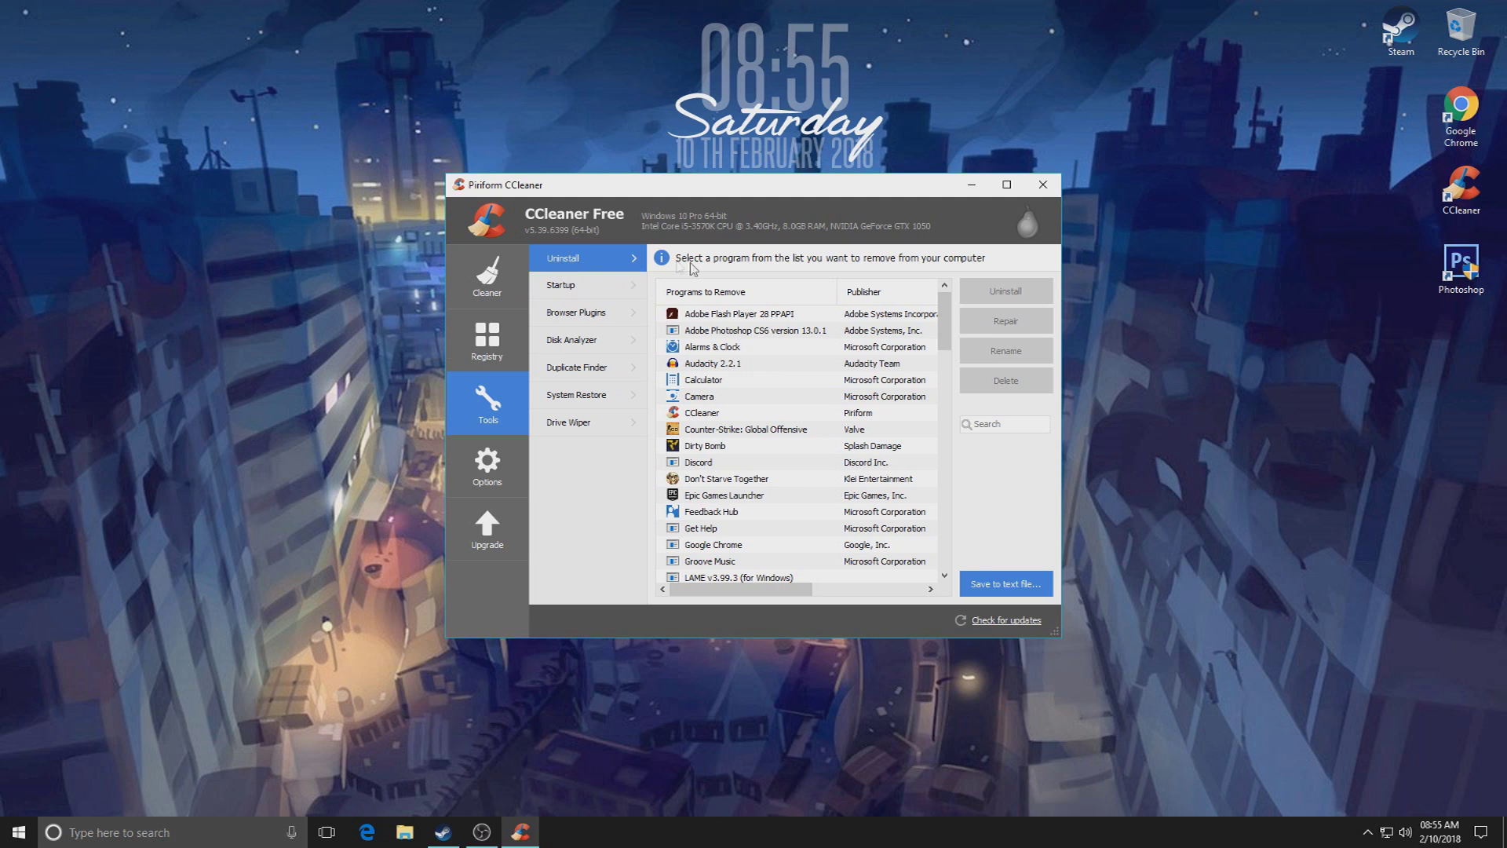
- Uninstall the Alarms & Clock and Camera apps
{"action": "left_click", "coordinate": [723, 348]}
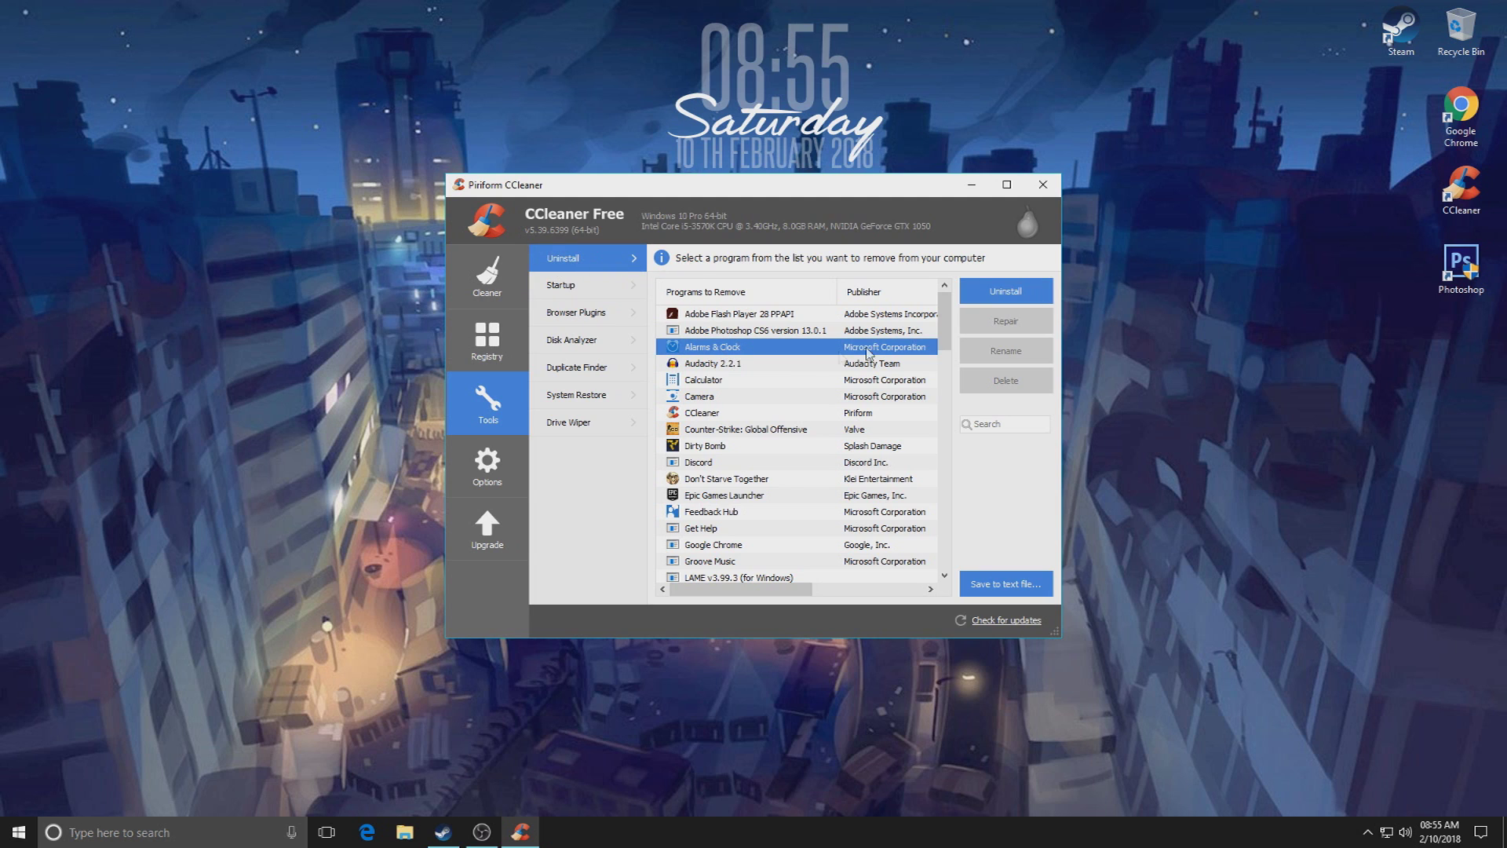
{"action": "left_click", "coordinate": [1006, 291]}
{"action": "left_click", "coordinate": [793, 461]}
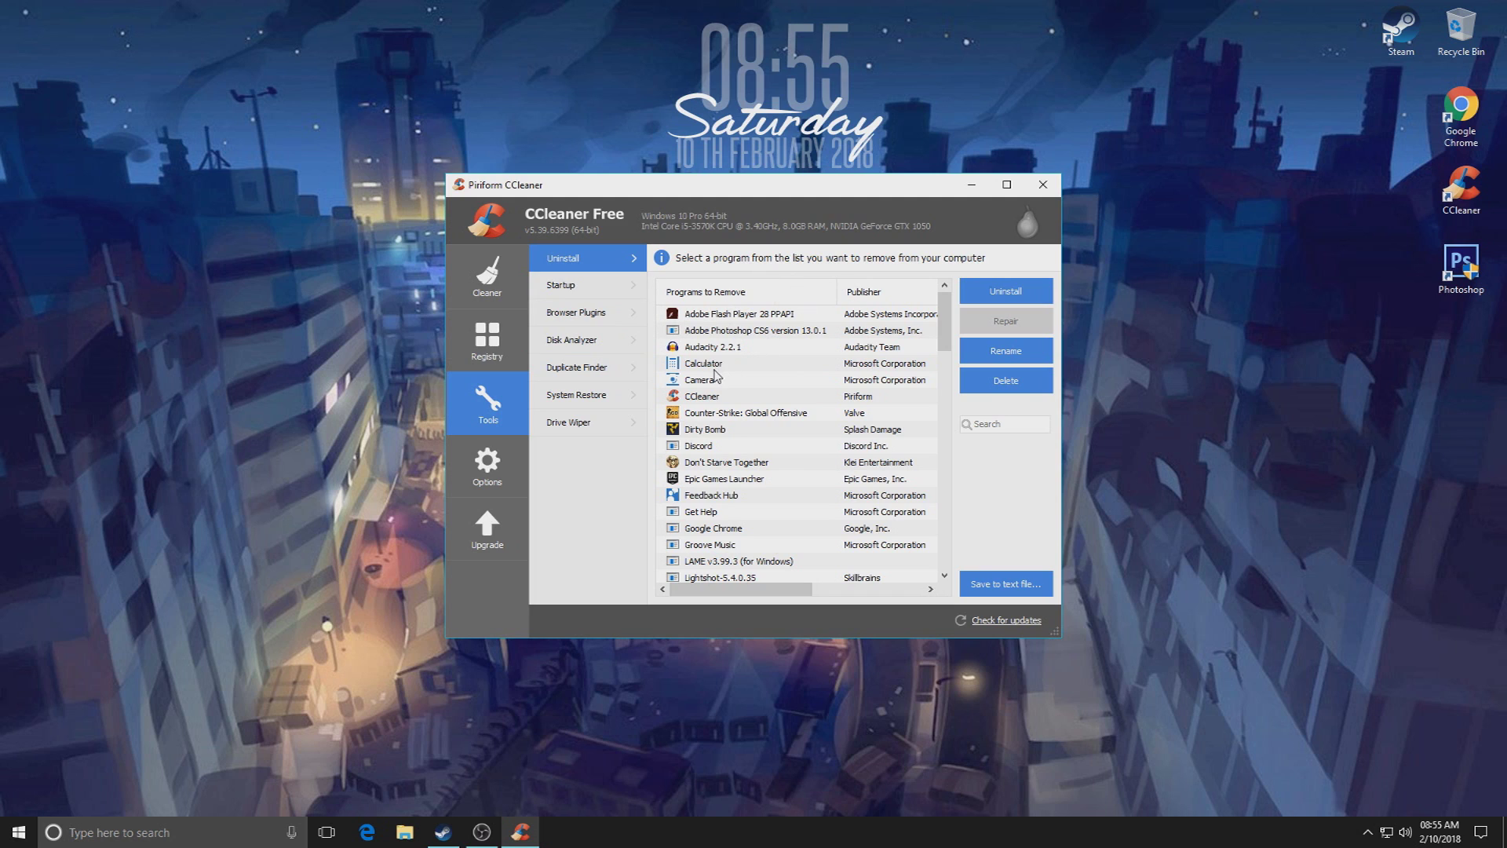
{"action": "left_click", "coordinate": [714, 381]}
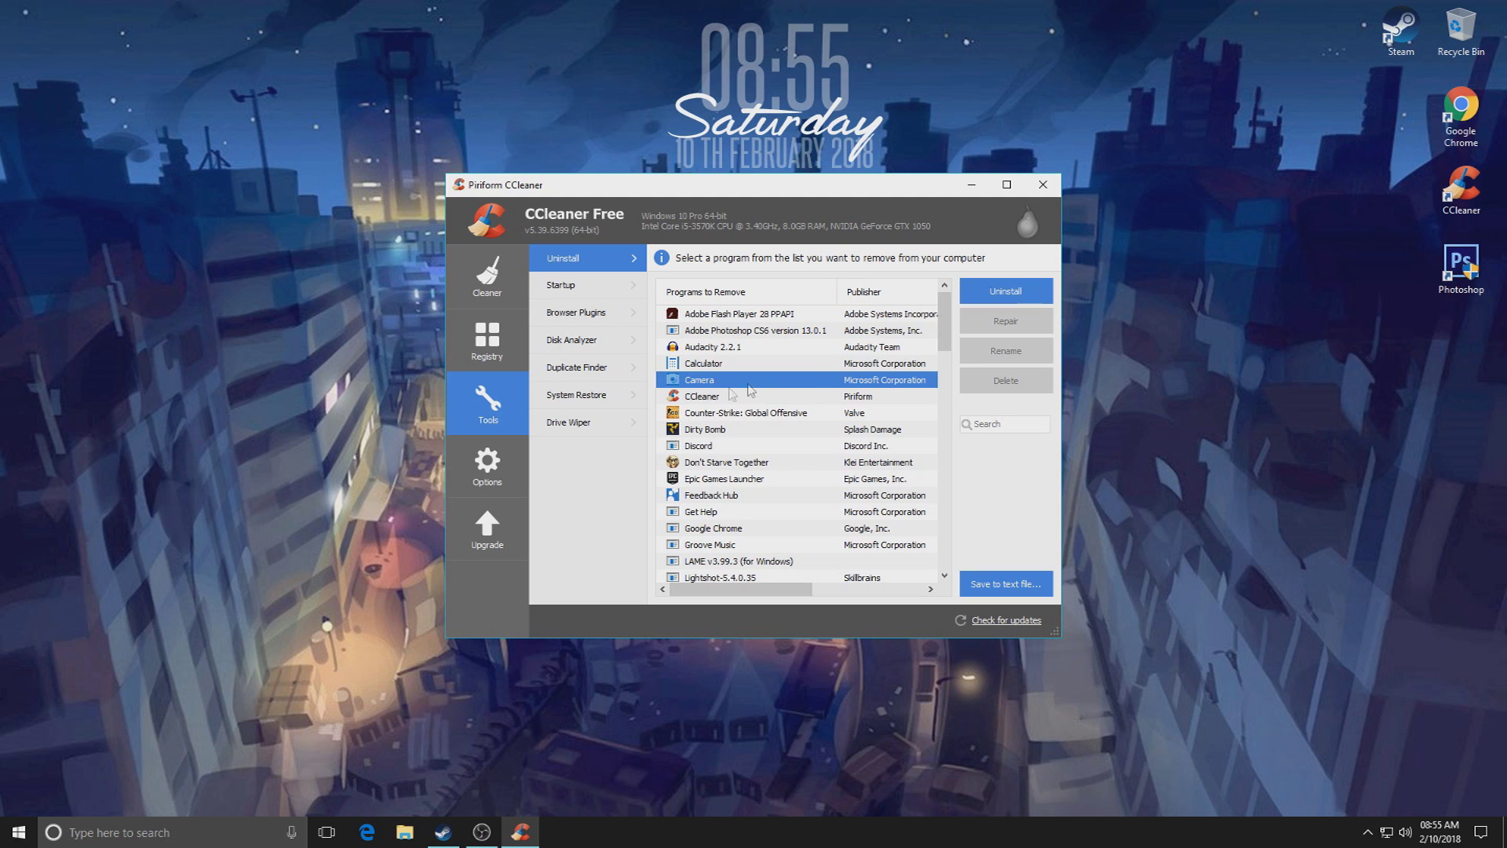
{"action": "left_click", "coordinate": [1021, 299]}
{"action": "left_click", "coordinate": [797, 463]}
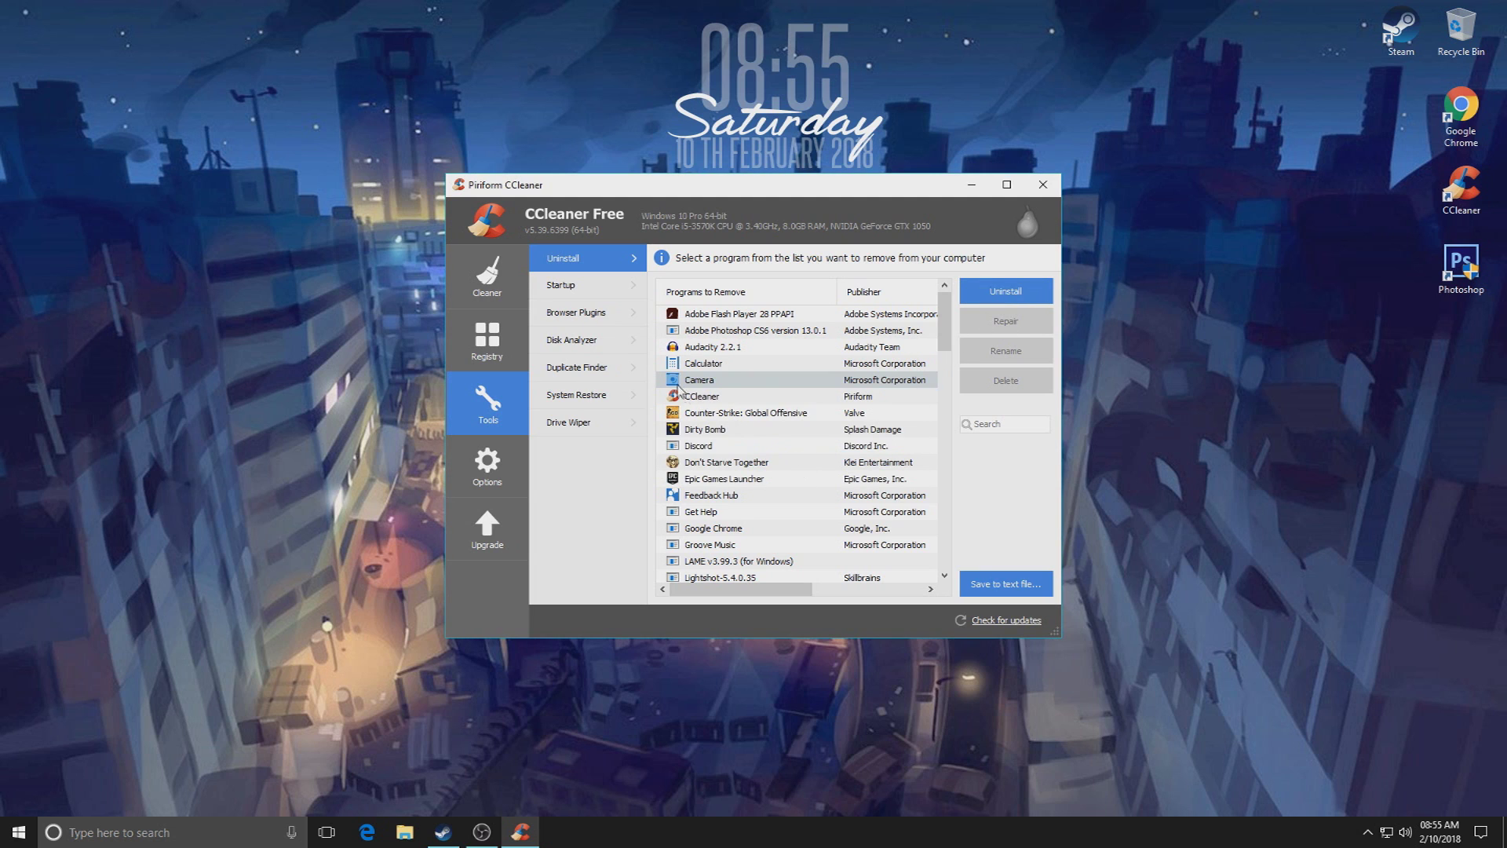
- Uninstall the Feedback Hub and Get Help apps
{"action": "scroll", "coordinate": [721, 440], "scroll_direction": "down", "scroll_amount": 2}
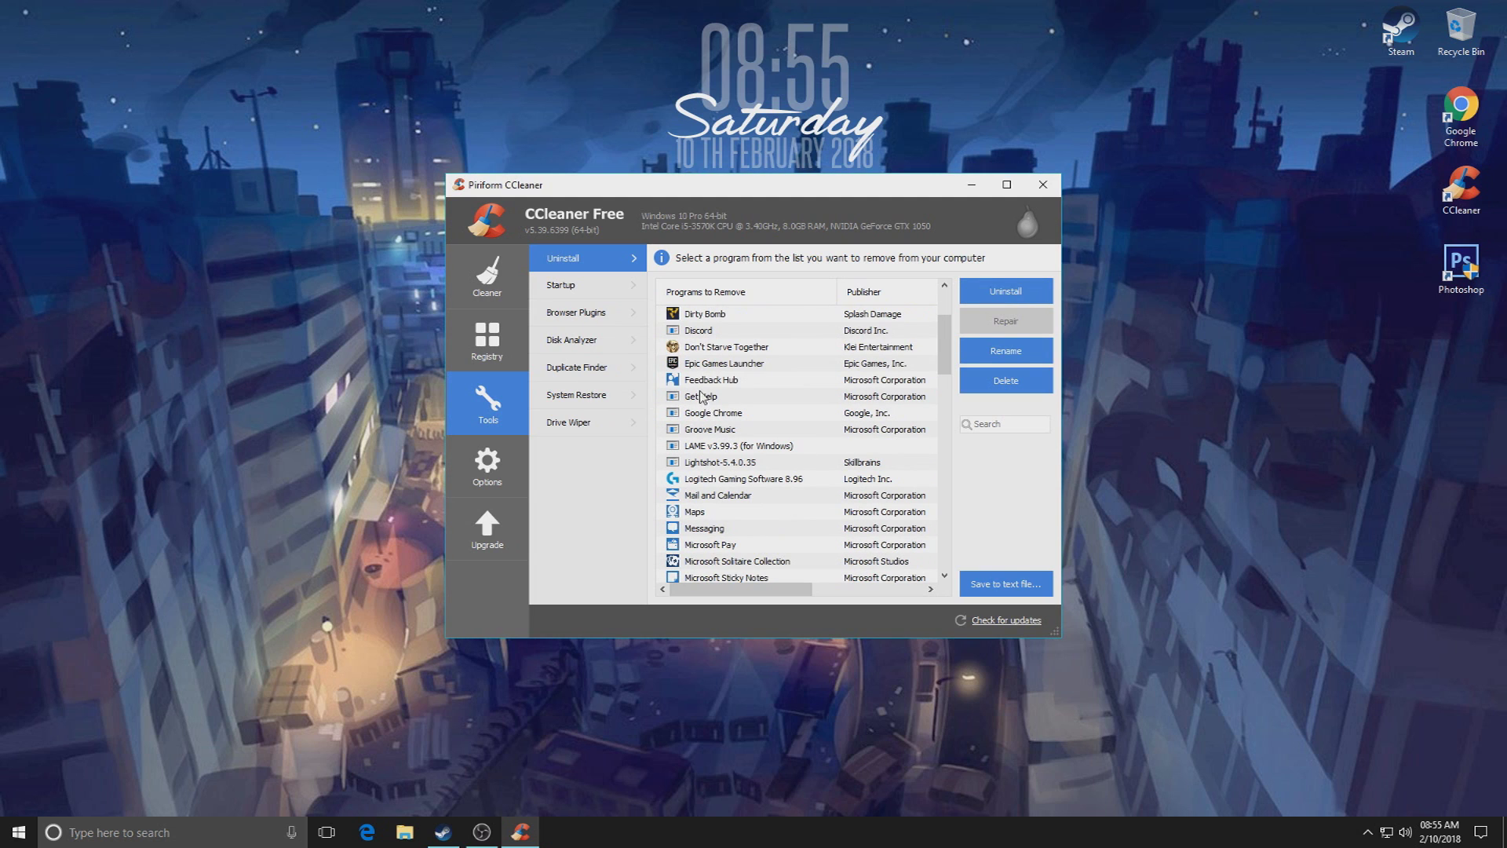
{"action": "left_click", "coordinate": [917, 379]}
{"action": "left_click", "coordinate": [985, 297]}
{"action": "left_click", "coordinate": [797, 460]}
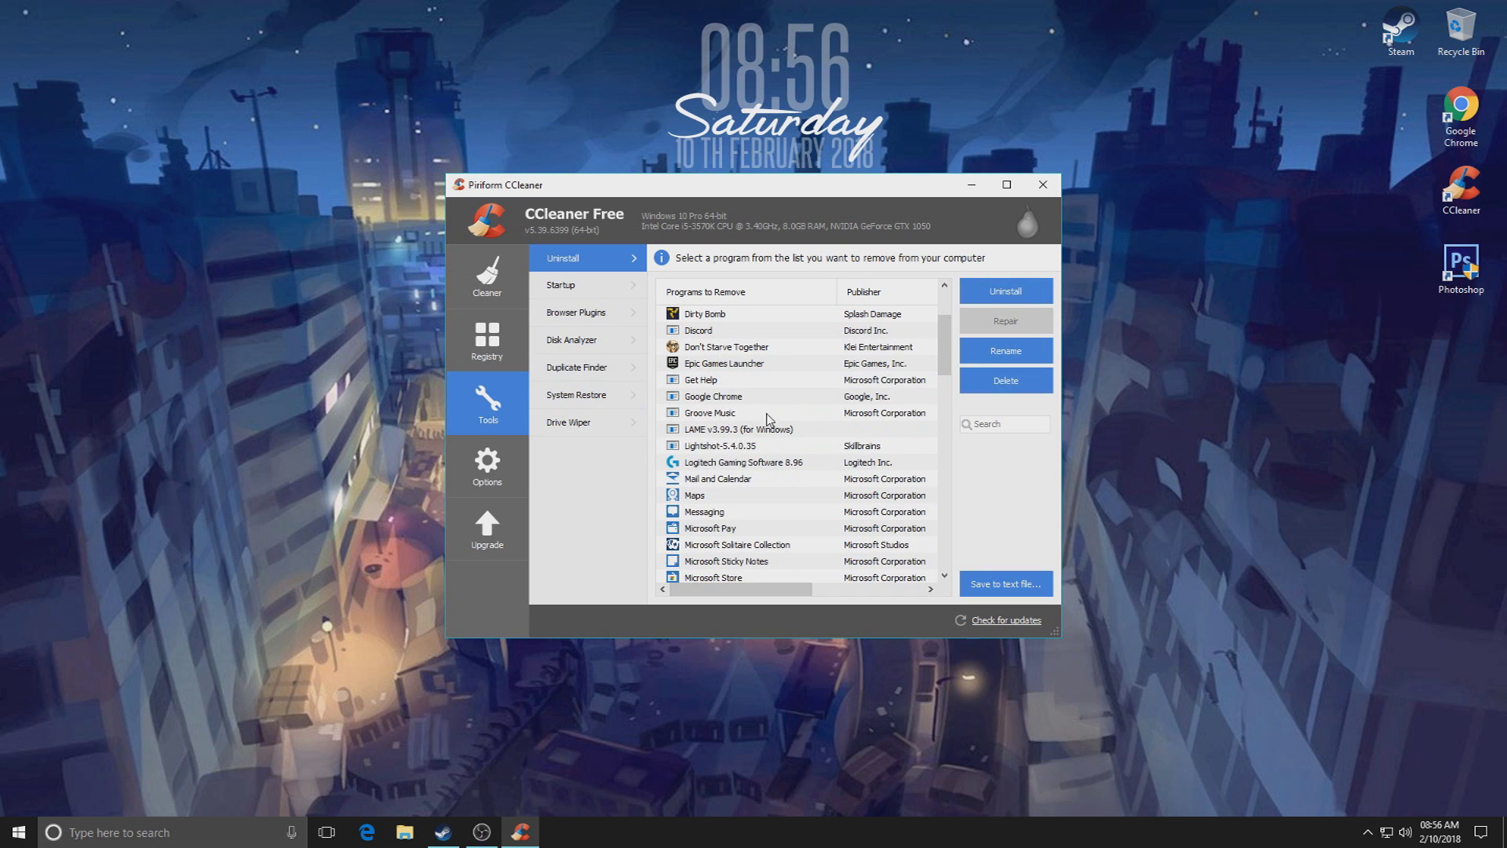
{"action": "scroll", "coordinate": [685, 416], "scroll_direction": "down", "scroll_amount": 2}
{"action": "scroll", "coordinate": [685, 416], "scroll_direction": "up", "scroll_amount": 2}
{"action": "left_click", "coordinate": [712, 381]}
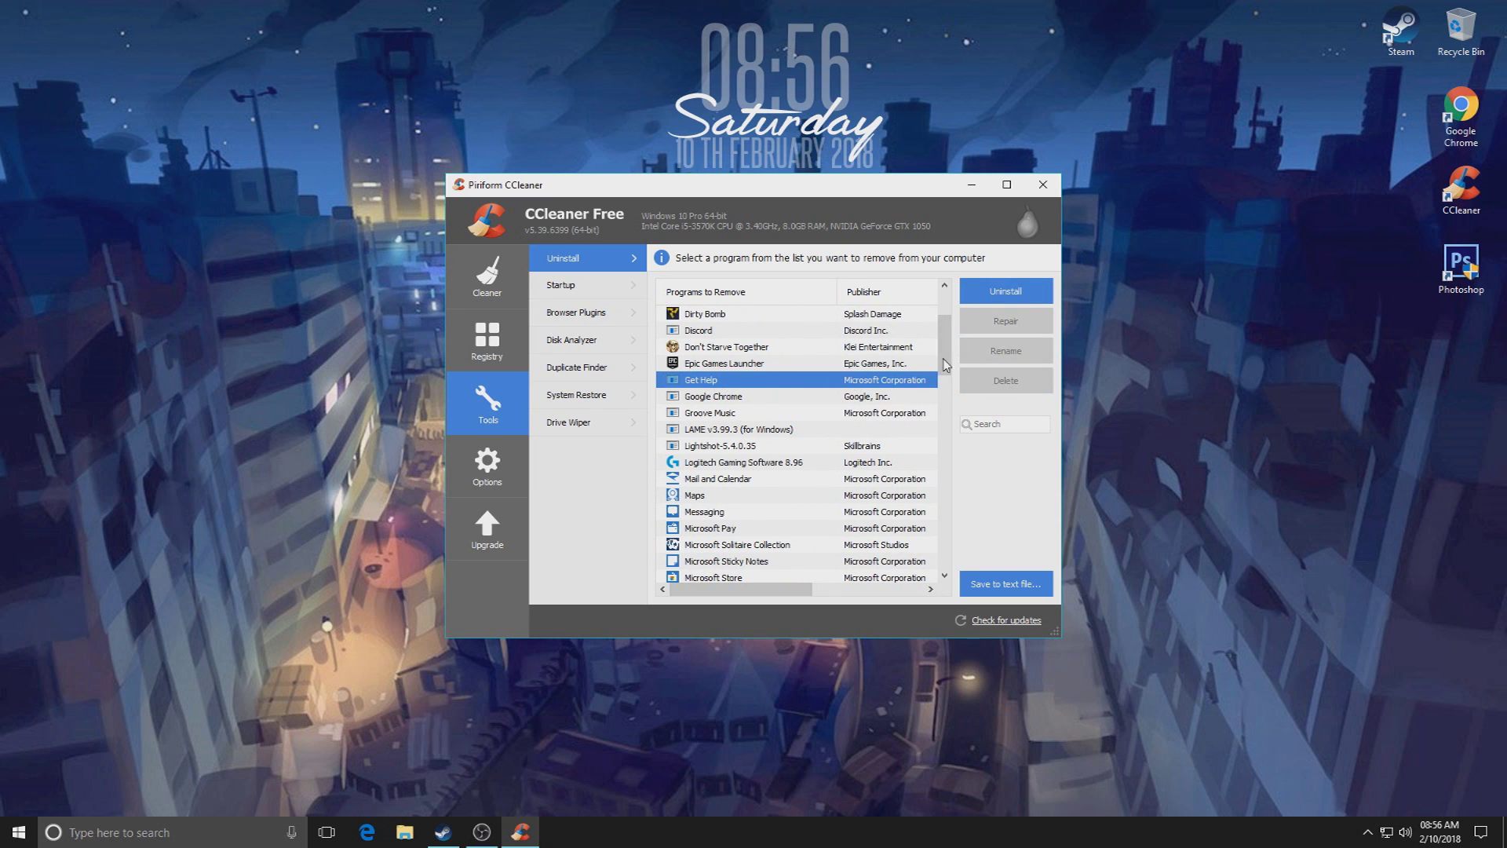
{"action": "left_click", "coordinate": [1006, 296]}
{"action": "left_click", "coordinate": [797, 460]}
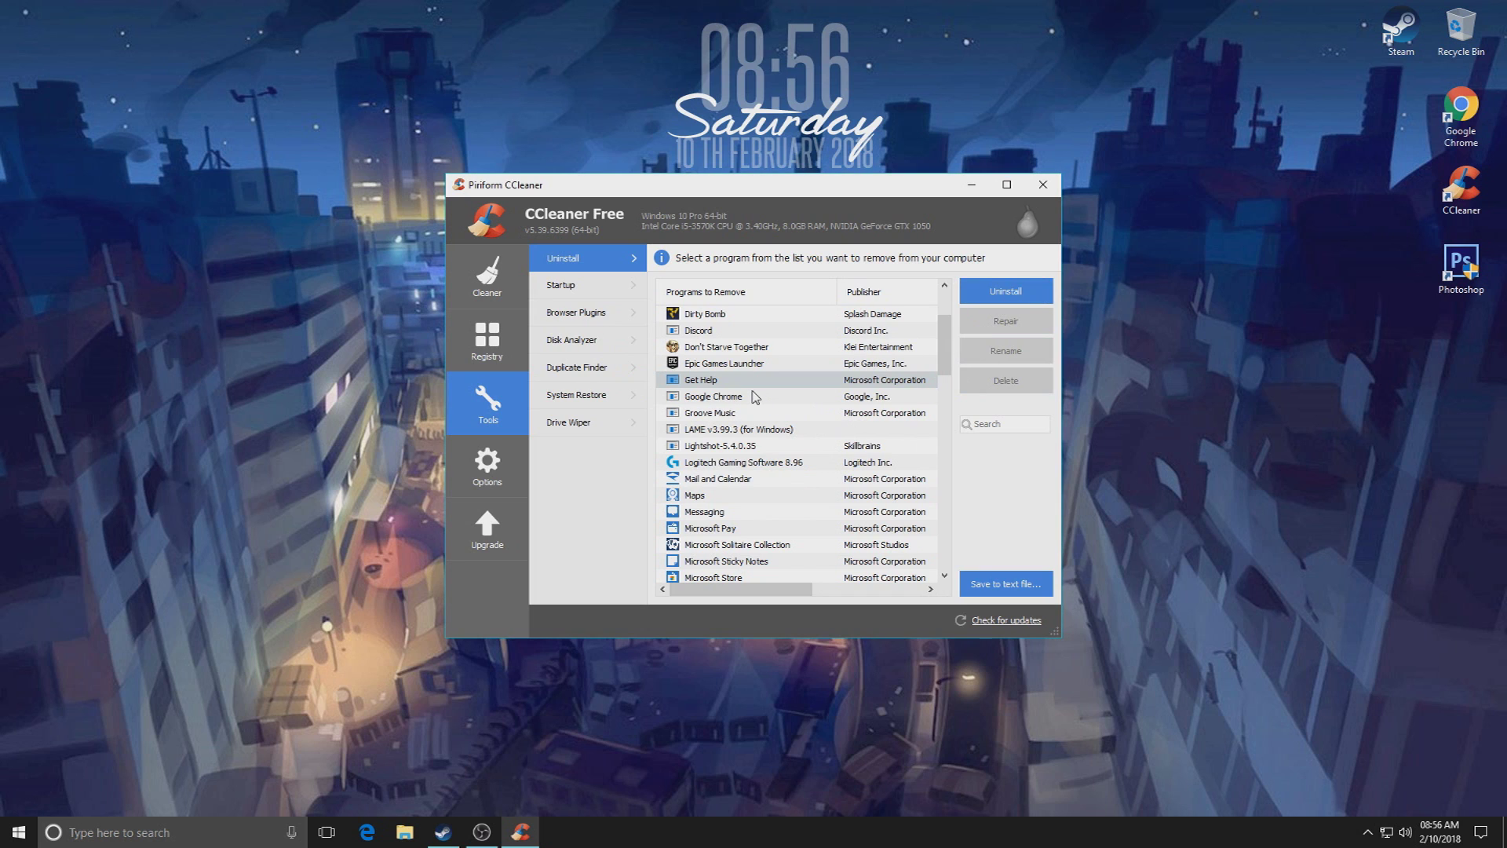
- Uninstall the Mail and Calendar and Maps apps
{"action": "scroll", "coordinate": [742, 424], "scroll_direction": "down", "scroll_amount": 1}
{"action": "left_click", "coordinate": [713, 414]}
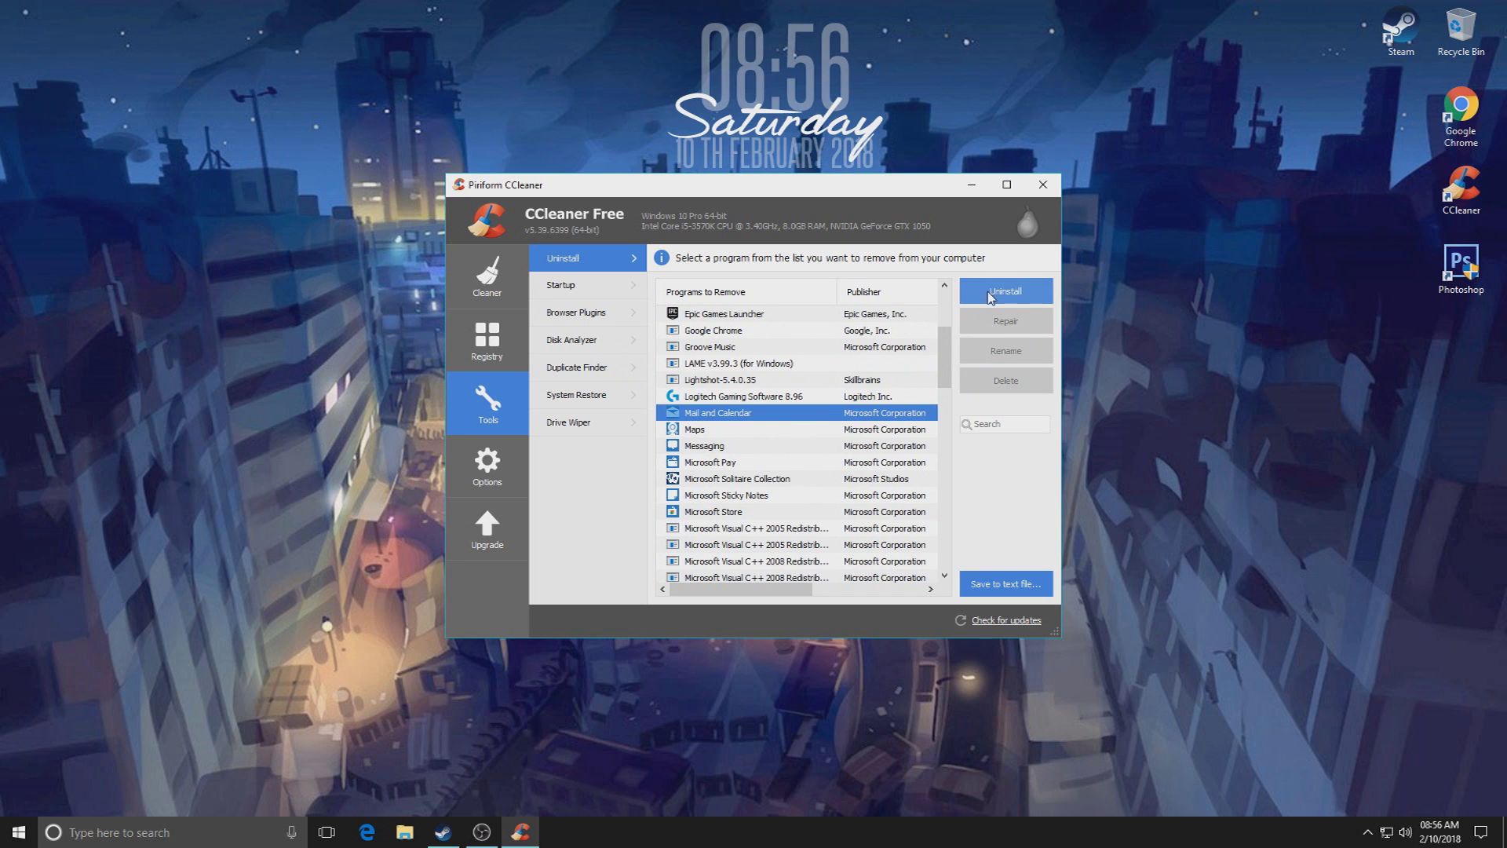
{"action": "left_click", "coordinate": [989, 297]}
{"action": "left_click", "coordinate": [809, 474]}
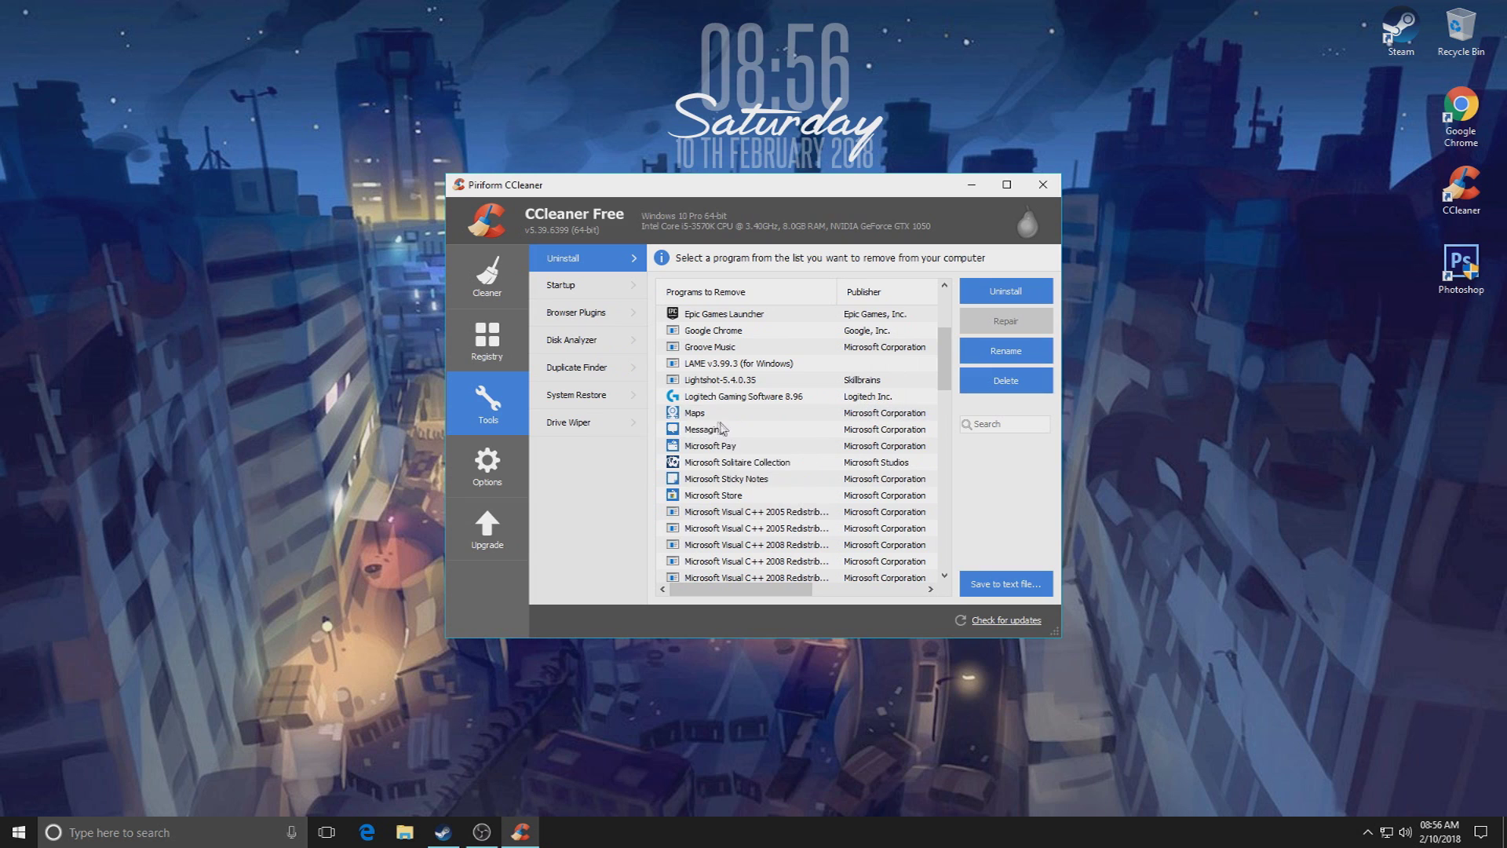
{"action": "left_click", "coordinate": [701, 415]}
{"action": "left_click", "coordinate": [1005, 290]}
{"action": "left_click", "coordinate": [811, 466]}
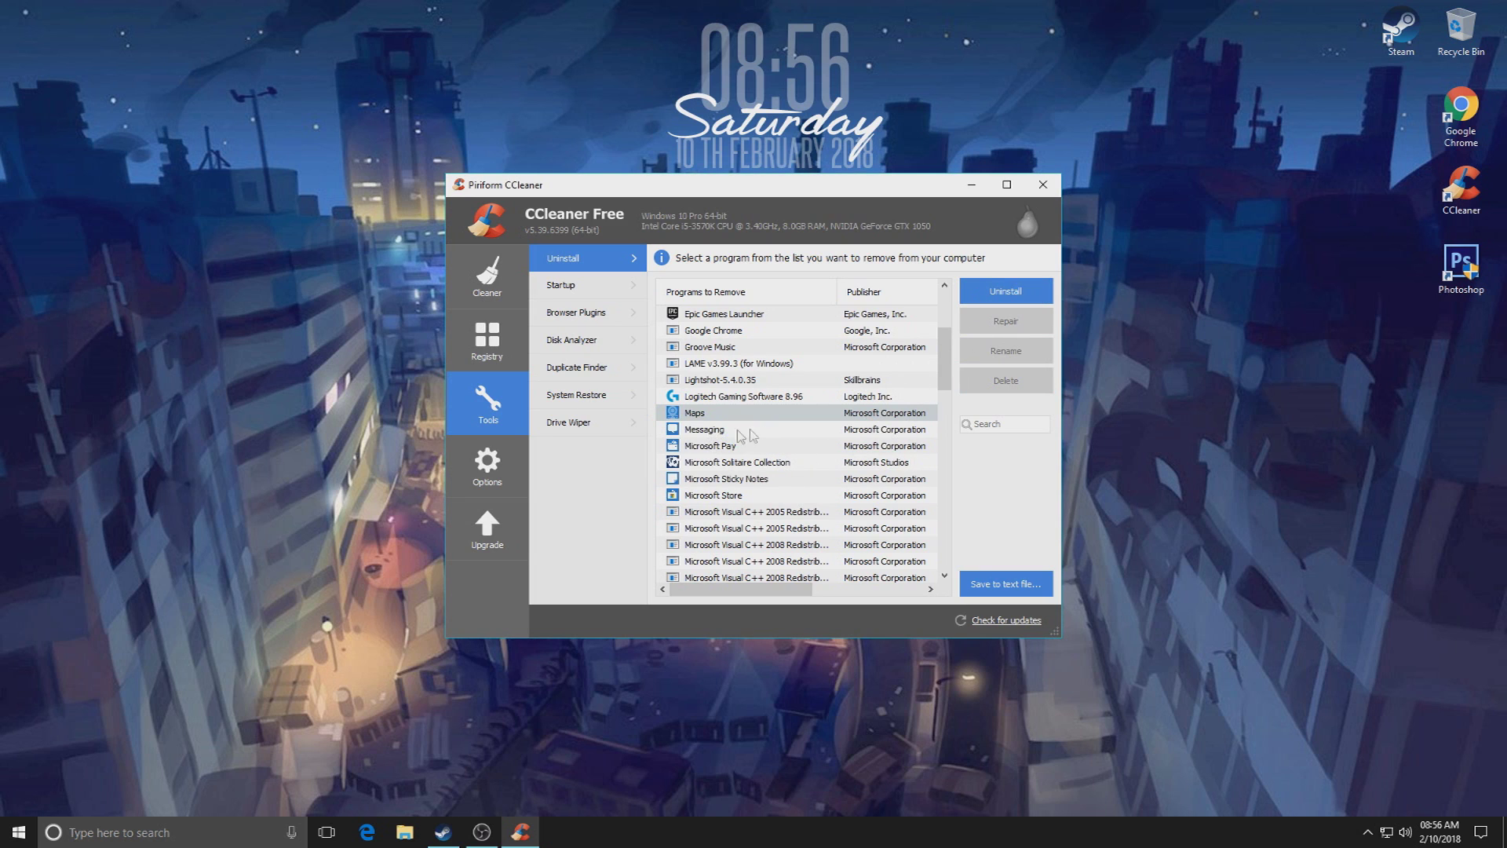
- Uninstall Messaging and Microsoft Sticky Notes, and start removing Microsoft Pay
{"action": "left_click", "coordinate": [706, 413]}
{"action": "left_click", "coordinate": [1005, 290]}
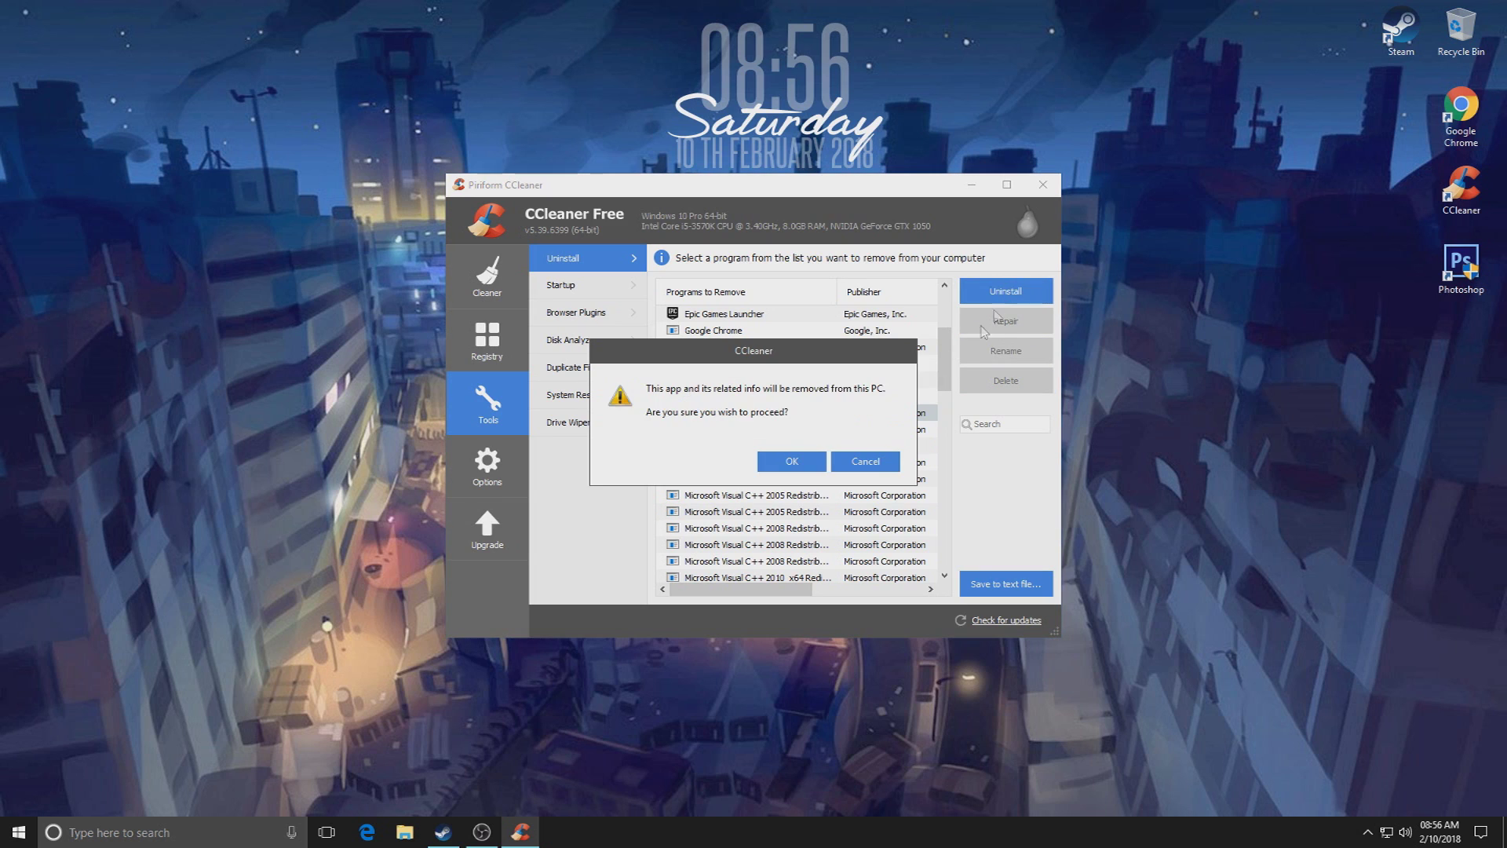
{"action": "left_click", "coordinate": [804, 468]}
{"action": "left_click", "coordinate": [708, 447]}
{"action": "left_click", "coordinate": [1005, 290]}
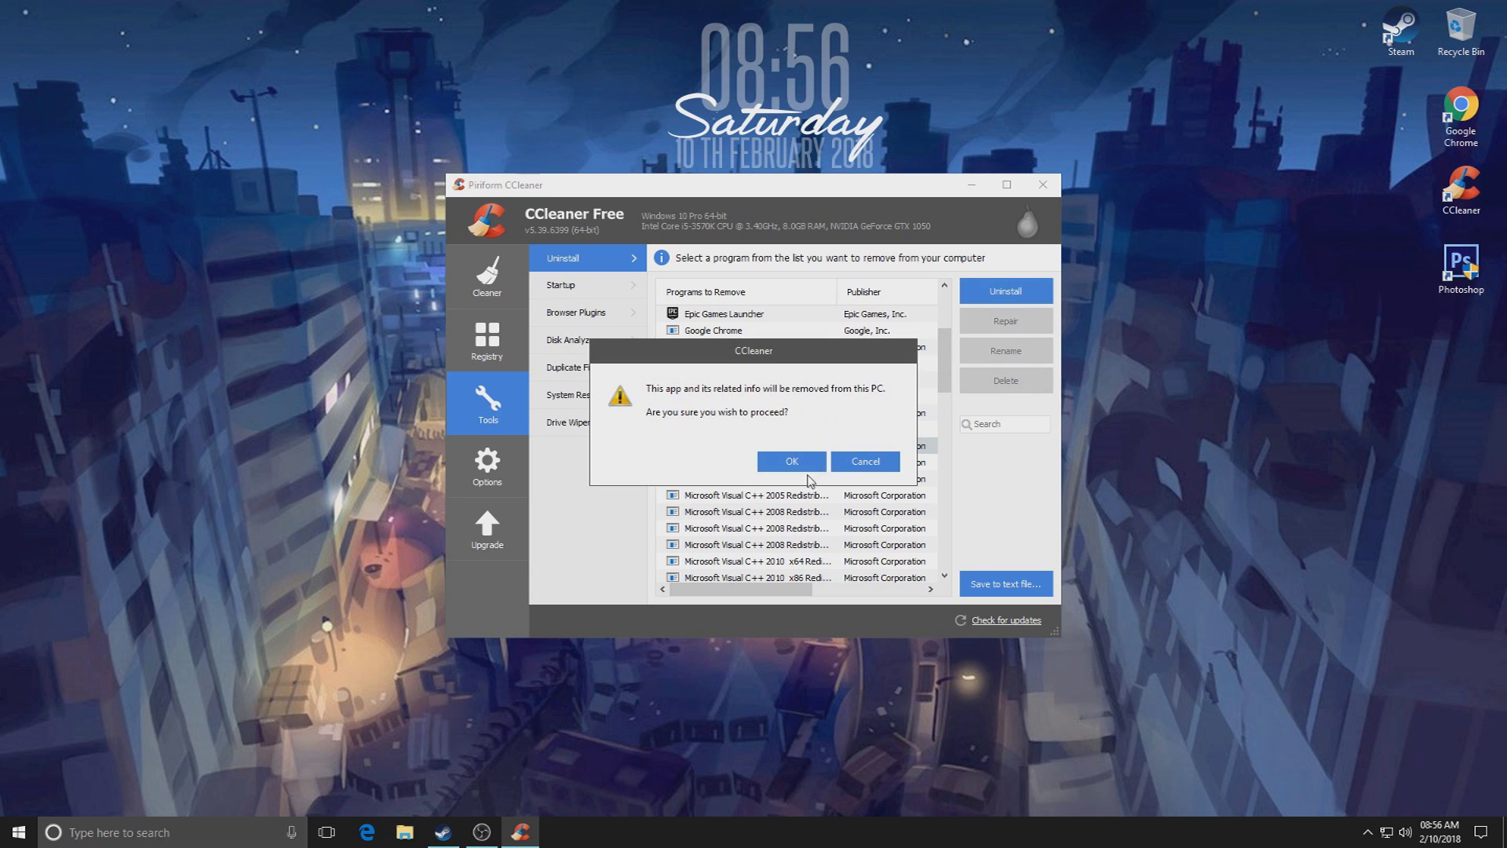
{"action": "left_click", "coordinate": [785, 455]}
{"action": "left_click", "coordinate": [710, 413]}
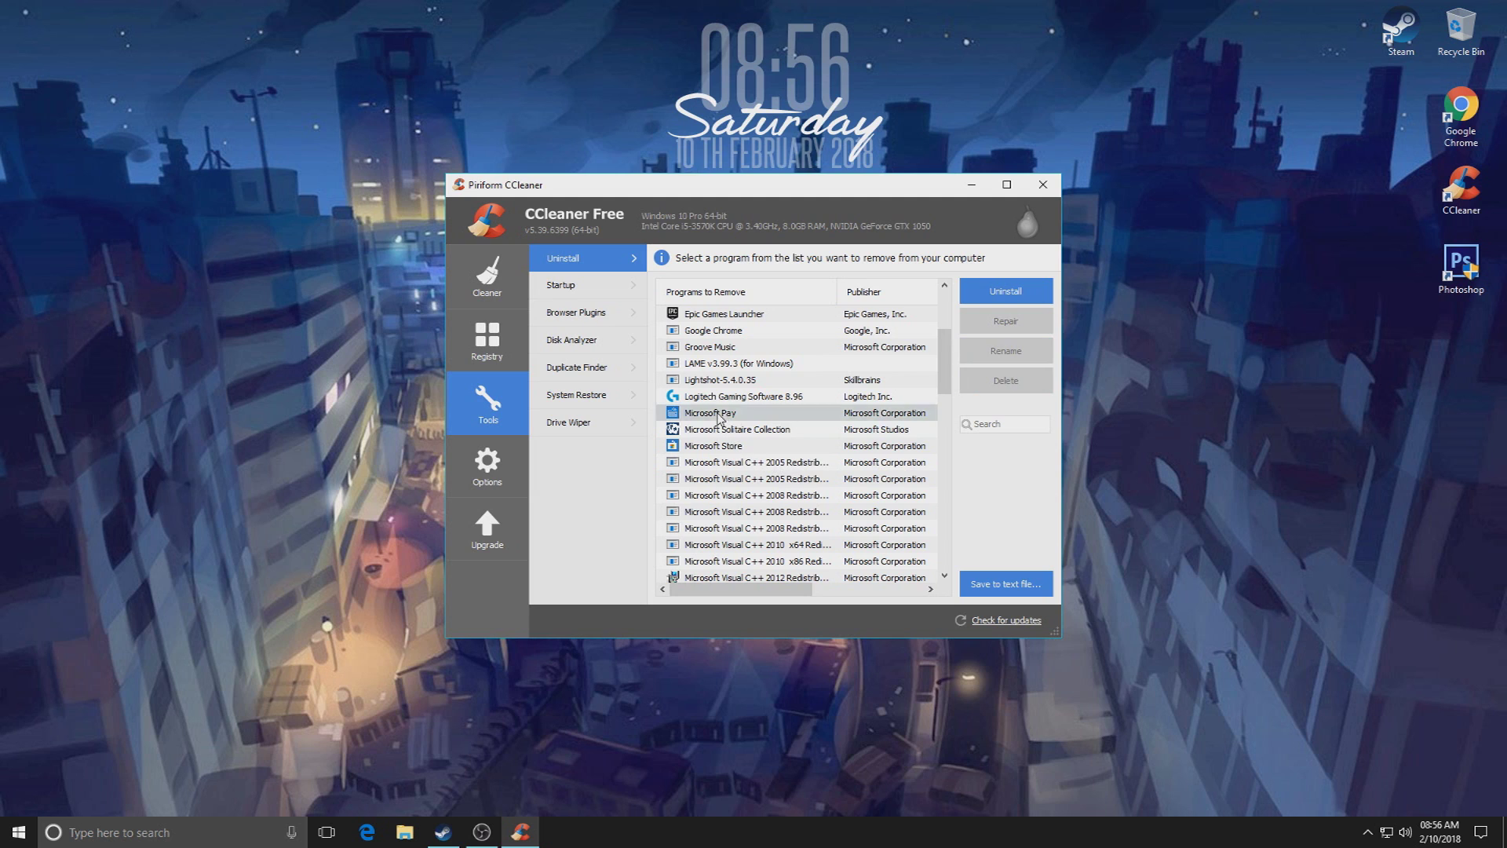
{"action": "left_click", "coordinate": [1005, 292]}
- Finish removing Microsoft Pay, then uninstall Mixed Reality Viewer and Movies & TV
{"action": "left_click", "coordinate": [792, 456]}
{"action": "scroll", "coordinate": [718, 456], "scroll_direction": "down", "scroll_amount": 3}
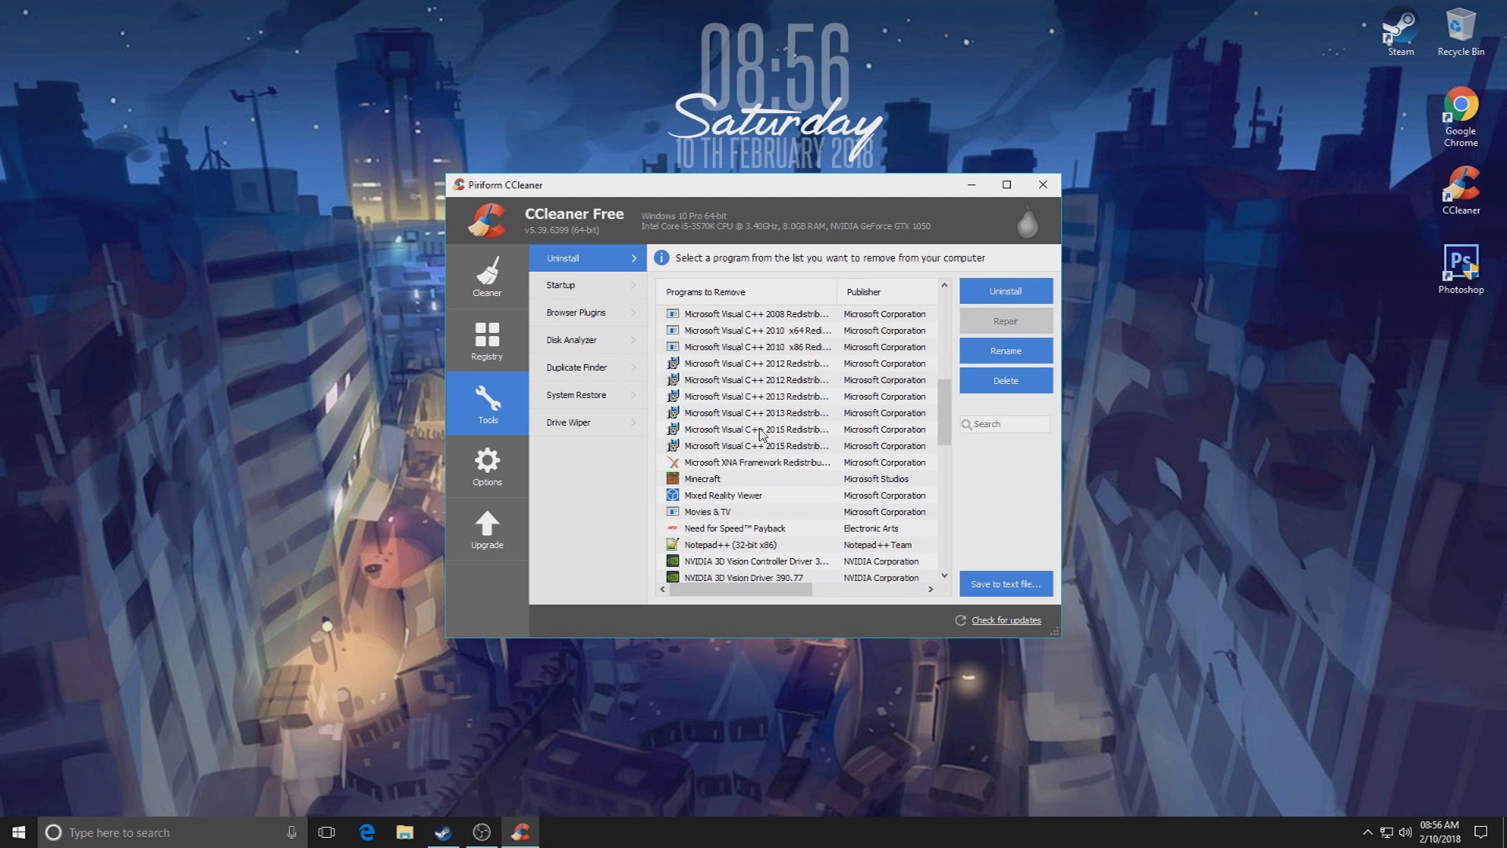
{"action": "left_click", "coordinate": [751, 397]}
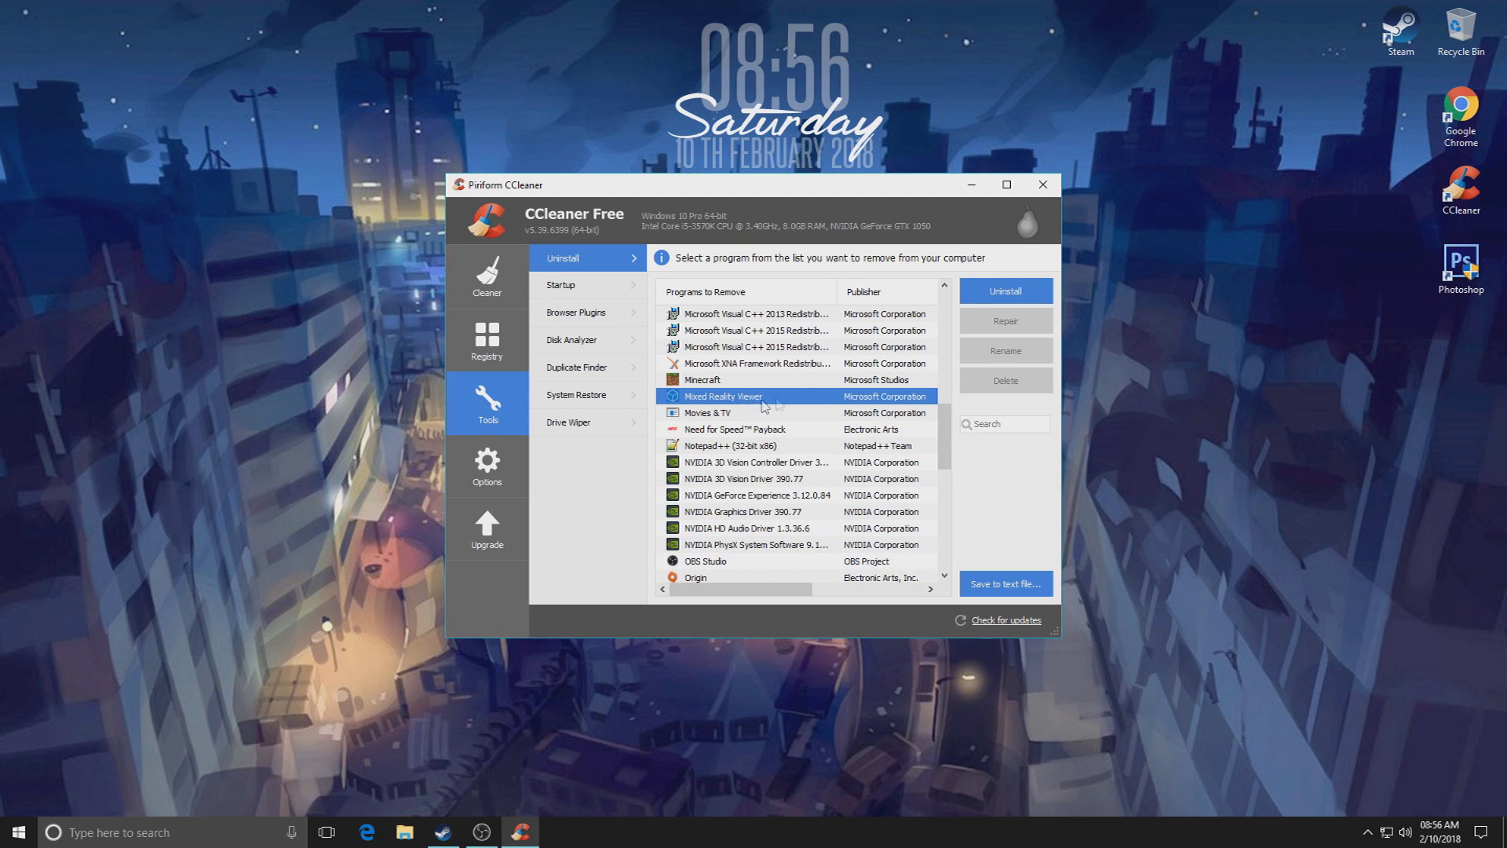
{"action": "left_click", "coordinate": [1005, 292]}
{"action": "left_click", "coordinate": [789, 459]}
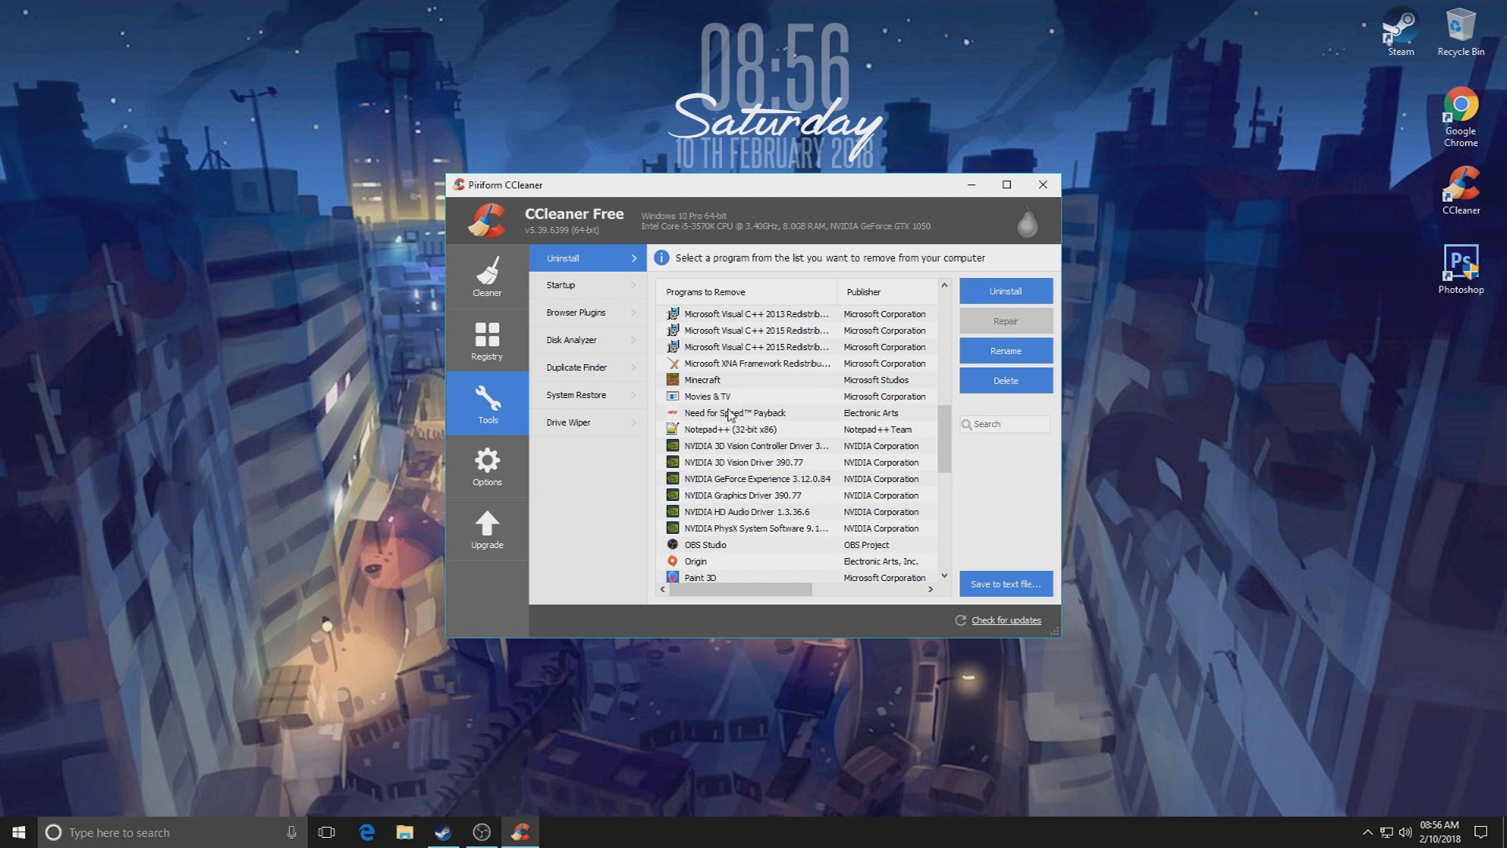
{"action": "scroll", "coordinate": [714, 410], "scroll_direction": "down", "scroll_amount": 3}
{"action": "left_click", "coordinate": [718, 346]}
{"action": "left_click", "coordinate": [1001, 292]}
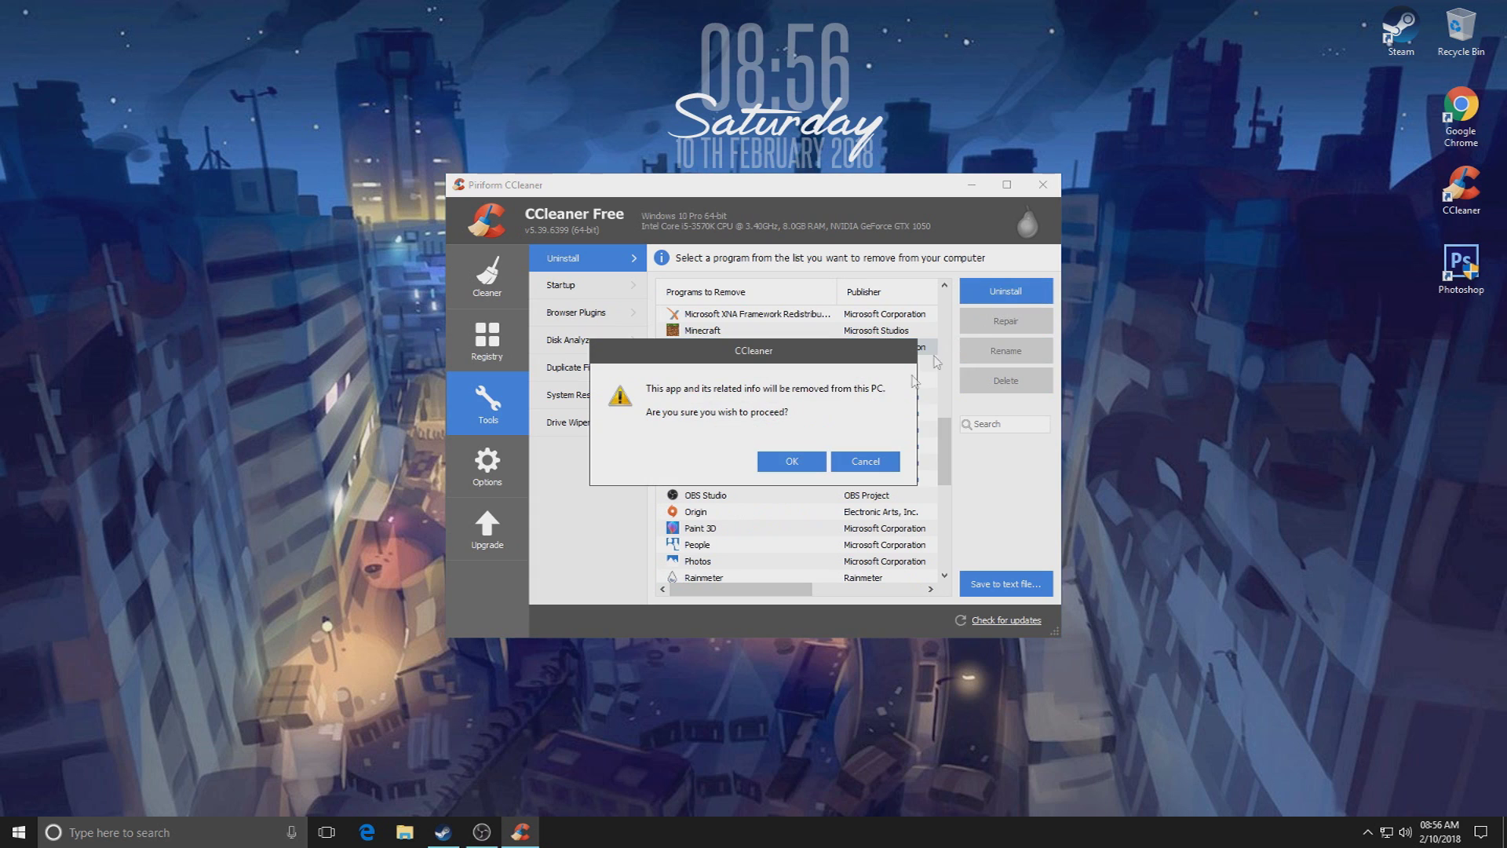
{"action": "left_click", "coordinate": [797, 467]}
- Uninstall the Paint 3D, People and Voice Recorder apps
{"action": "scroll", "coordinate": [711, 428], "scroll_direction": "down", "scroll_amount": 2}
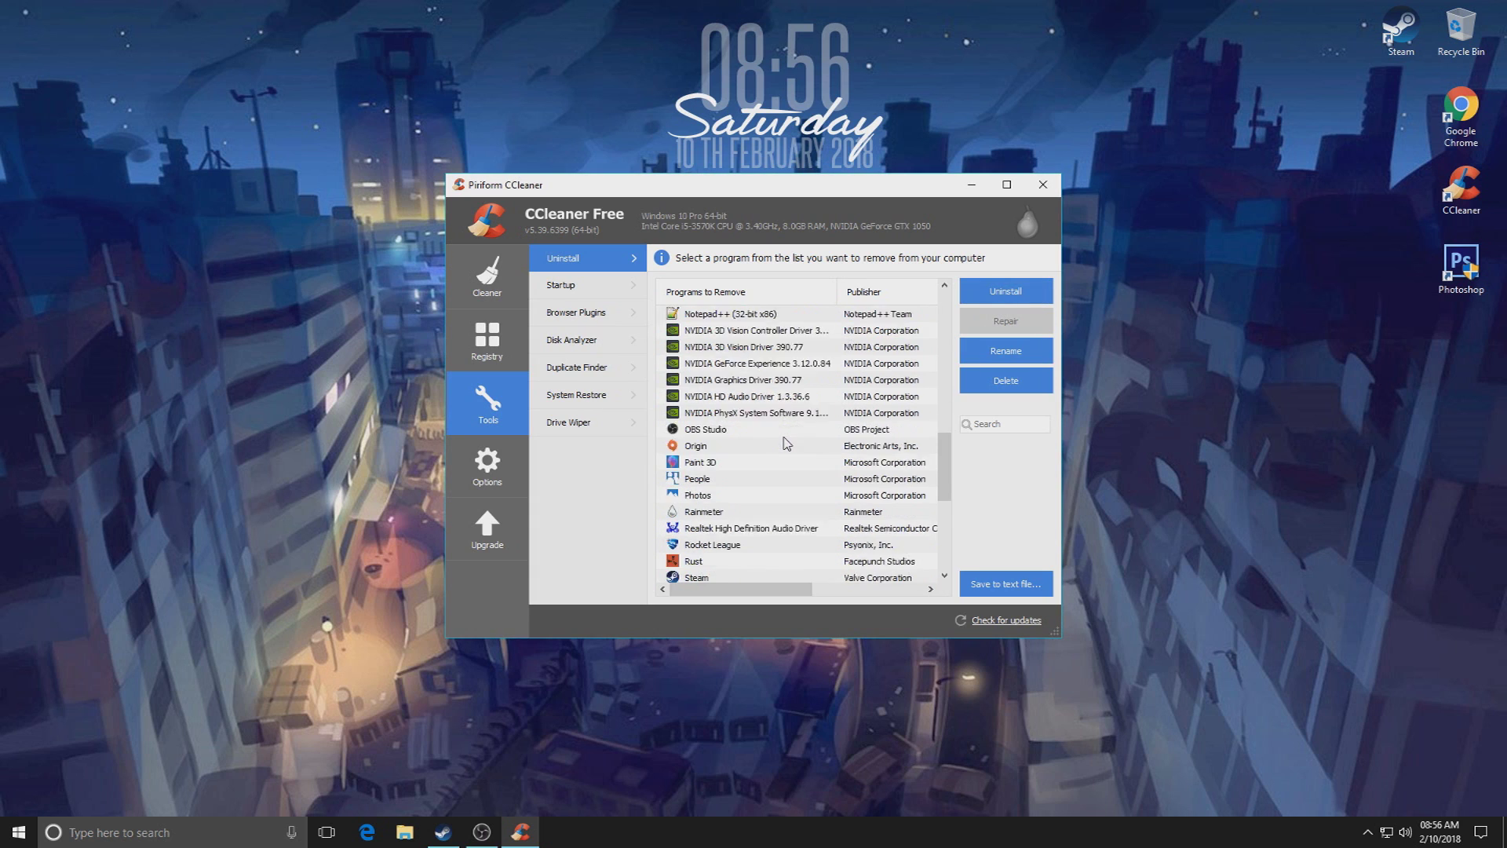
{"action": "left_click", "coordinate": [700, 416]}
{"action": "left_click", "coordinate": [1004, 291]}
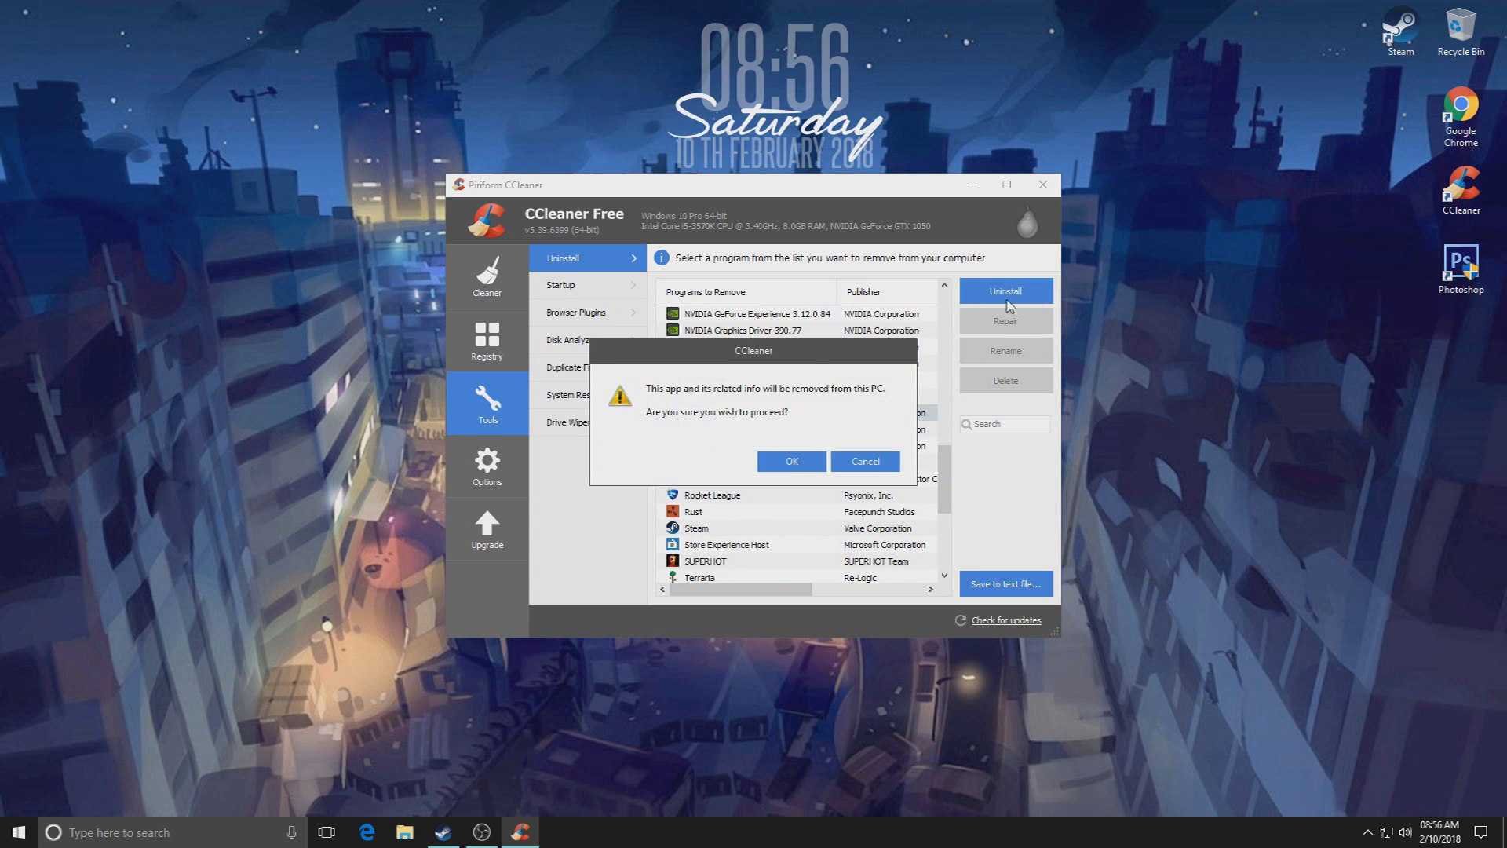
{"action": "left_click", "coordinate": [787, 461]}
{"action": "left_click", "coordinate": [716, 416]}
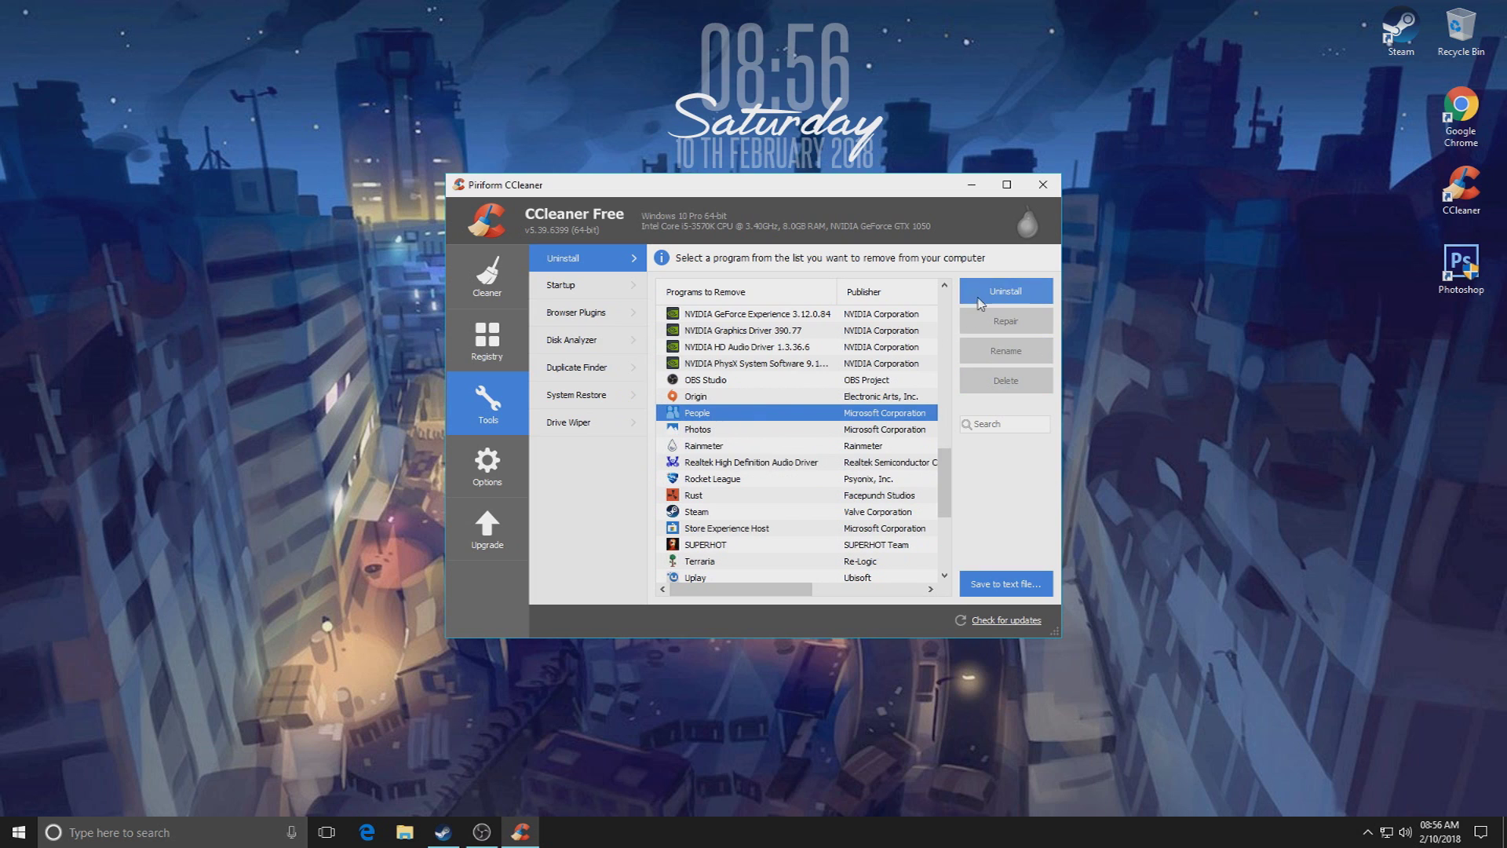
{"action": "left_click", "coordinate": [1005, 291]}
{"action": "left_click", "coordinate": [787, 461]}
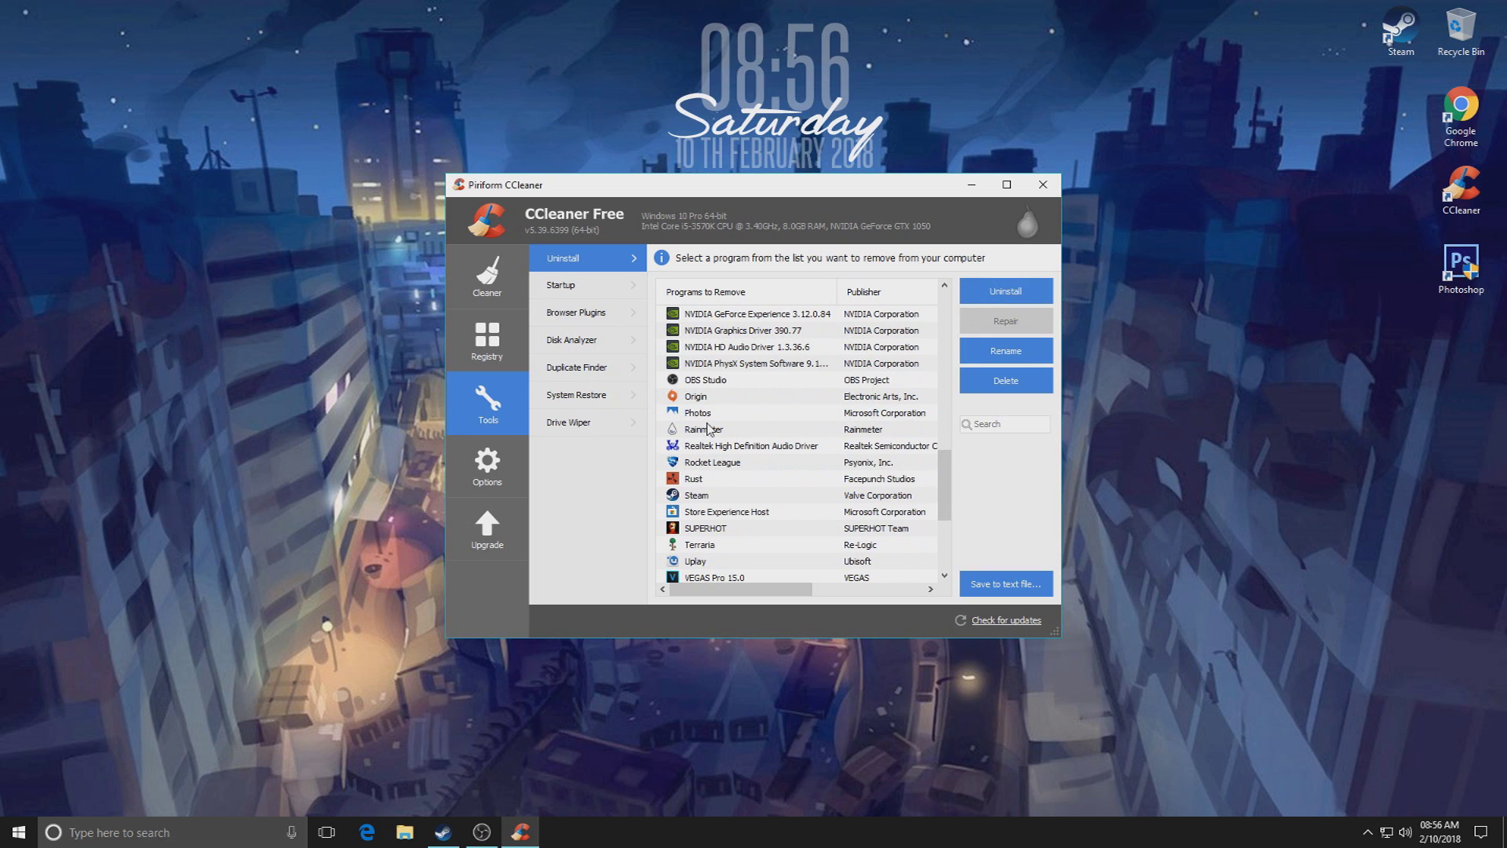
{"action": "scroll", "coordinate": [786, 486], "scroll_direction": "down", "scroll_amount": 2}
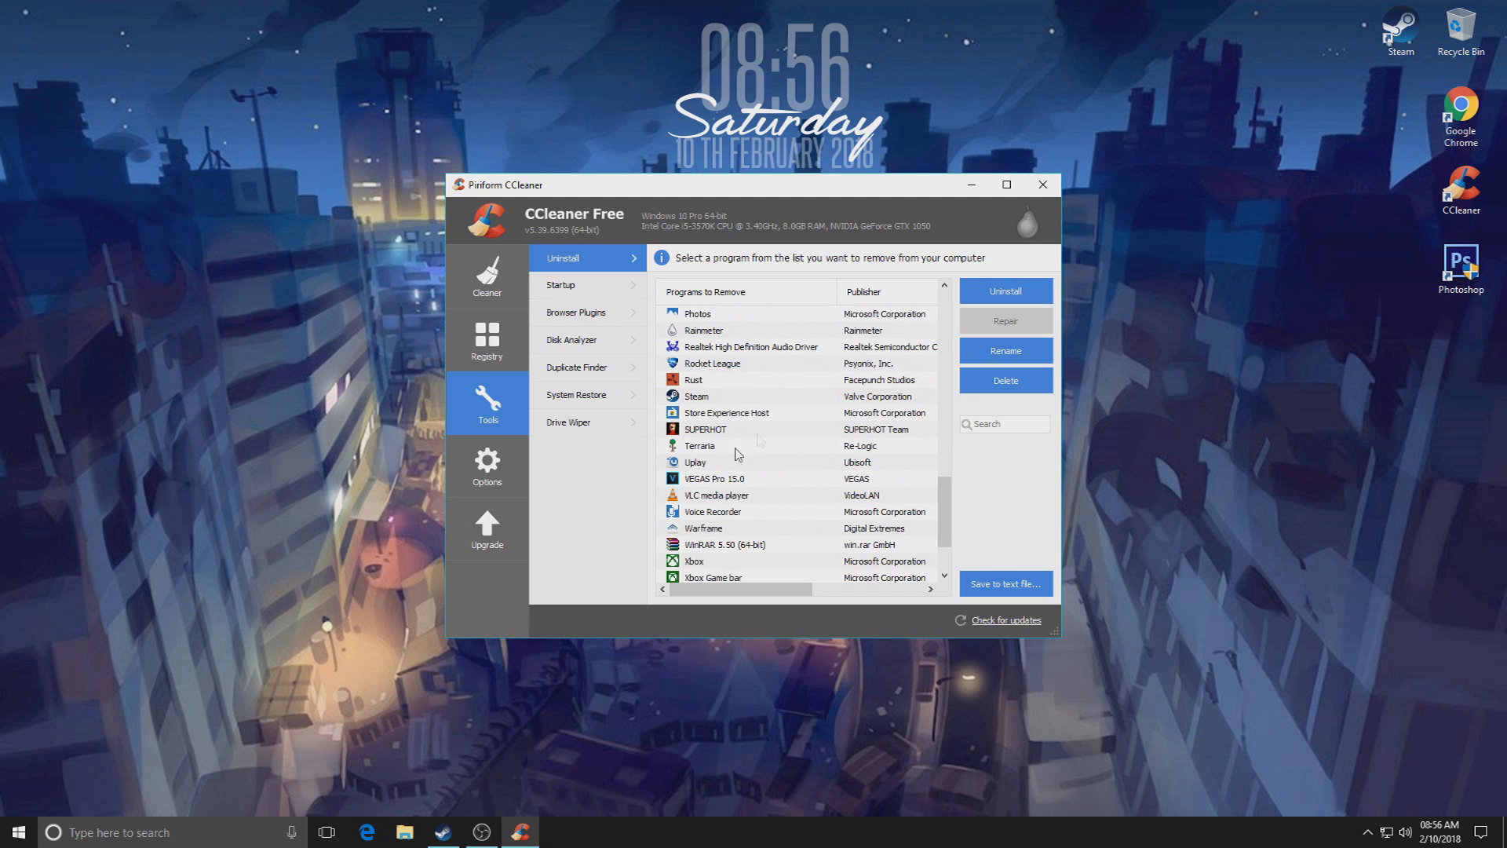
{"action": "scroll", "coordinate": [742, 459], "scroll_direction": "down", "scroll_amount": 1}
{"action": "left_click", "coordinate": [750, 463]}
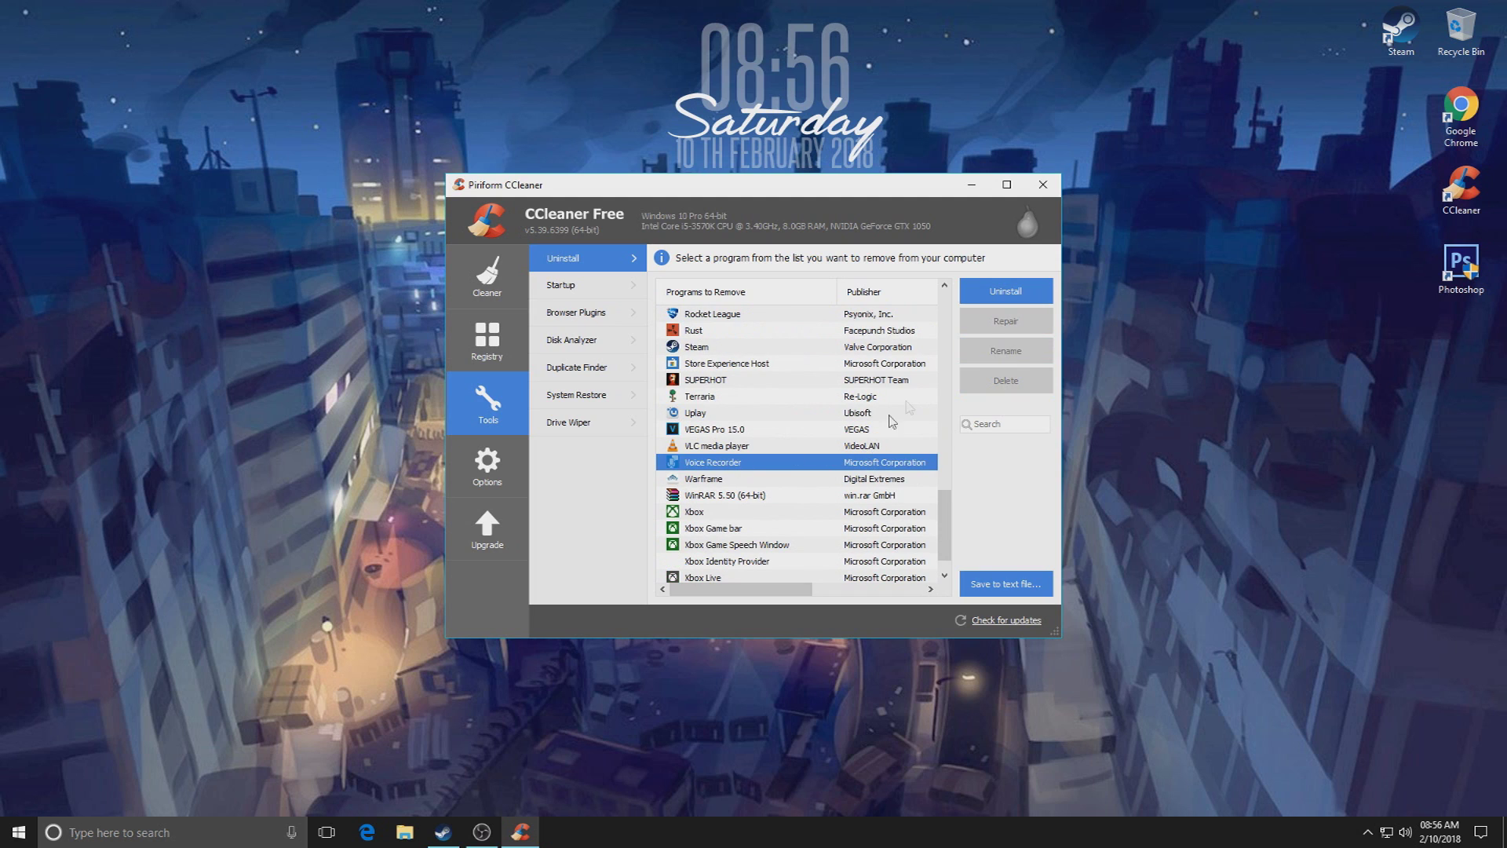
{"action": "left_click", "coordinate": [982, 304]}
{"action": "left_click", "coordinate": [789, 463]}
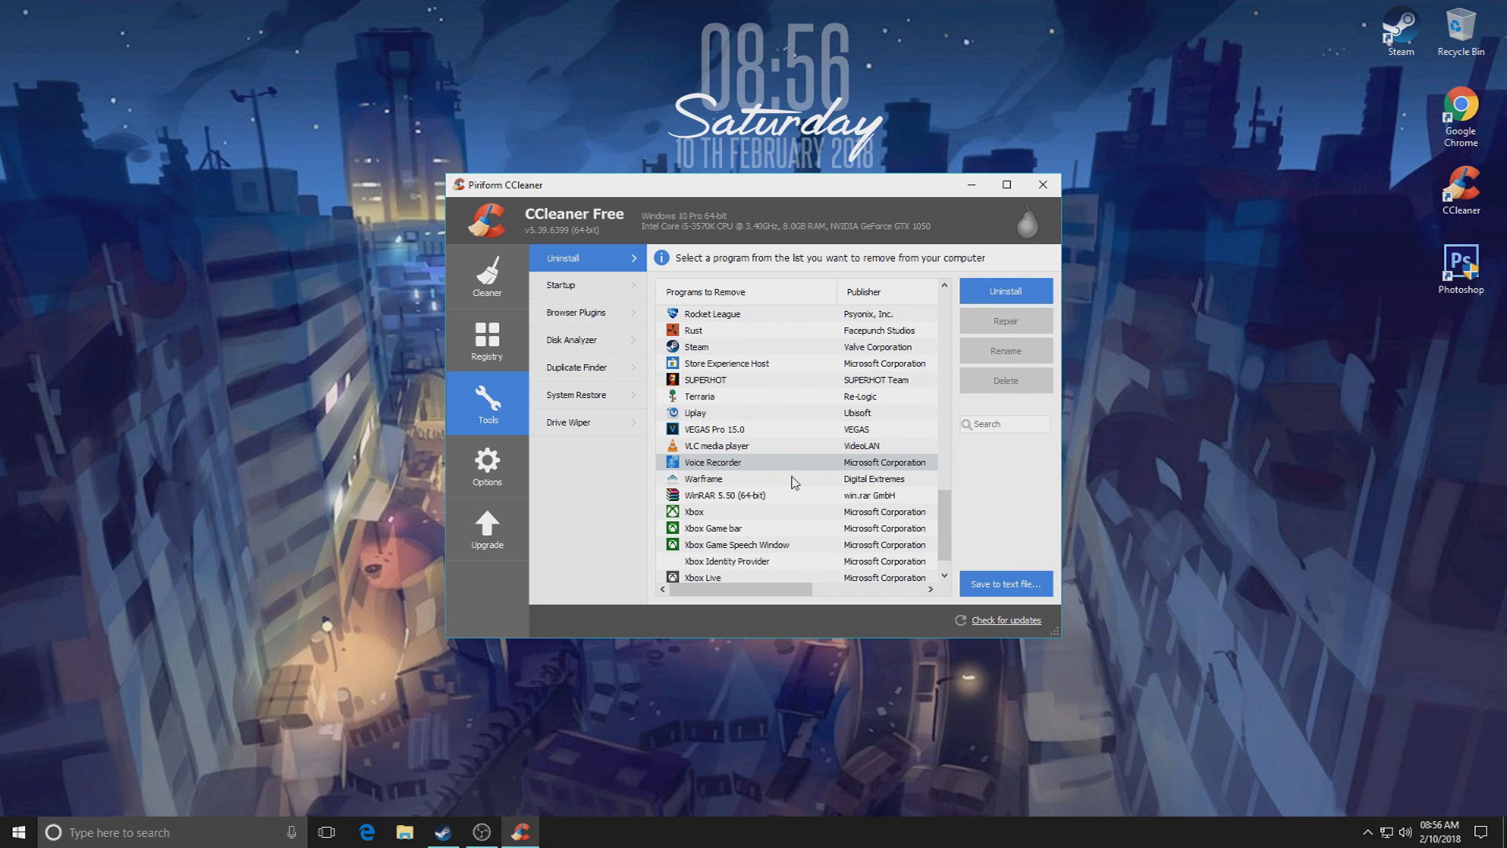
- Inspect the Xbox Live, Xbox Identity Provider and Store Experience Host entries without removing them
{"action": "left_click", "coordinate": [725, 546]}
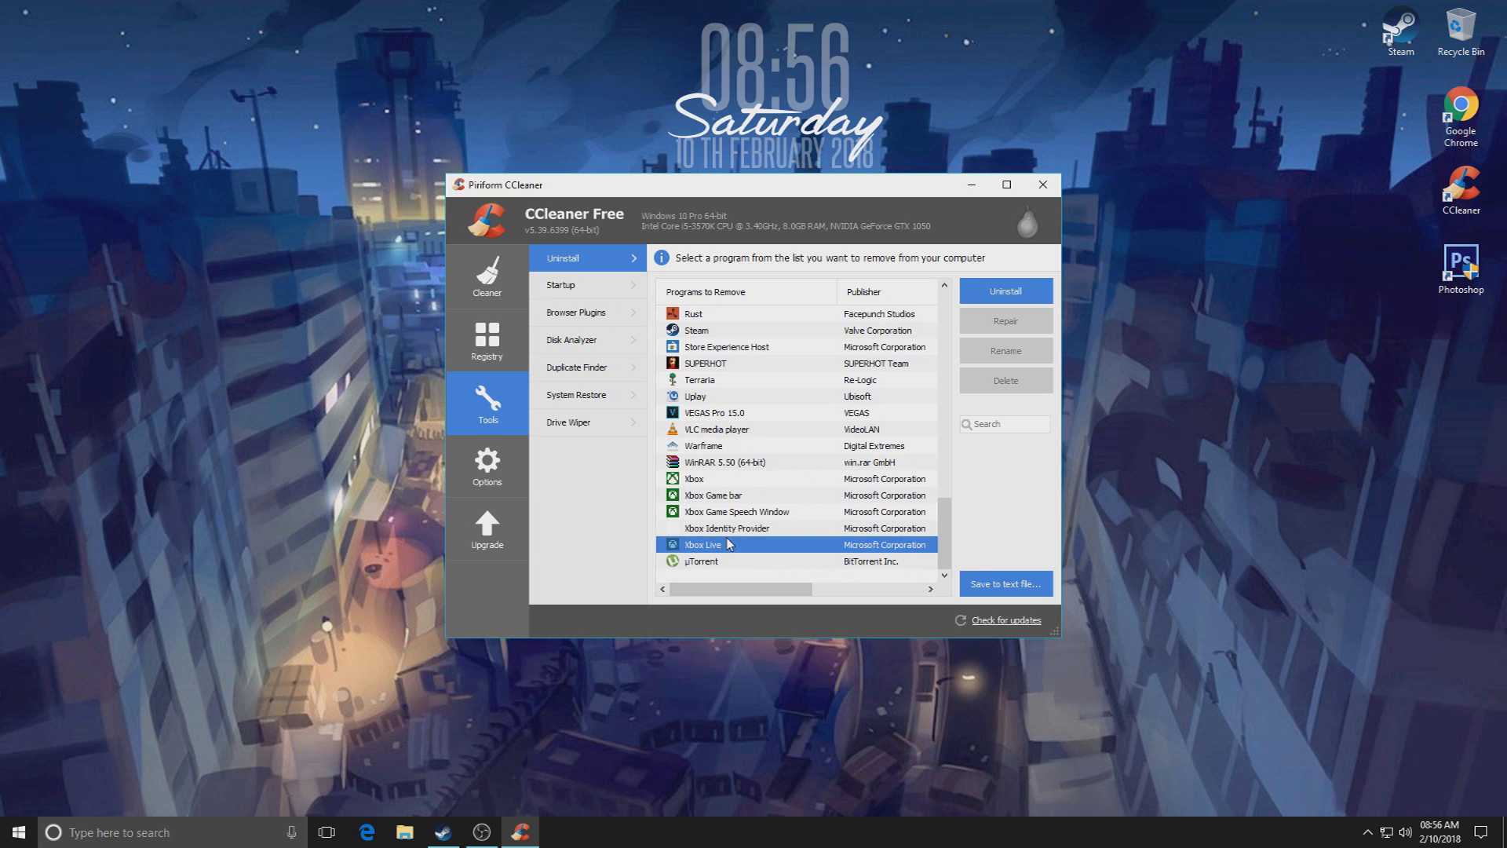
{"action": "left_click", "coordinate": [723, 531]}
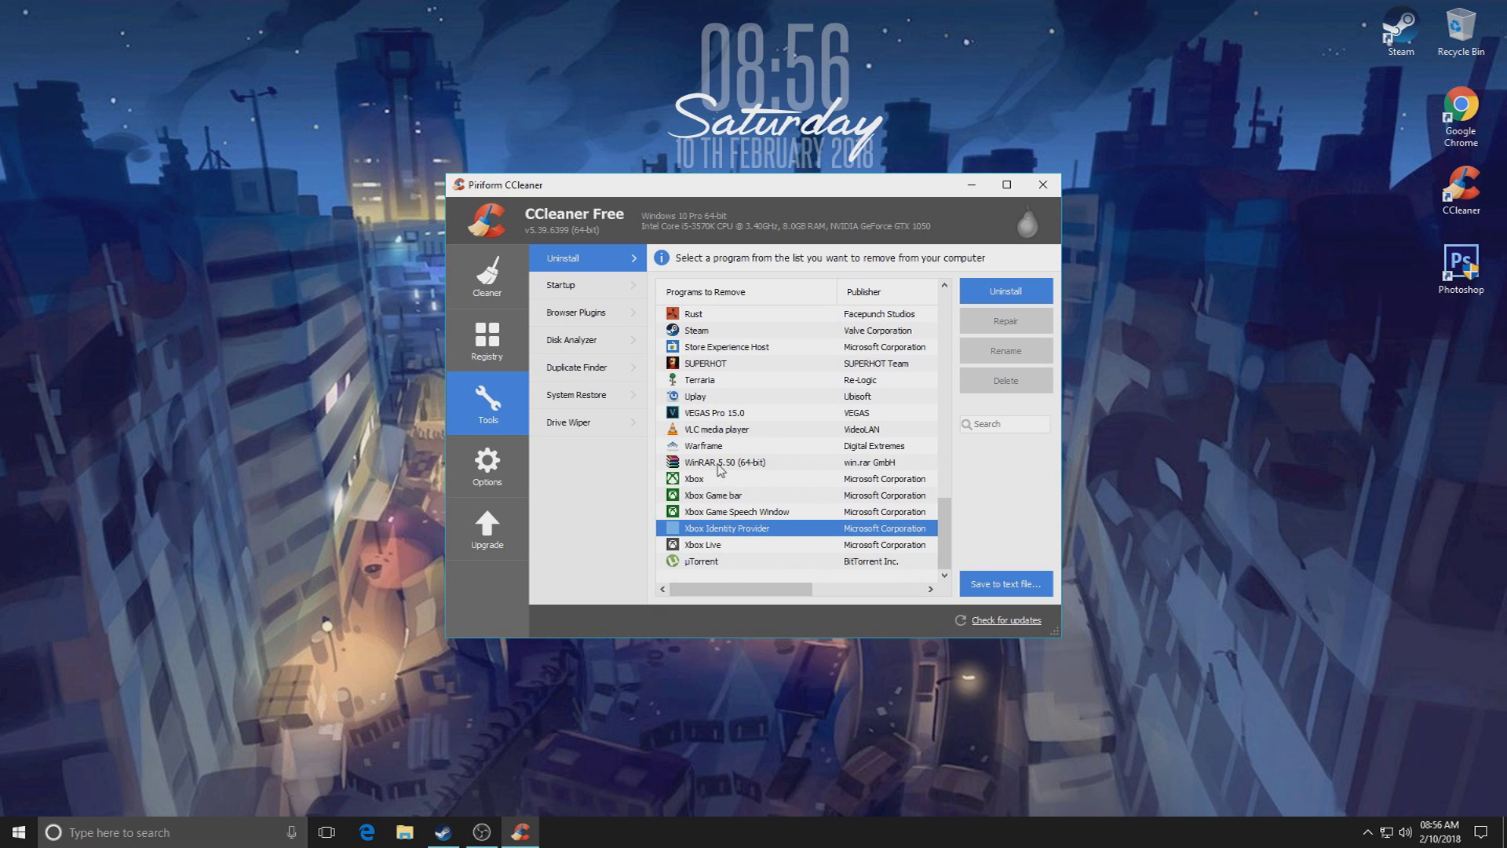
{"action": "left_click", "coordinate": [728, 348]}
{"action": "scroll", "coordinate": [764, 417], "scroll_direction": "up", "scroll_amount": 2}
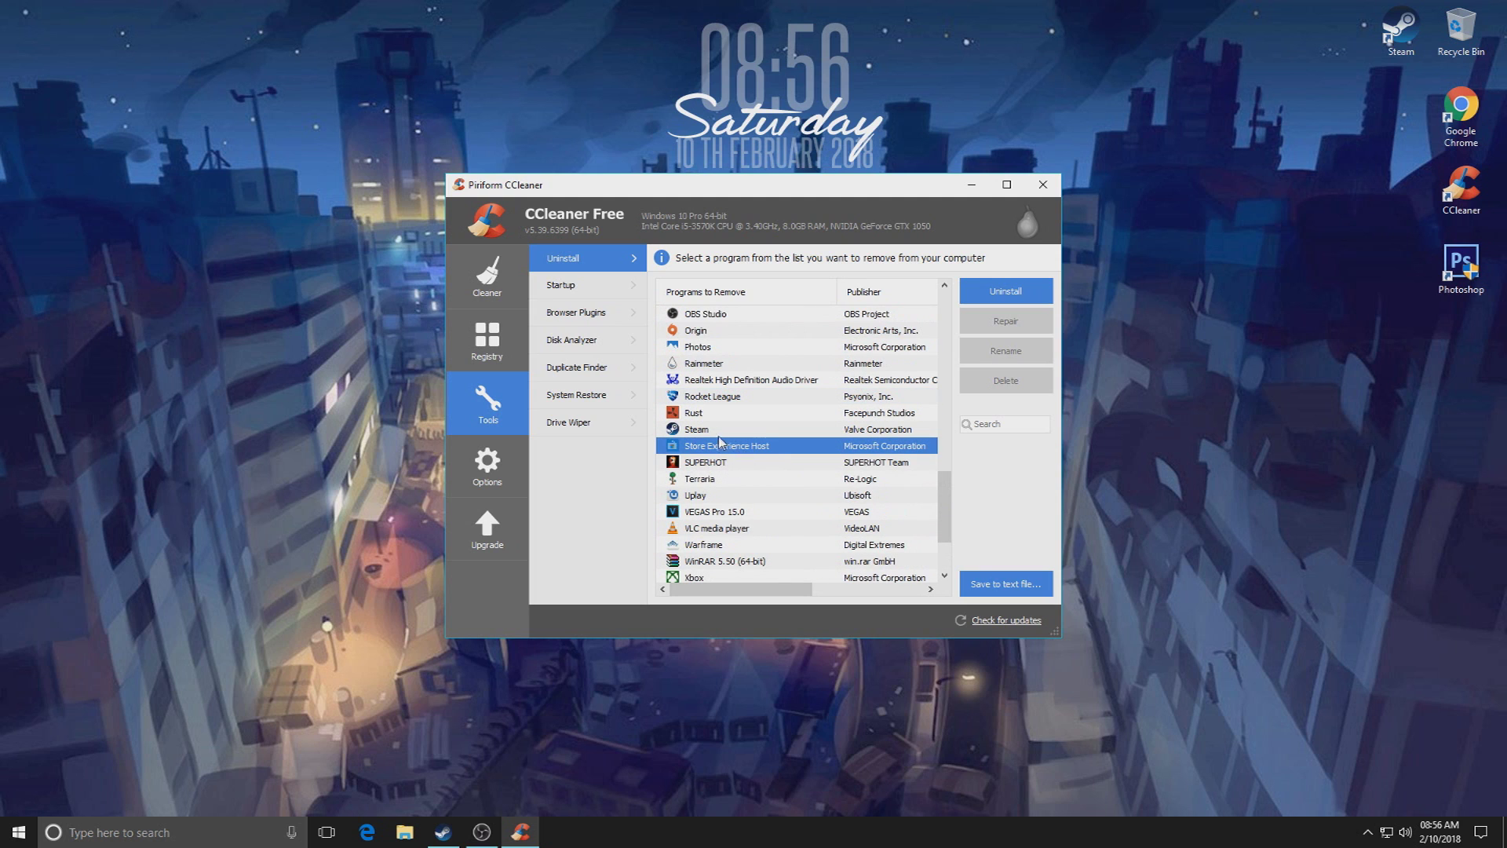
{"action": "scroll", "coordinate": [738, 424], "scroll_direction": "up", "scroll_amount": 3}
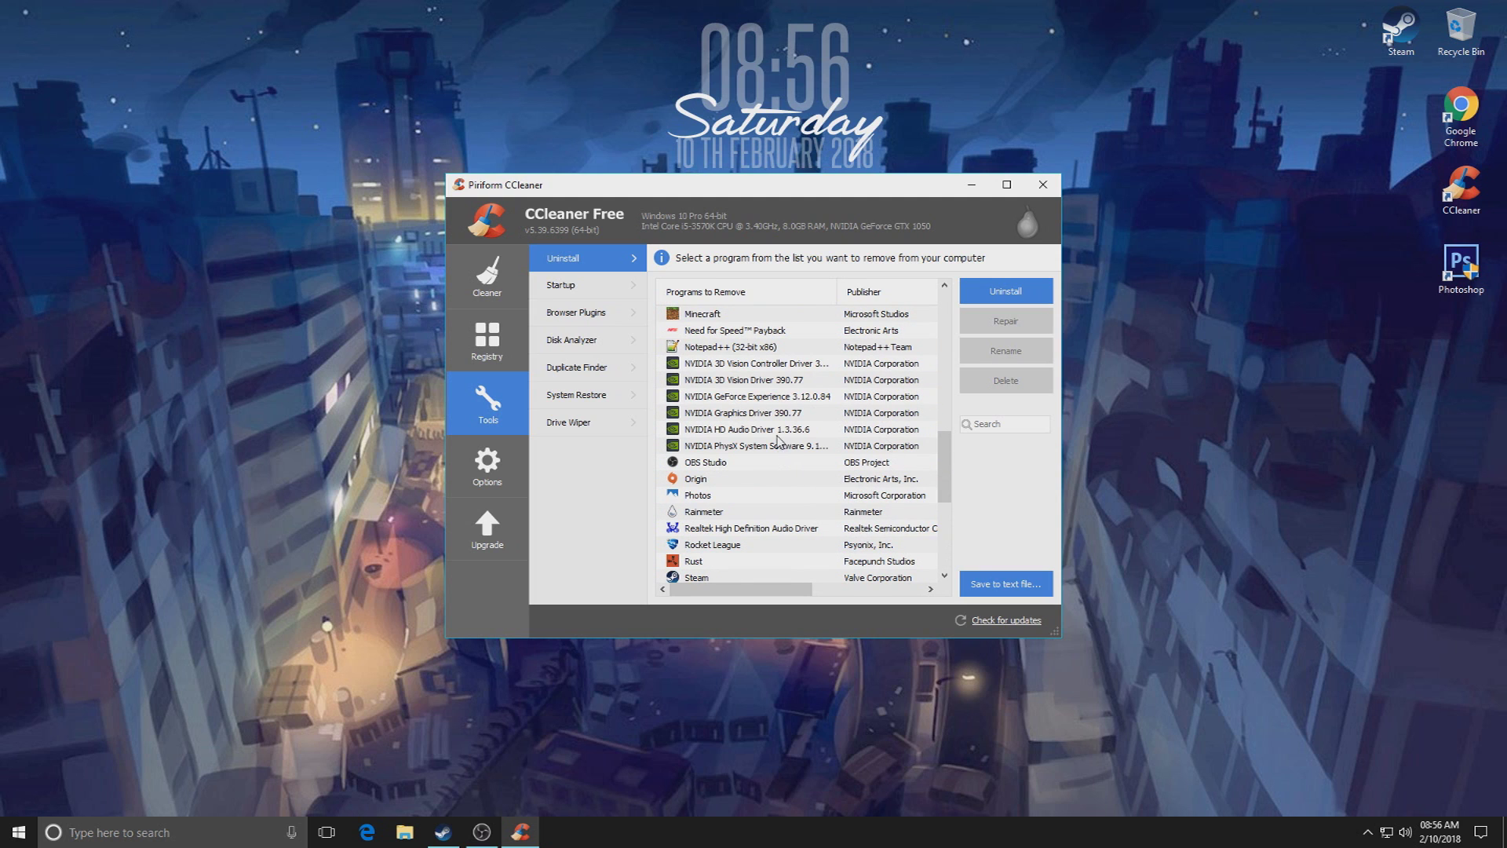
{"action": "scroll", "coordinate": [773, 443], "scroll_direction": "up", "scroll_amount": 8}
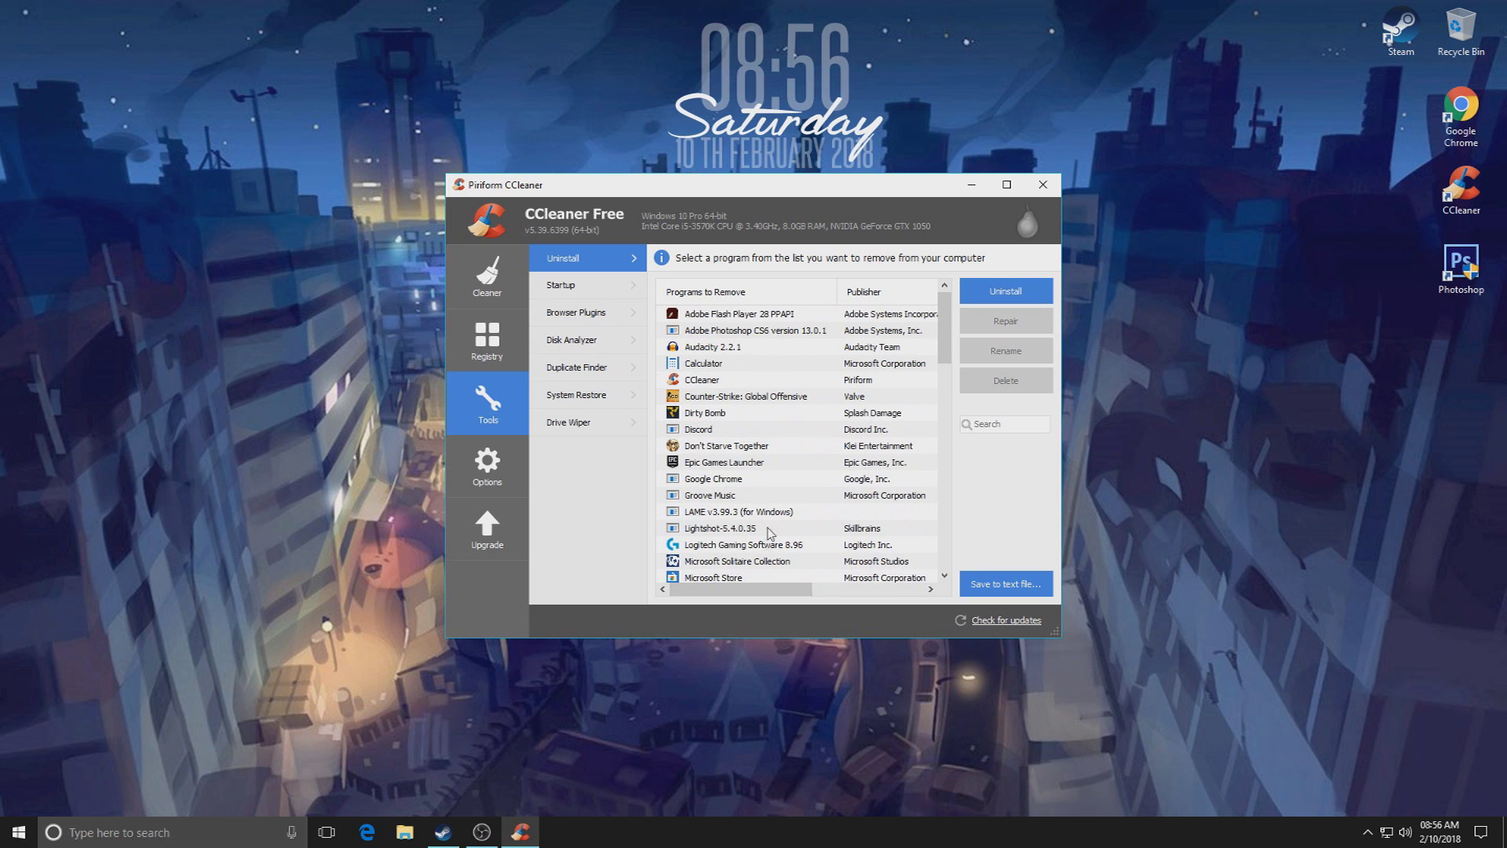
{"action": "left_click", "coordinate": [612, 286]}
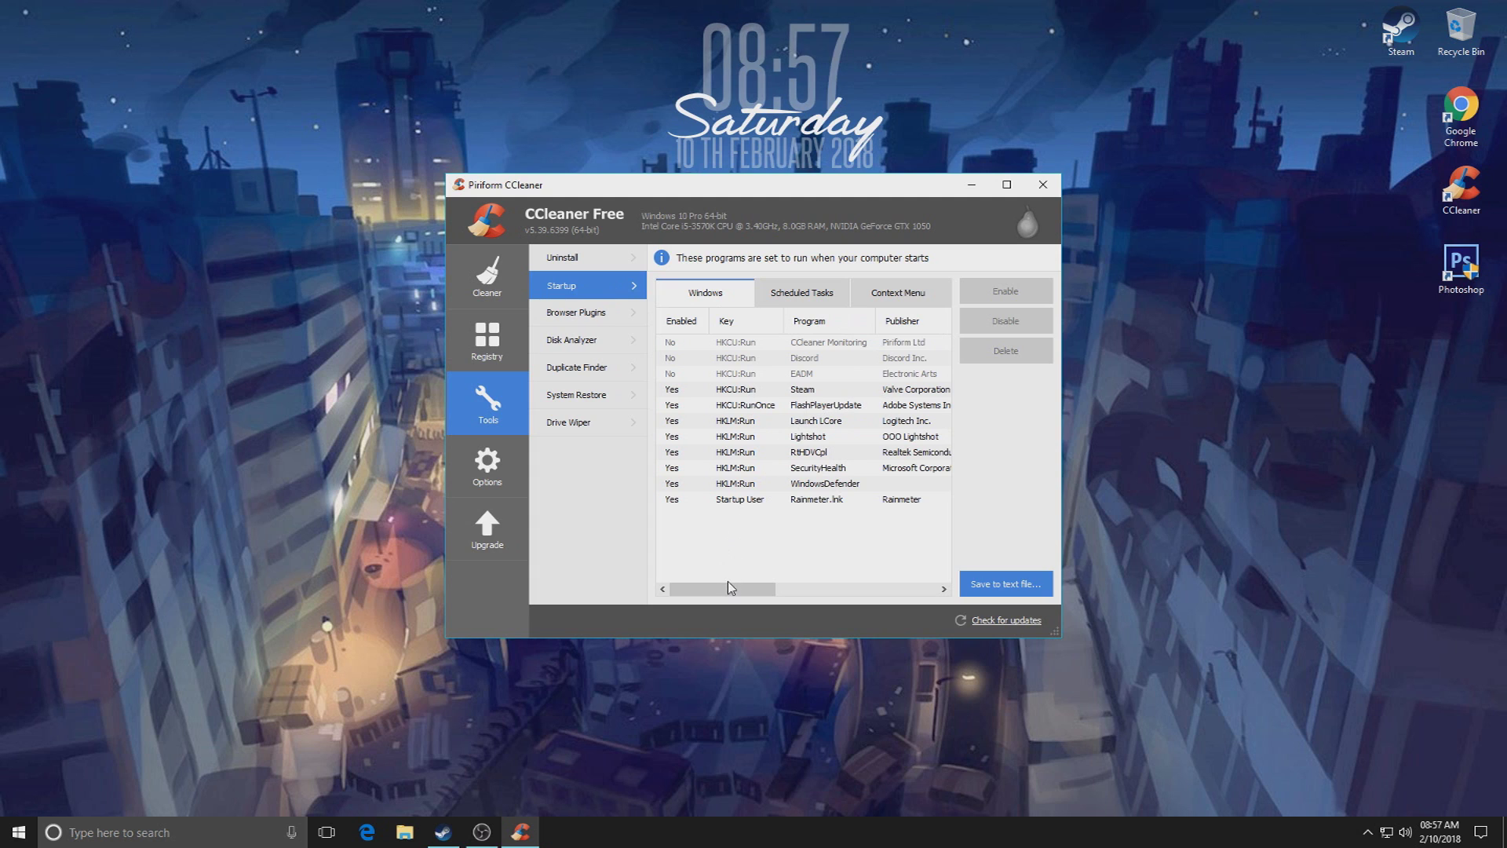
- Look over all Windows startup entries and the scheduled tasks list
{"action": "left_click_drag", "start_coordinate": [730, 589], "coordinate": [891, 589]}
{"action": "key", "text": "ctrl+a"}
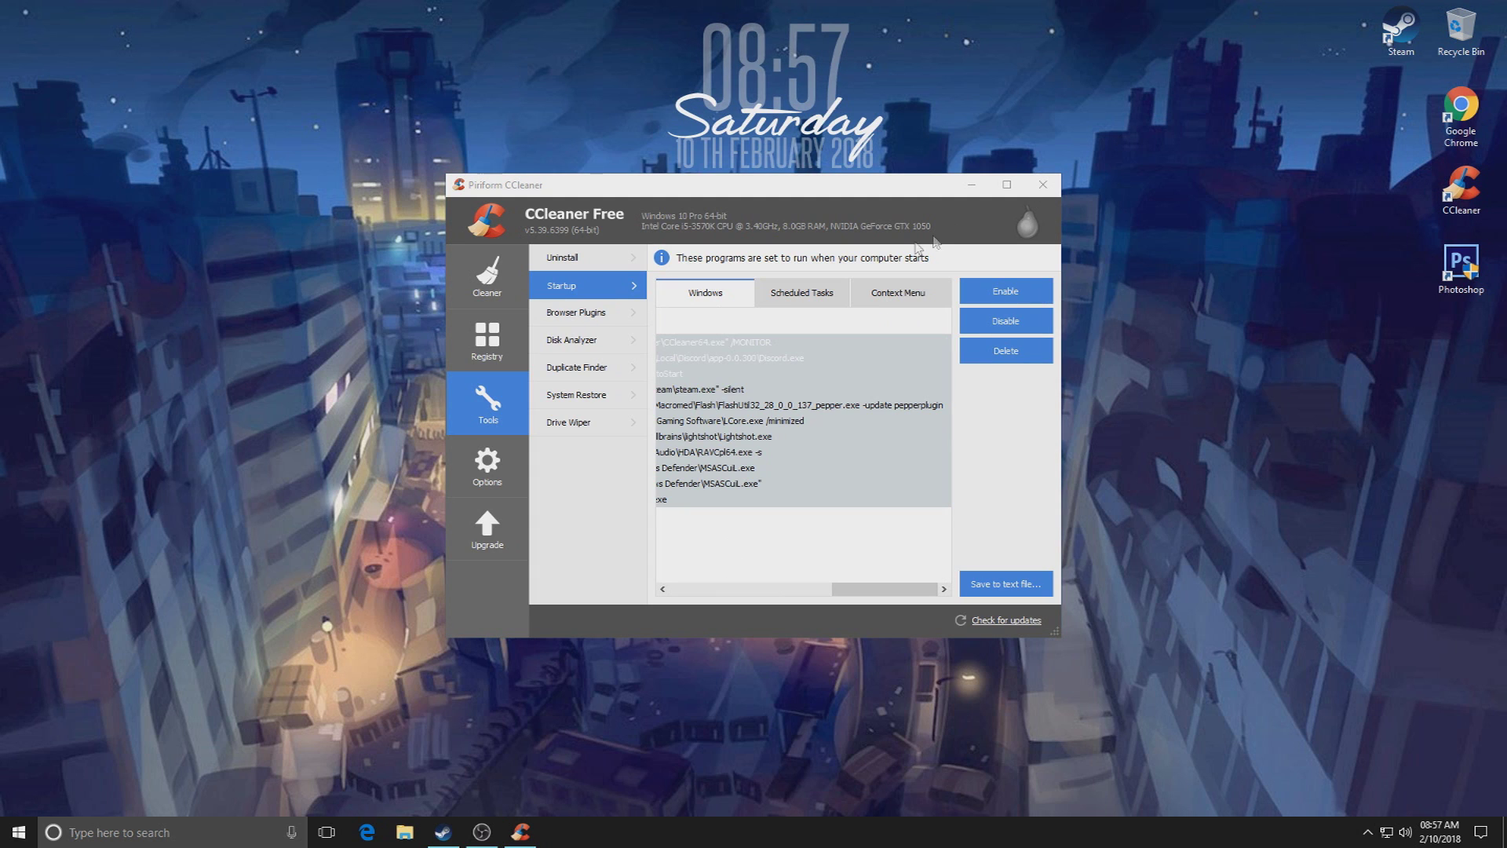
{"action": "left_click", "coordinate": [802, 293]}
{"action": "left_click", "coordinate": [699, 295]}
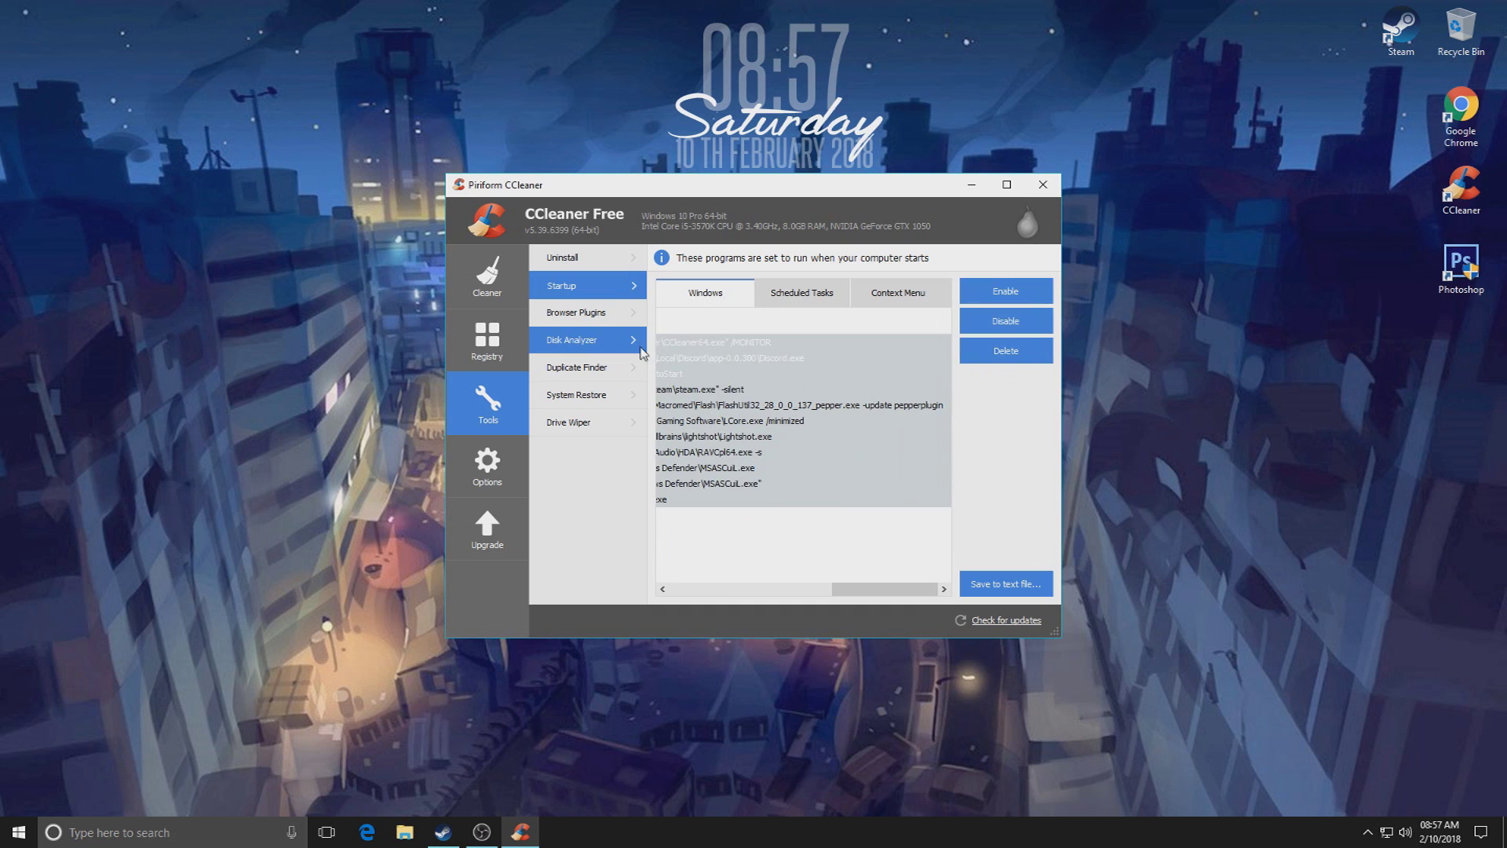
- Review Browser Plugins, Disk Analyzer, Advanced options and Drive Wiper, then close CCleaner
{"action": "left_click", "coordinate": [576, 313]}
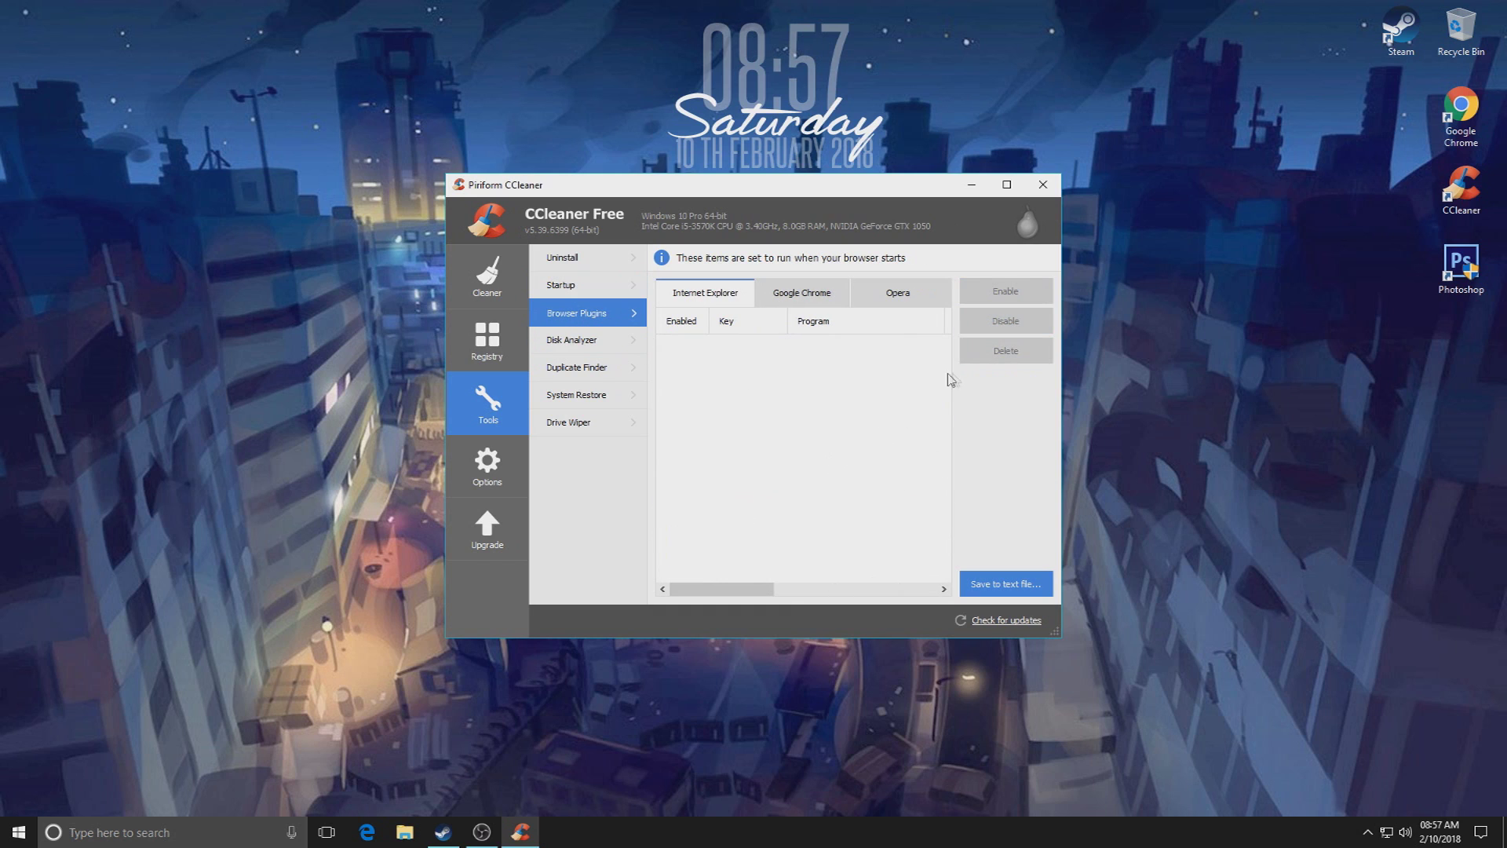
{"action": "left_click", "coordinate": [593, 341]}
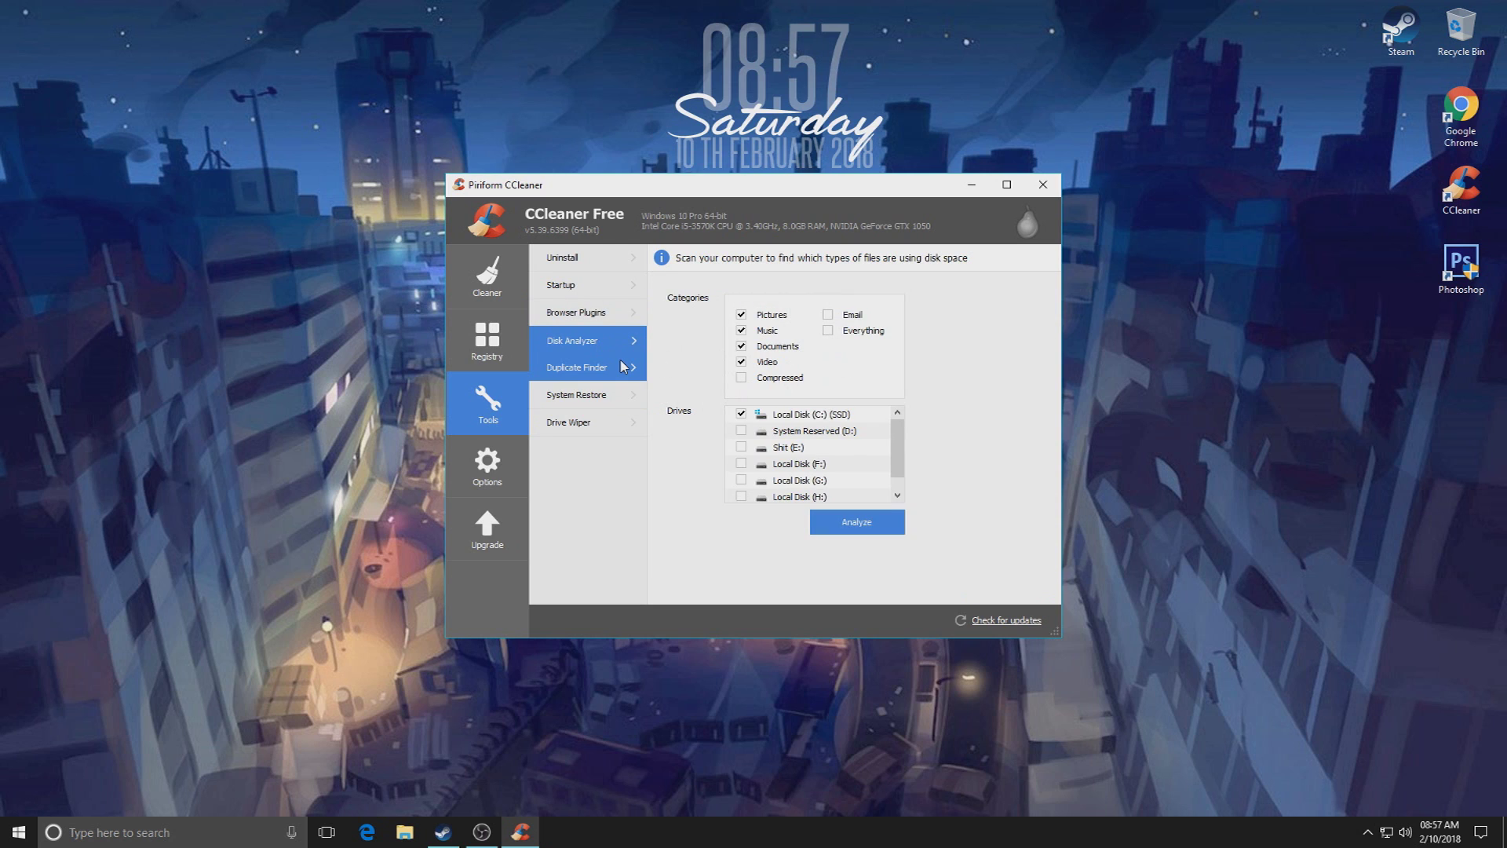
{"action": "left_click", "coordinate": [487, 464]}
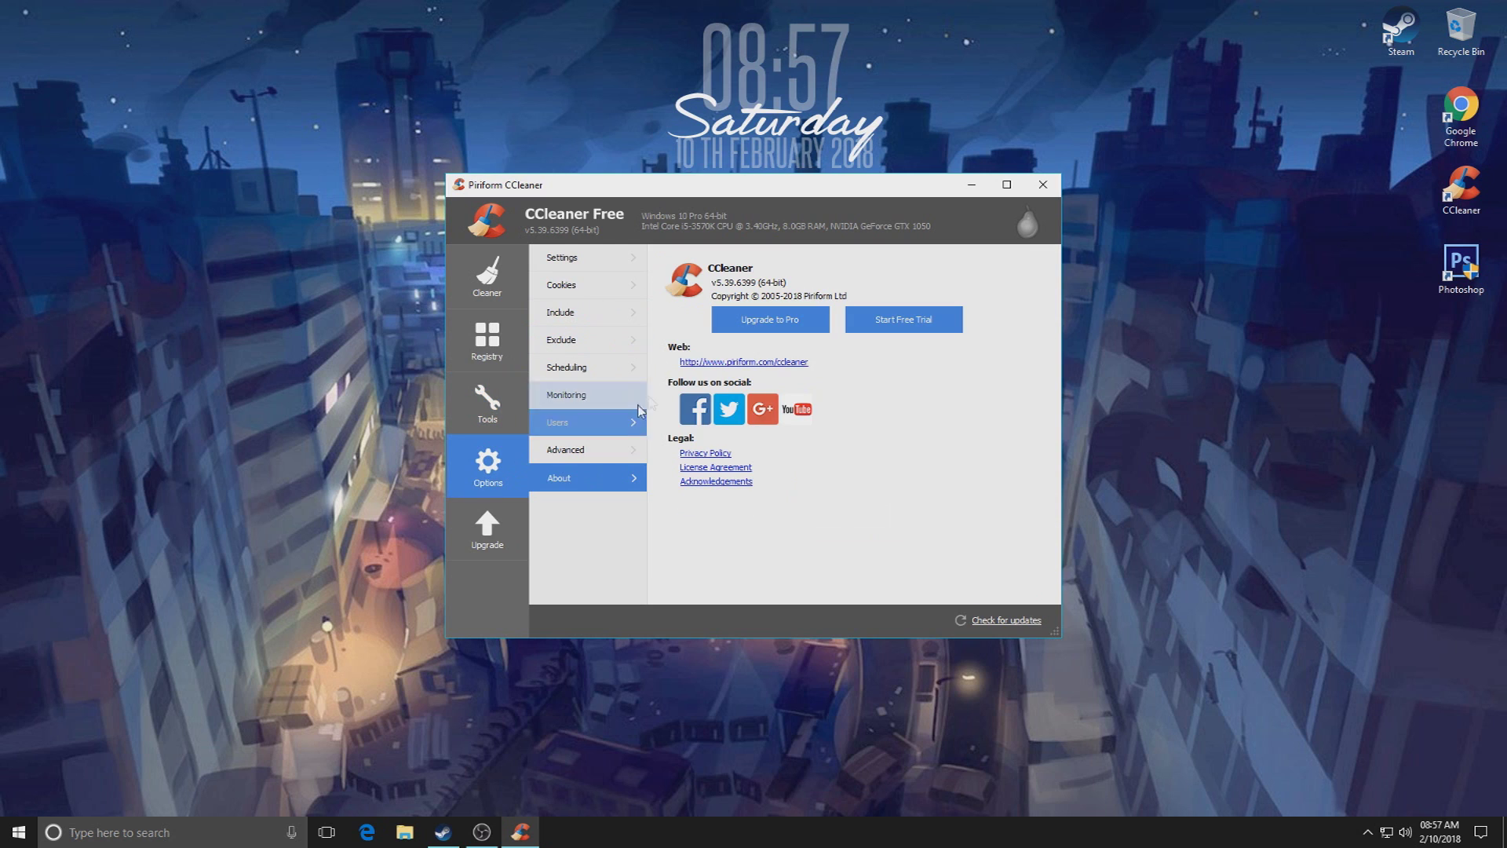
{"action": "left_click", "coordinate": [601, 450]}
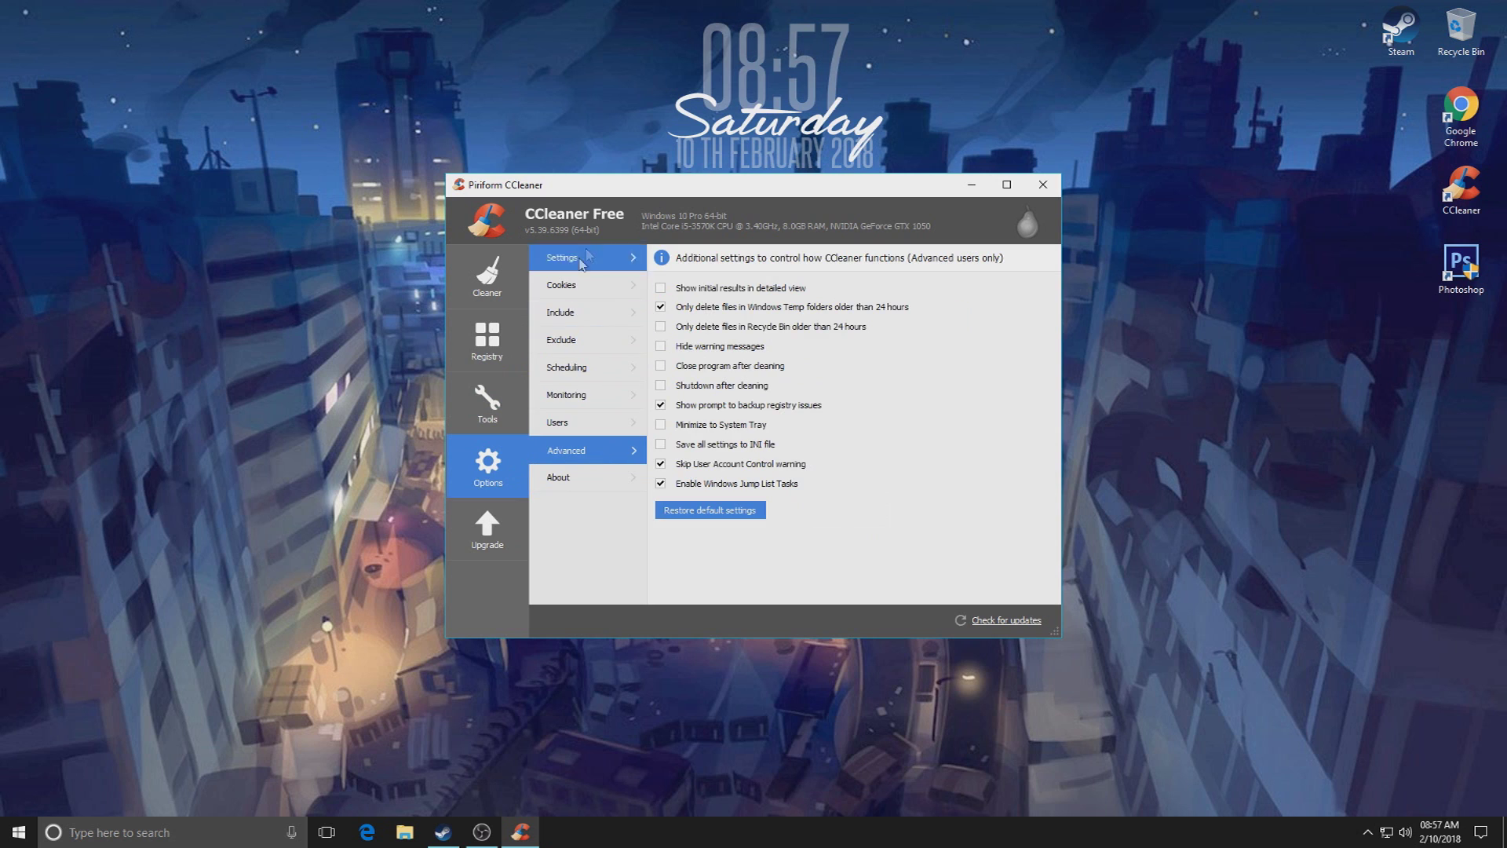
{"action": "left_click", "coordinate": [488, 402]}
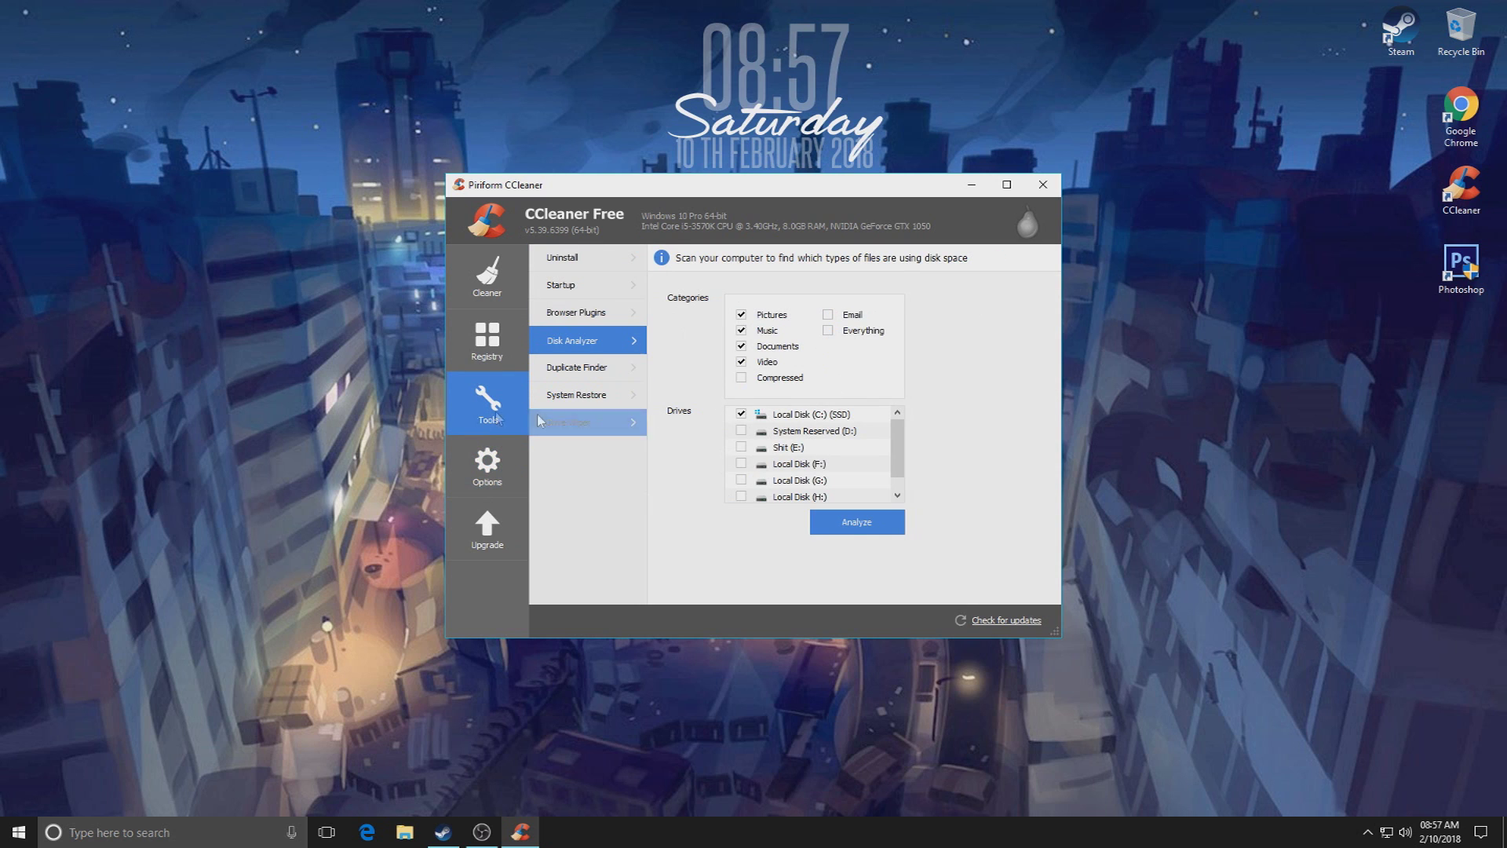
{"action": "left_click", "coordinate": [582, 422]}
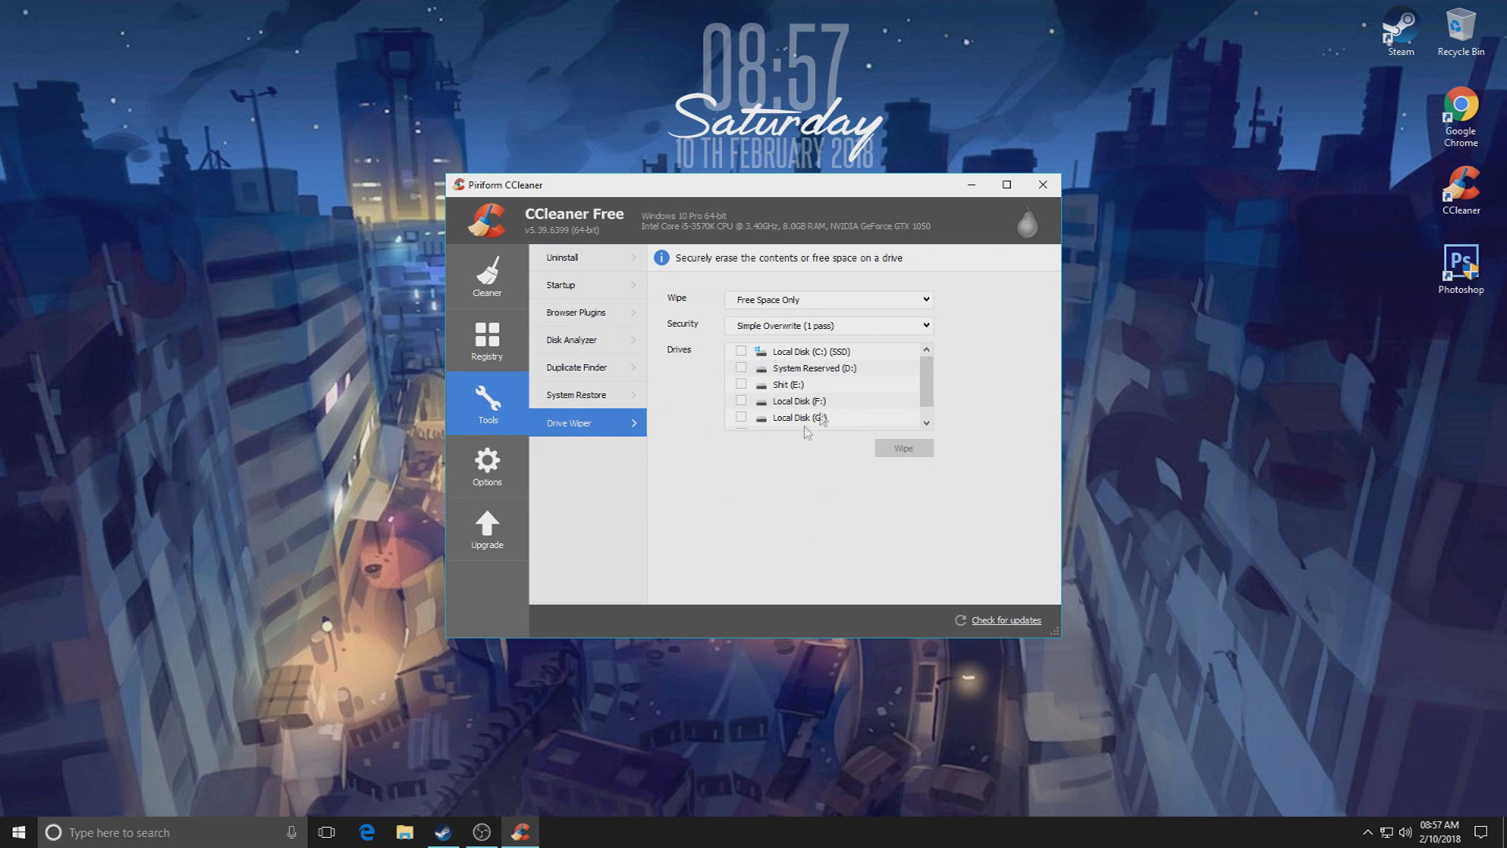
{"action": "left_click", "coordinate": [1044, 186]}
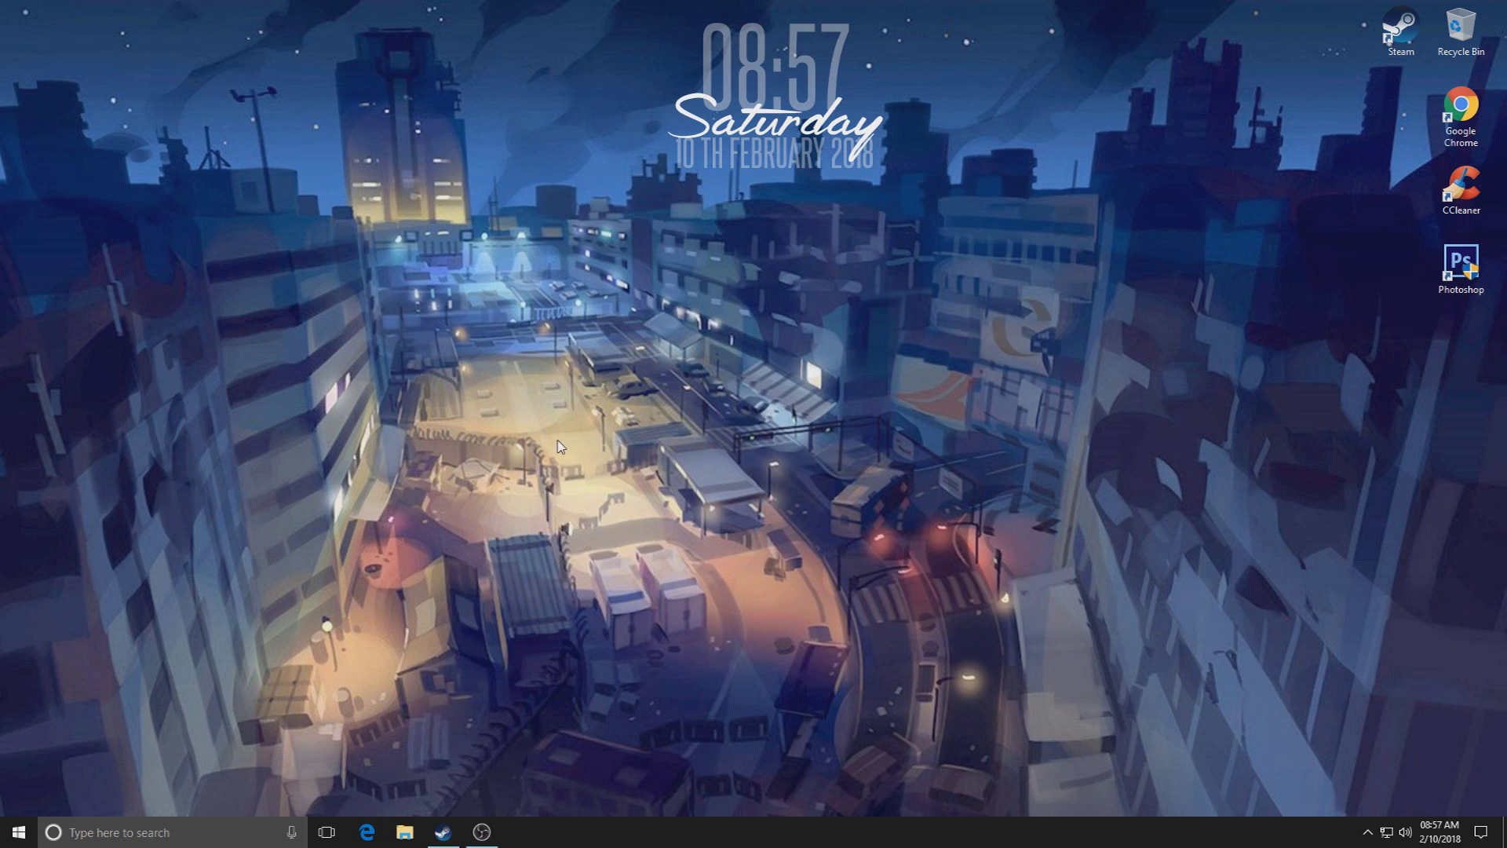